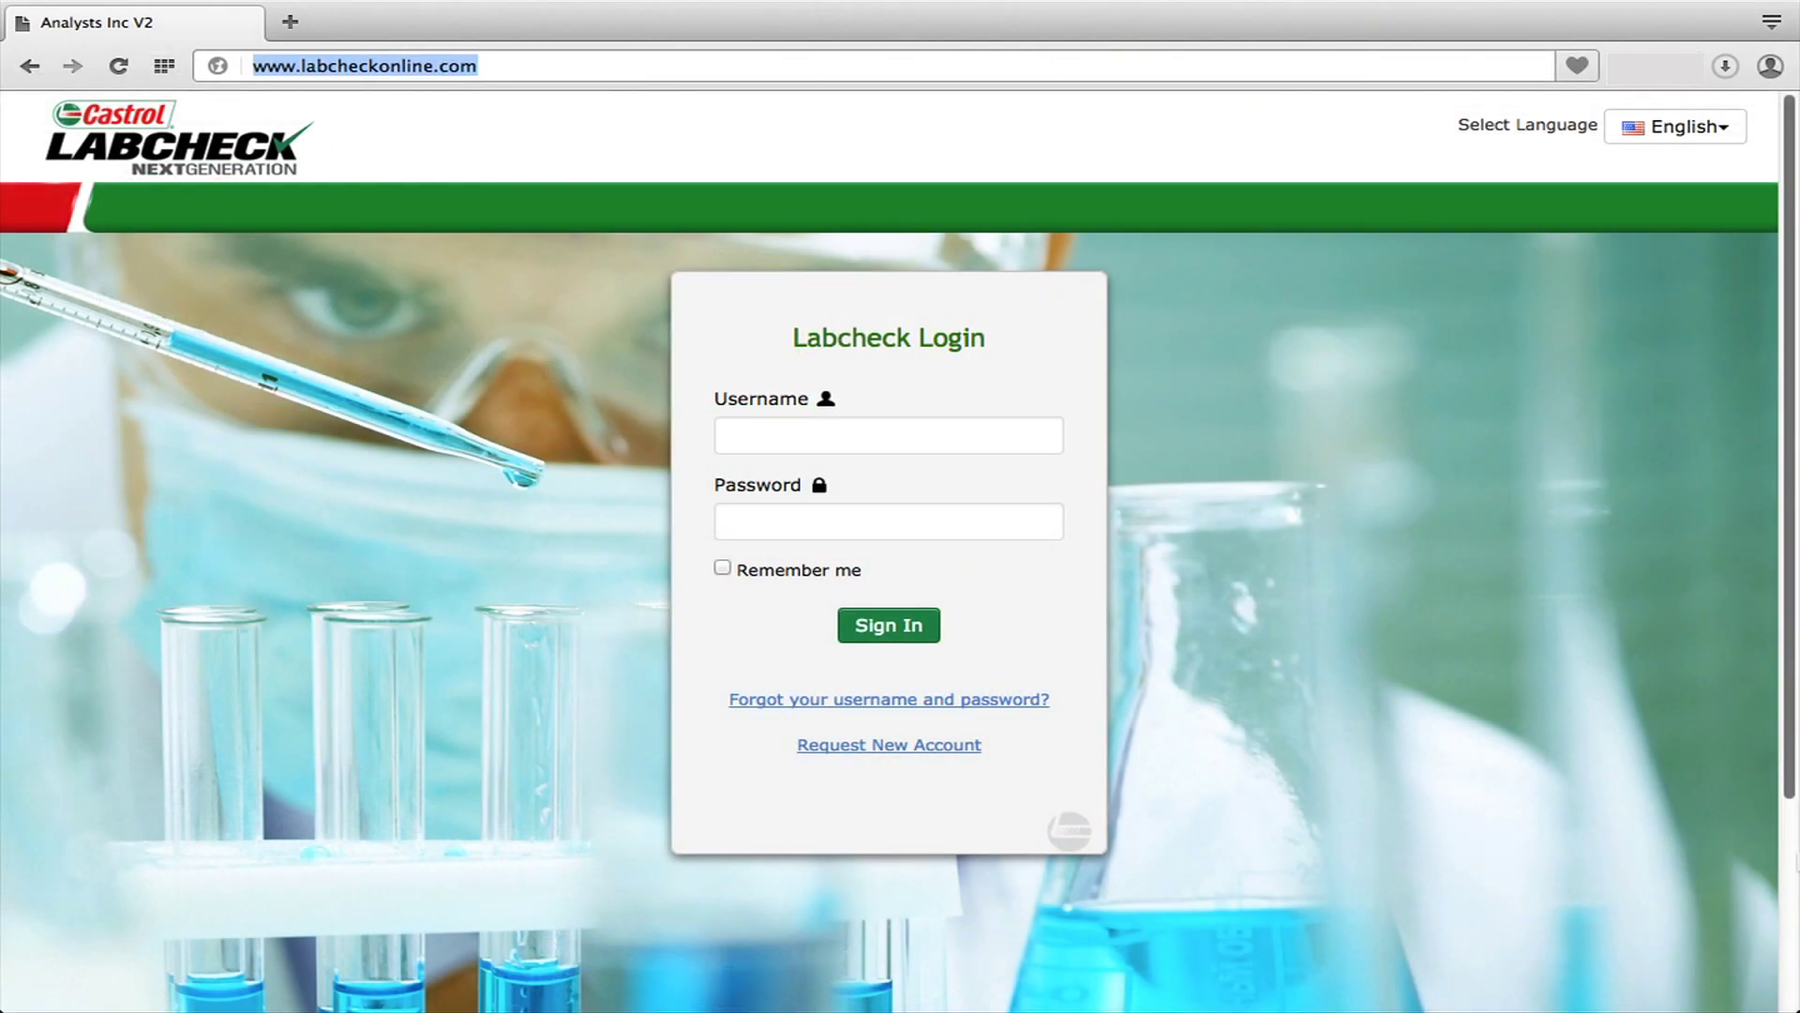
- Open the Request New Account form, scroll through its fields, and close it without submitting
left_click(968, 745)
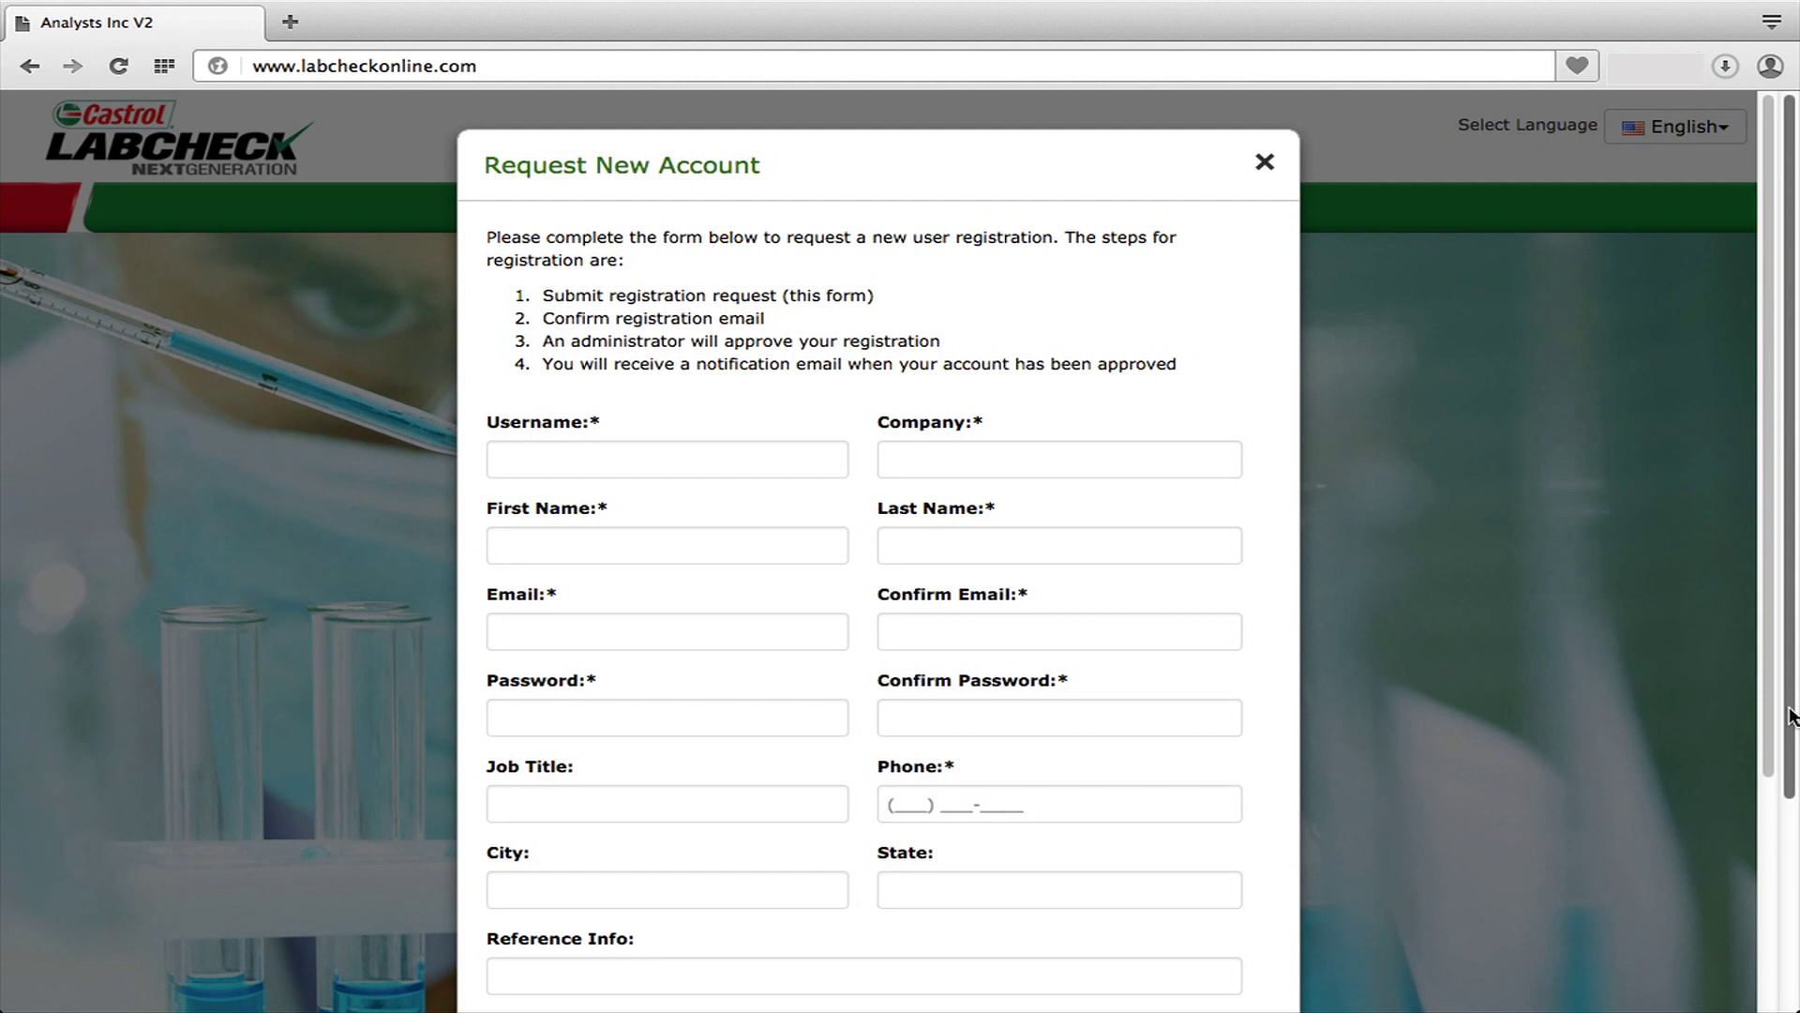
scroll(1794, 738, "down", 2)
scroll(1775, 755, "down", 2)
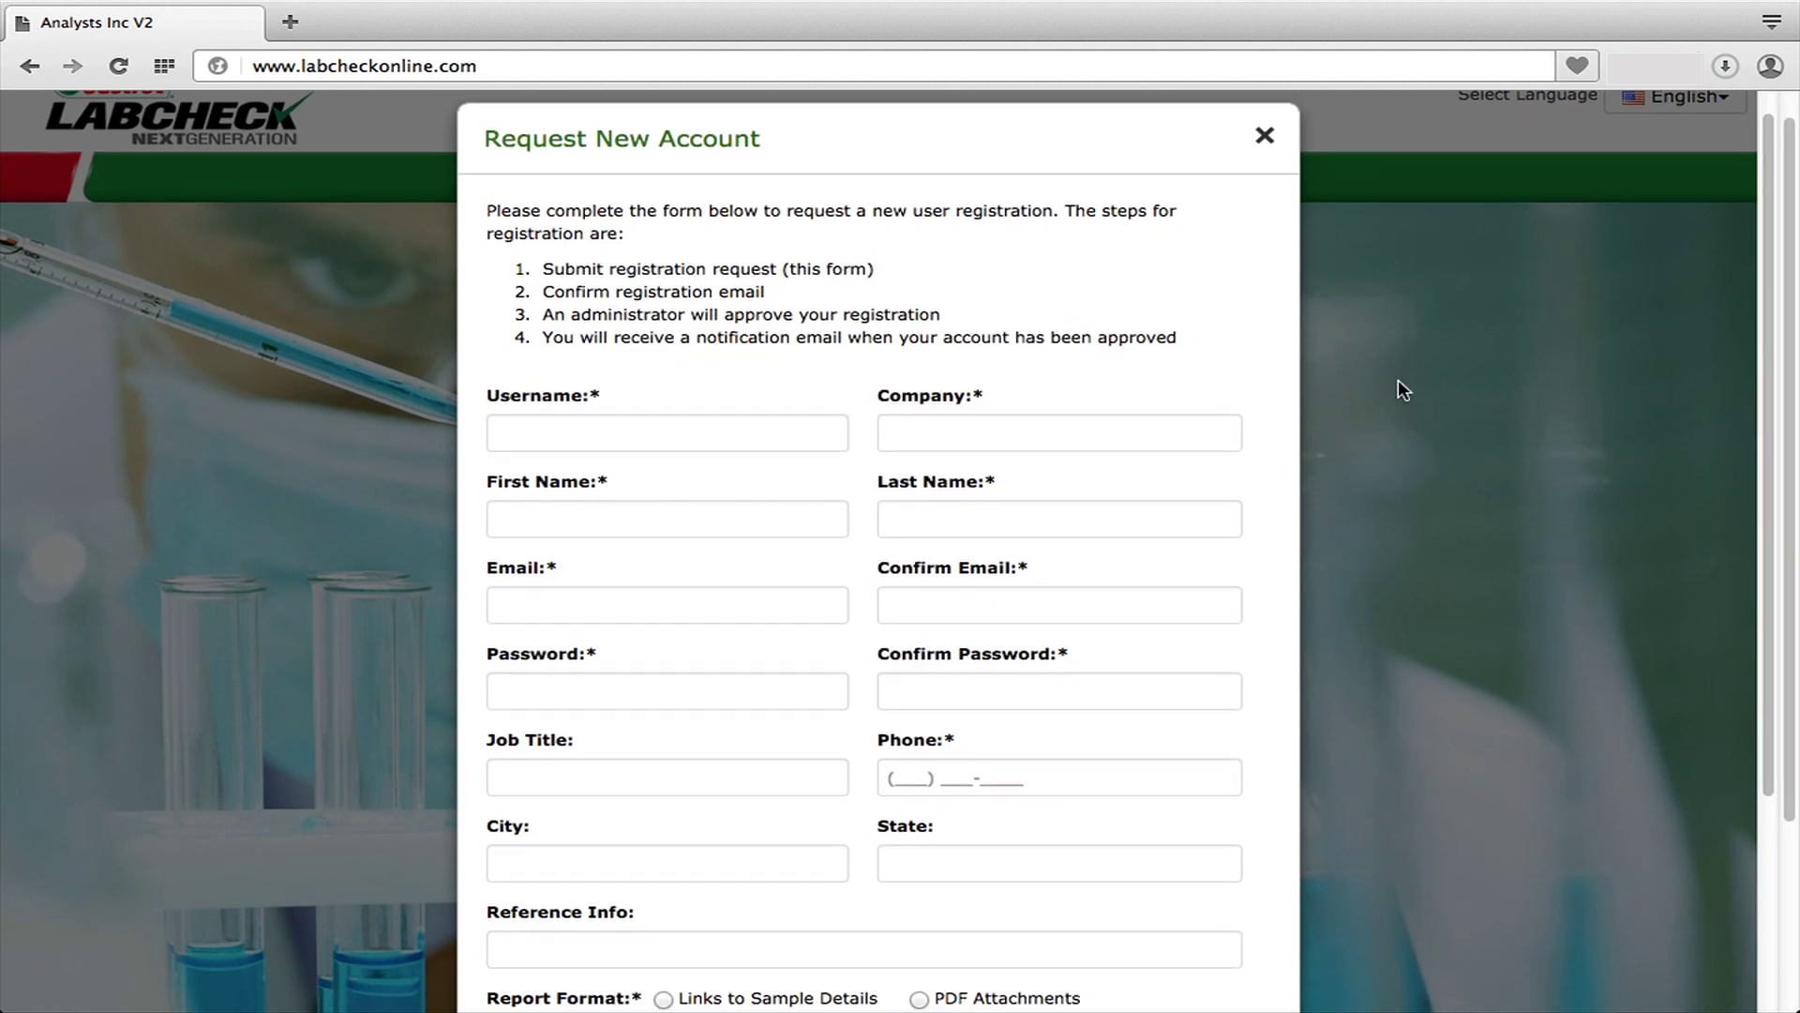
left_click(1266, 132)
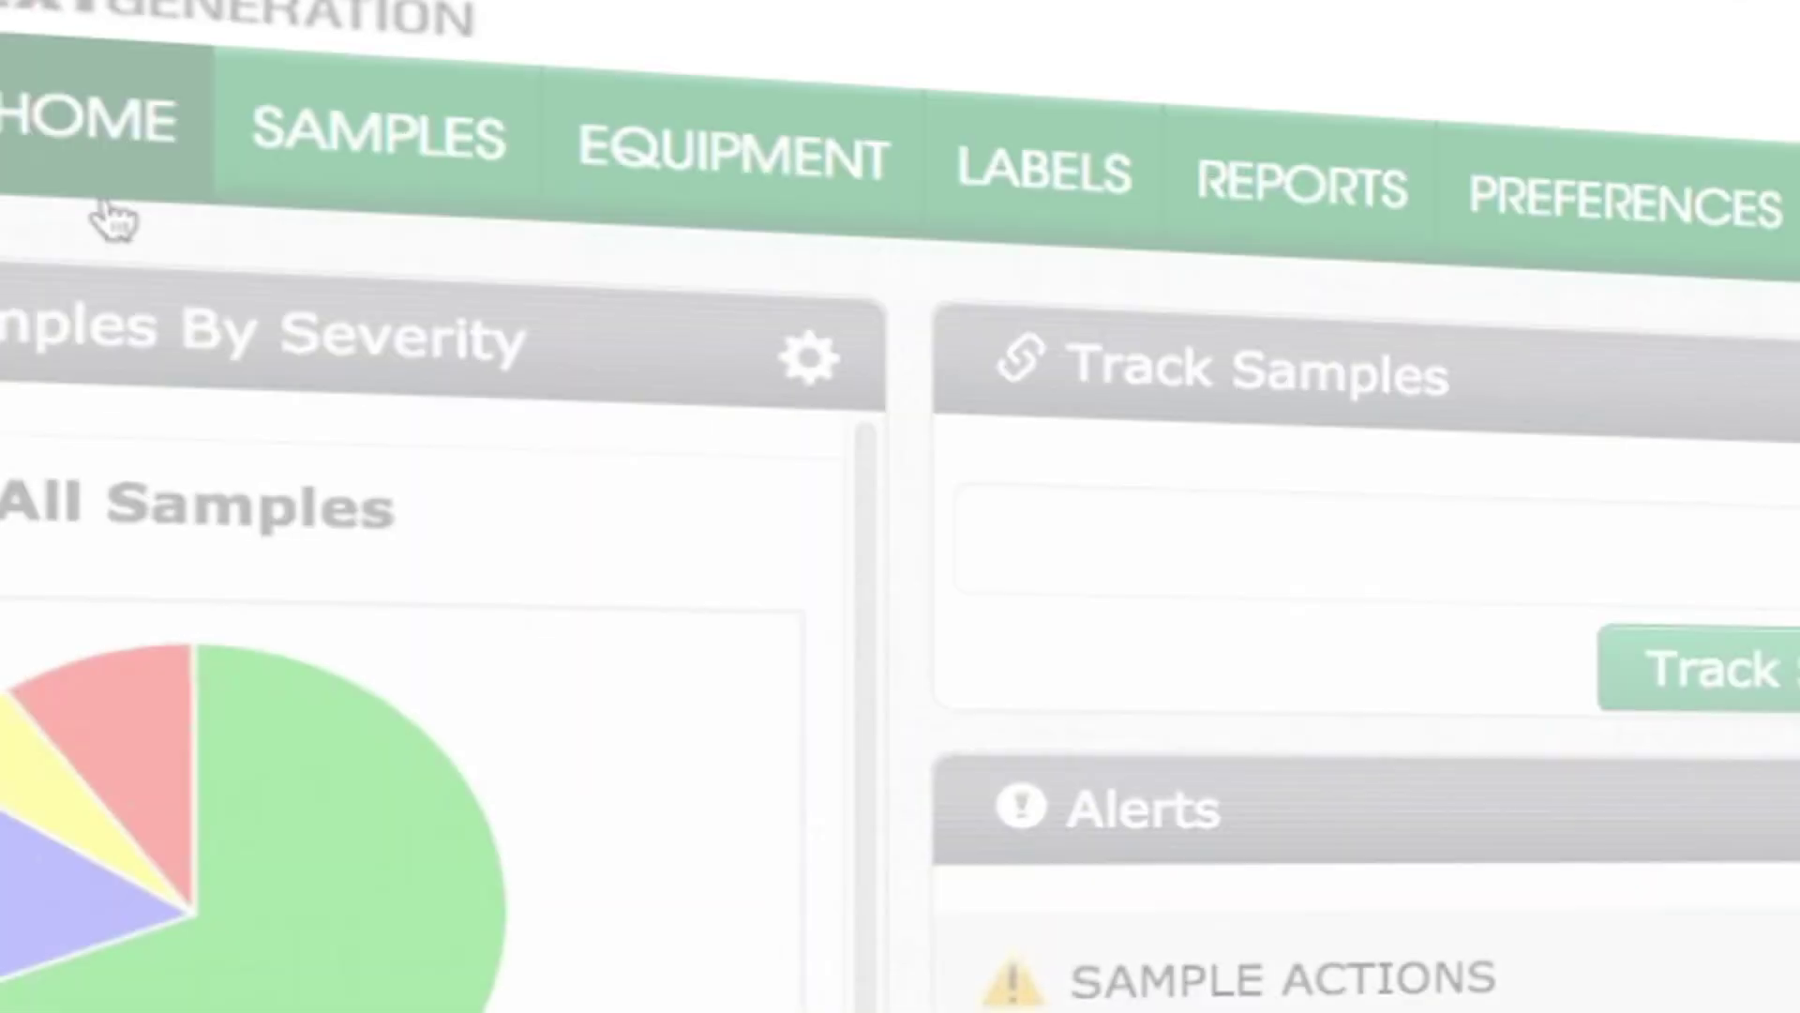
mouse_move(188, 126)
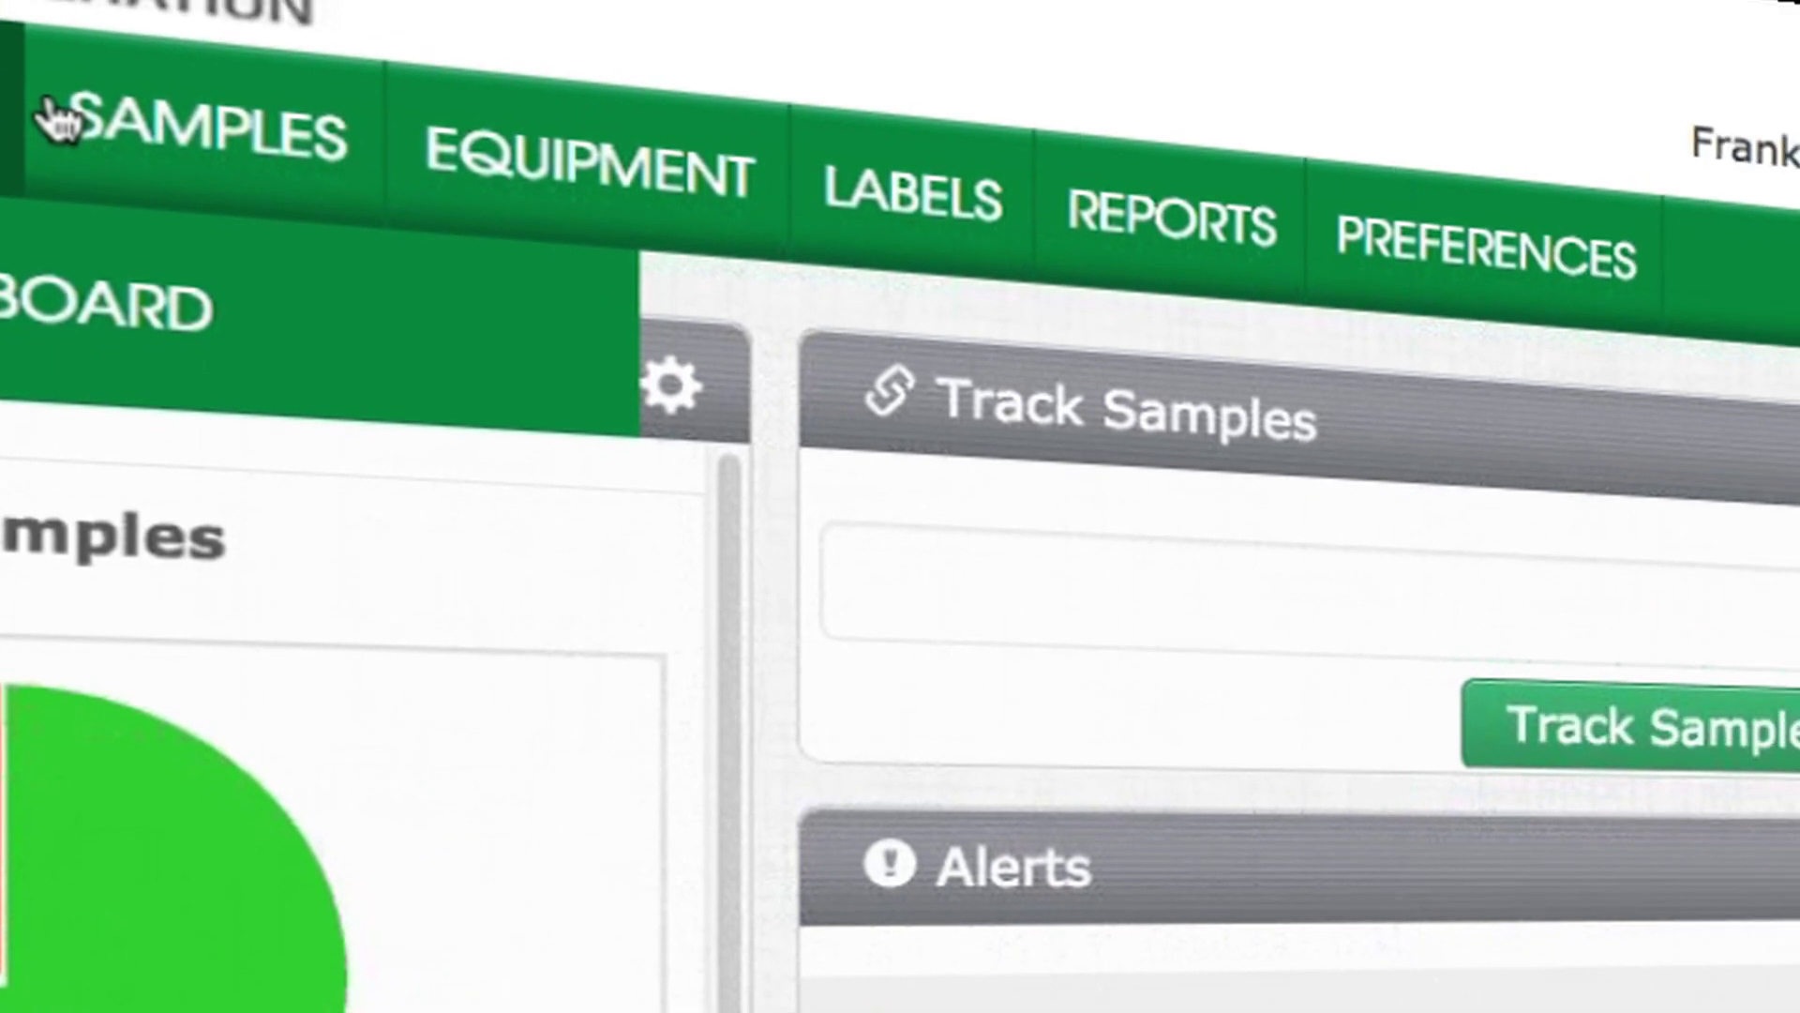
mouse_move(441, 112)
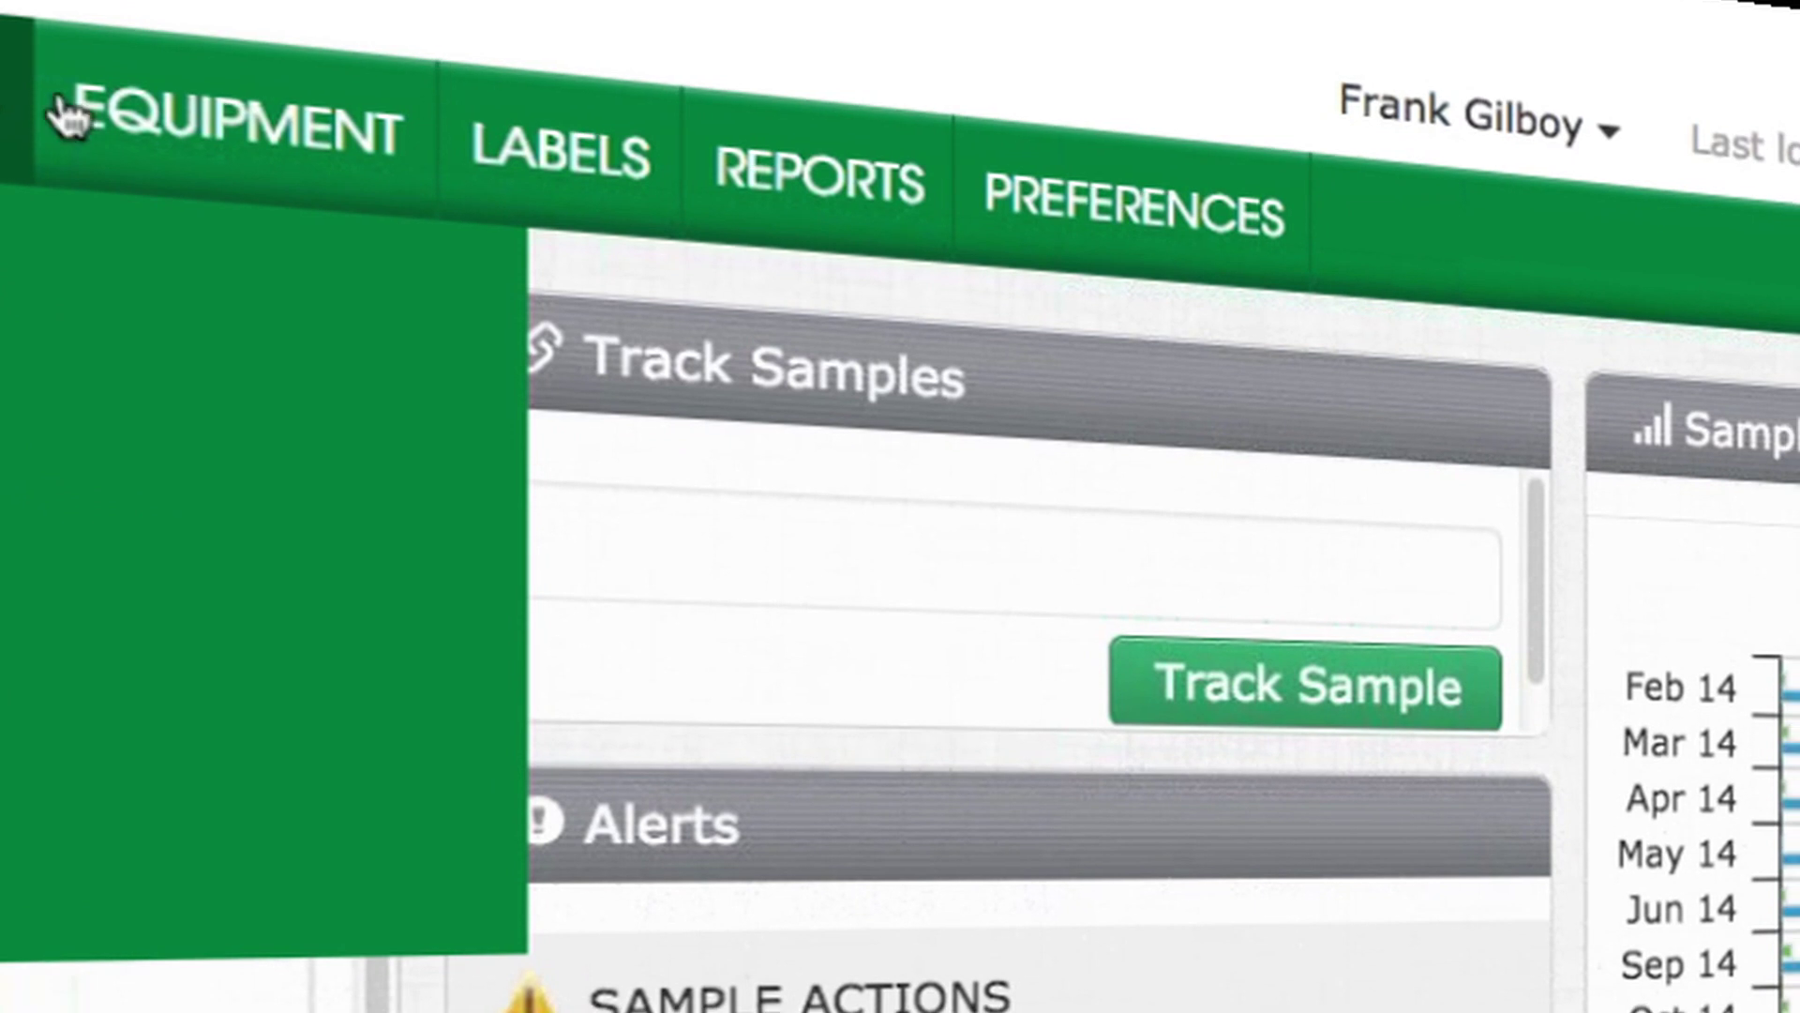
mouse_move(233, 121)
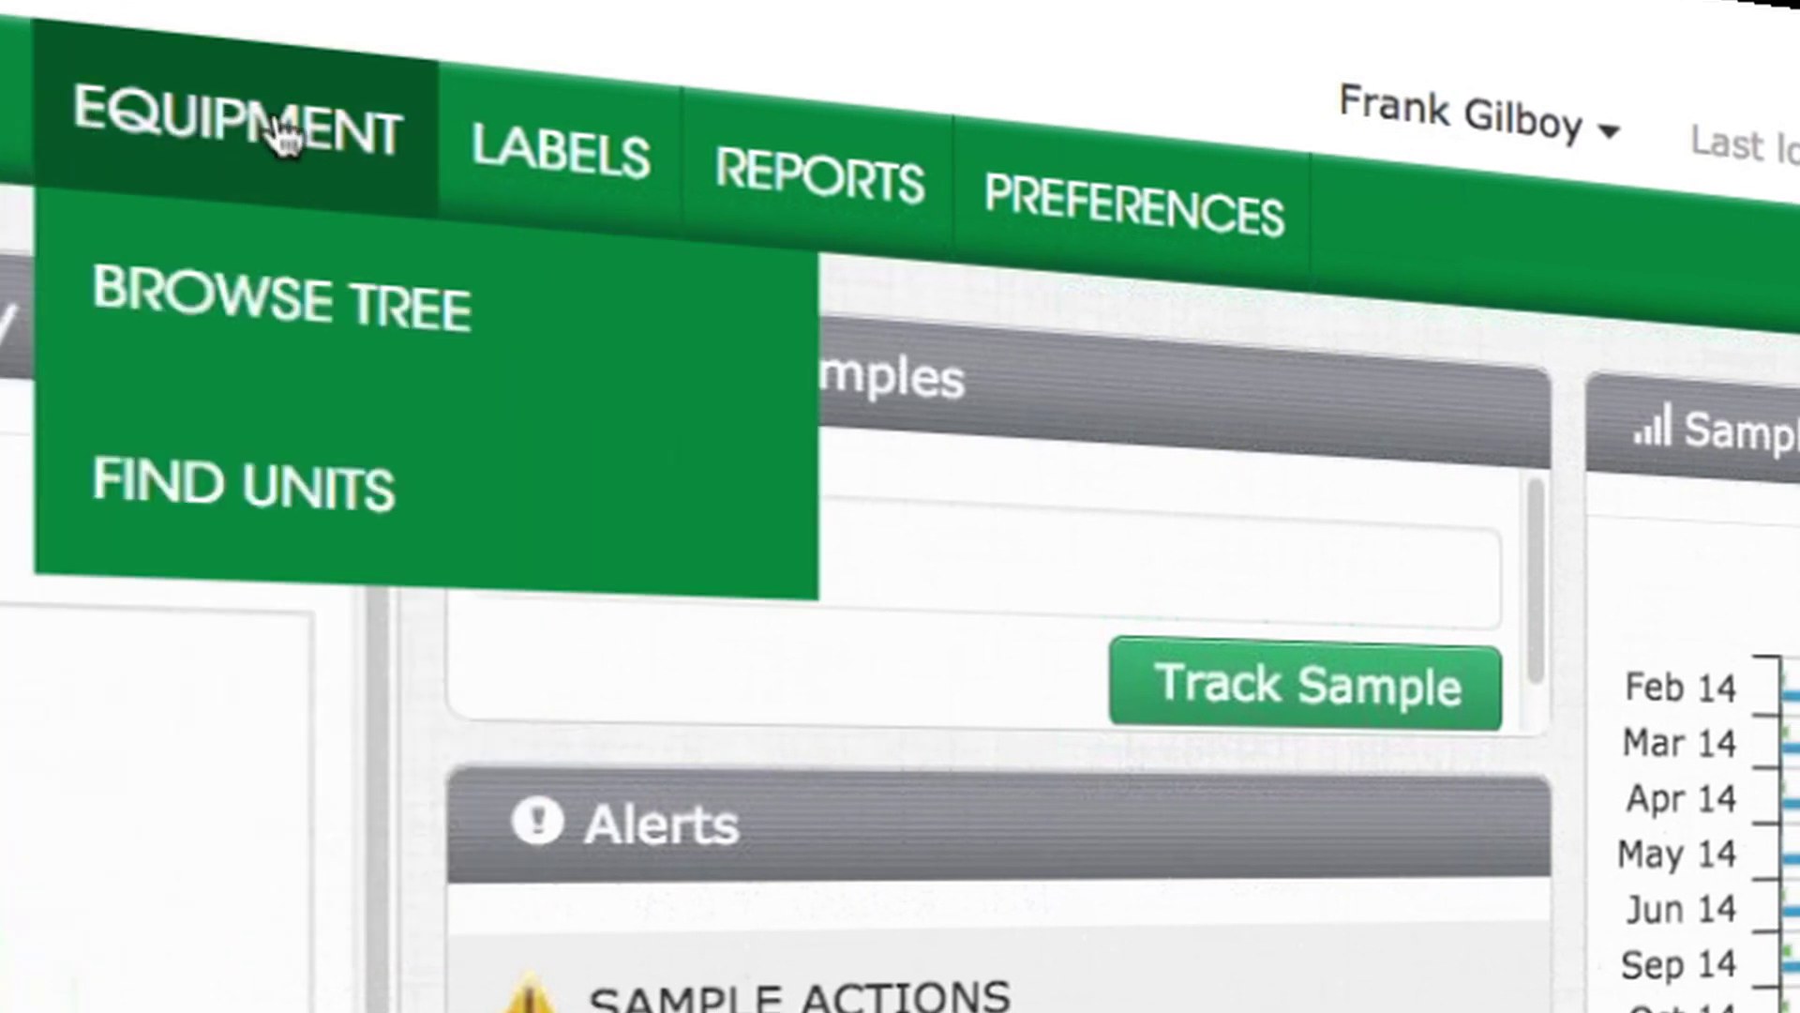
mouse_move(525, 150)
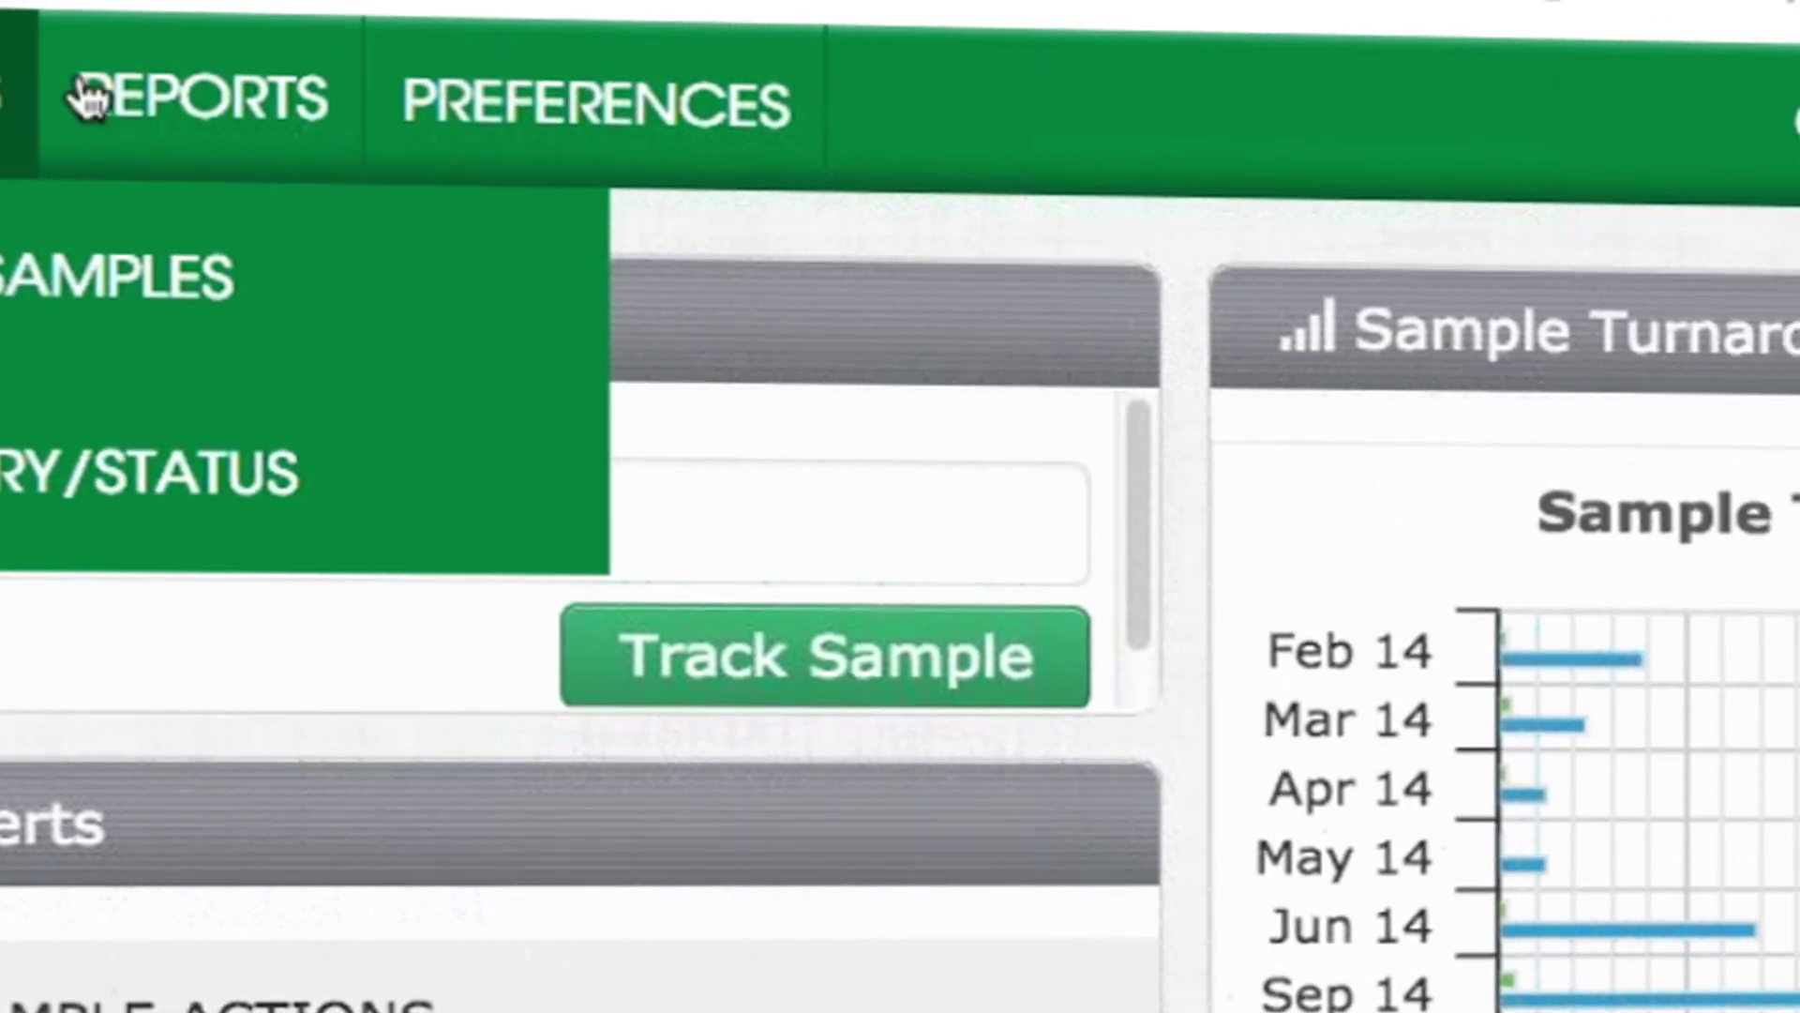
mouse_move(366, 84)
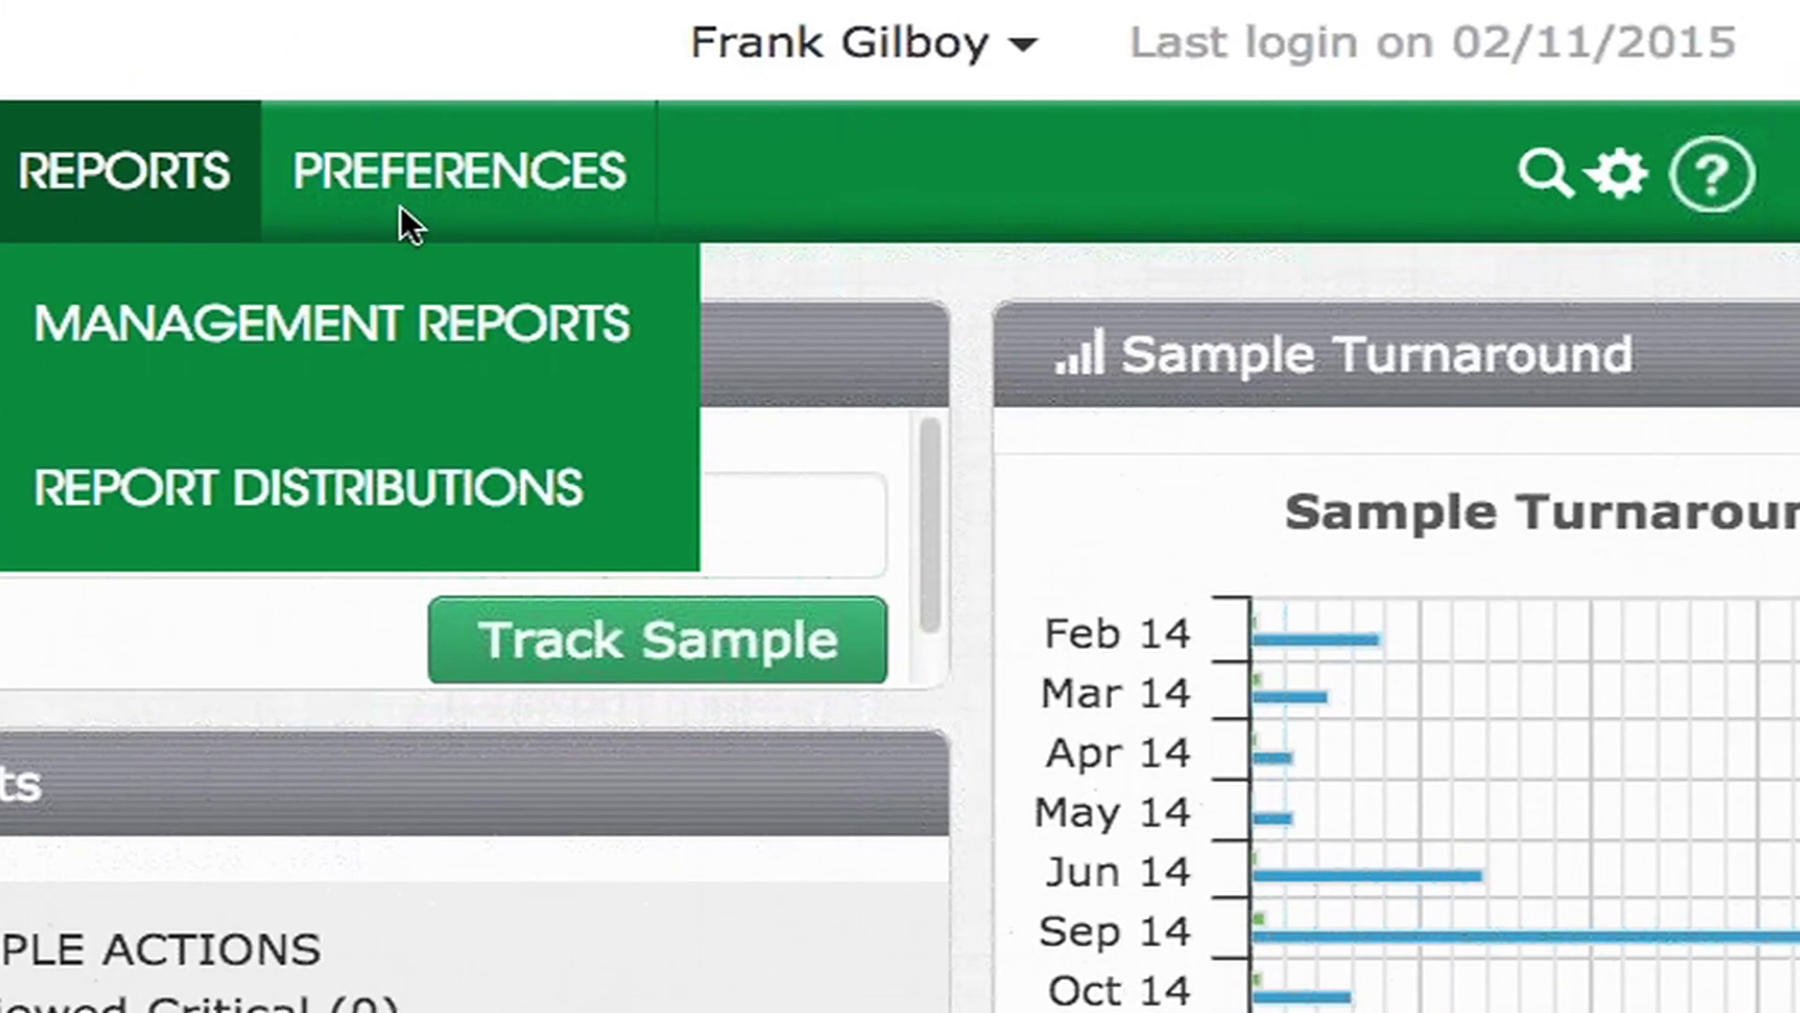
mouse_move(654, 149)
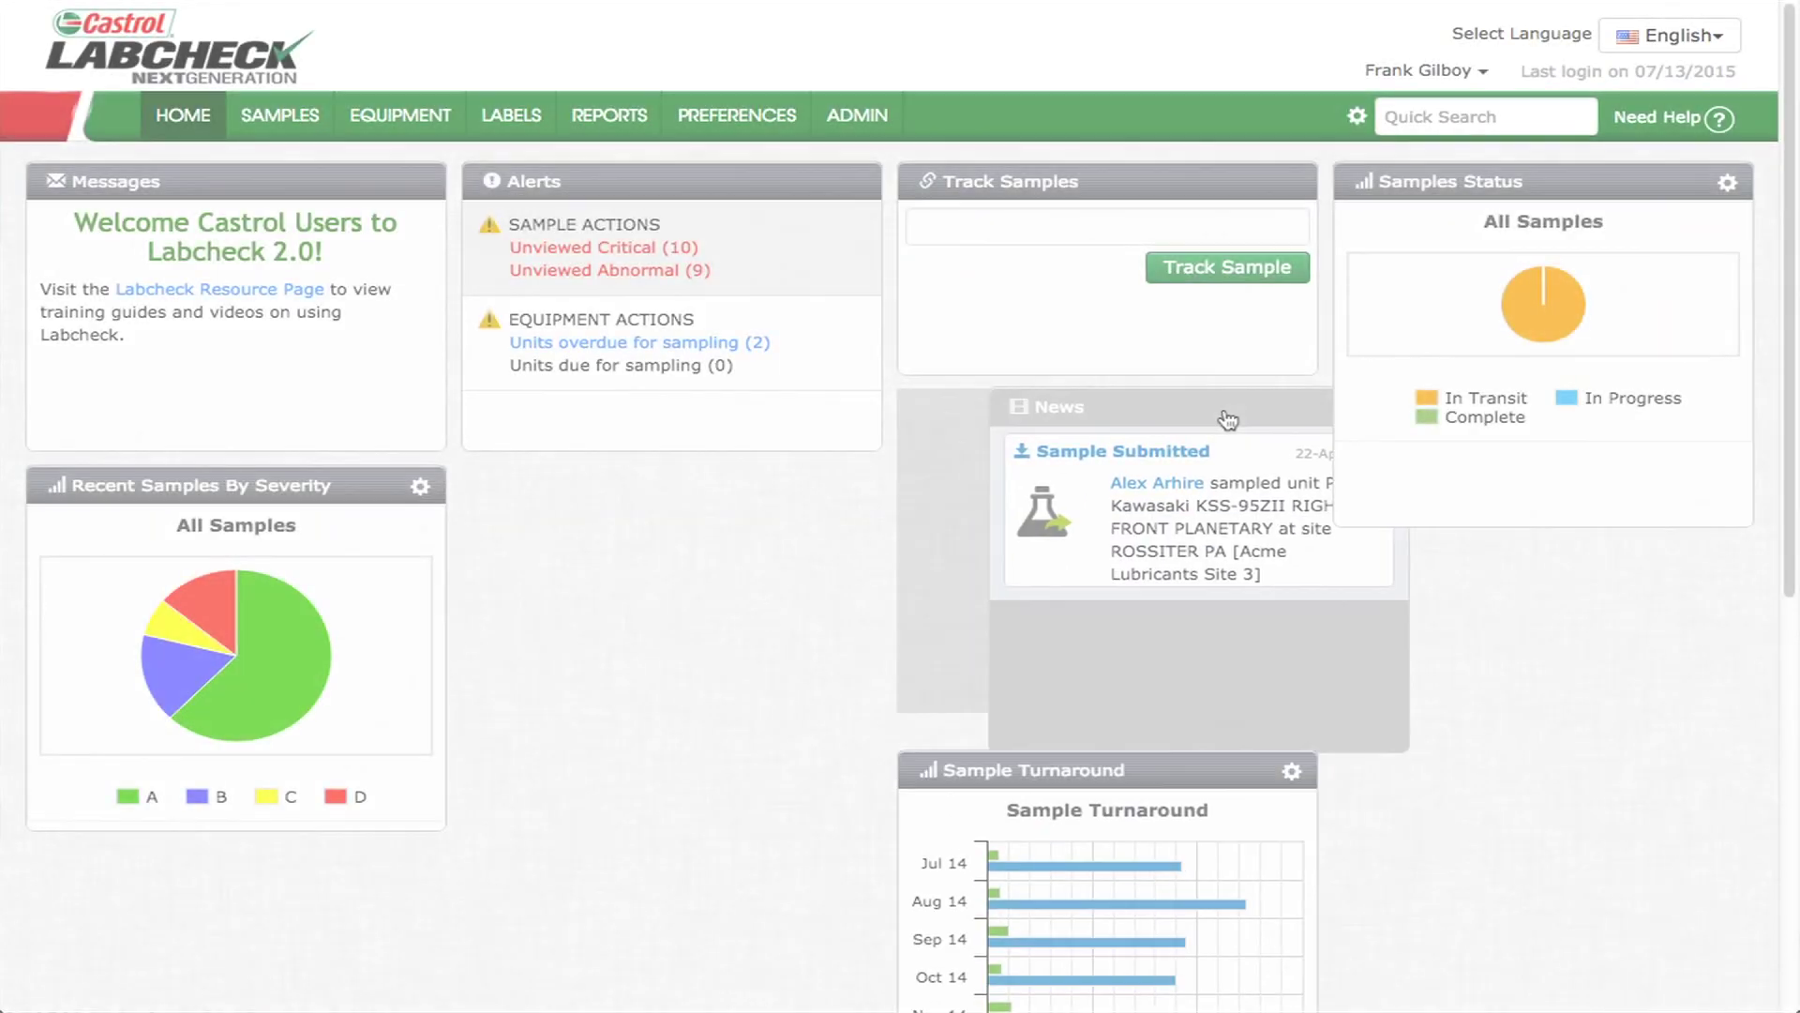
left_click_drag(1226, 413, 750, 492)
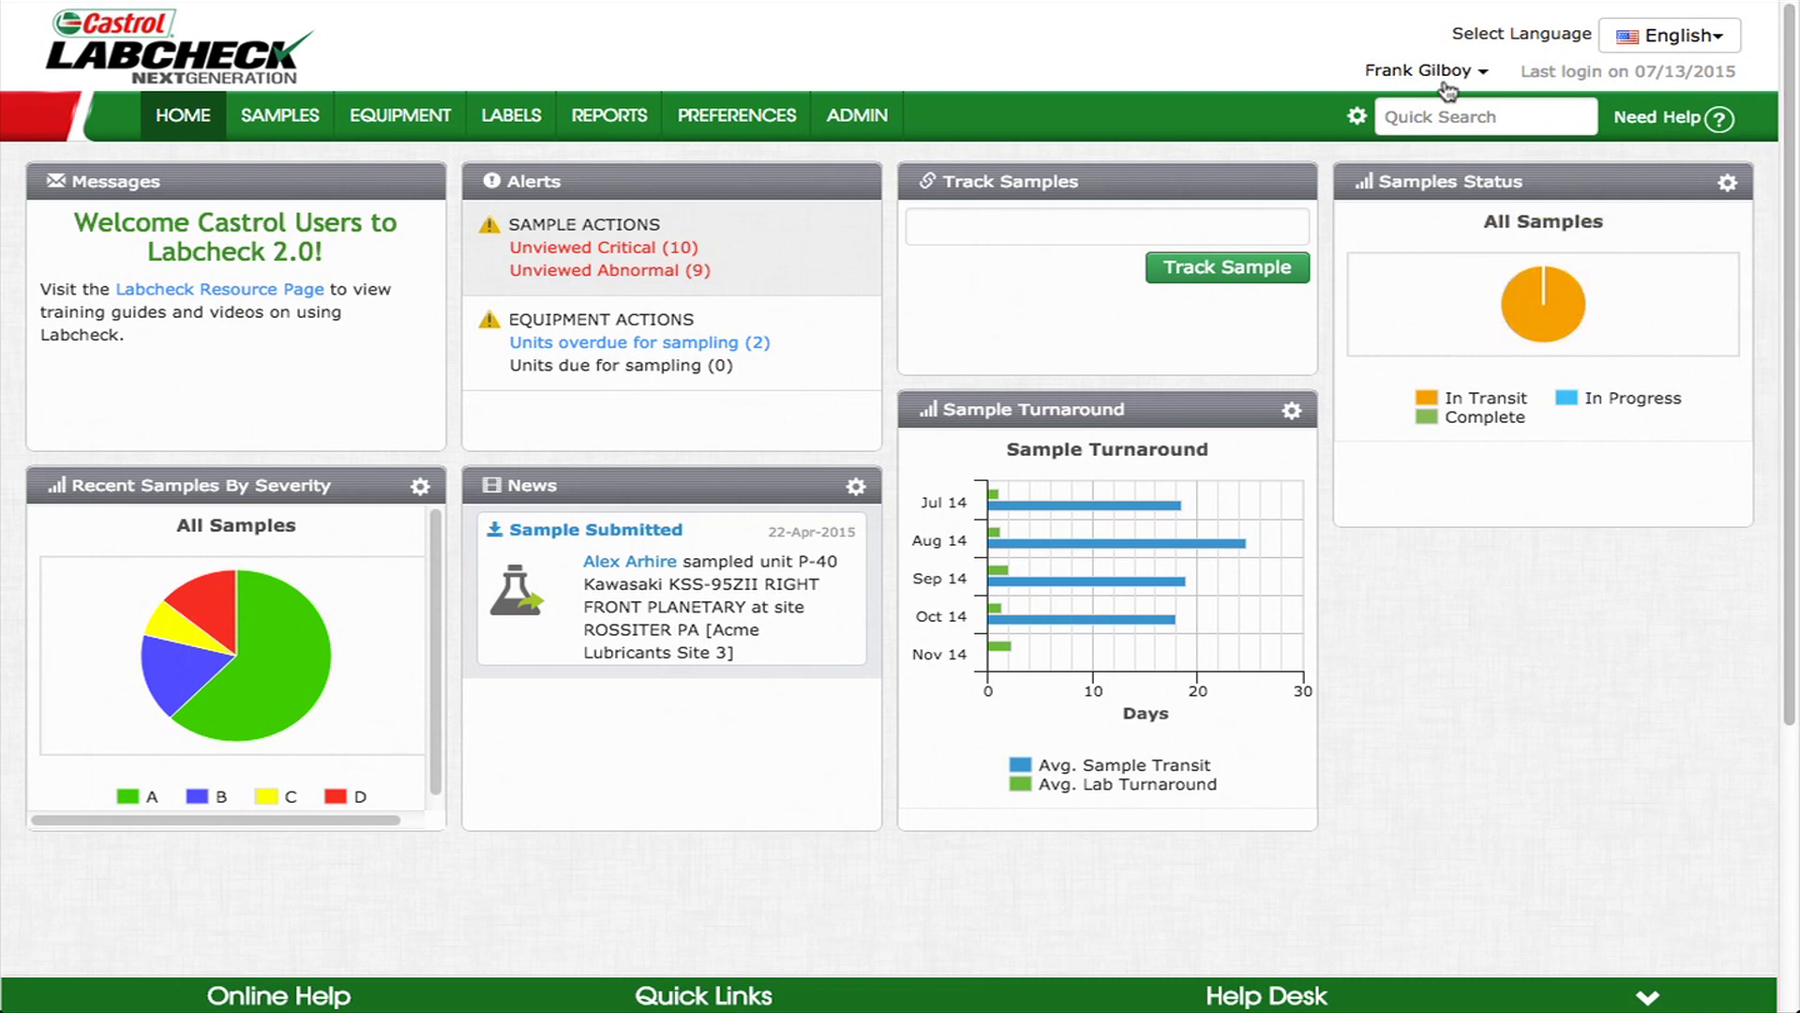
left_click(1462, 78)
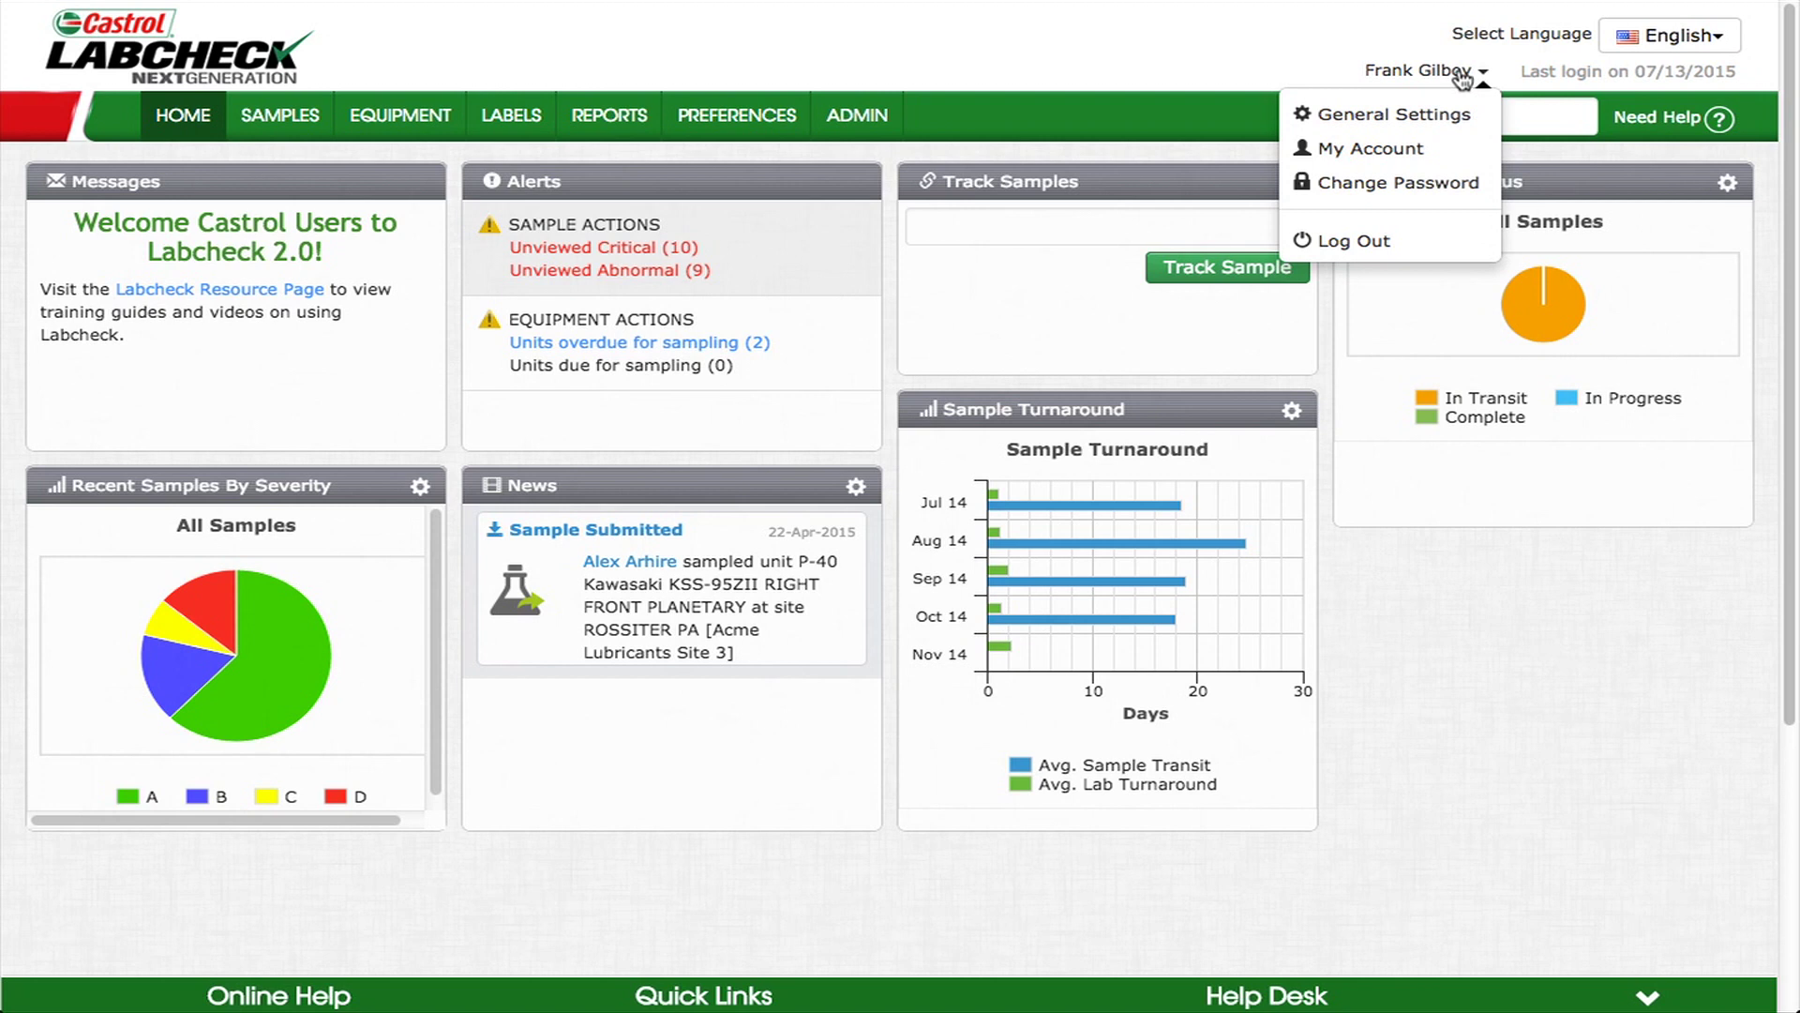
left_click(1426, 134)
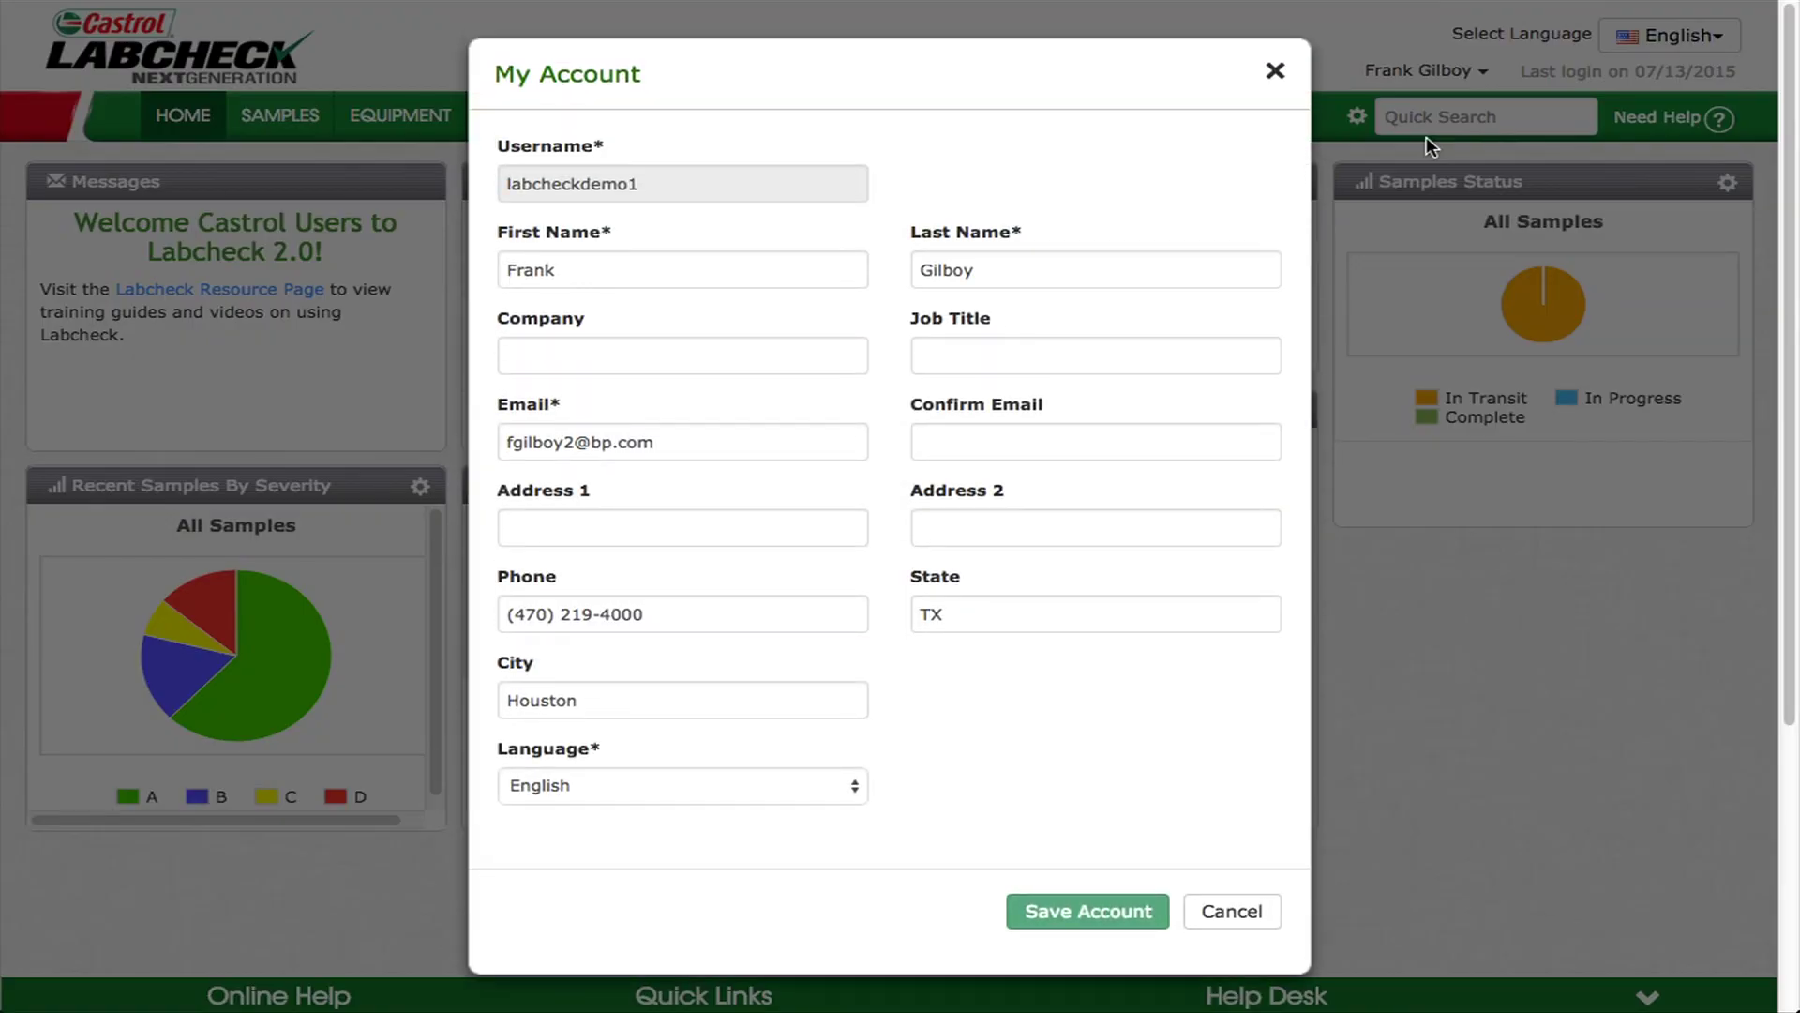
left_click(1276, 72)
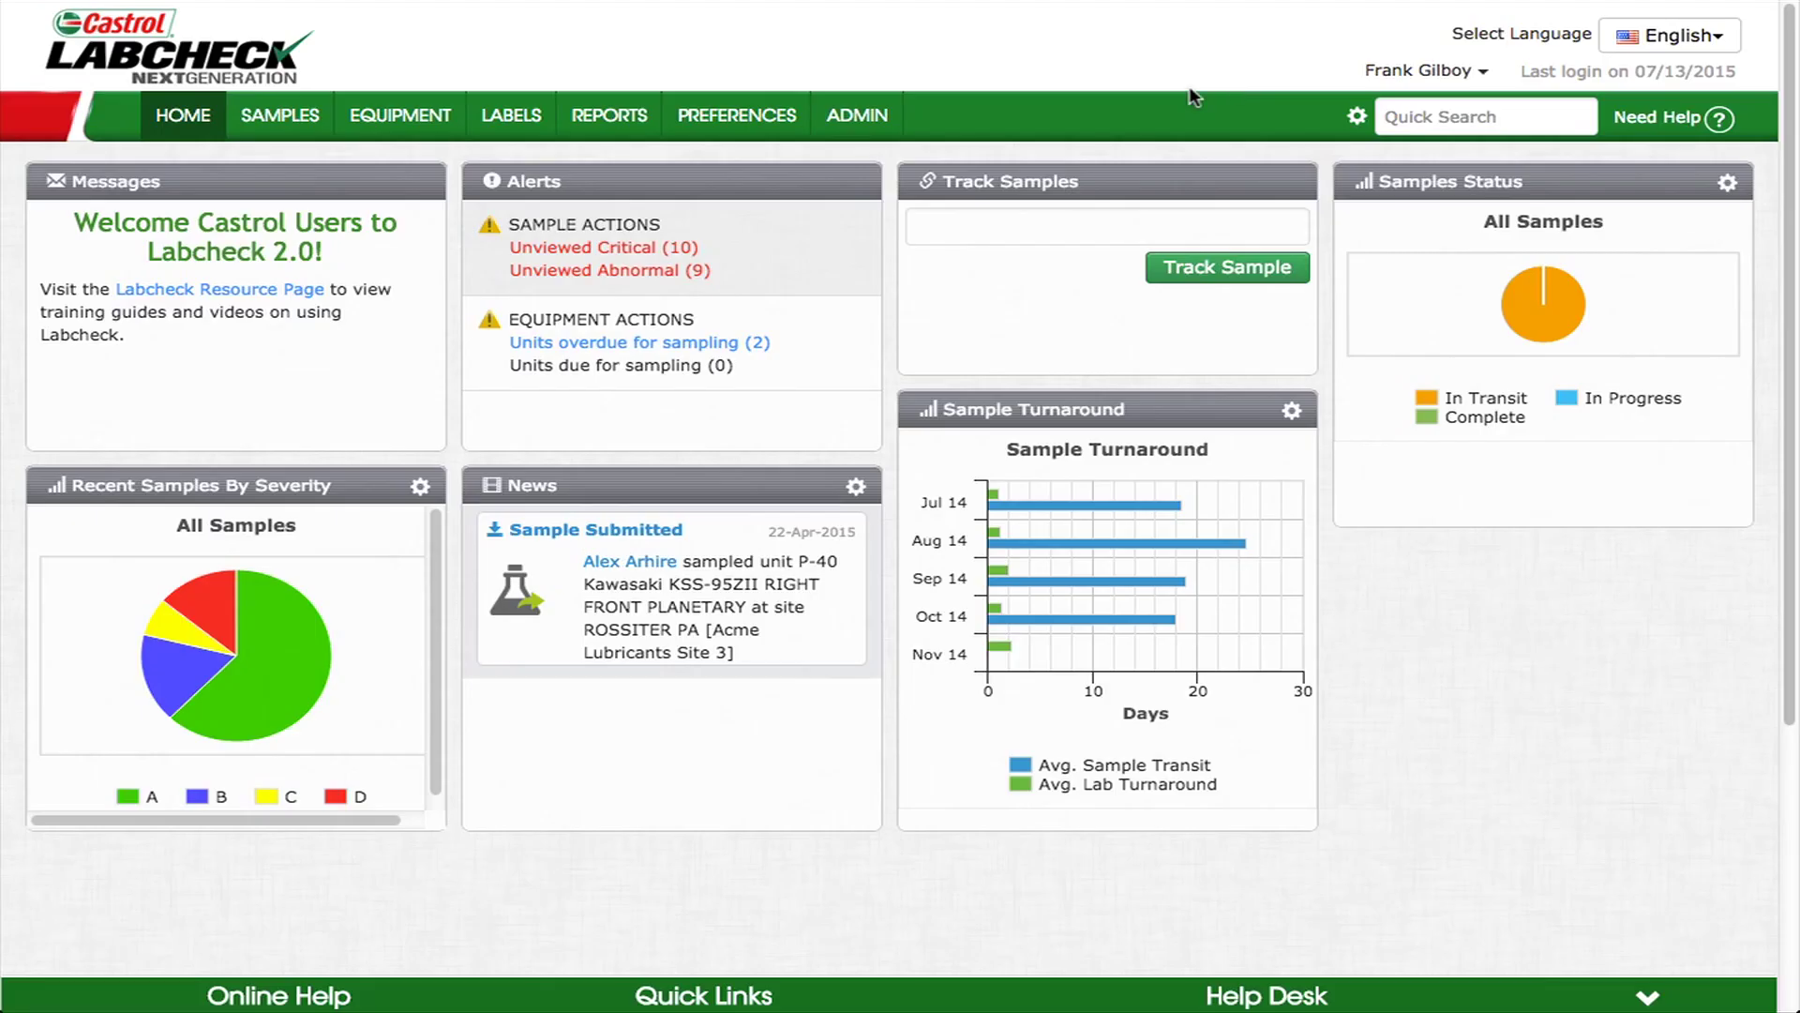
- In Communications preferences, choose PDF Attachments for notification emails
mouse_move(736, 112)
left_click(729, 288)
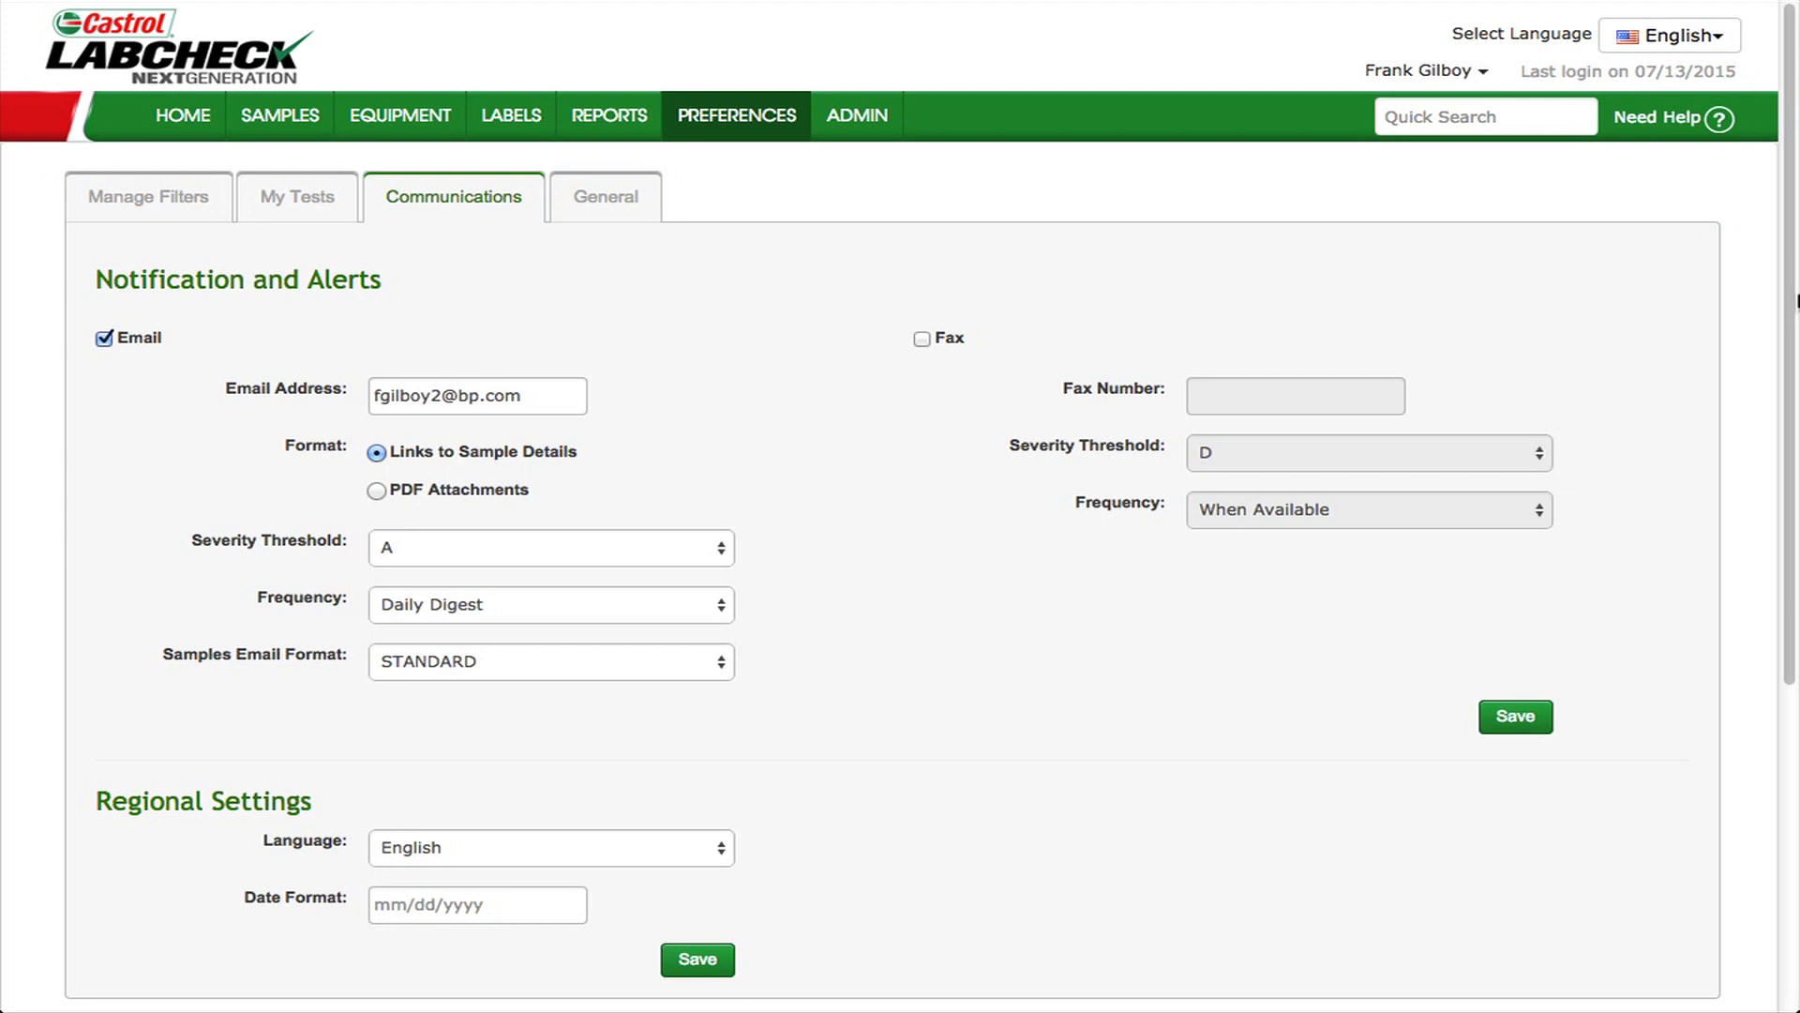
left_click_drag(1798, 300, 1794, 309)
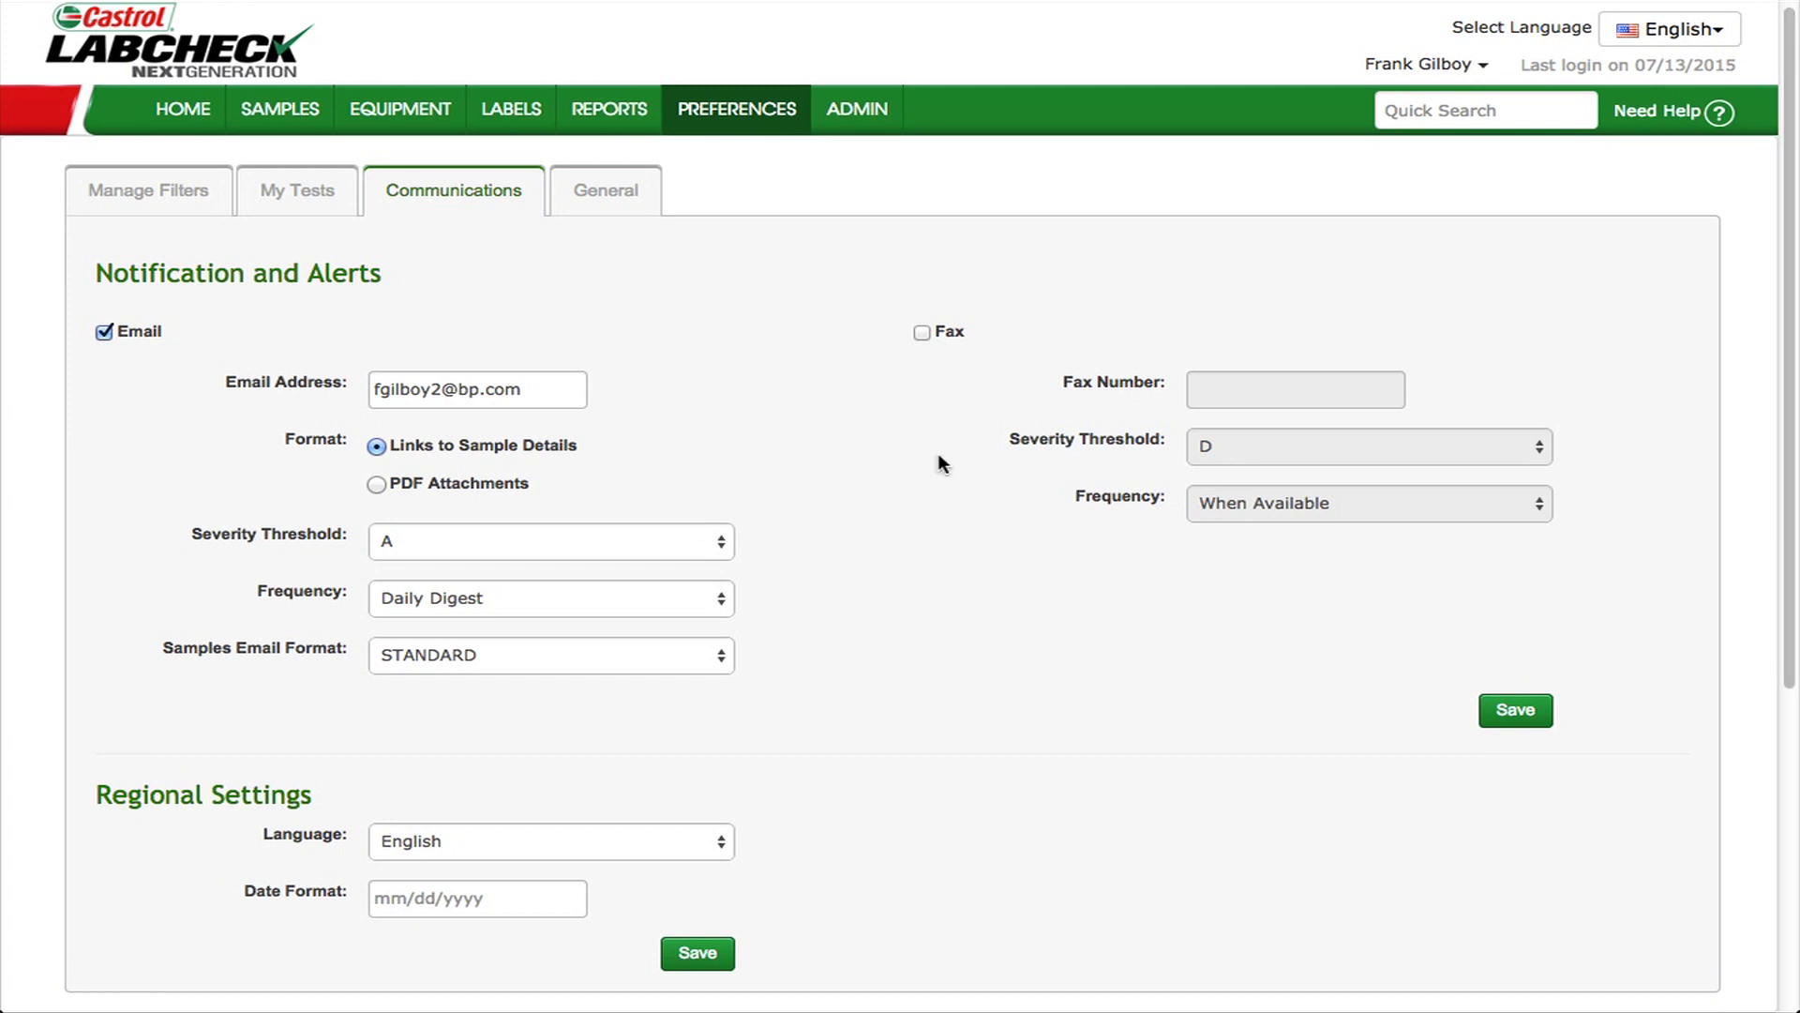
left_click(377, 483)
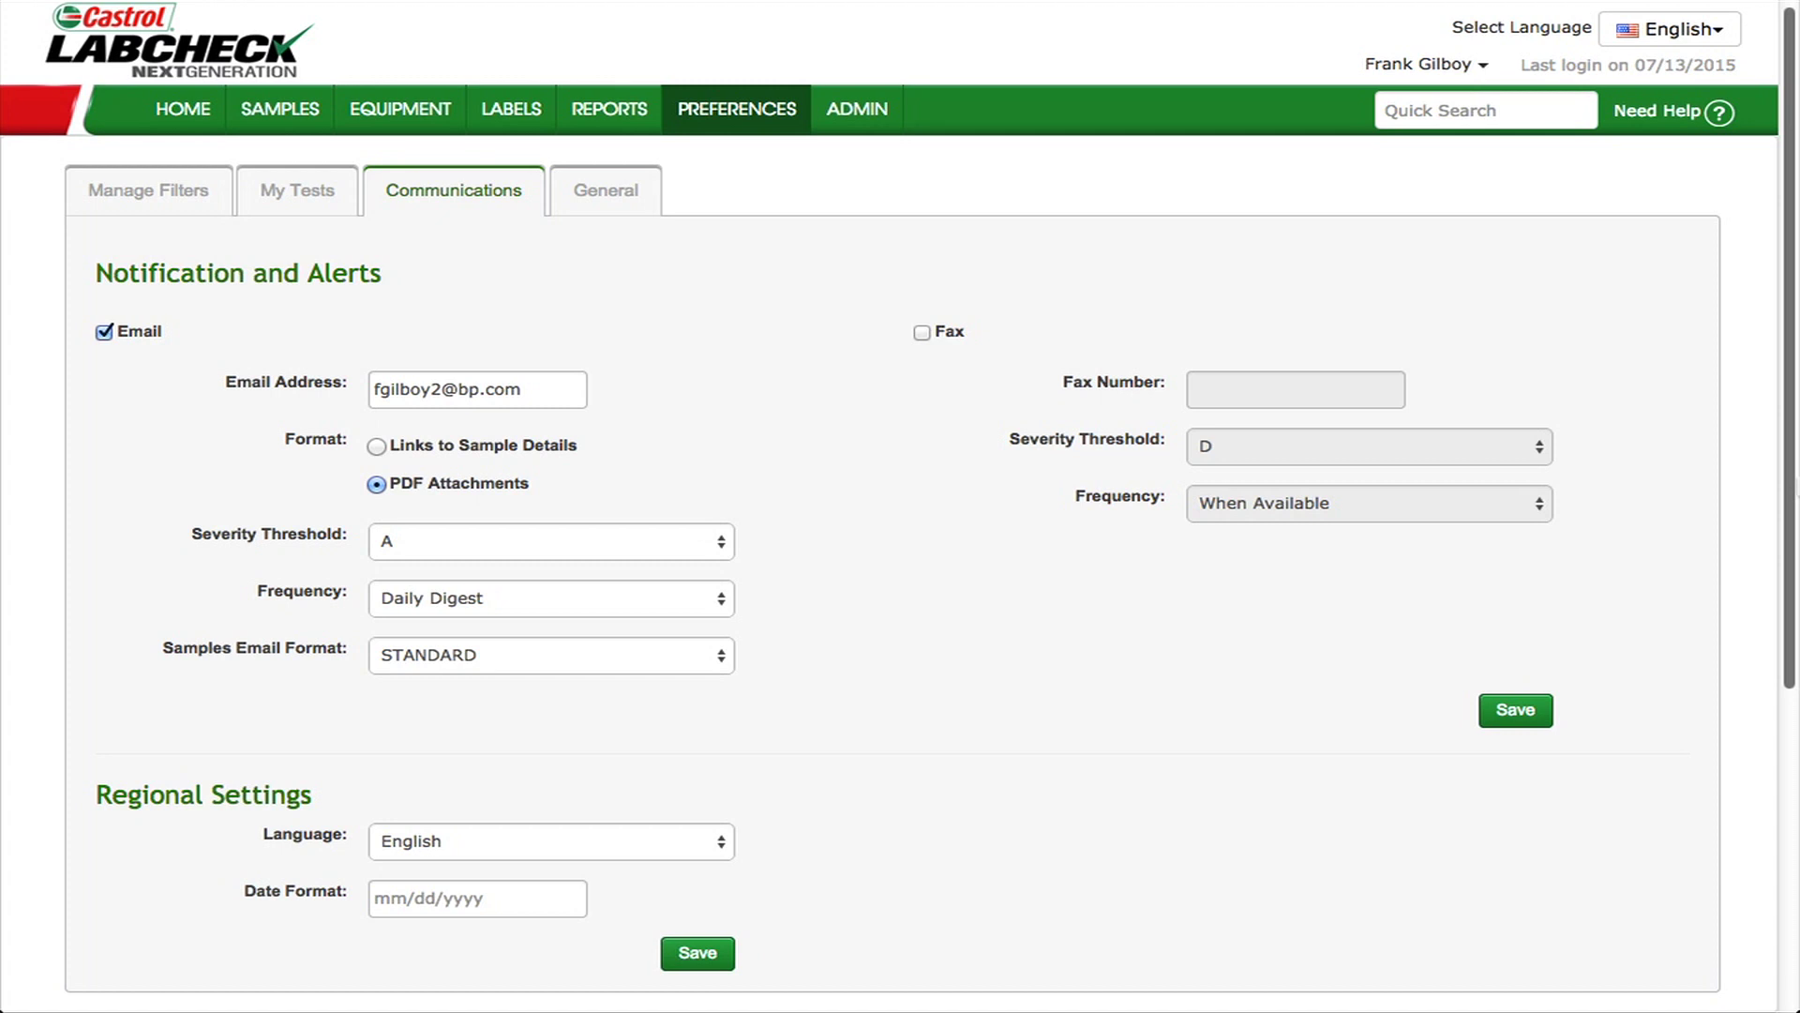
- Keep severity threshold A, Daily Digest, STANDARD email format and English, then return to the dashboard
left_click(726, 544)
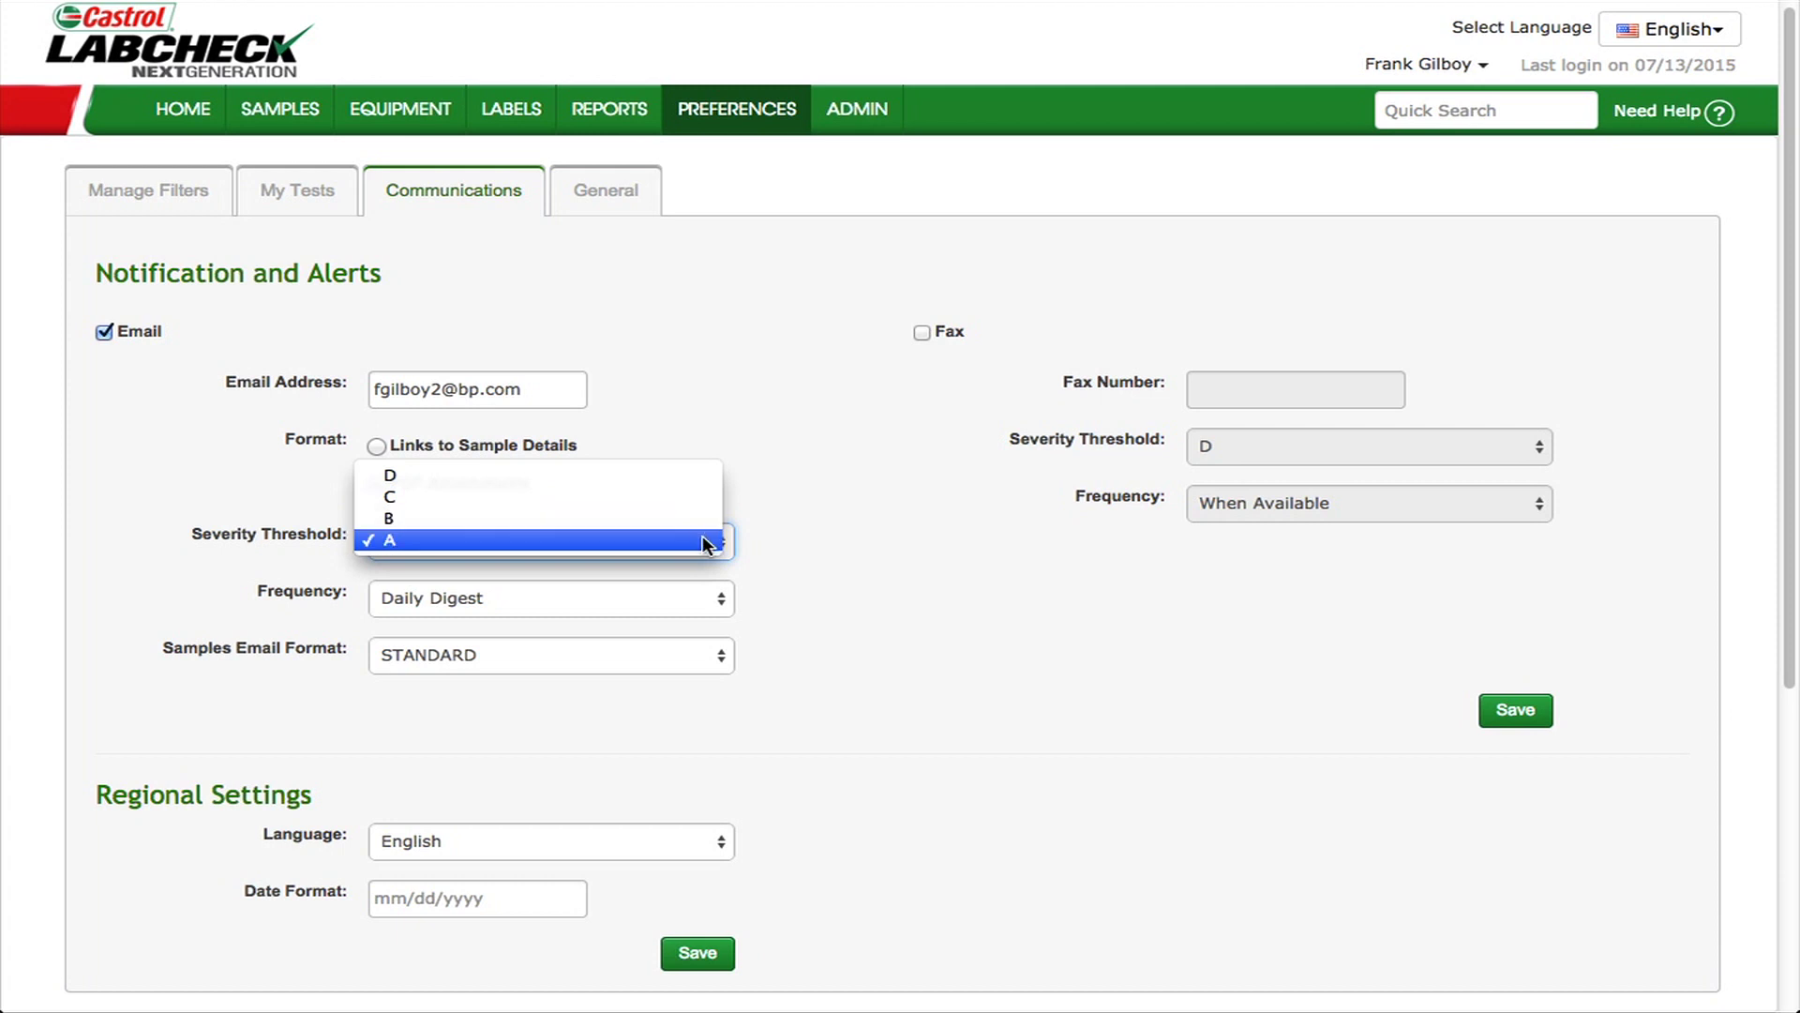
left_click(839, 551)
left_click(722, 598)
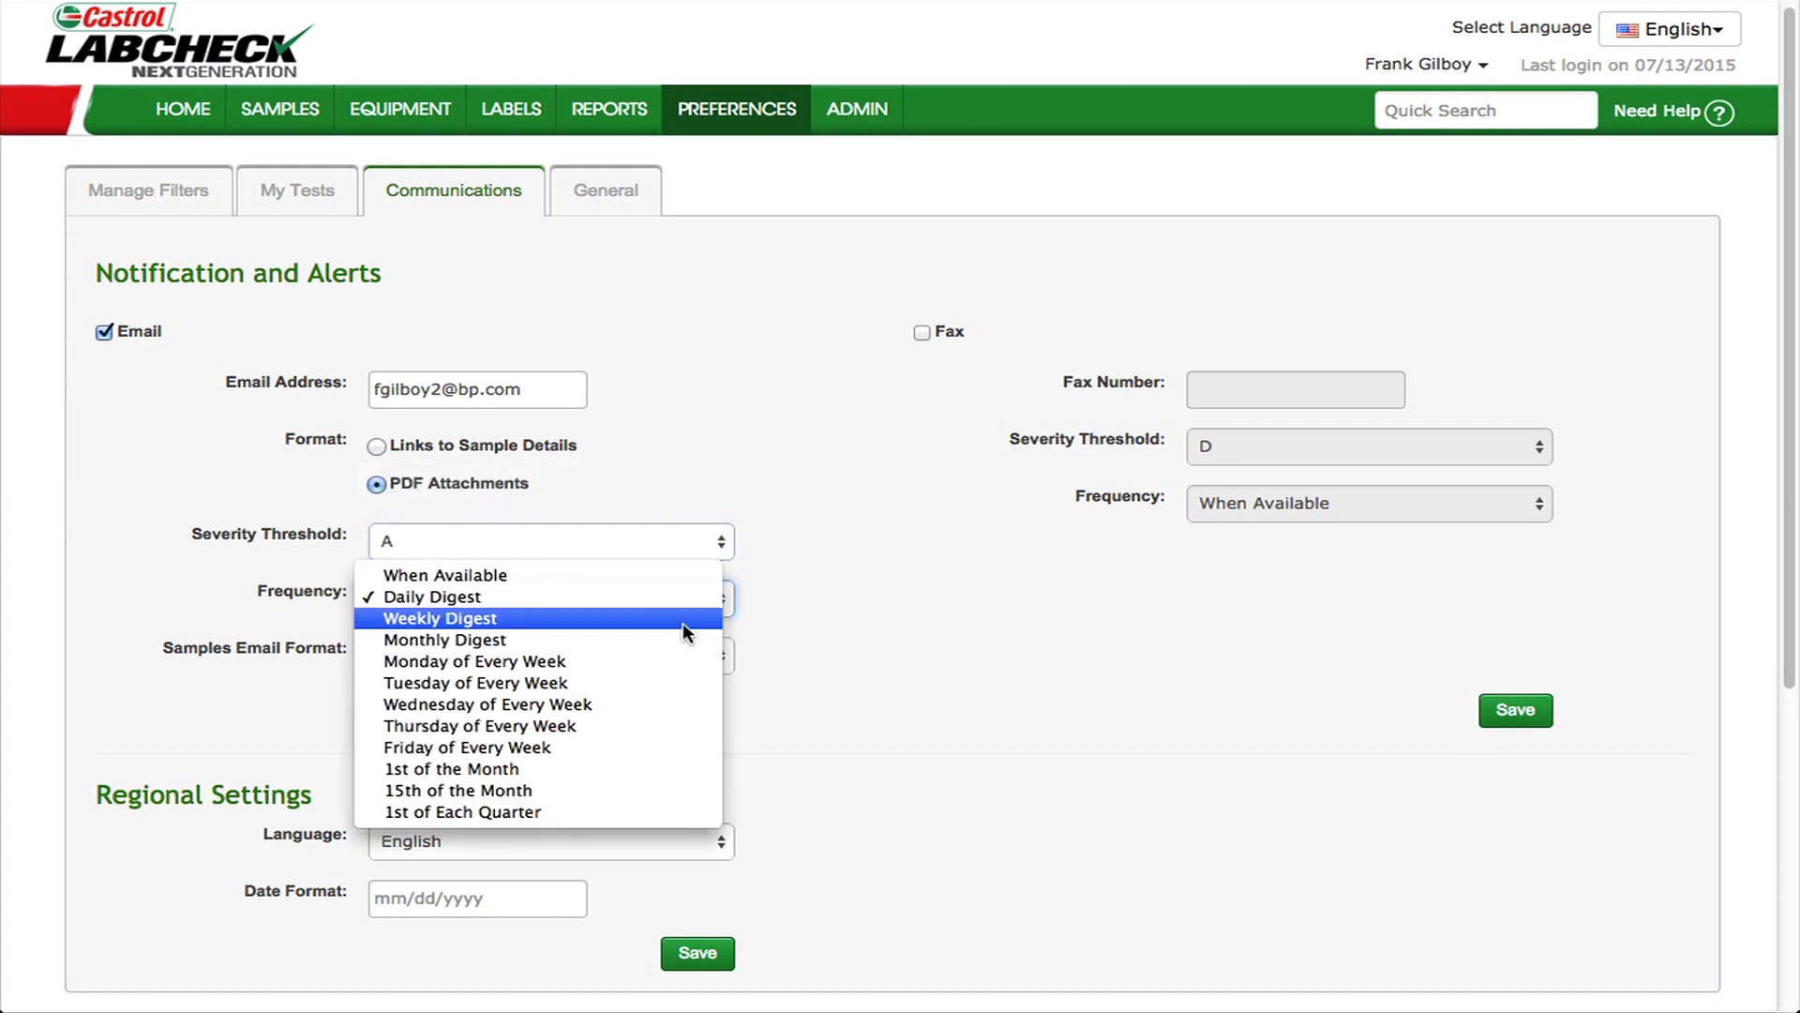
left_click(687, 605)
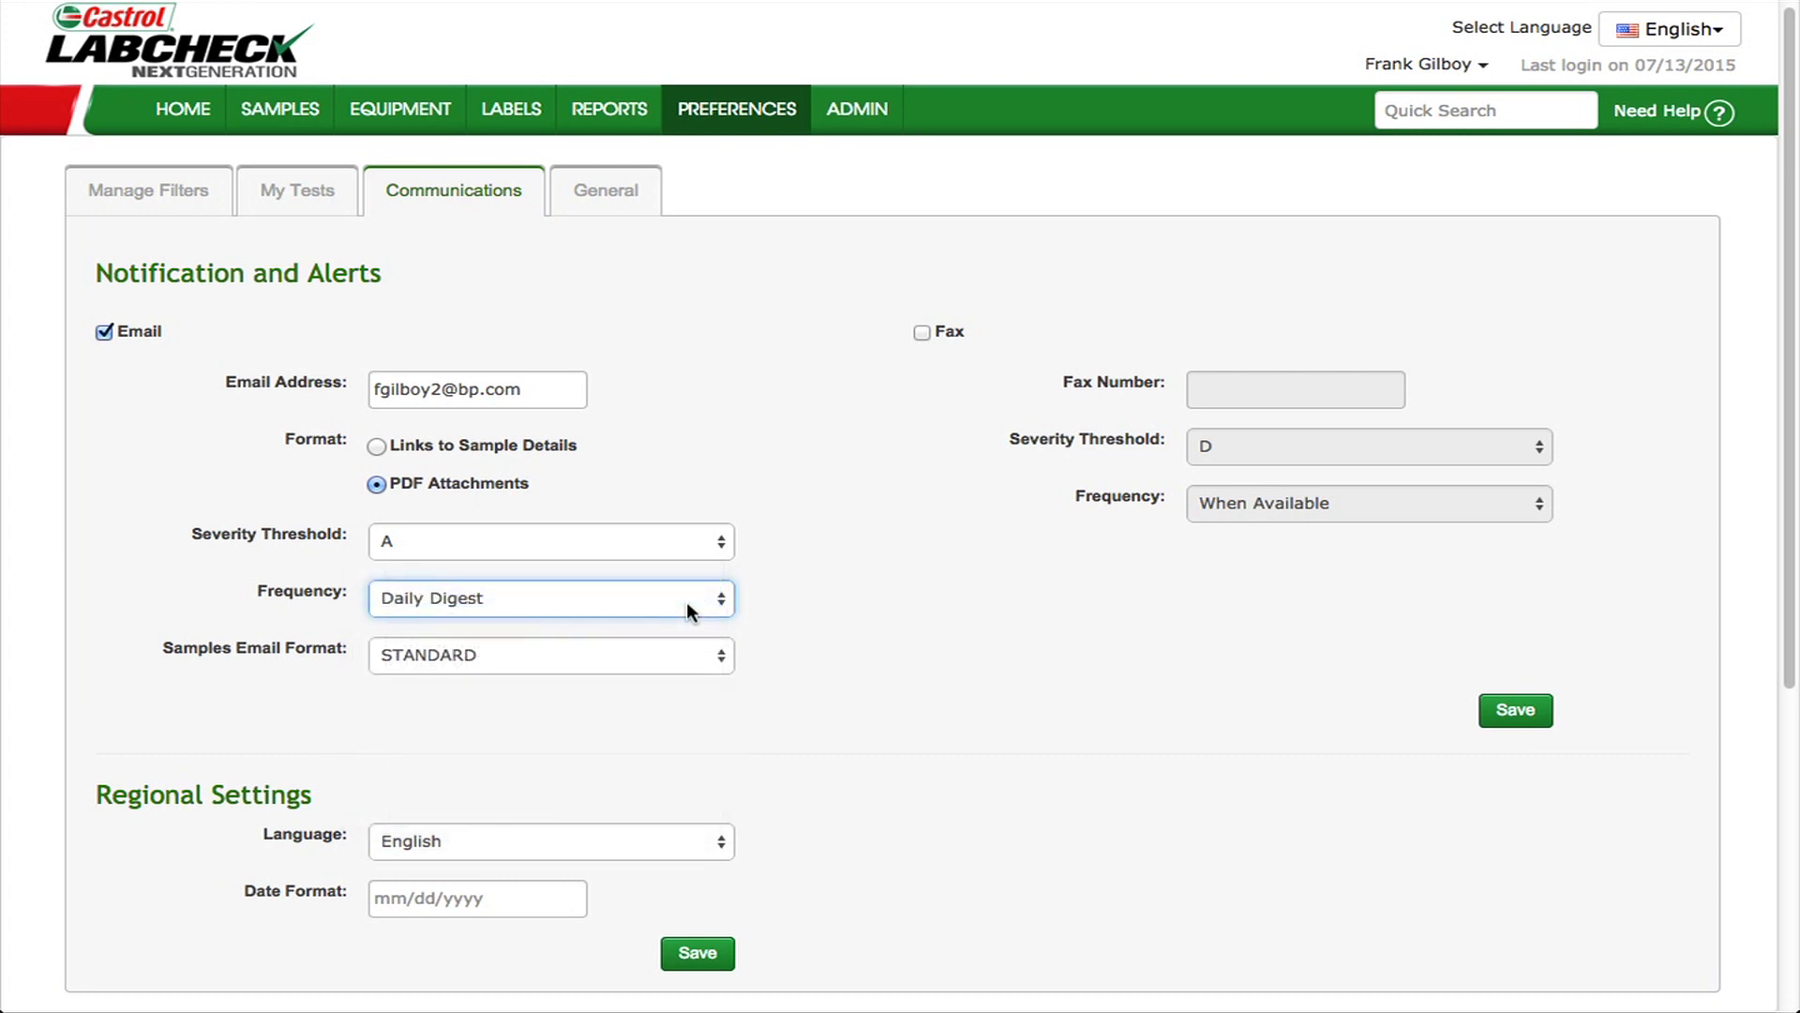
left_click(718, 656)
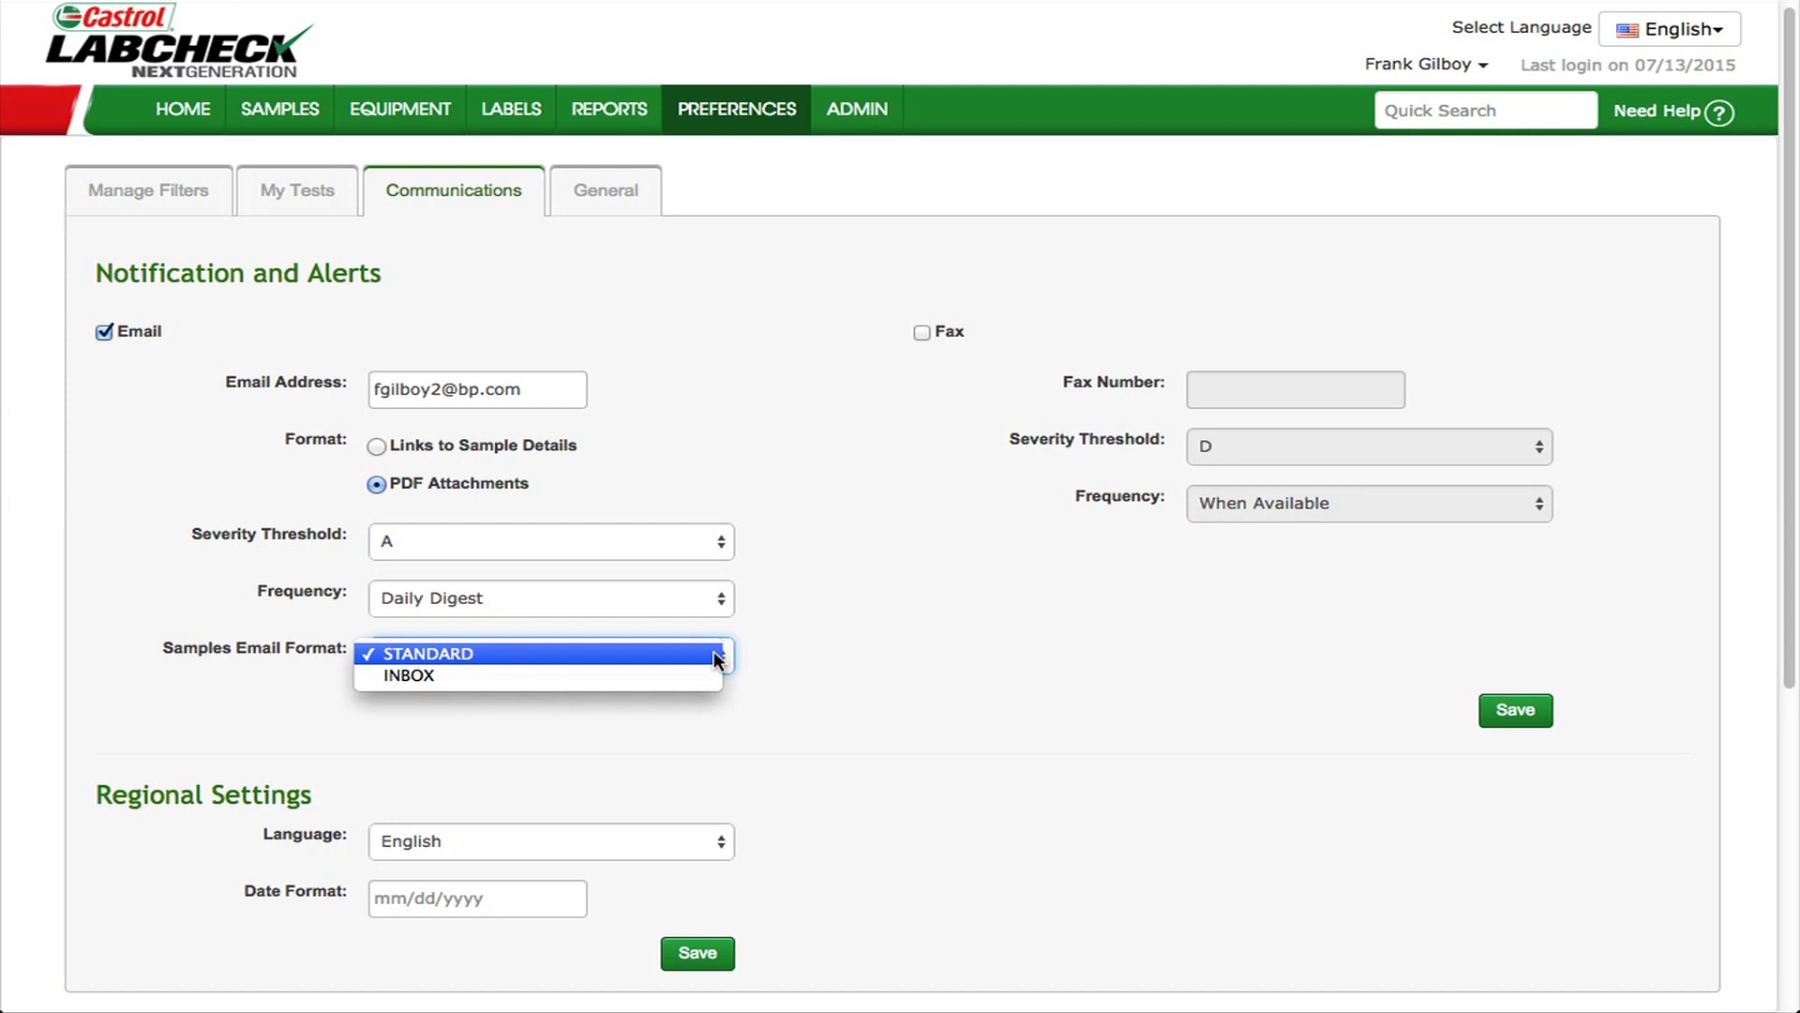
left_click(858, 660)
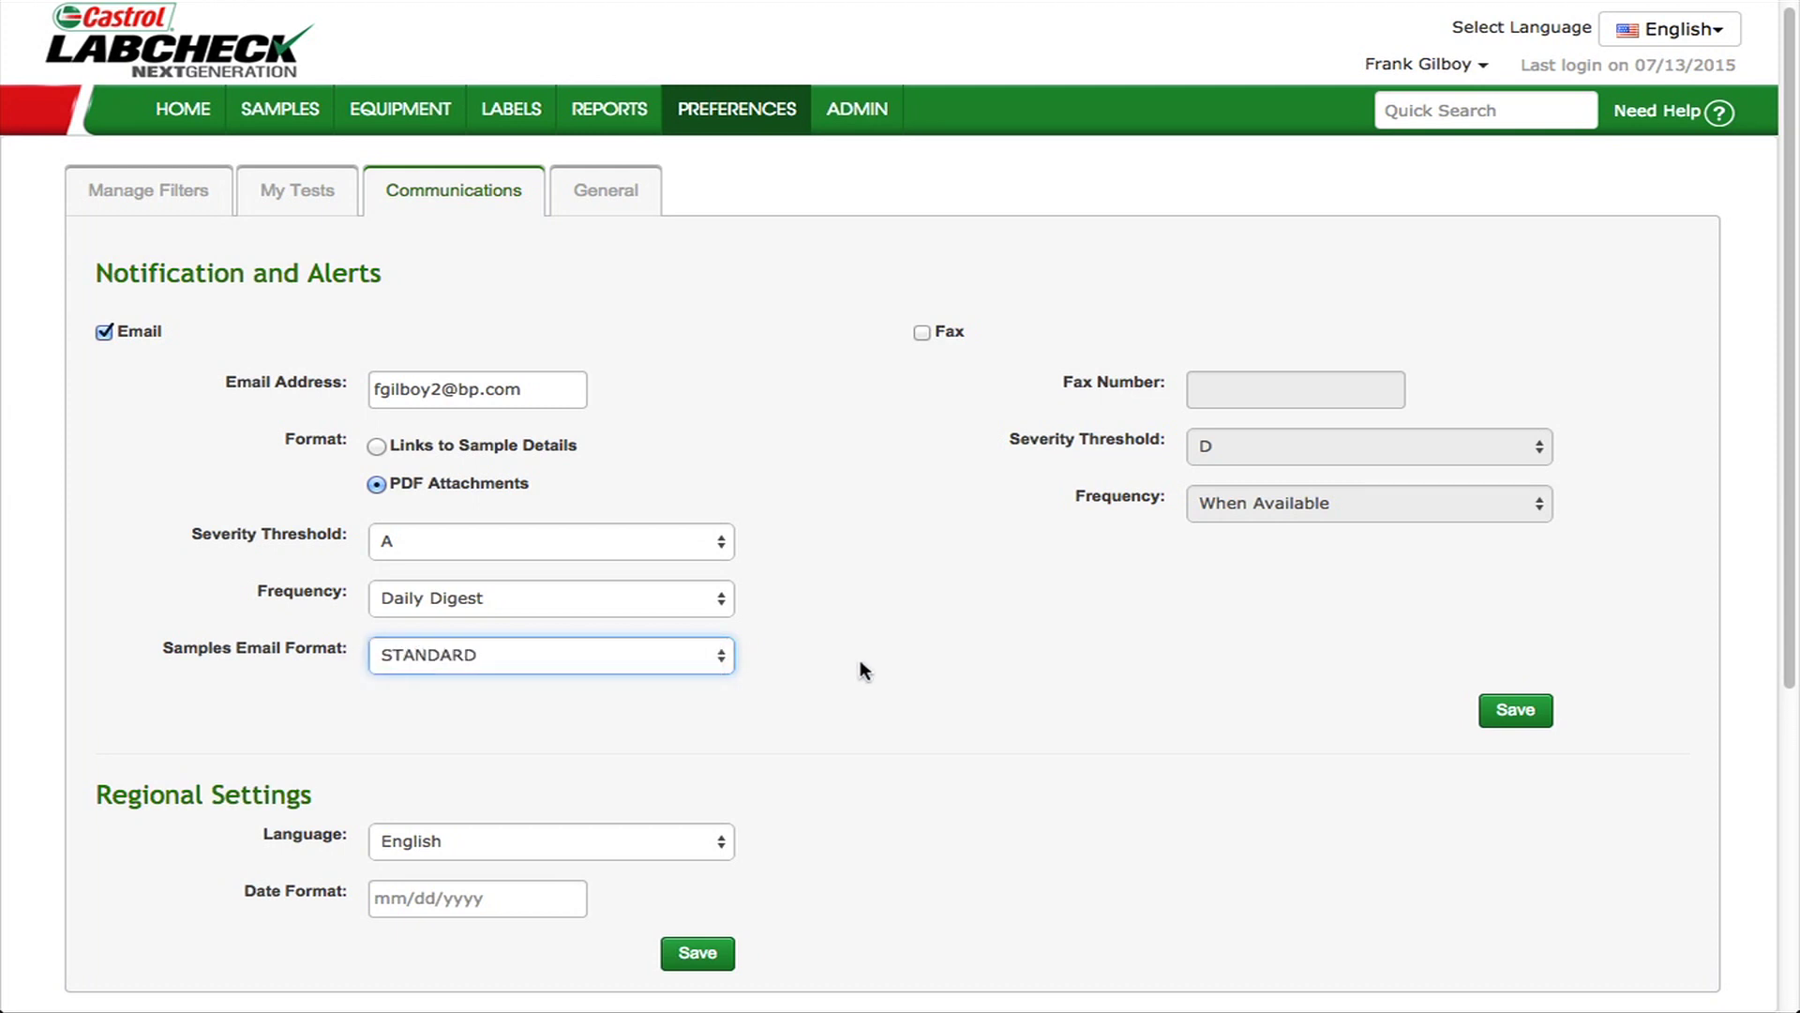
left_click(725, 839)
left_click(724, 839)
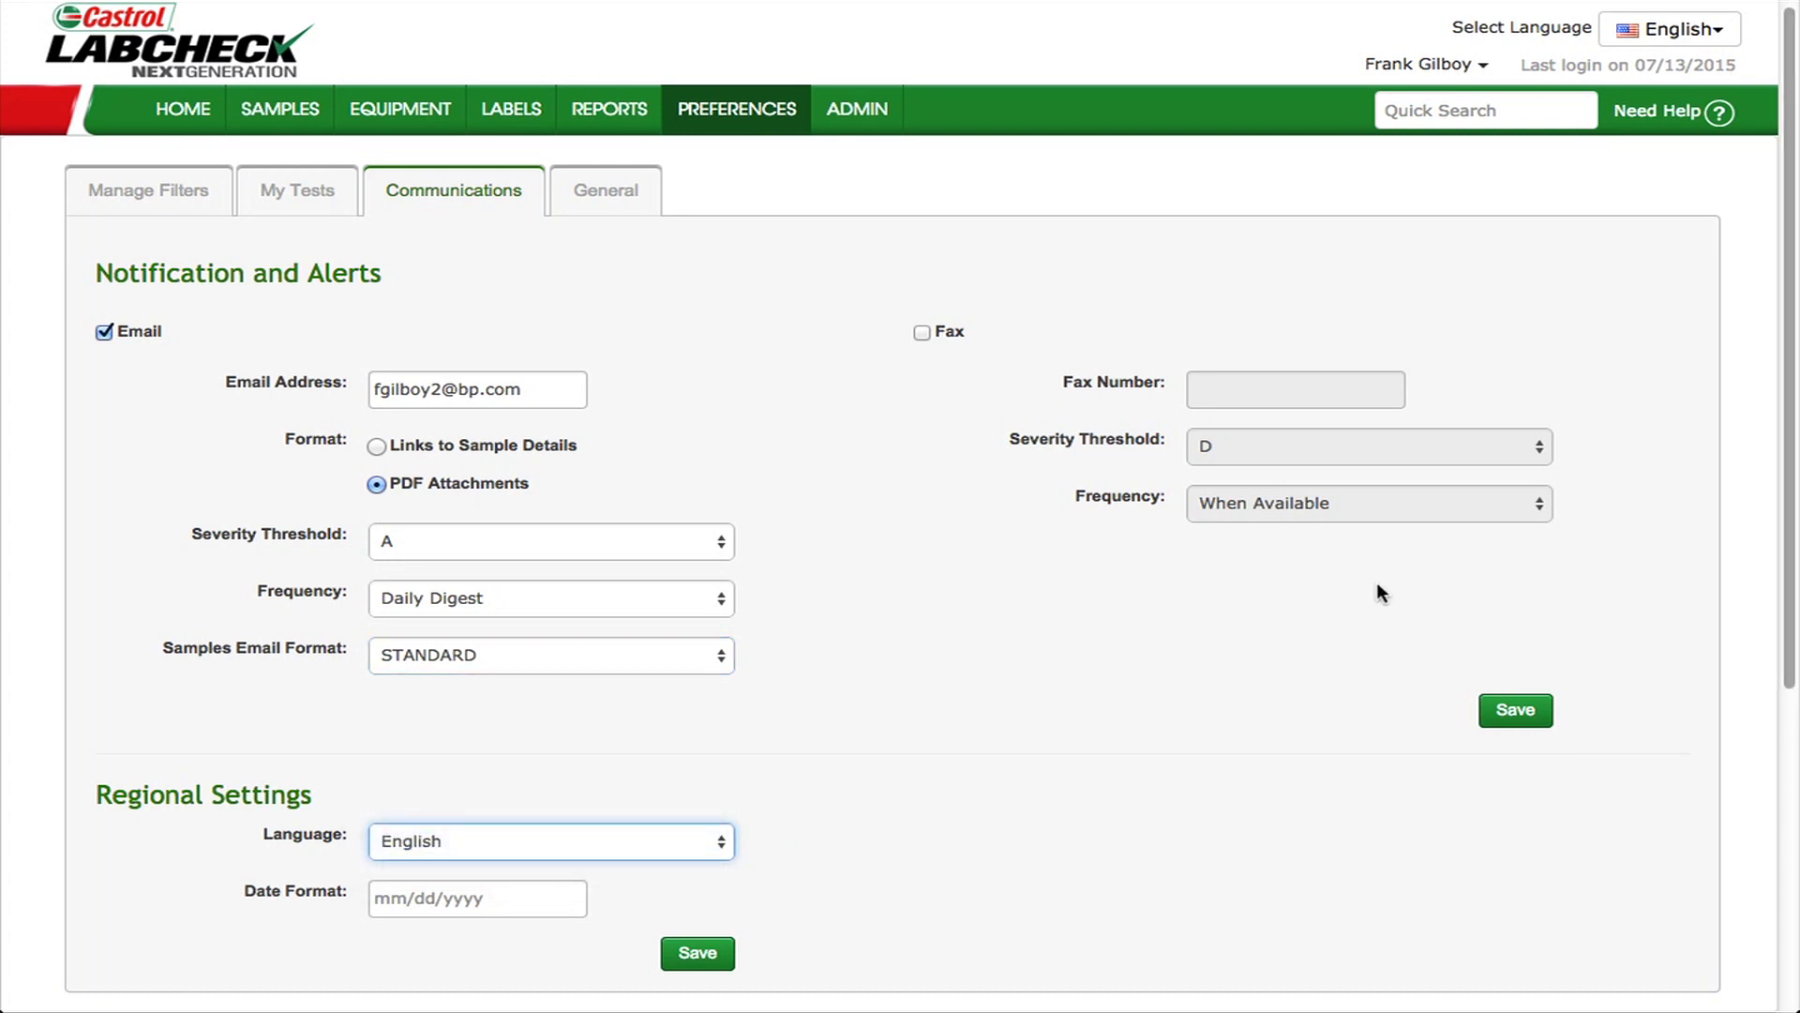
mouse_move(197, 120)
left_click(194, 167)
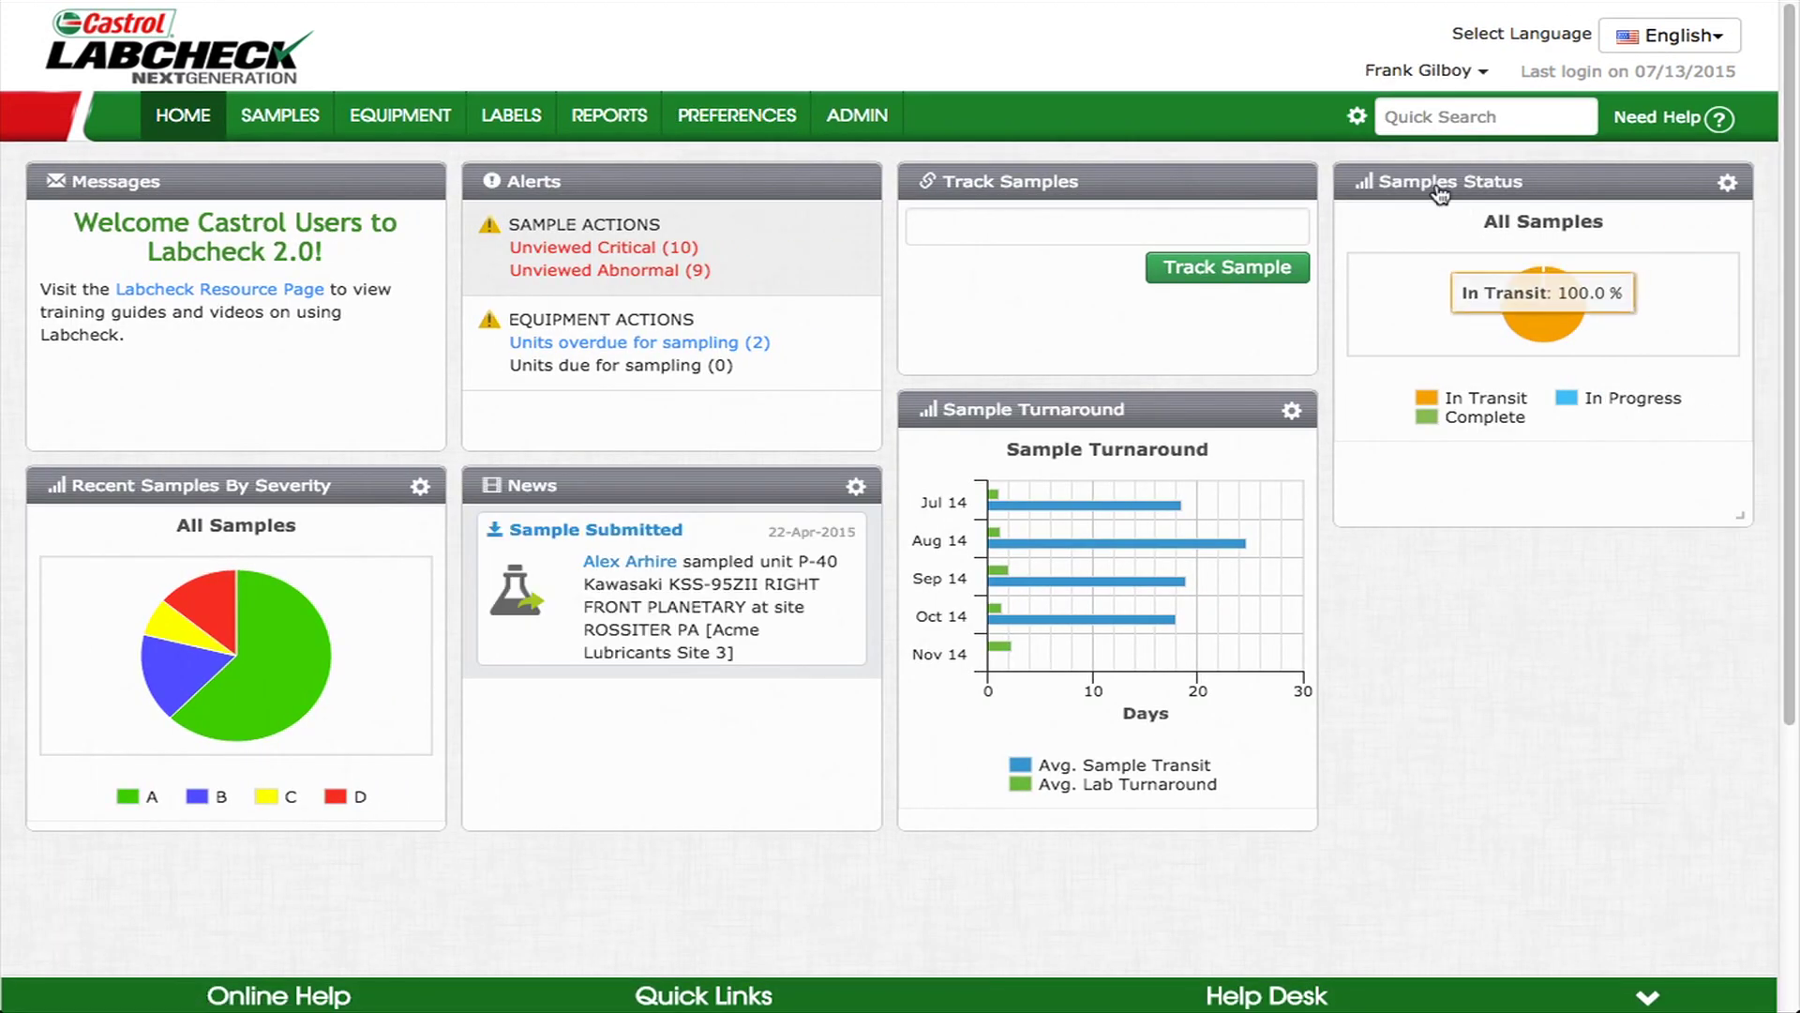
left_click(1357, 116)
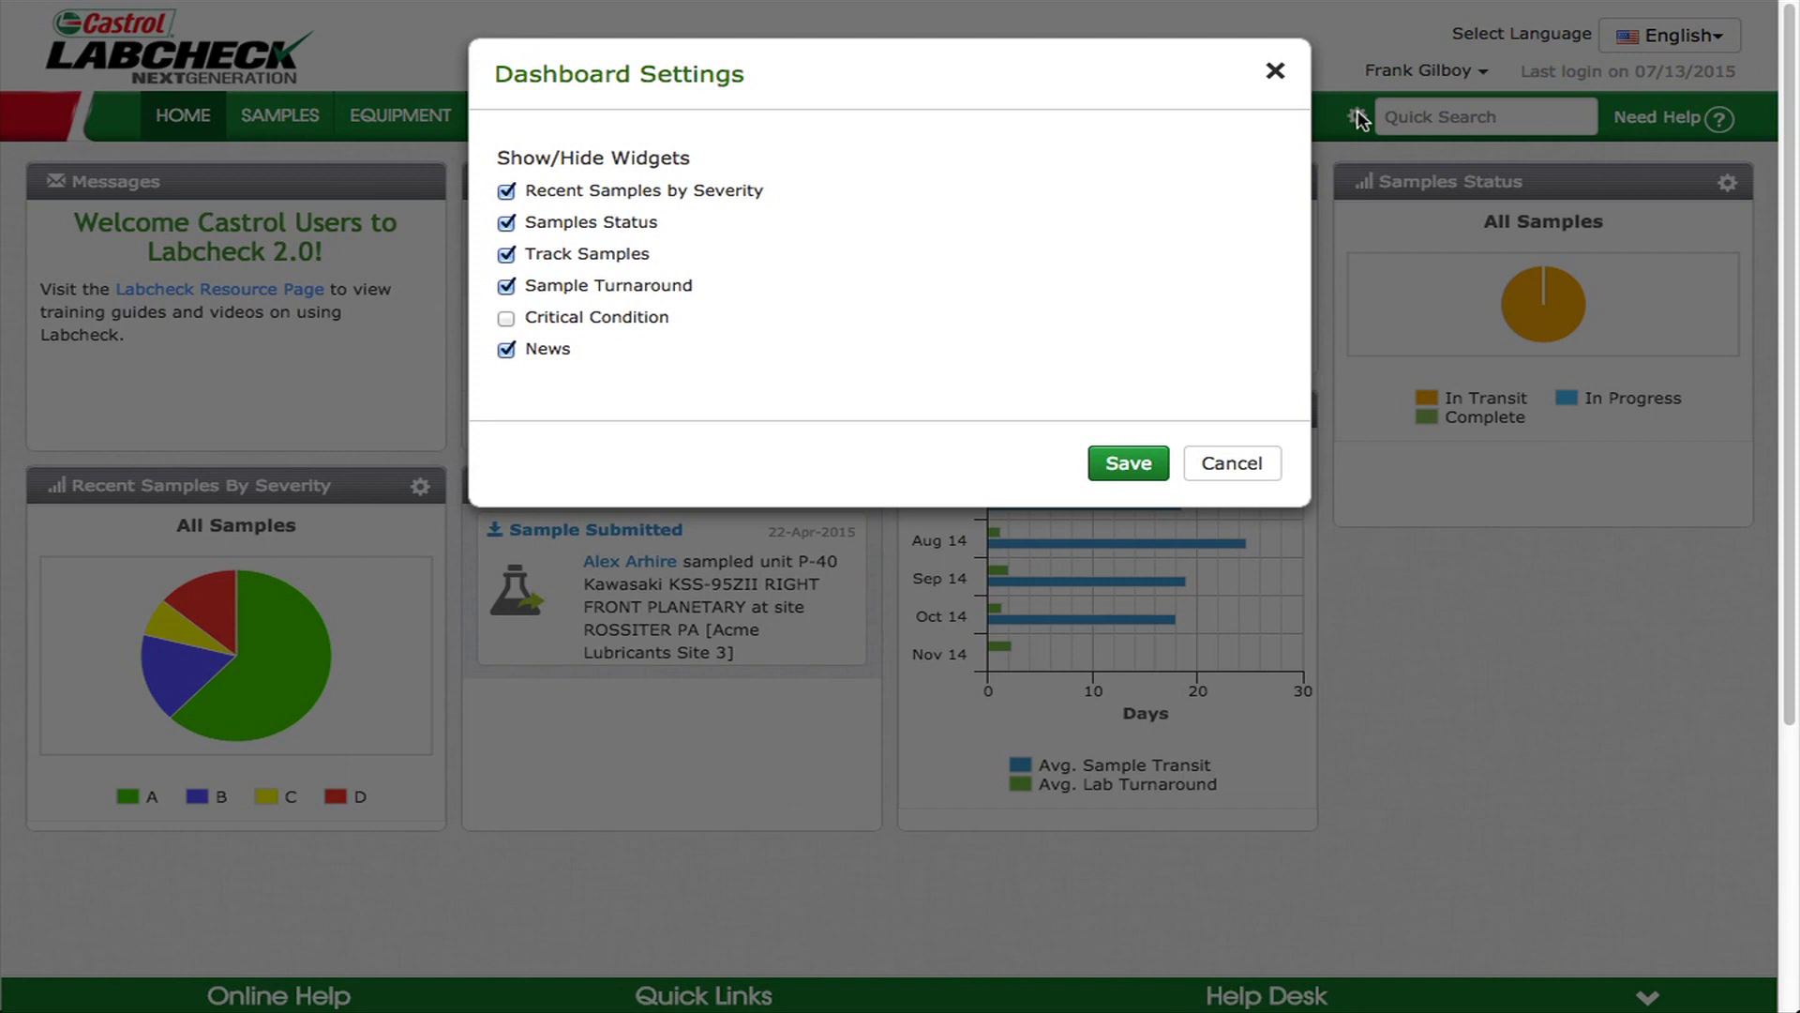
left_click(1275, 71)
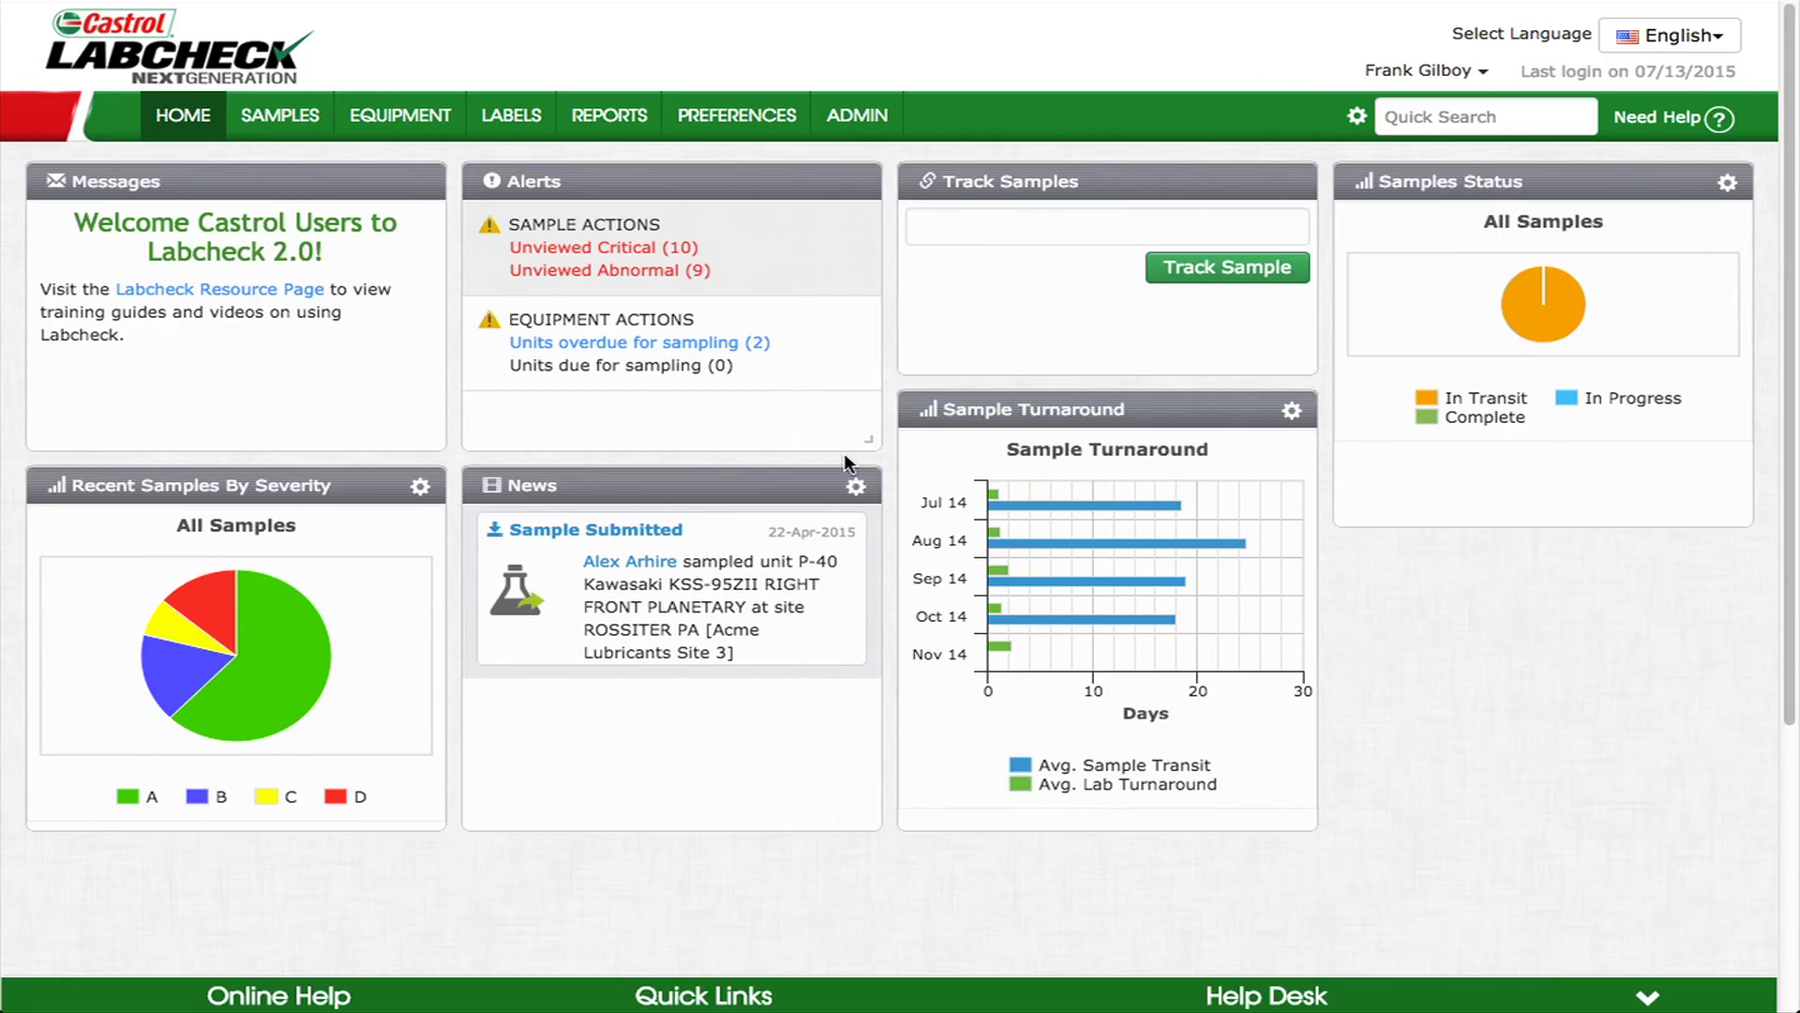
left_click_drag(1551, 187, 1492, 205)
left_click(418, 489)
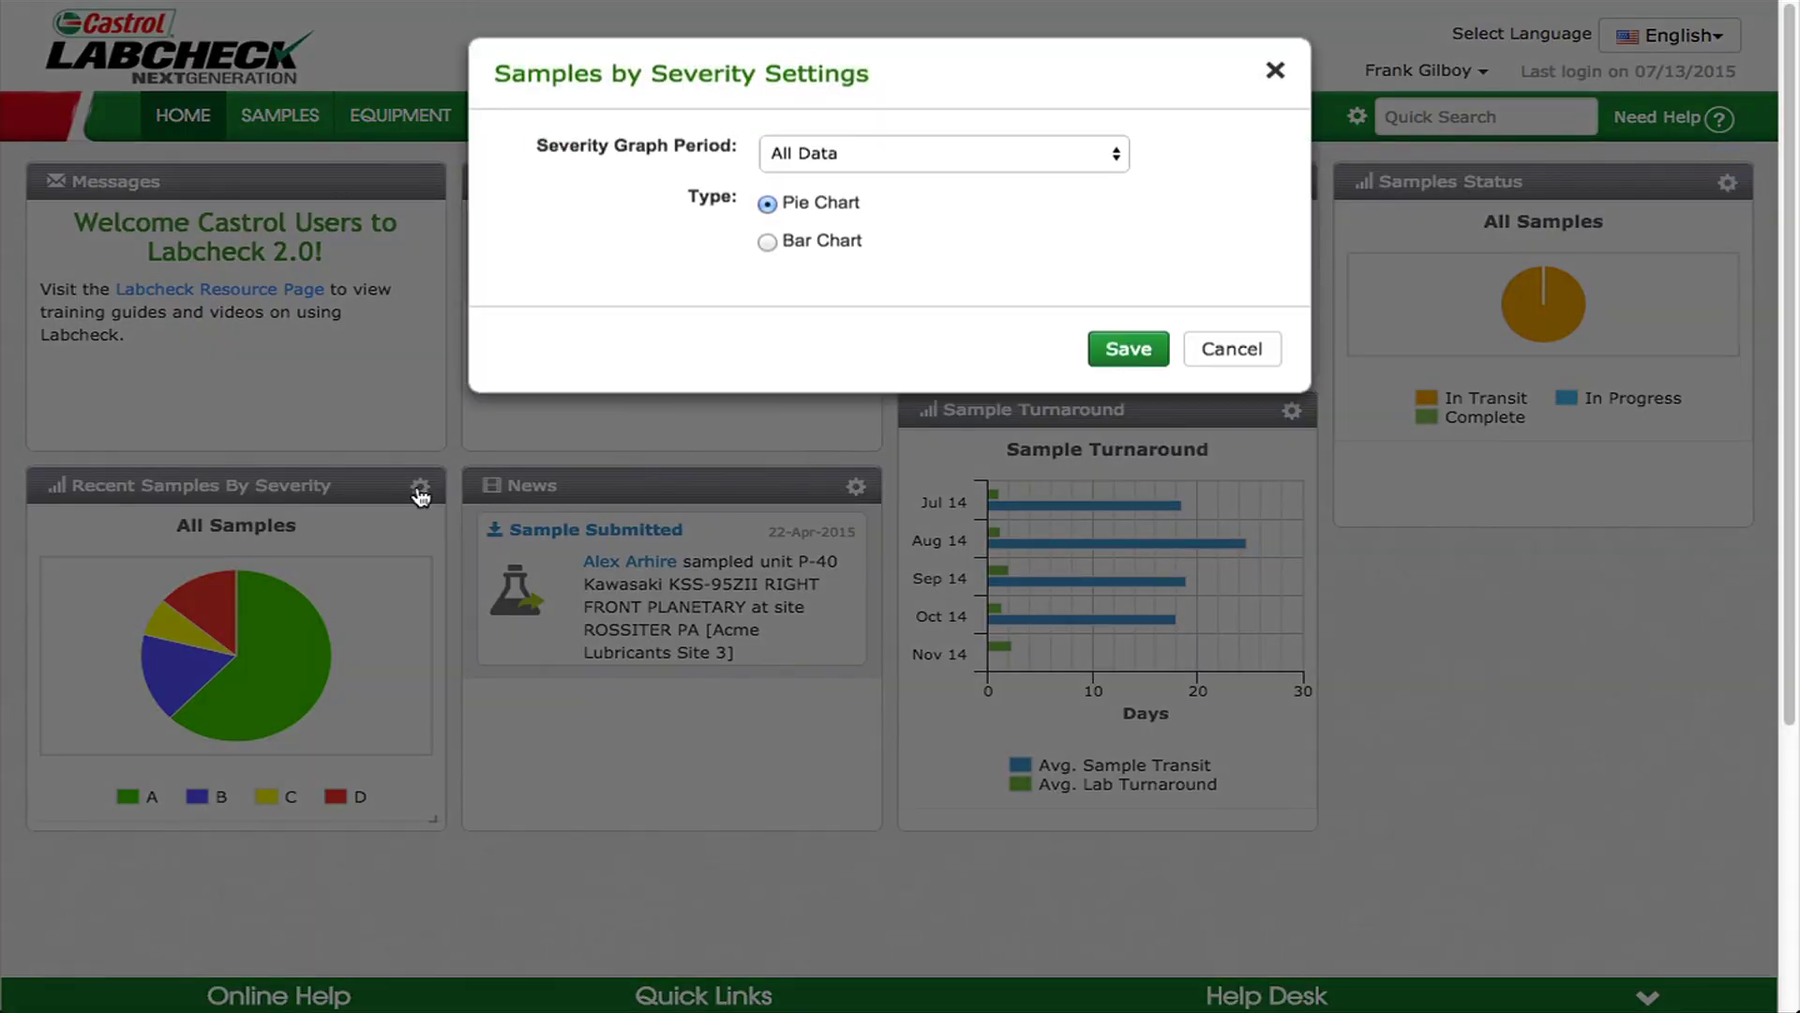
left_click(767, 242)
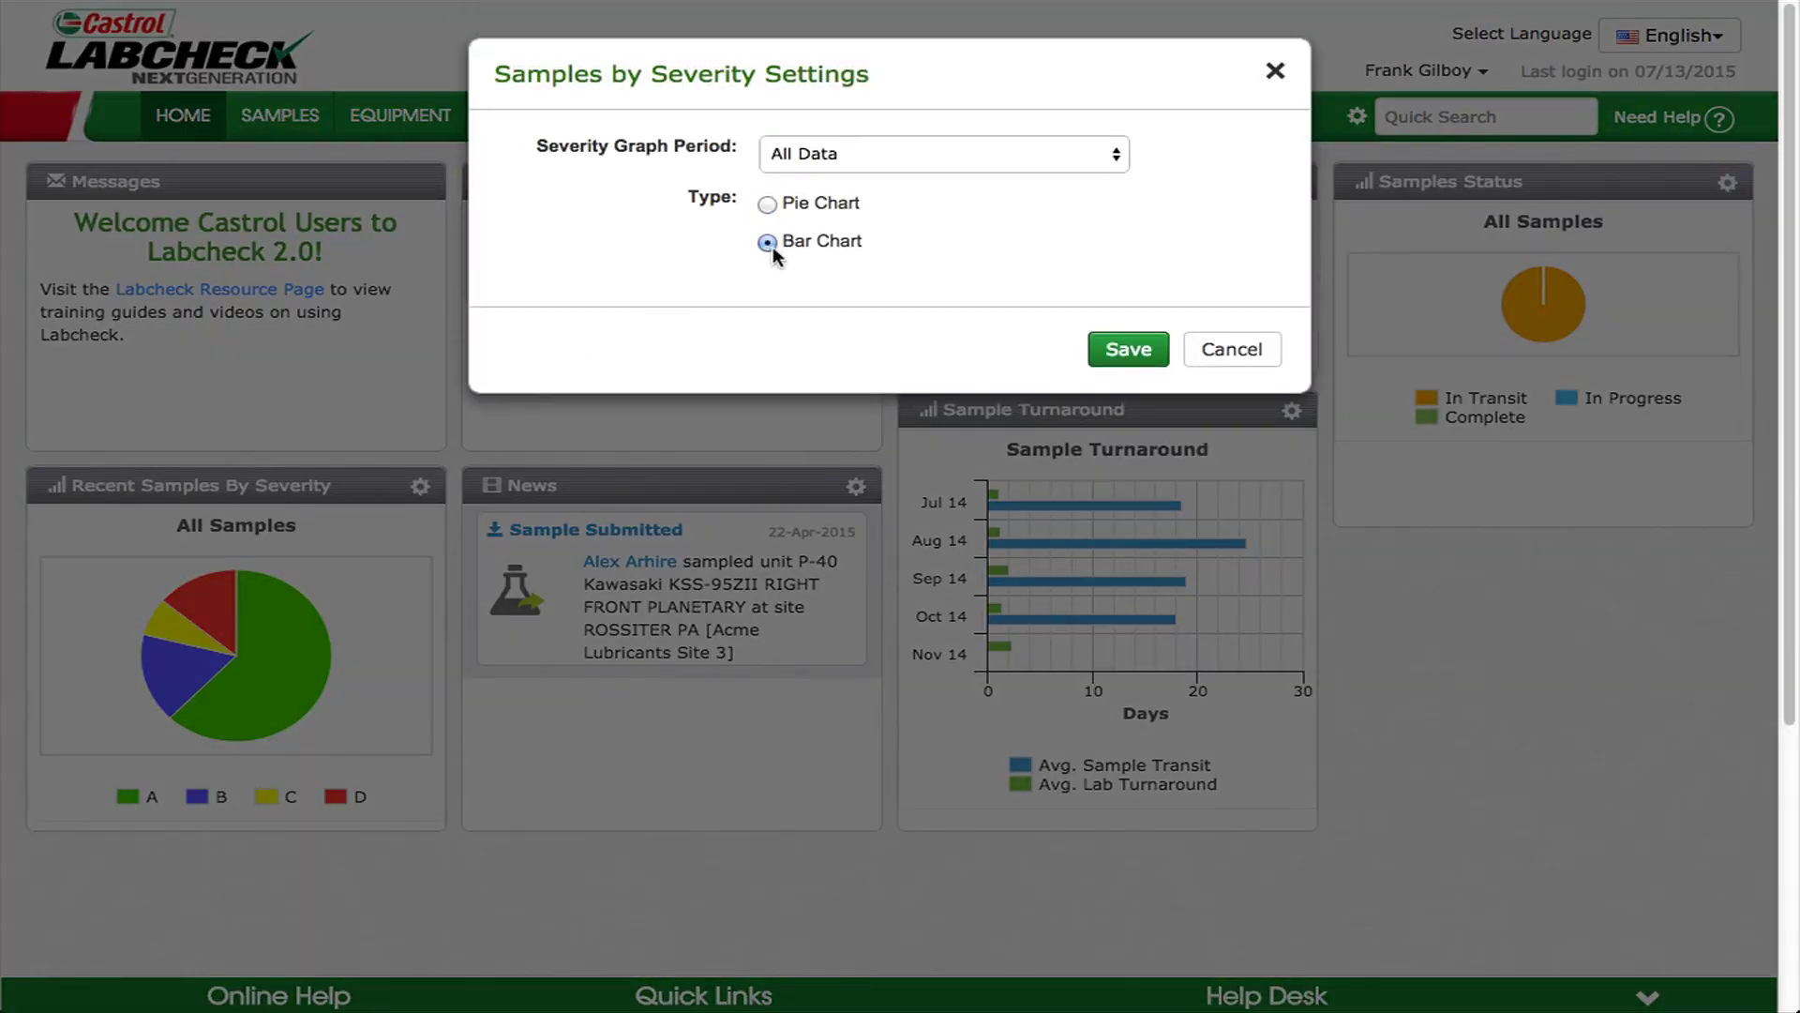
left_click(1128, 349)
left_click(416, 492)
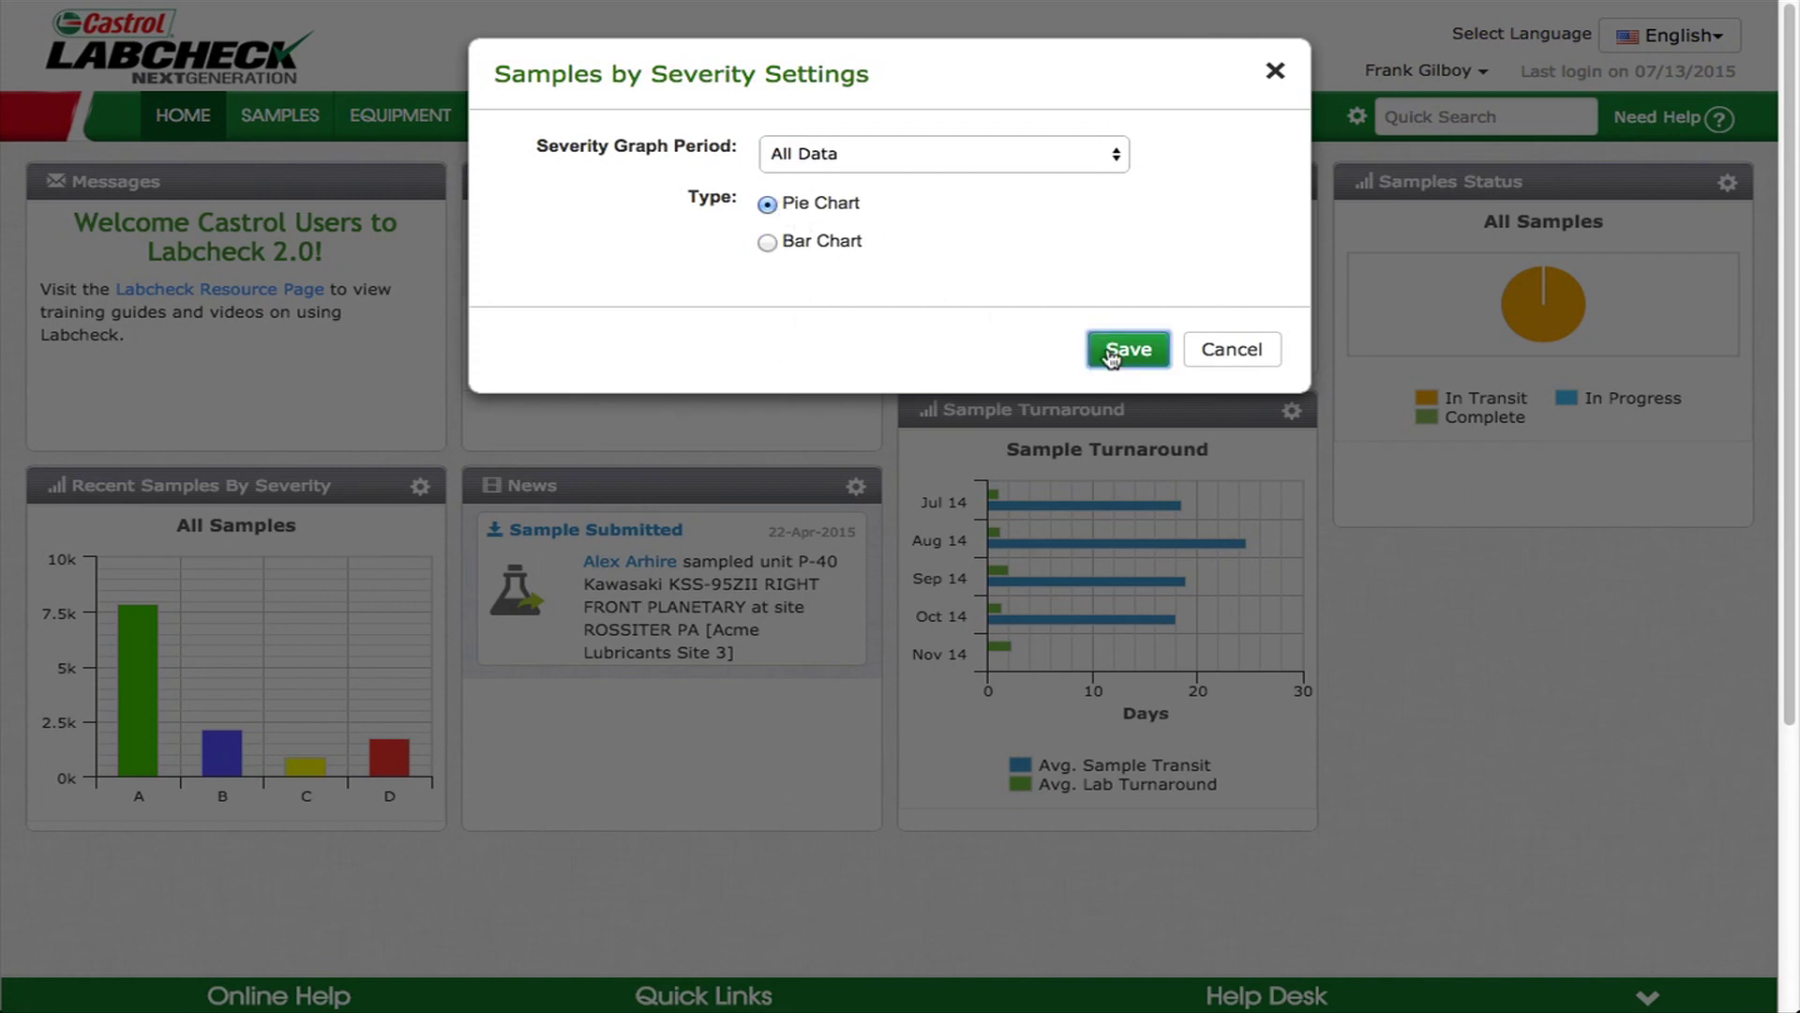
left_click(1116, 349)
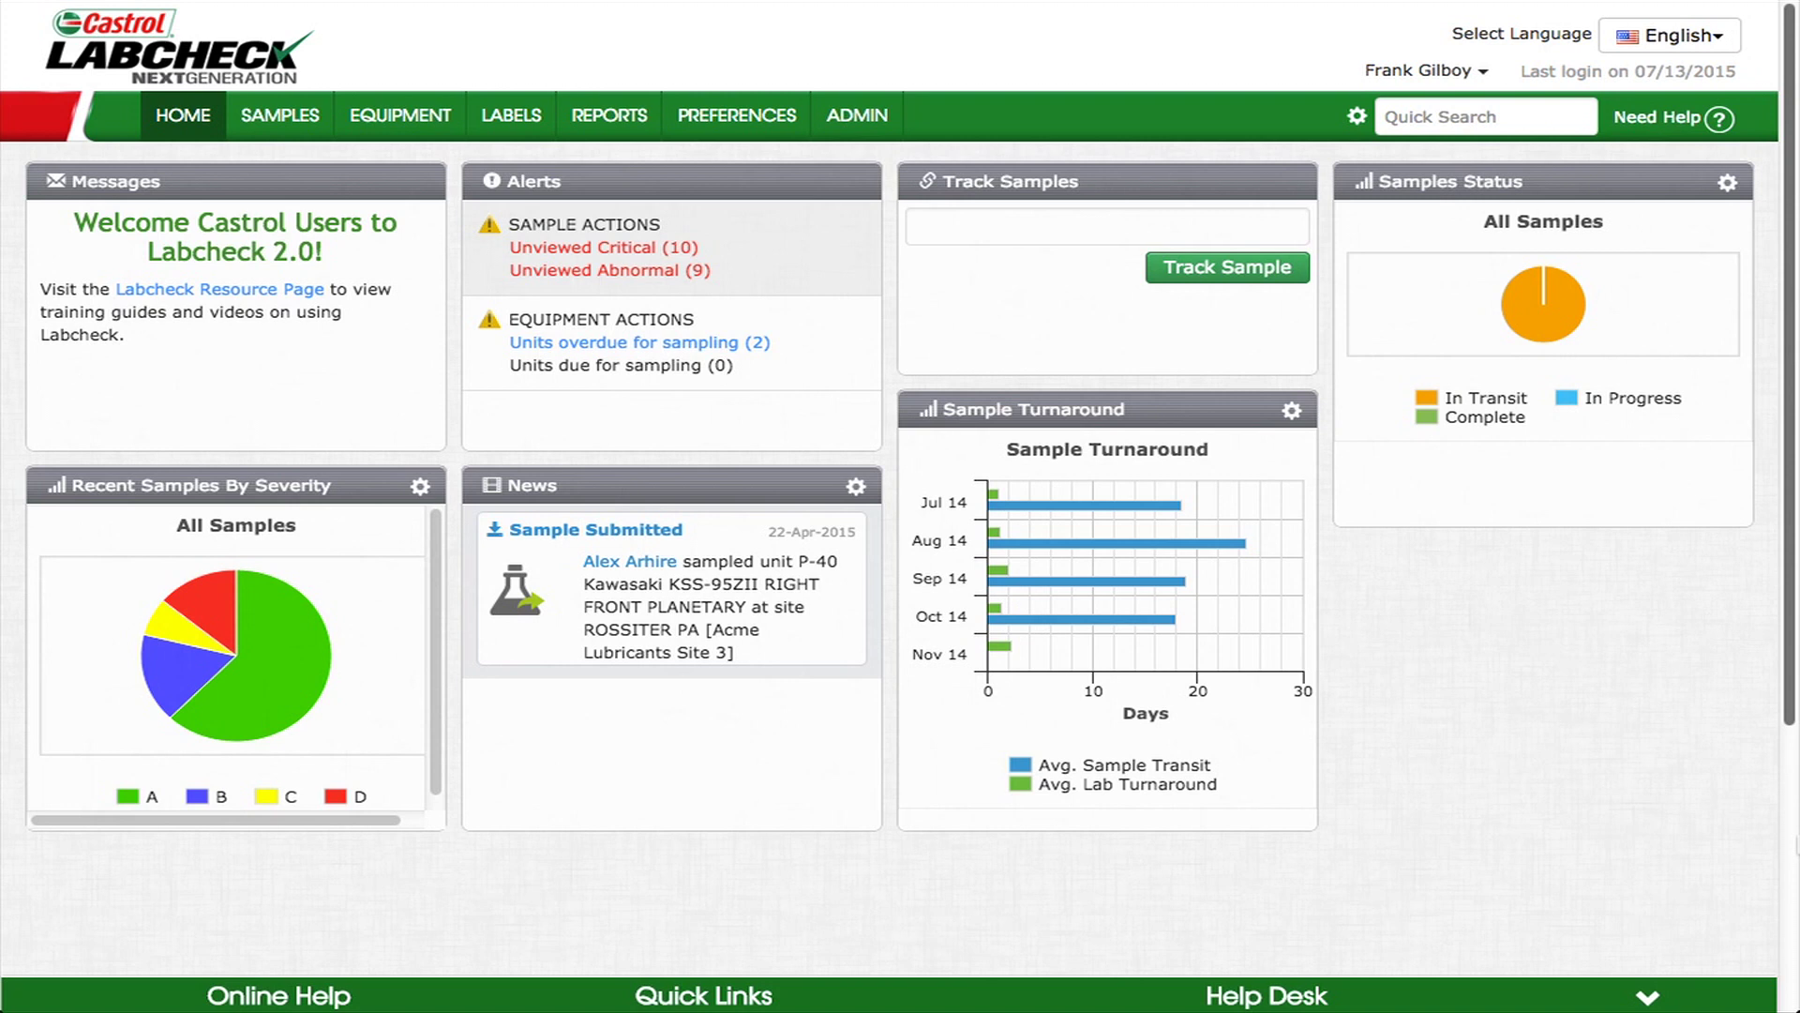
left_click(1026, 222)
- Try the Track Samples box and News settings, then drag Alerts below Samples Status
type("e")
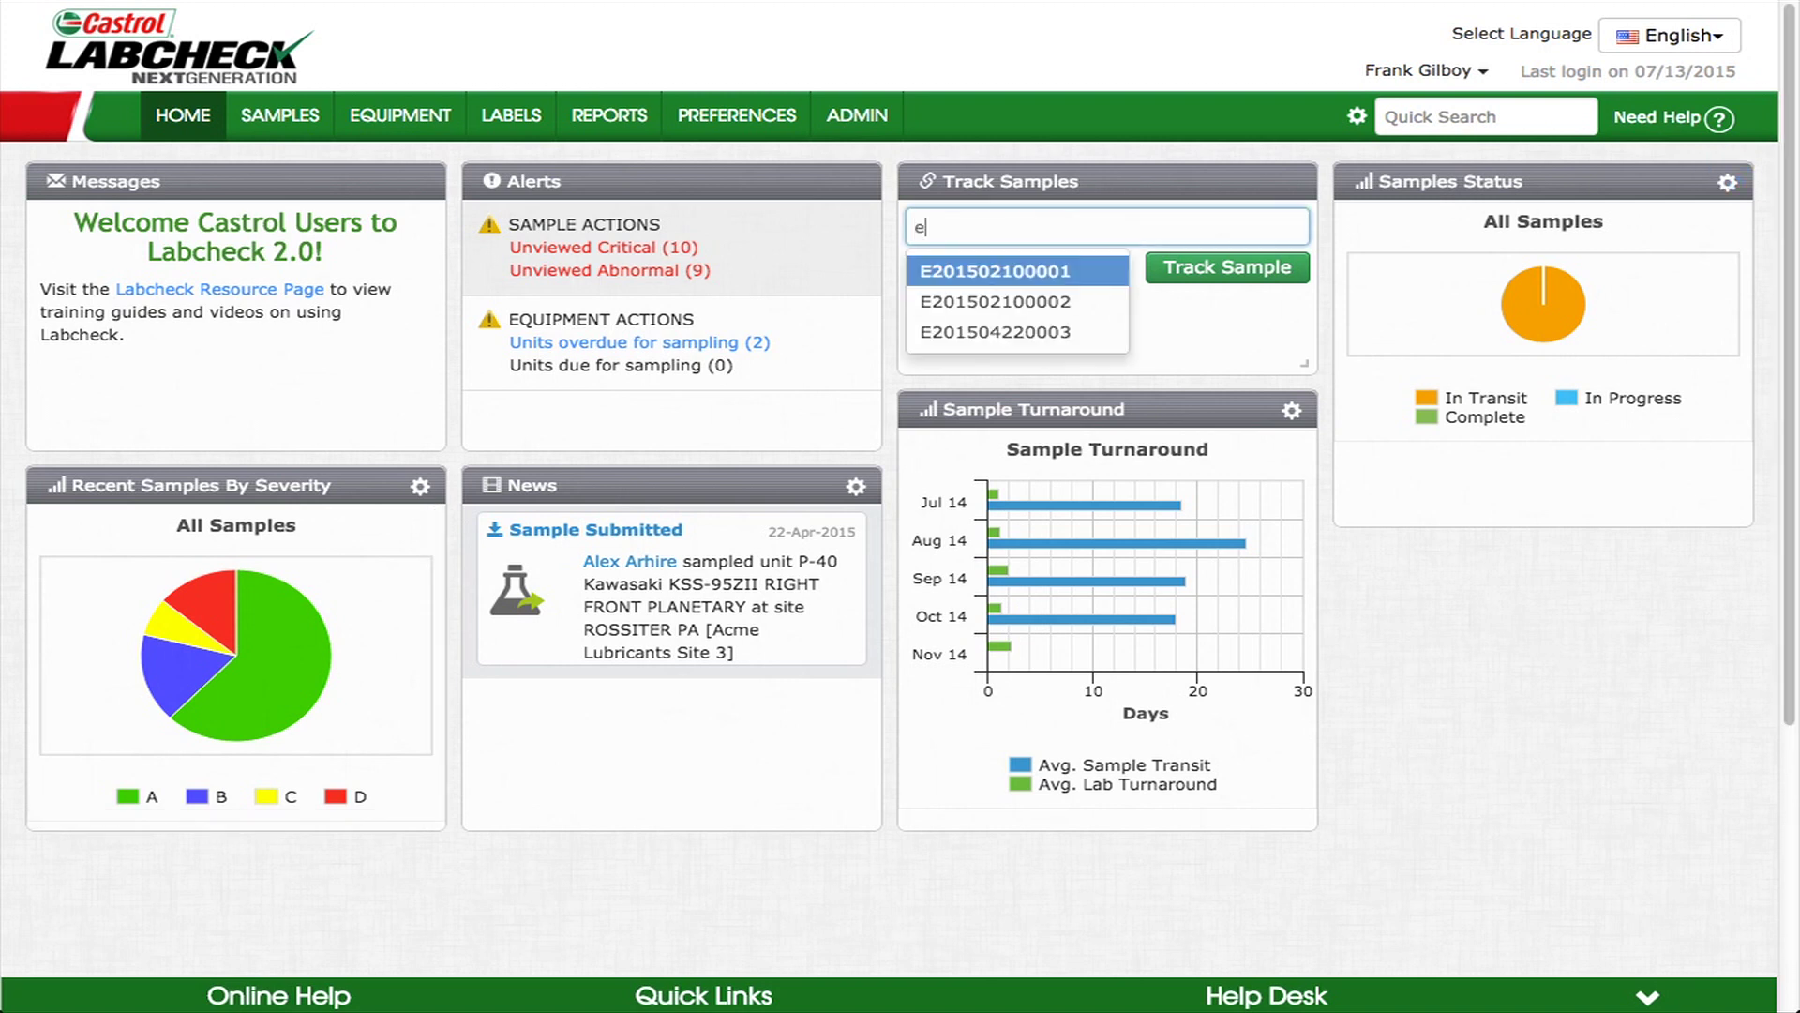
key("BackSpace")
left_click(856, 485)
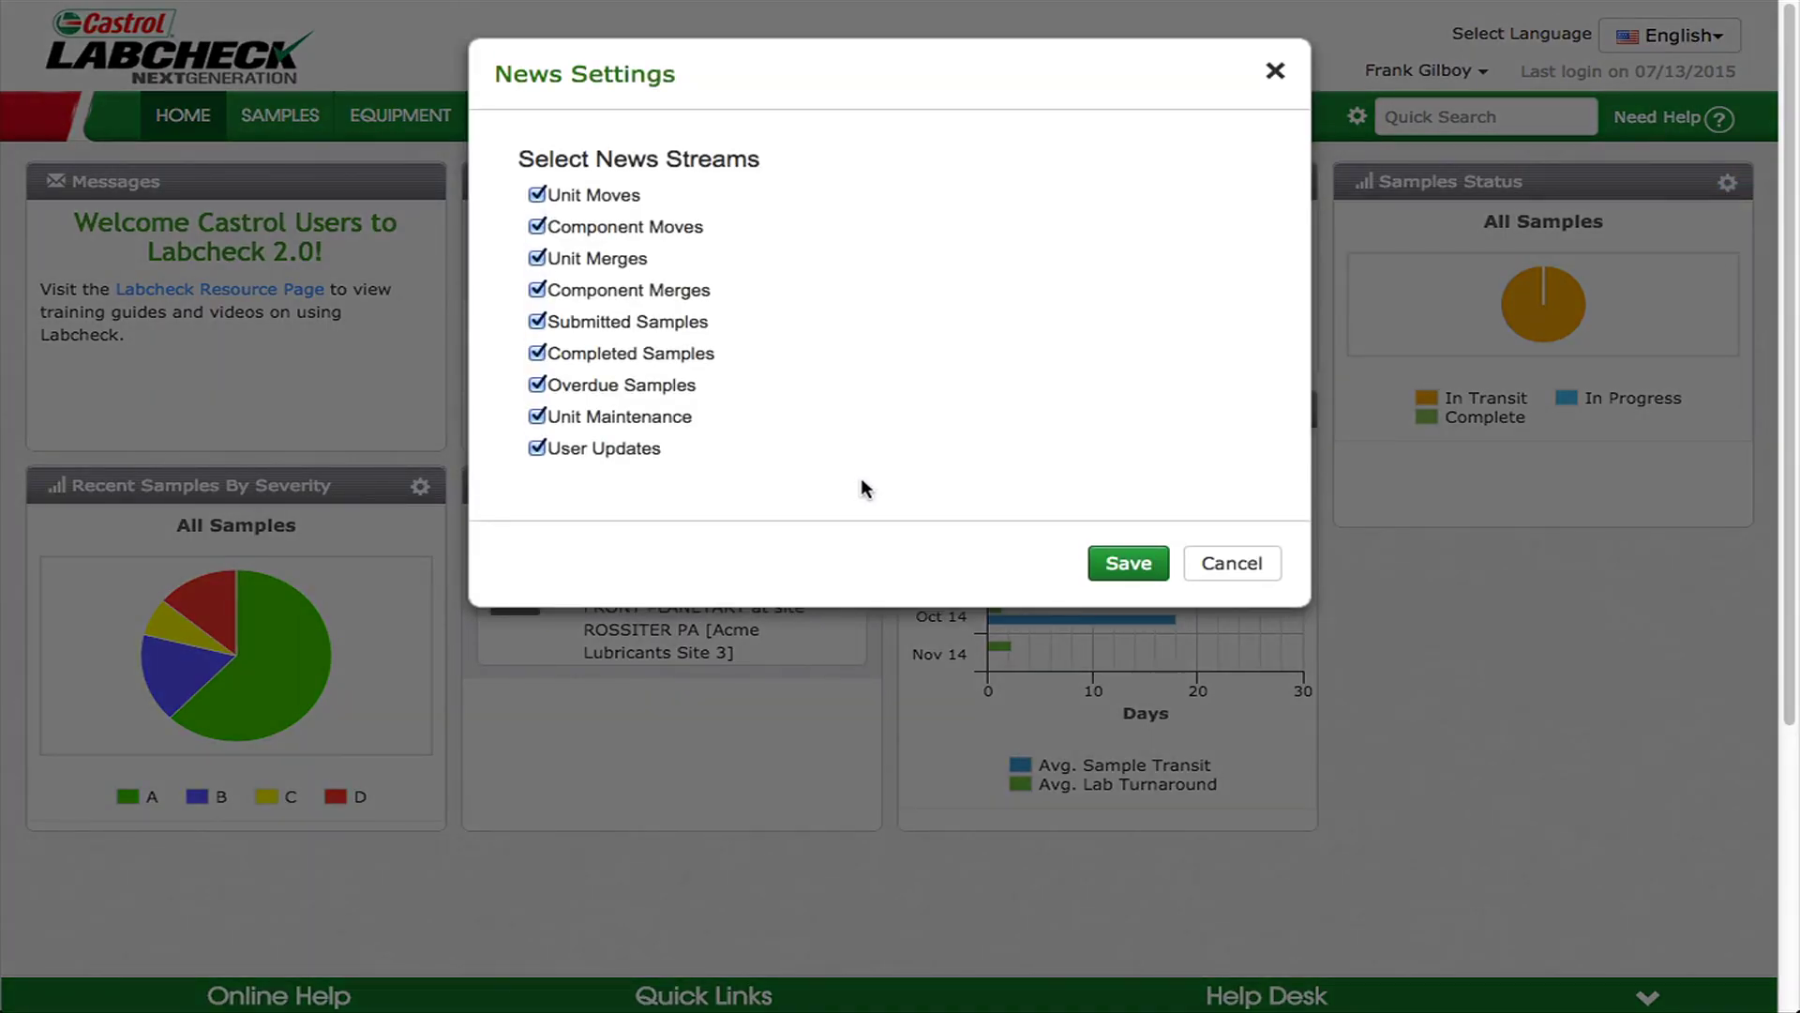
left_click(1275, 71)
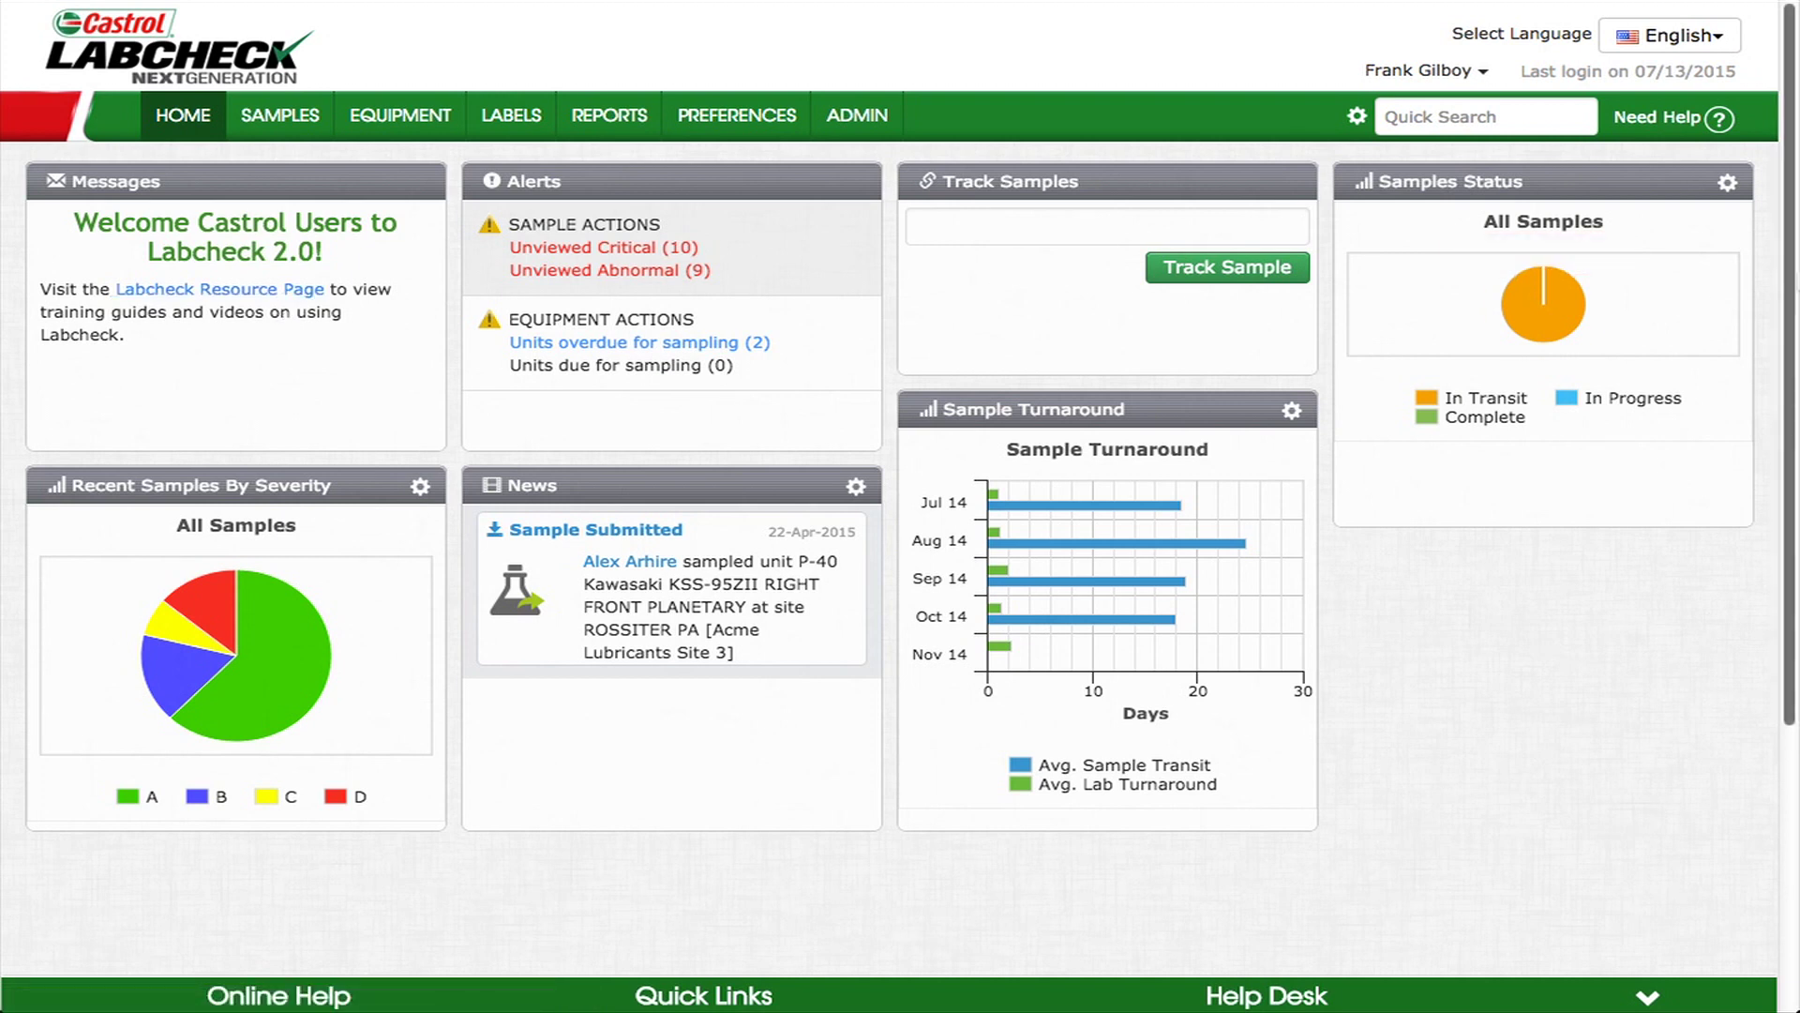
left_click_drag(662, 182, 1519, 525)
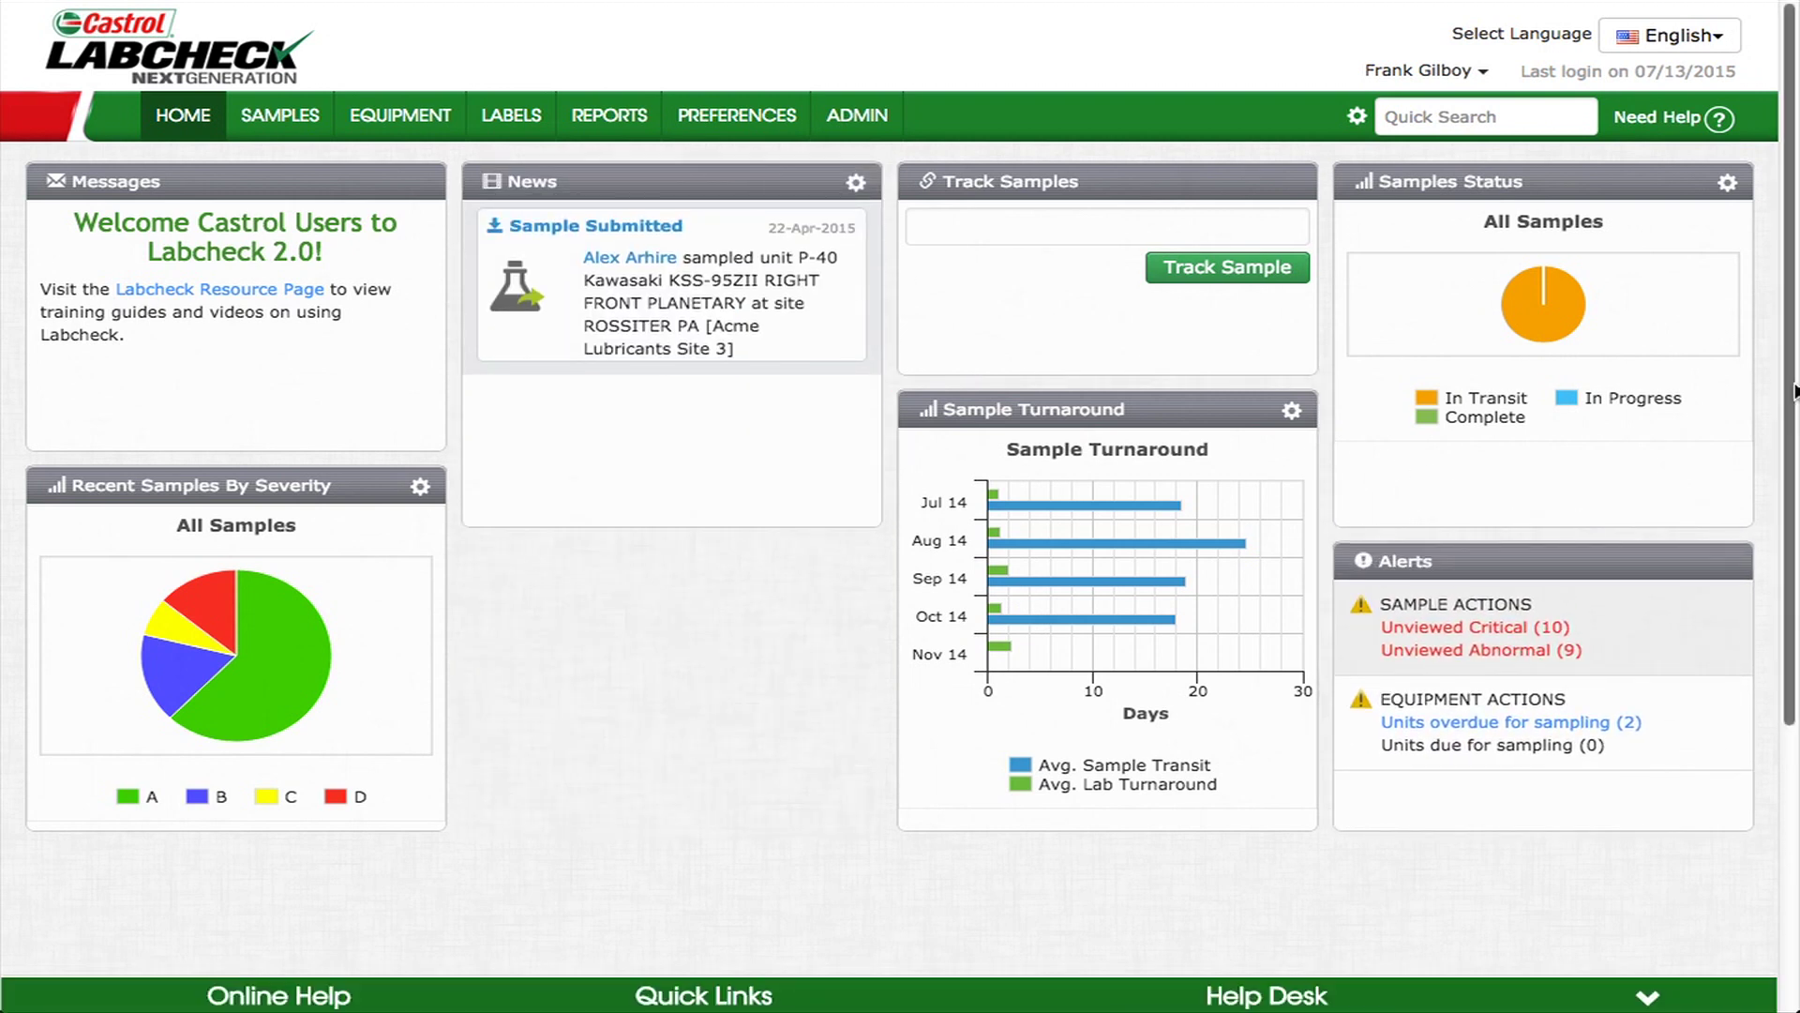
scroll(1794, 392, "down", 2)
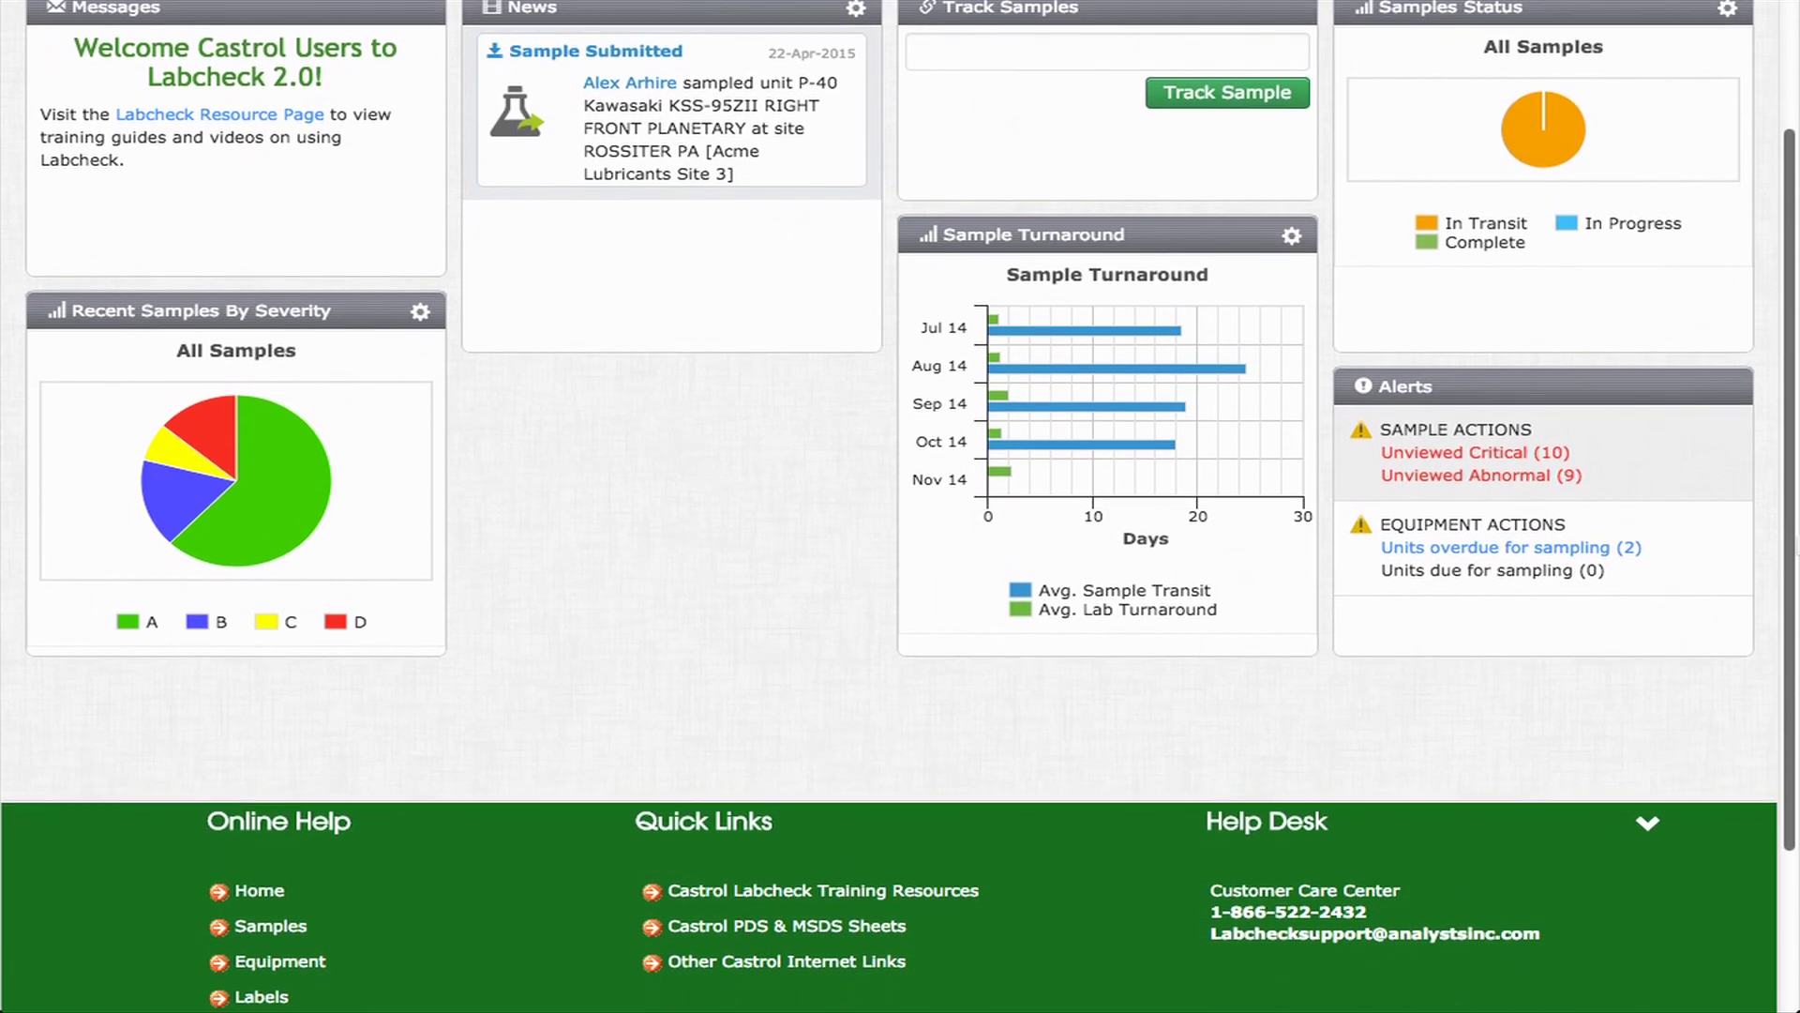
scroll(900, 507, "down", 1)
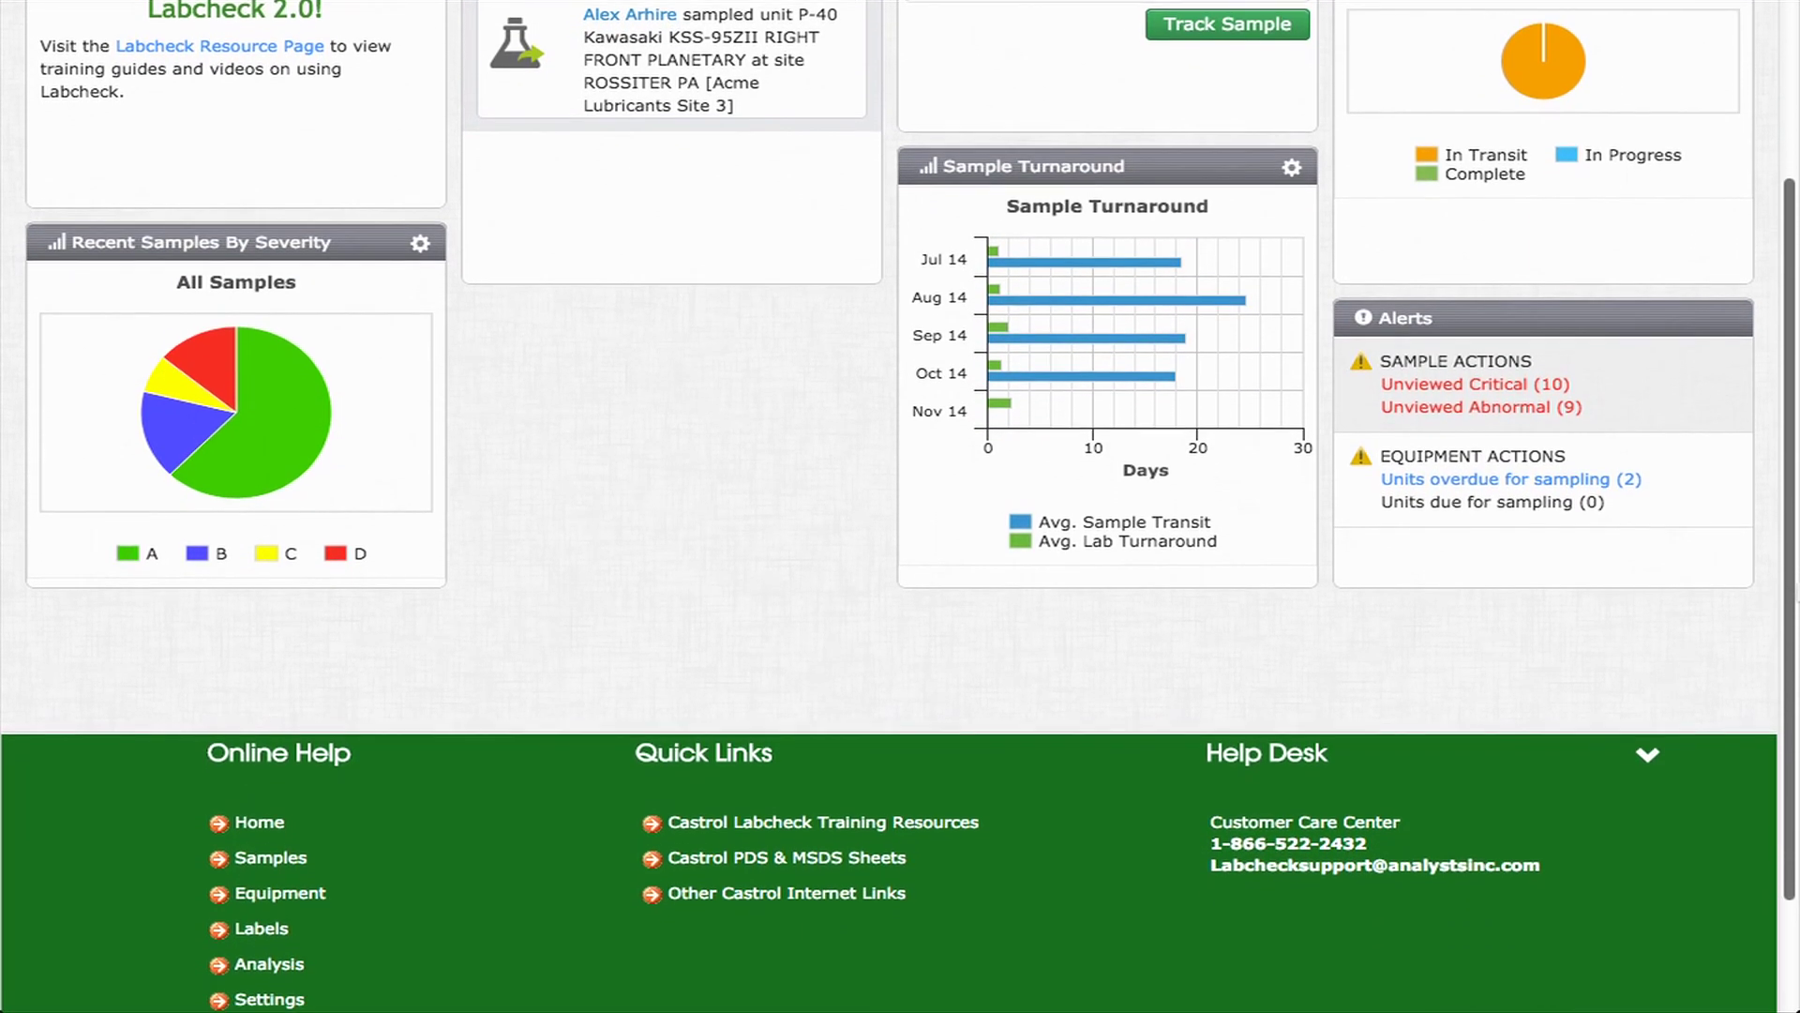
scroll(900, 506, "down", 1)
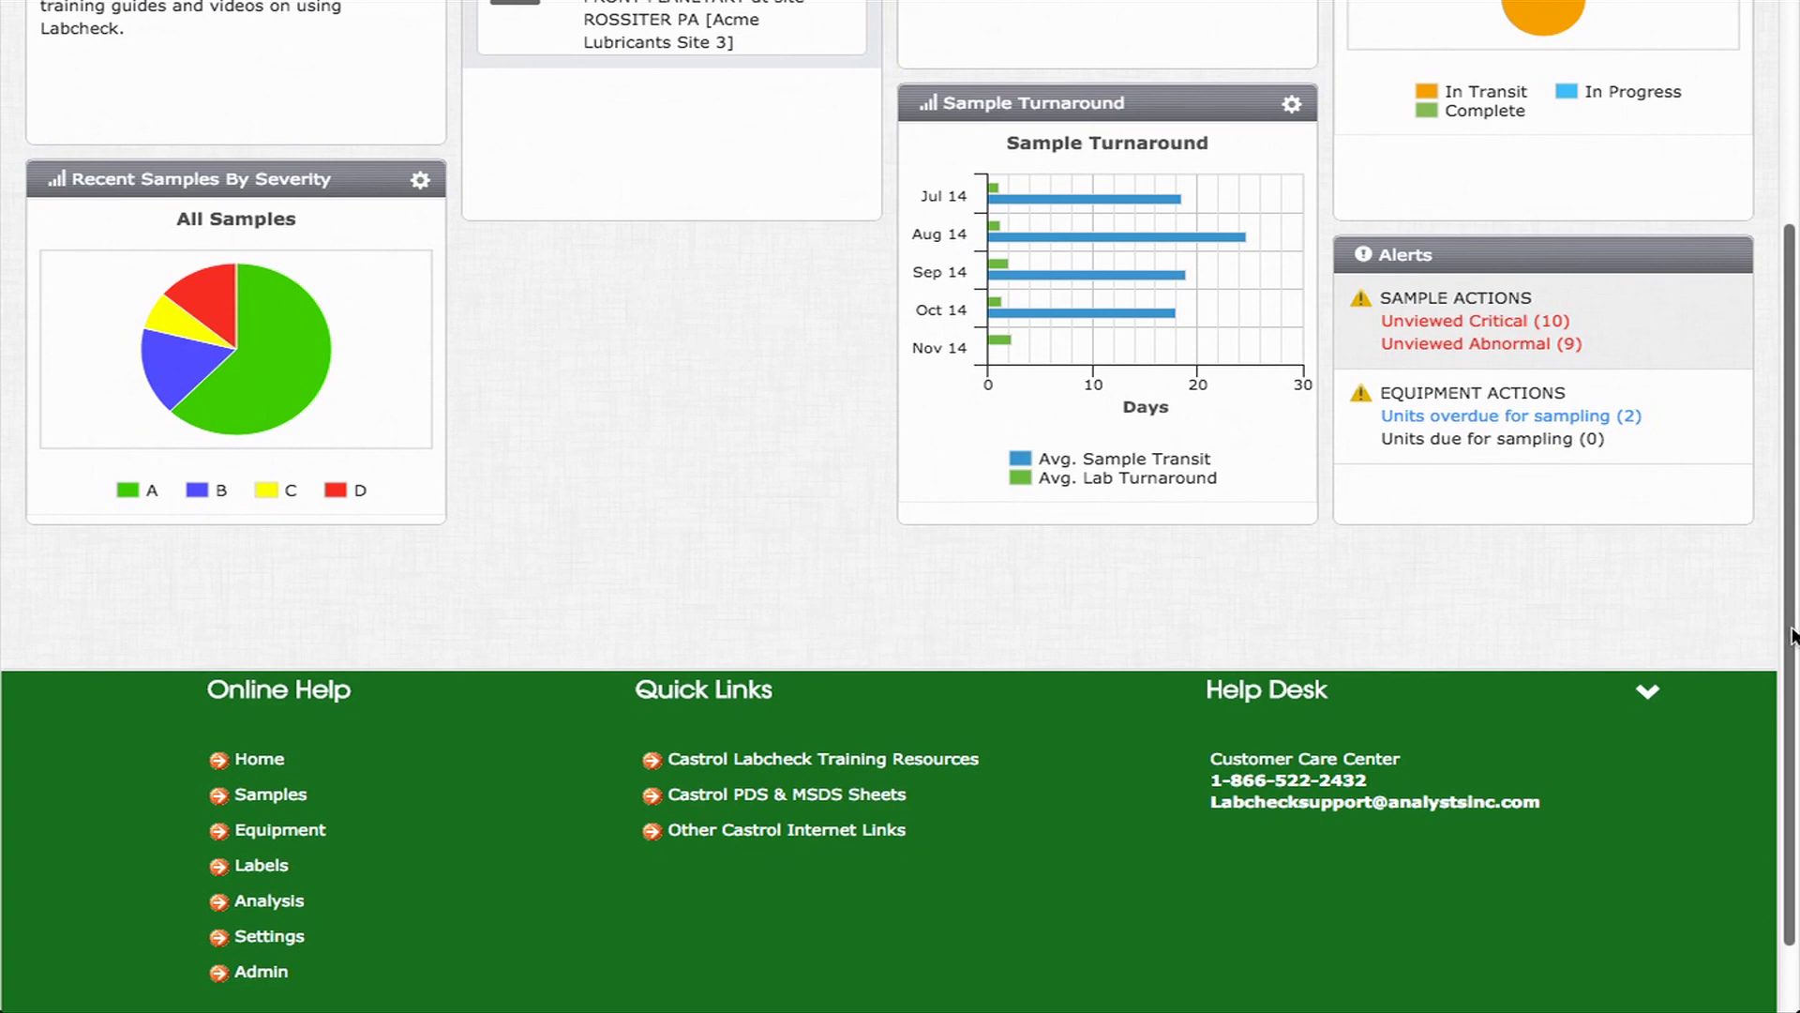
left_click_drag(1791, 635, 1791, 375)
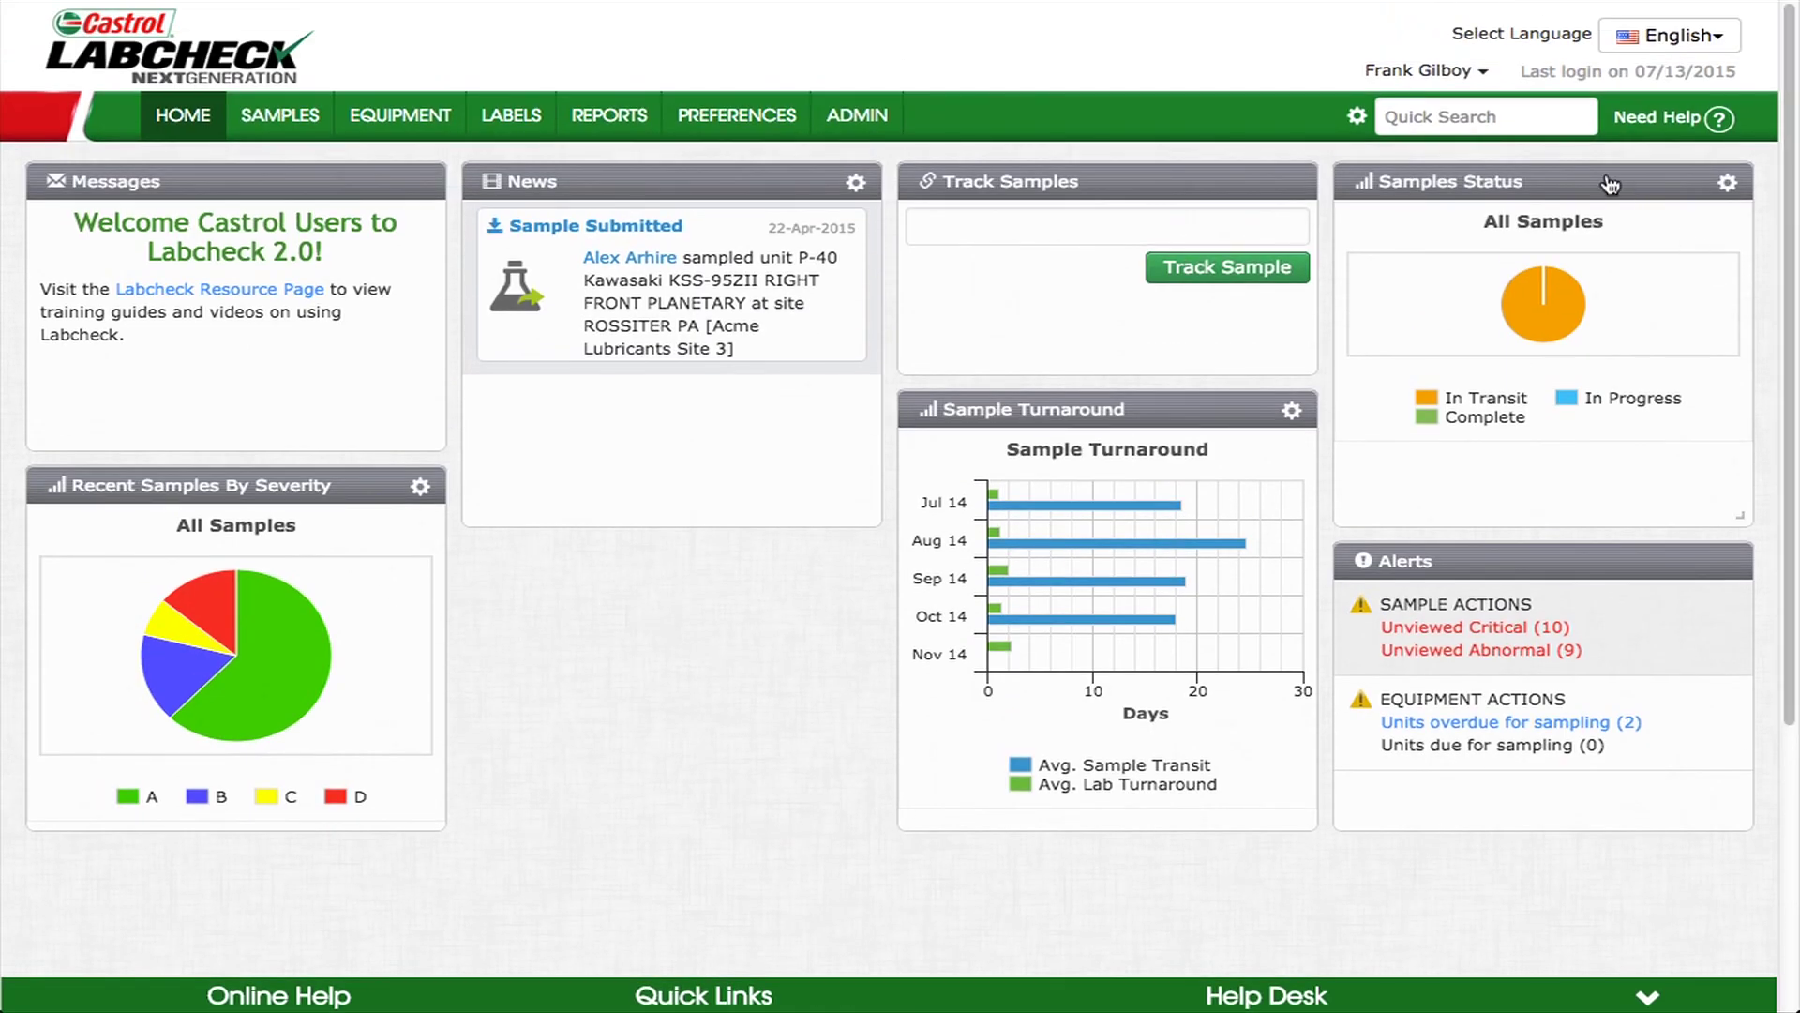
left_click(1491, 118)
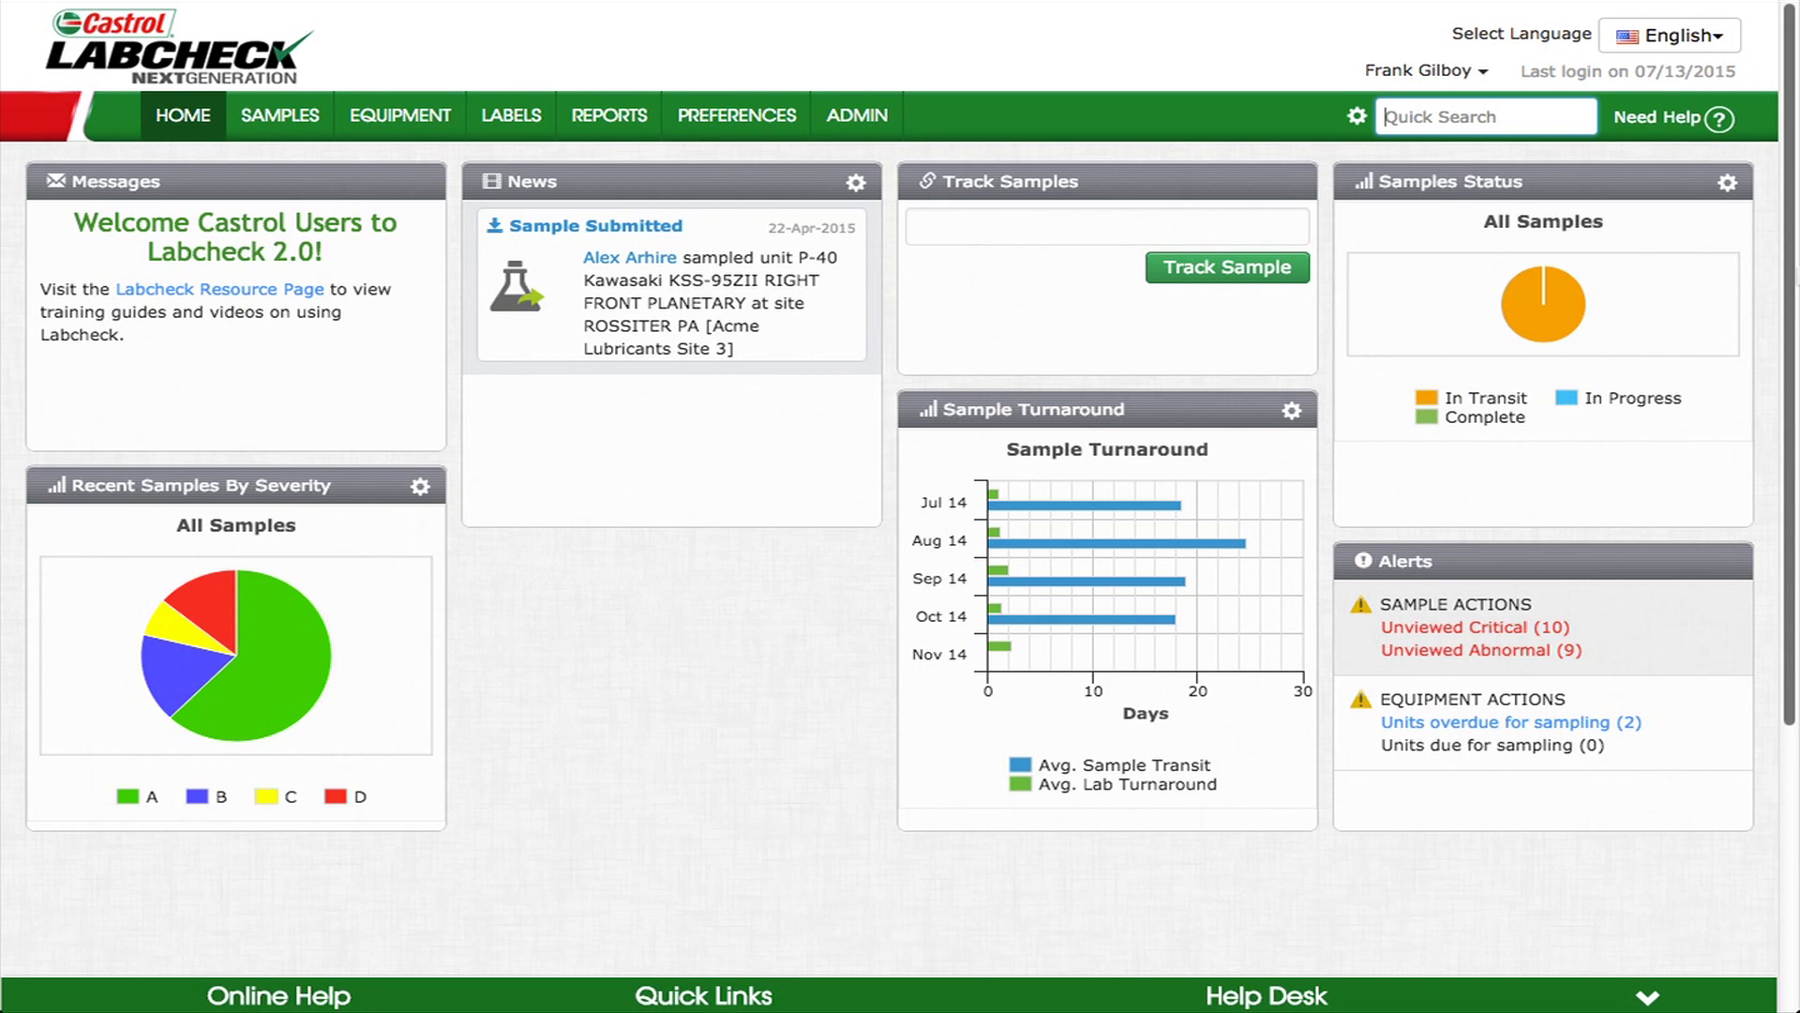
type("Engine")
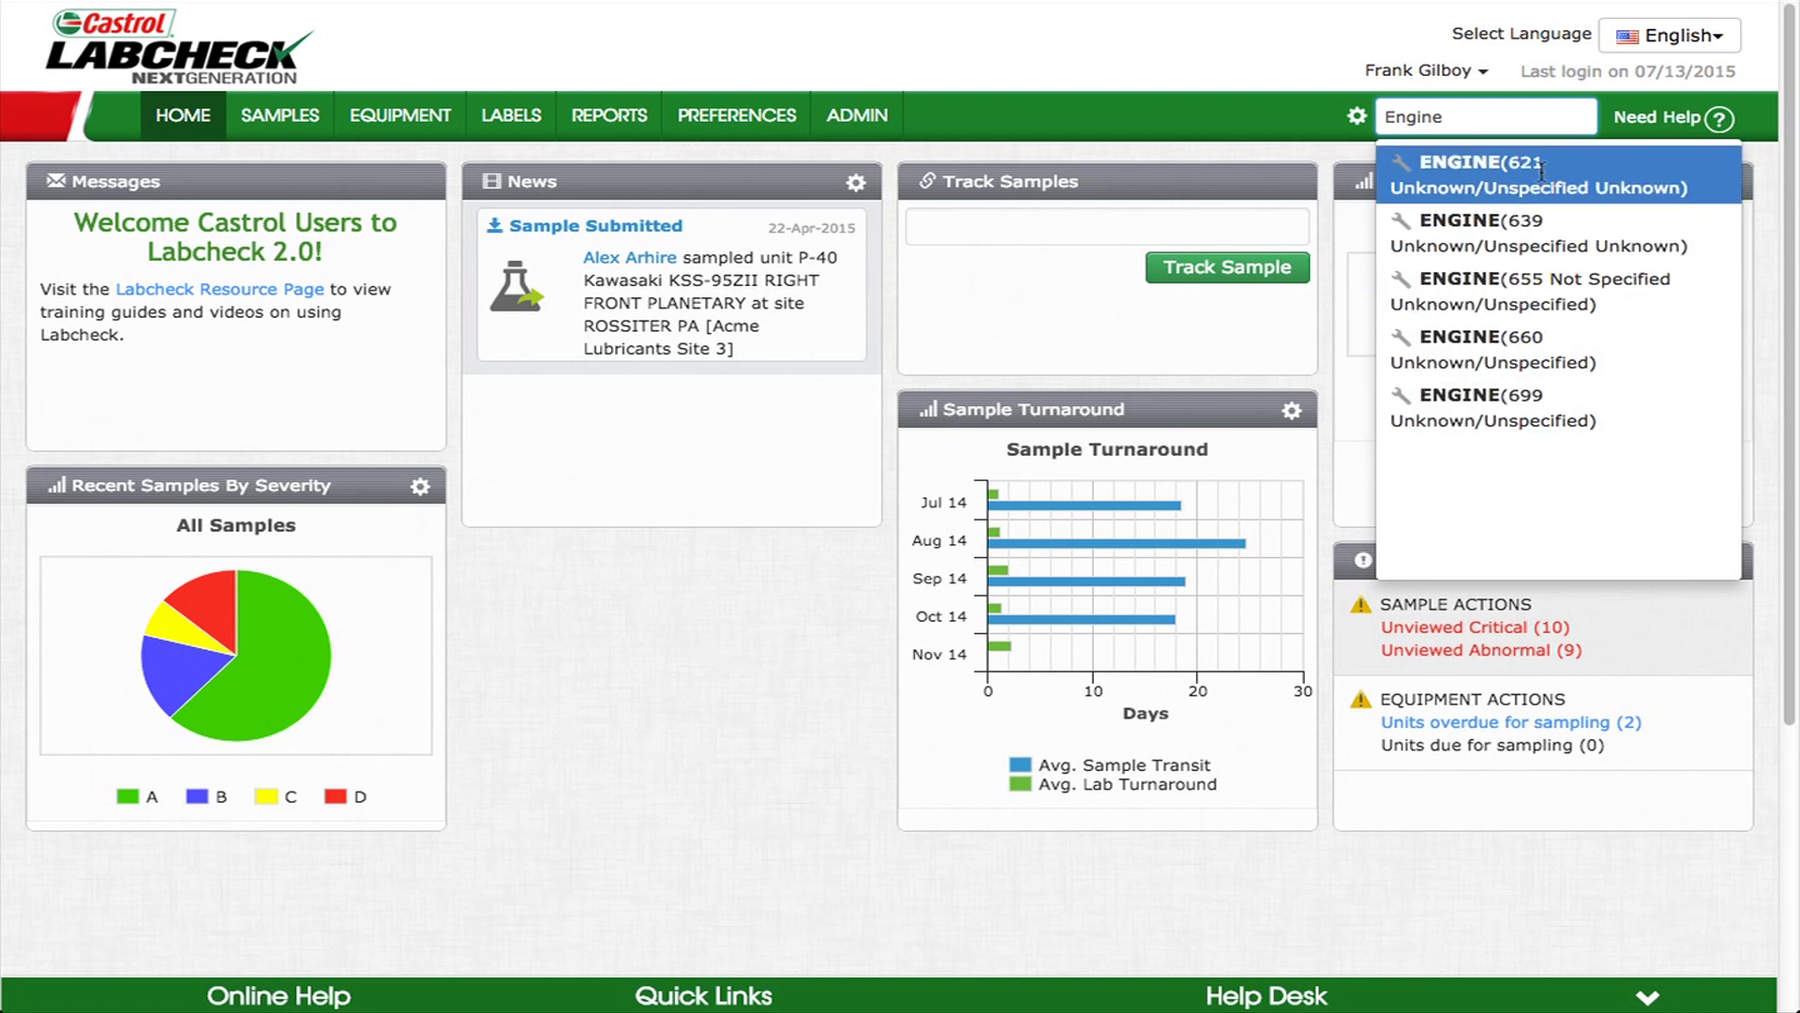
left_click_drag(1441, 119, 1357, 130)
key("BackSpace")
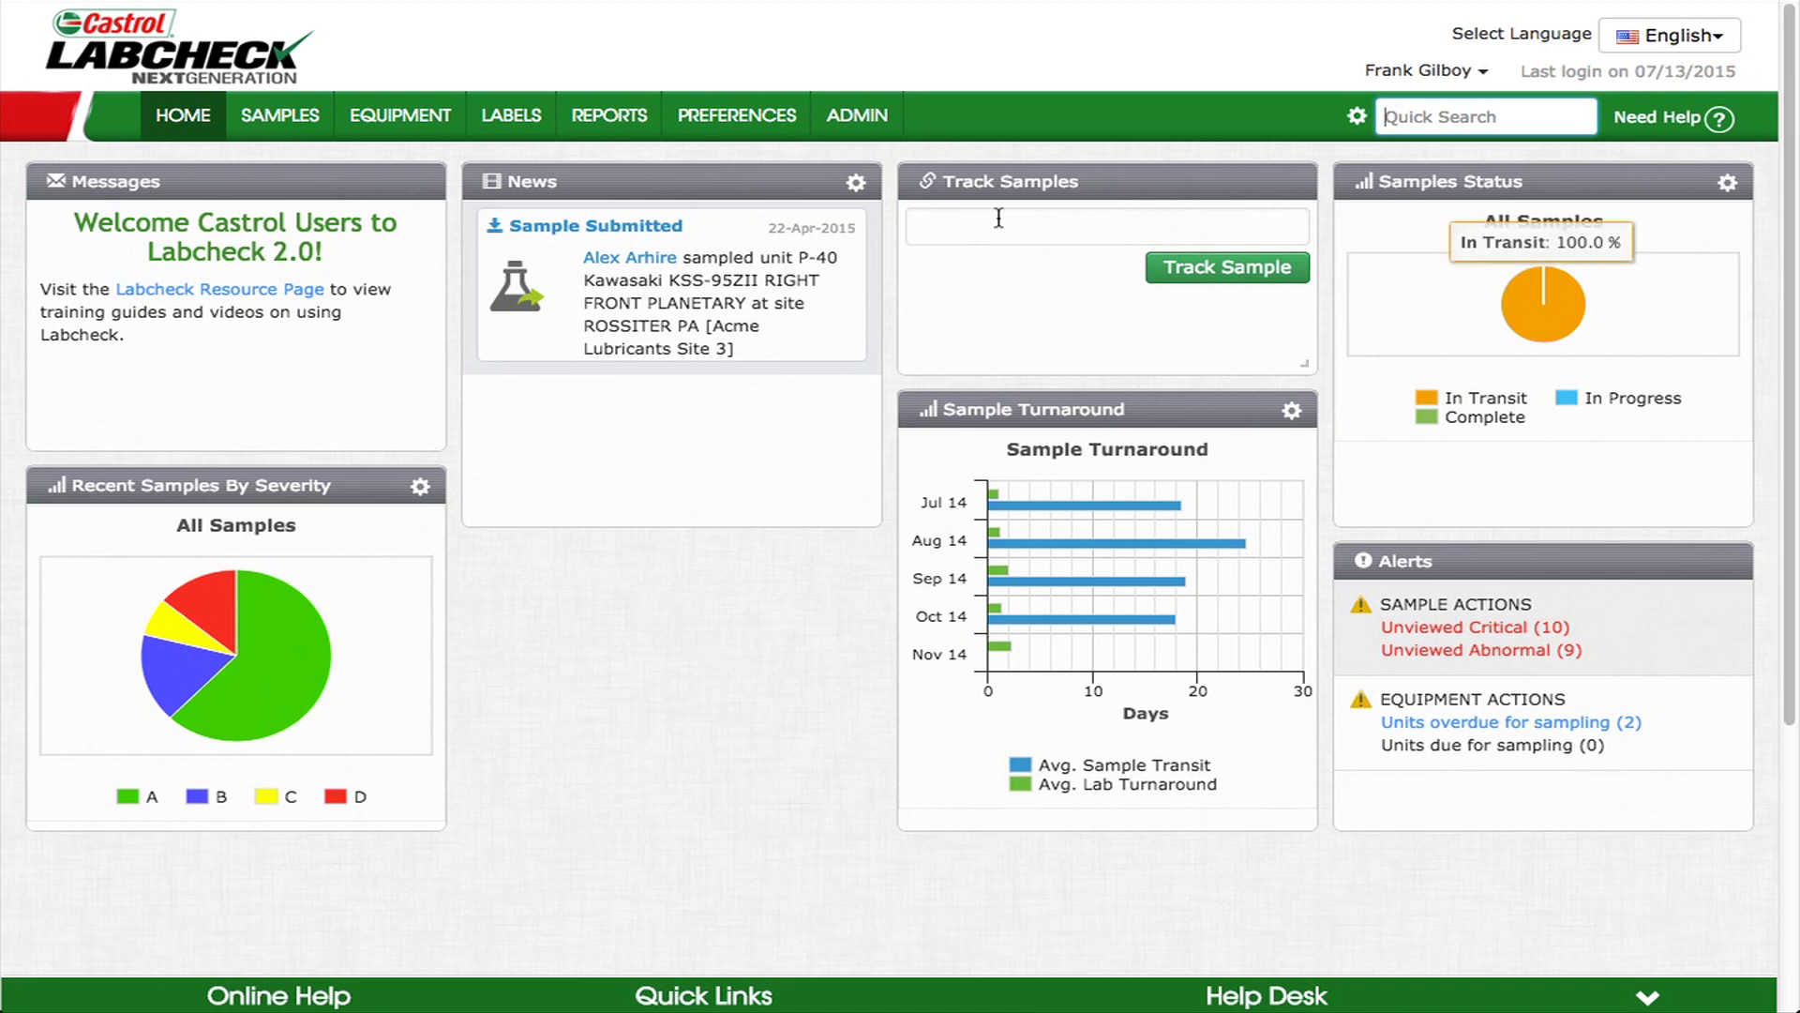
mouse_move(511, 120)
left_click(514, 166)
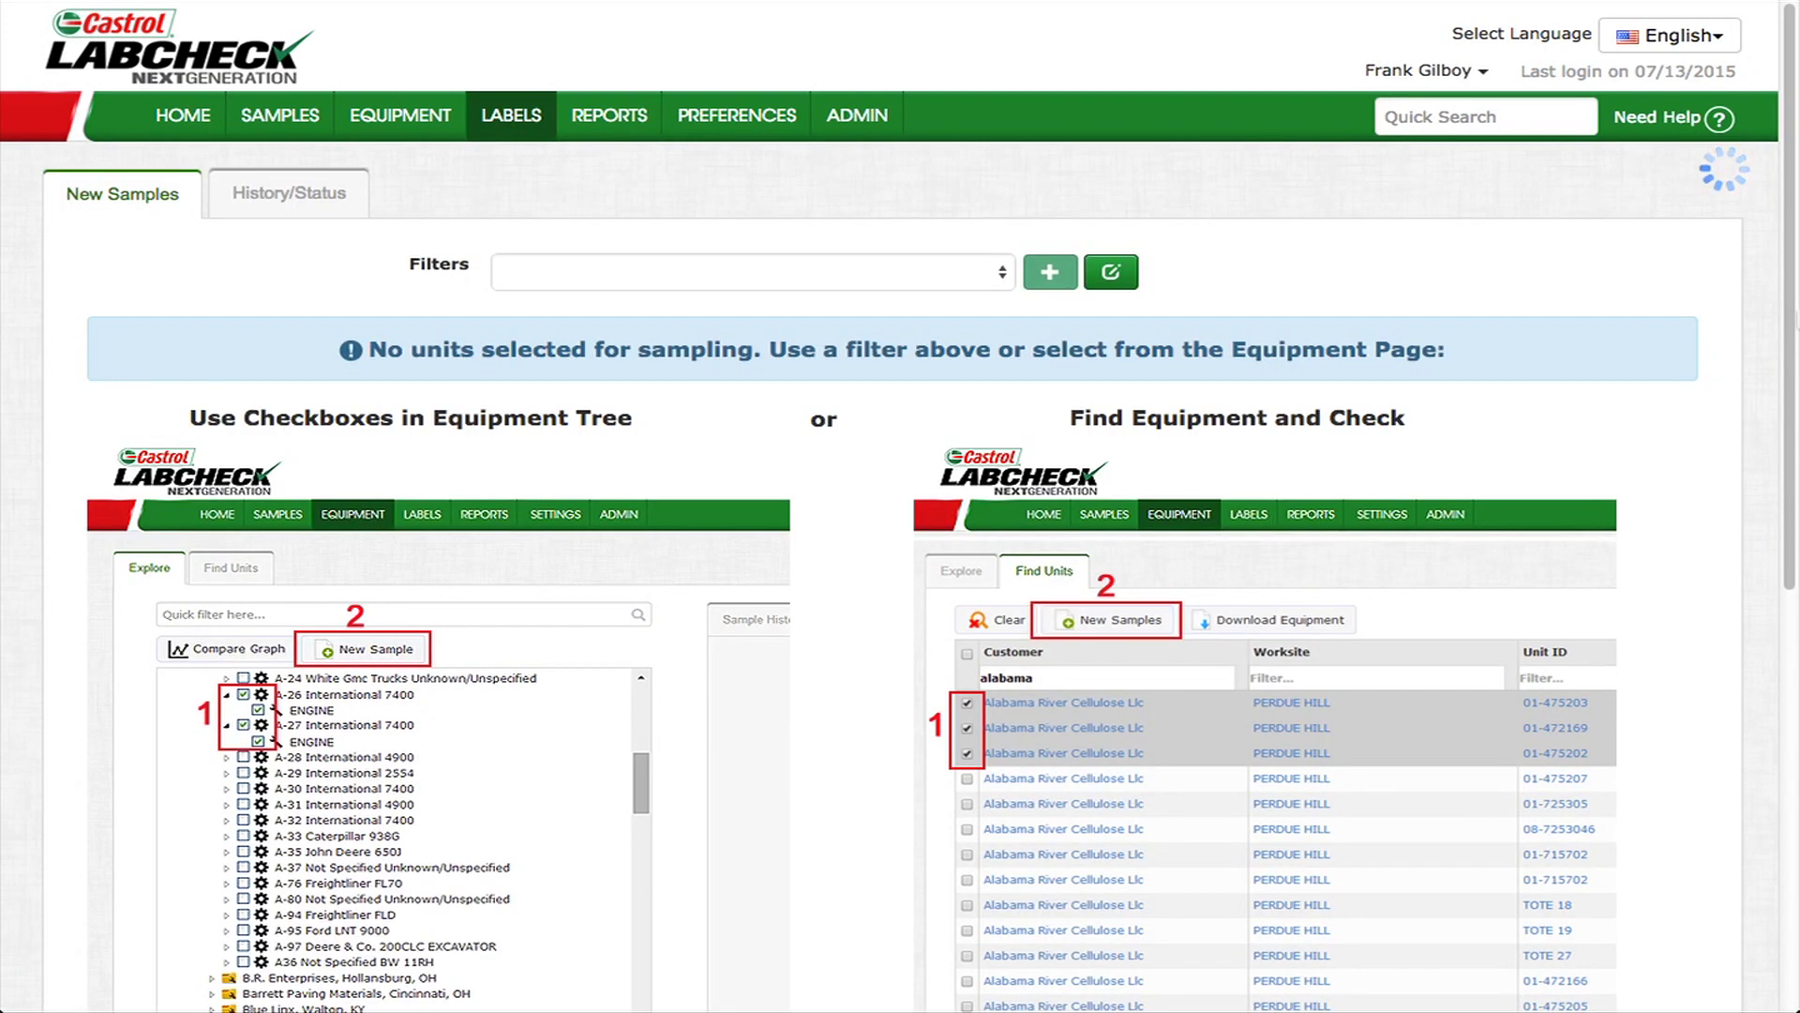
- Zoom the browser out to show more of the page
key("ctrl+minus")
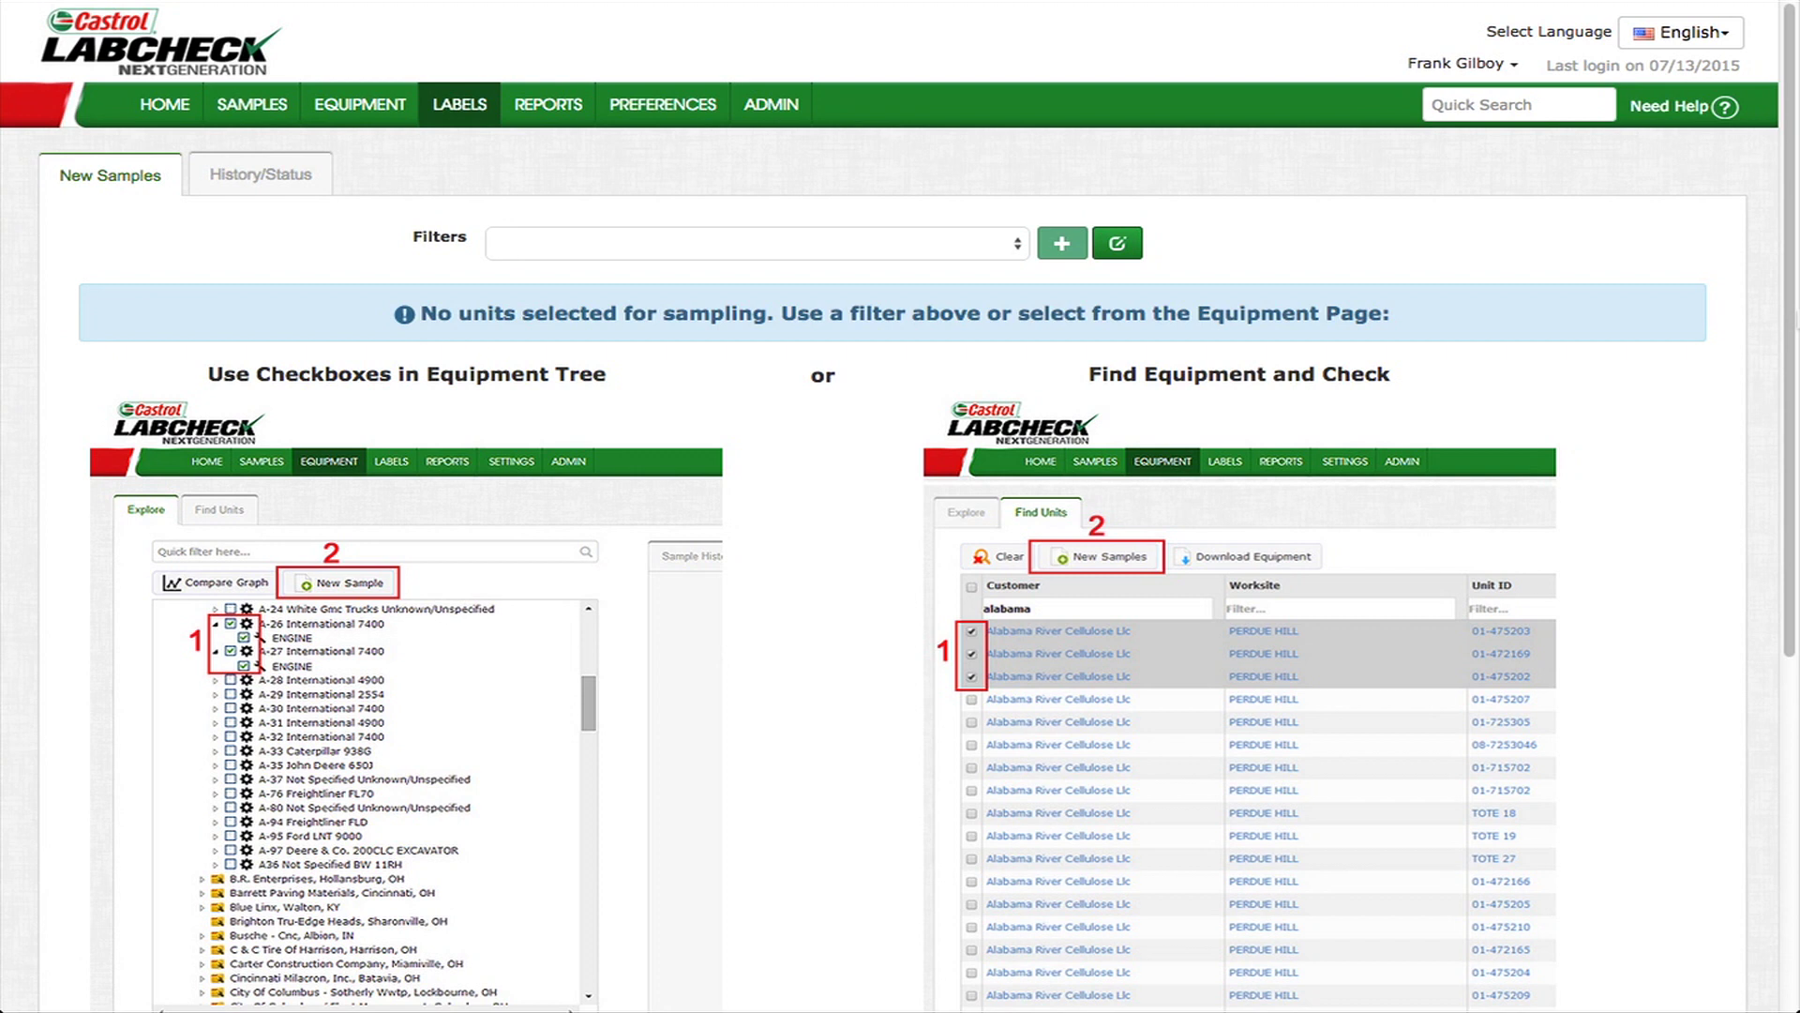
- Open the Equipment Browse Tree and expand Acme Lubricants Top Master, Site 2 and unit 109
mouse_move(359, 104)
left_click(345, 155)
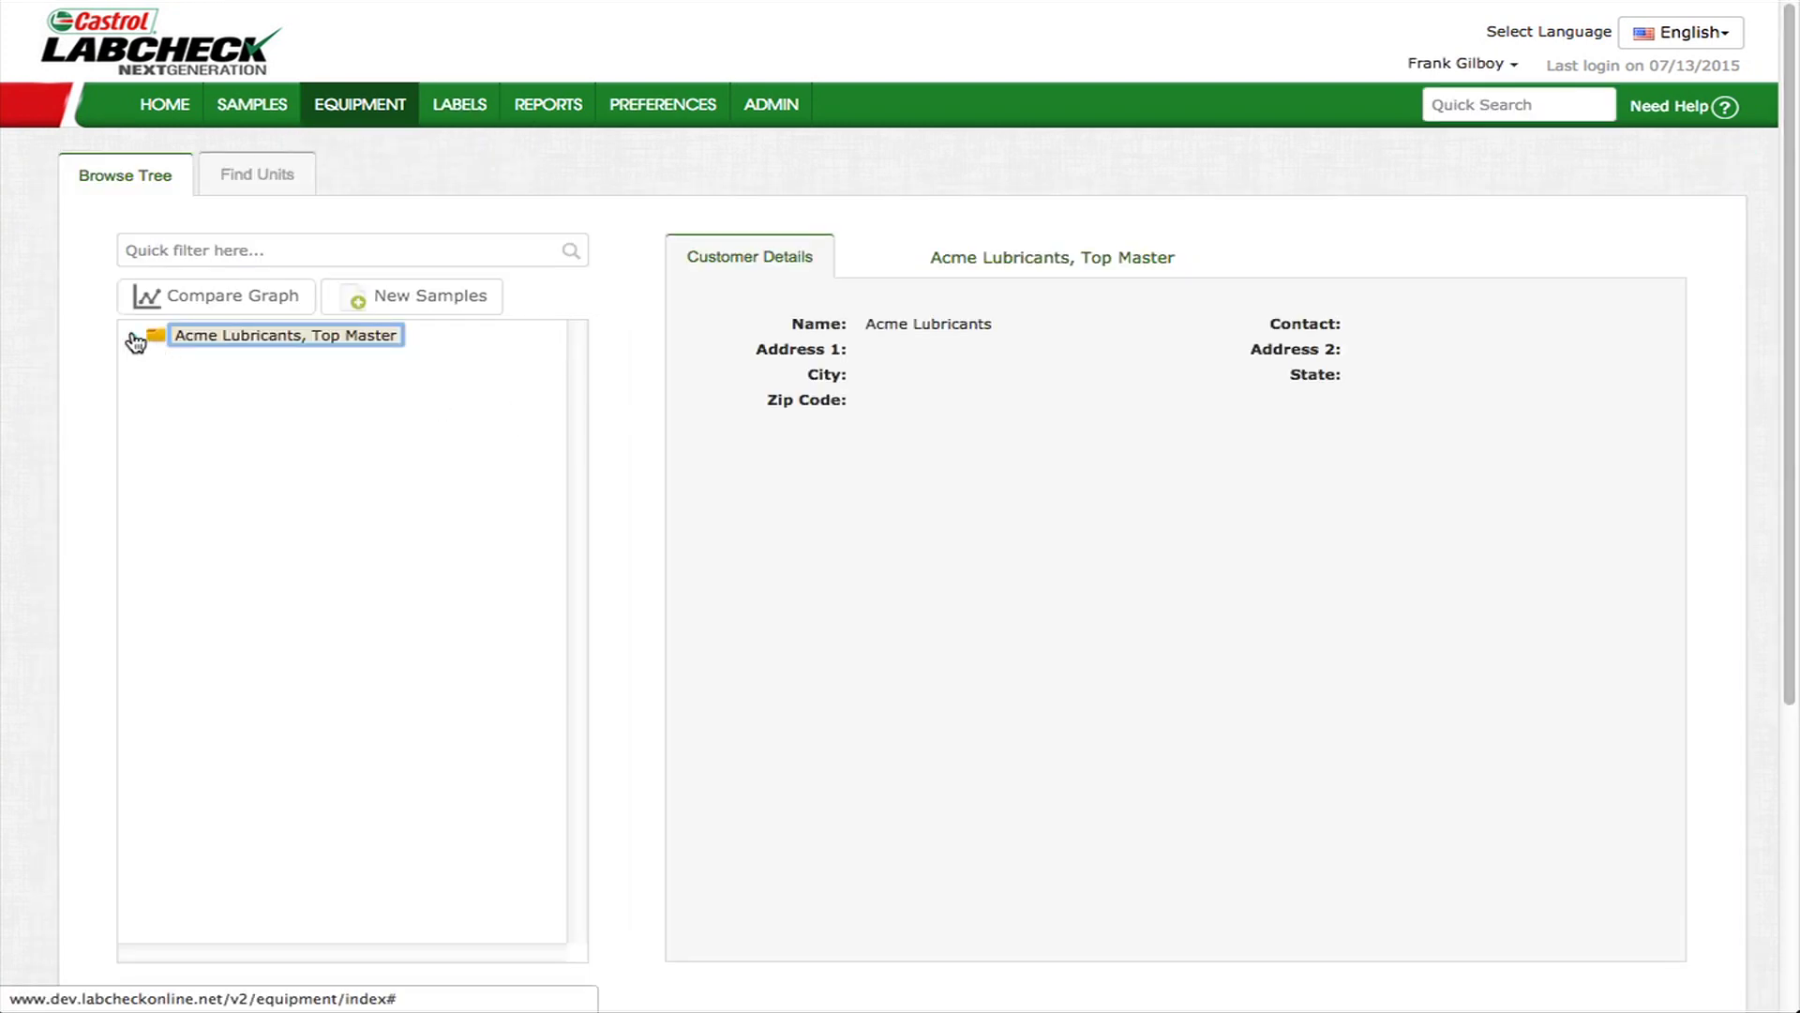
left_click(132, 336)
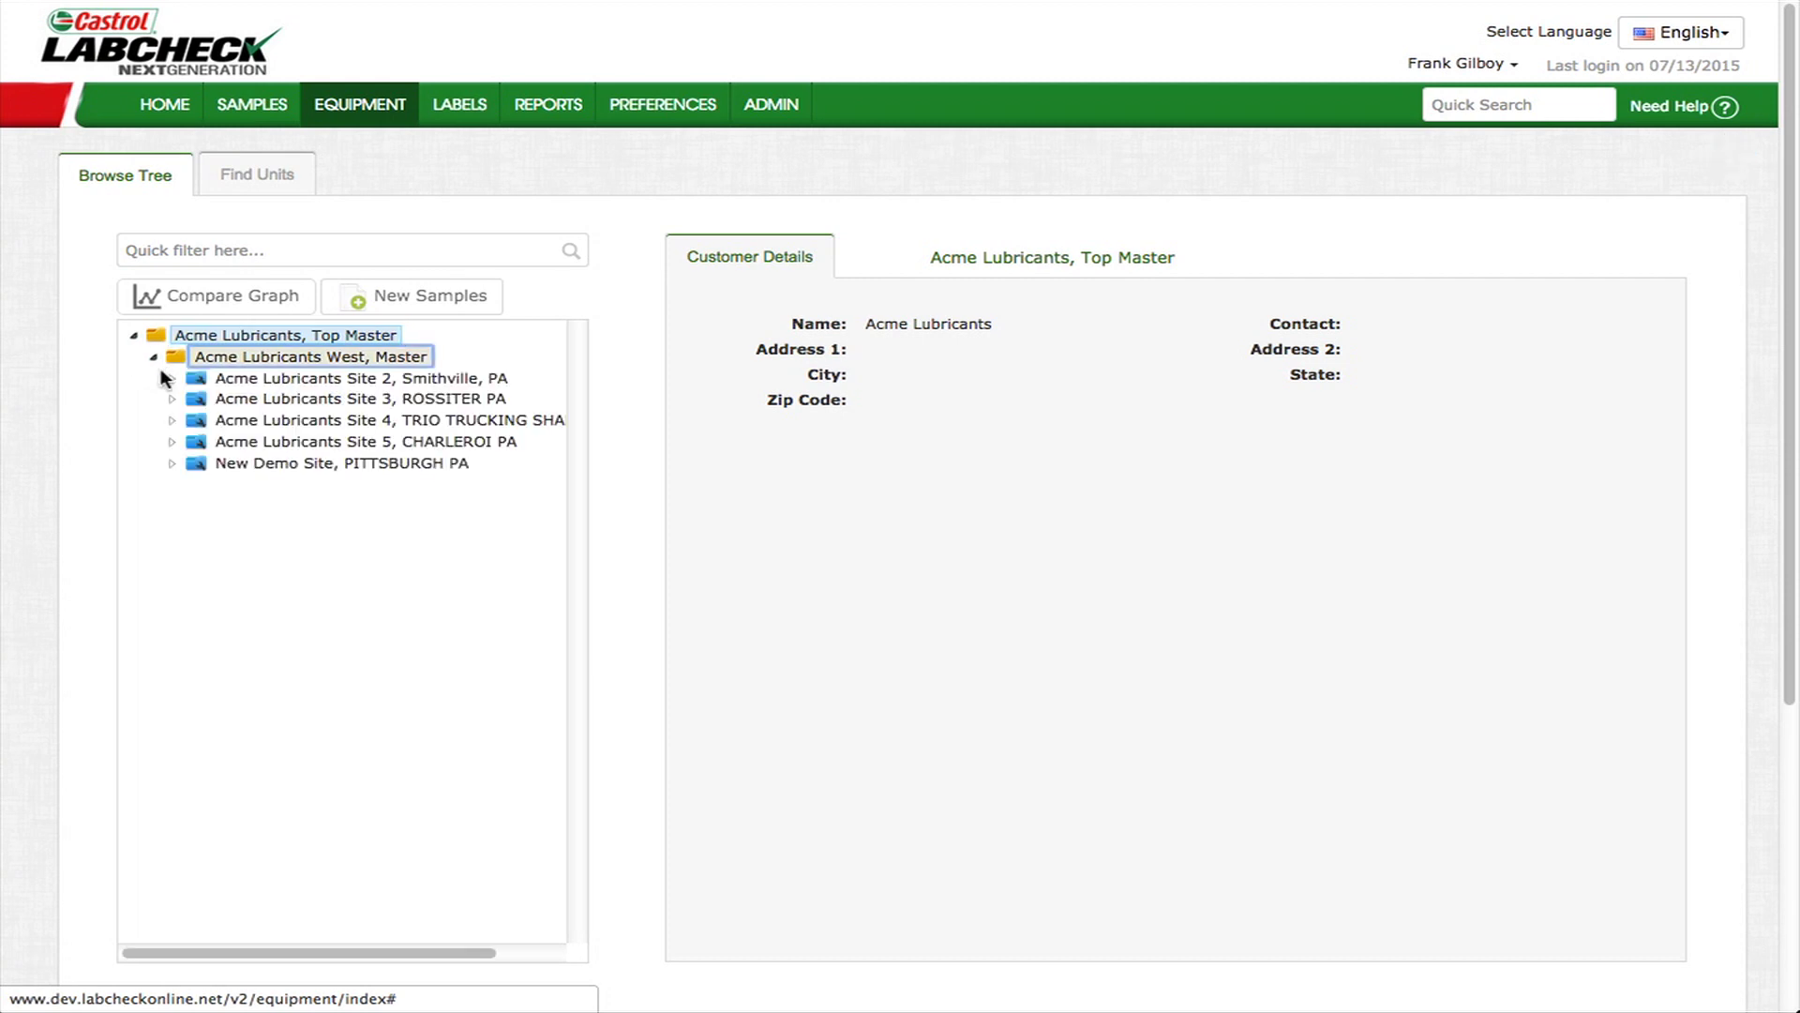
left_click(173, 379)
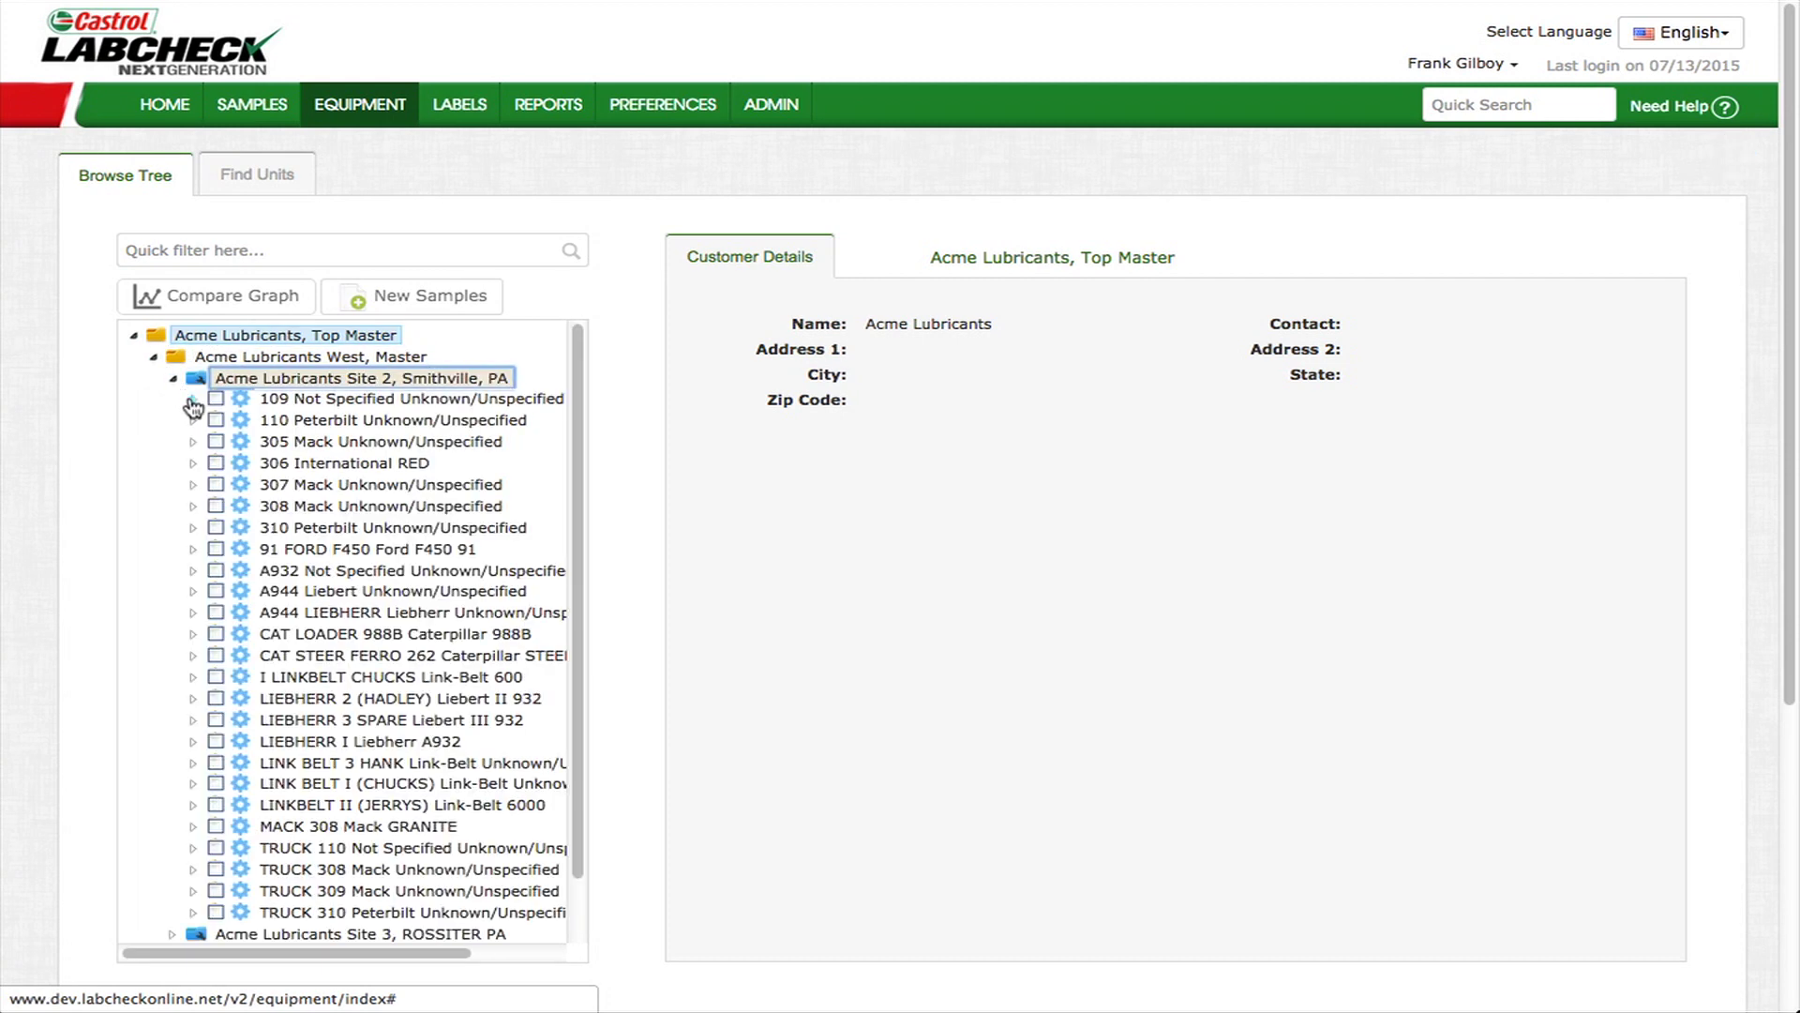
left_click(194, 399)
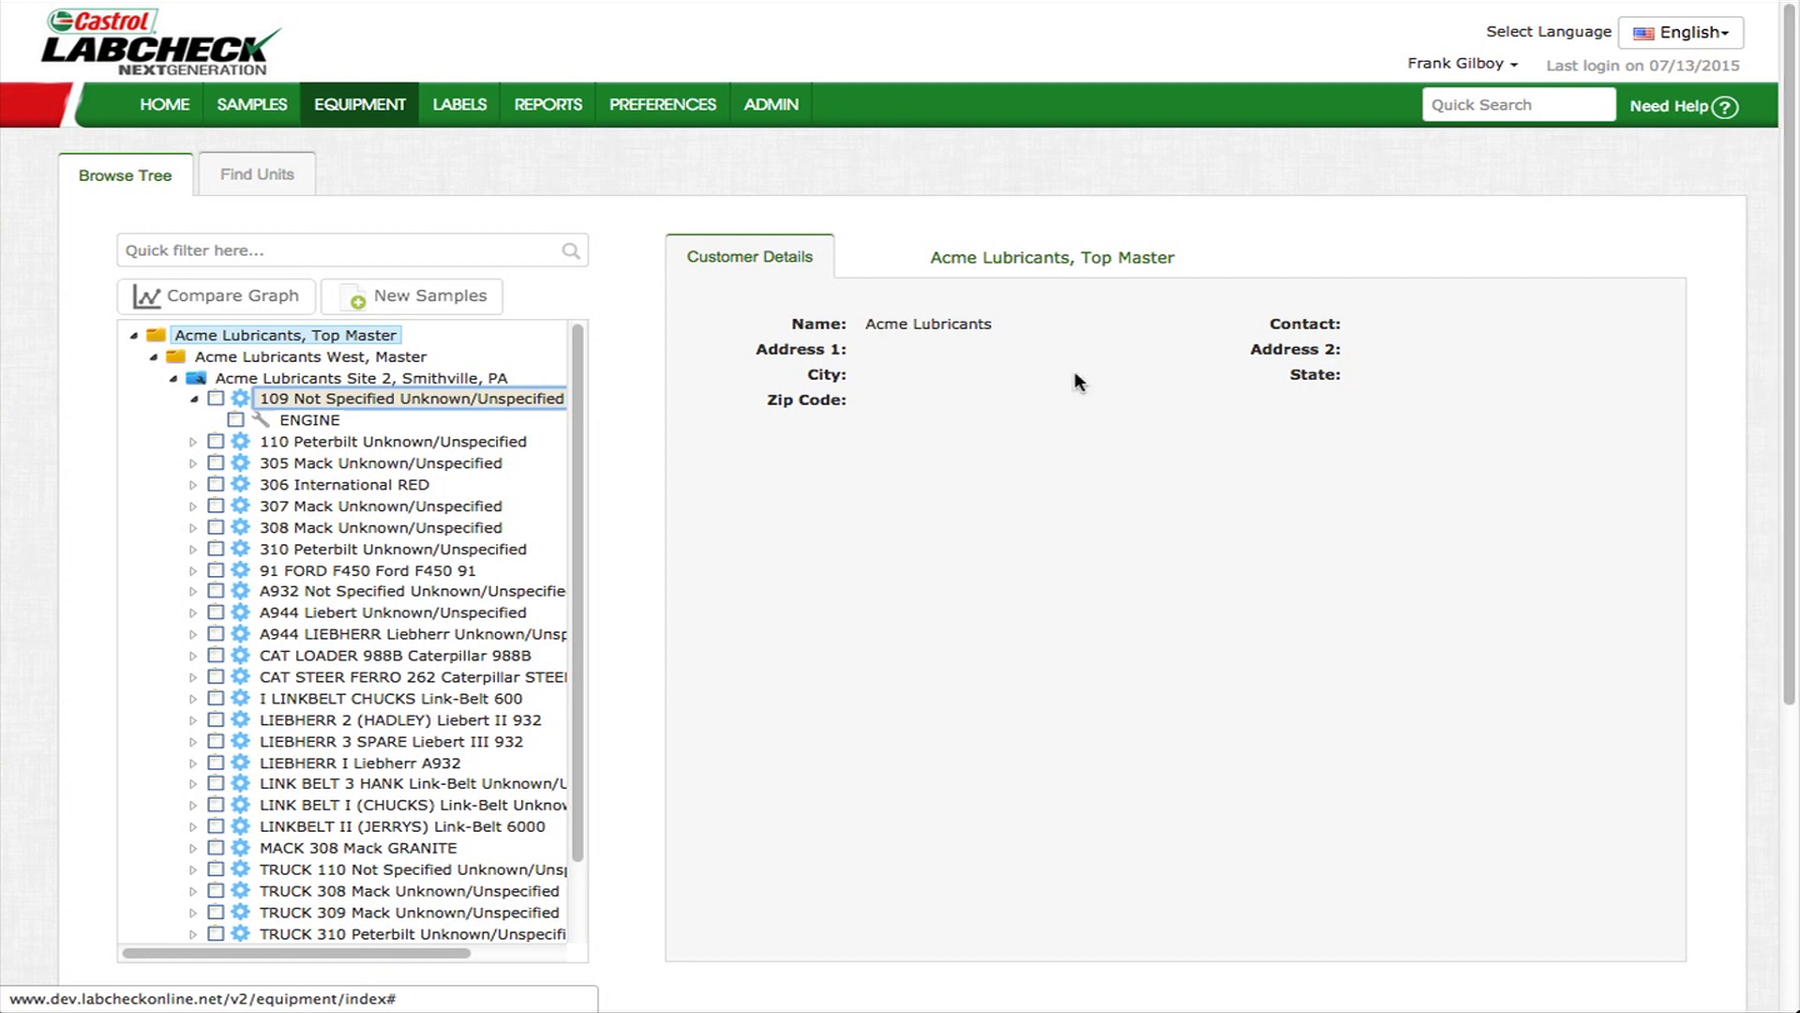
- Show Site 2's Unit List, then unit 109's Component List
left_click(302, 378)
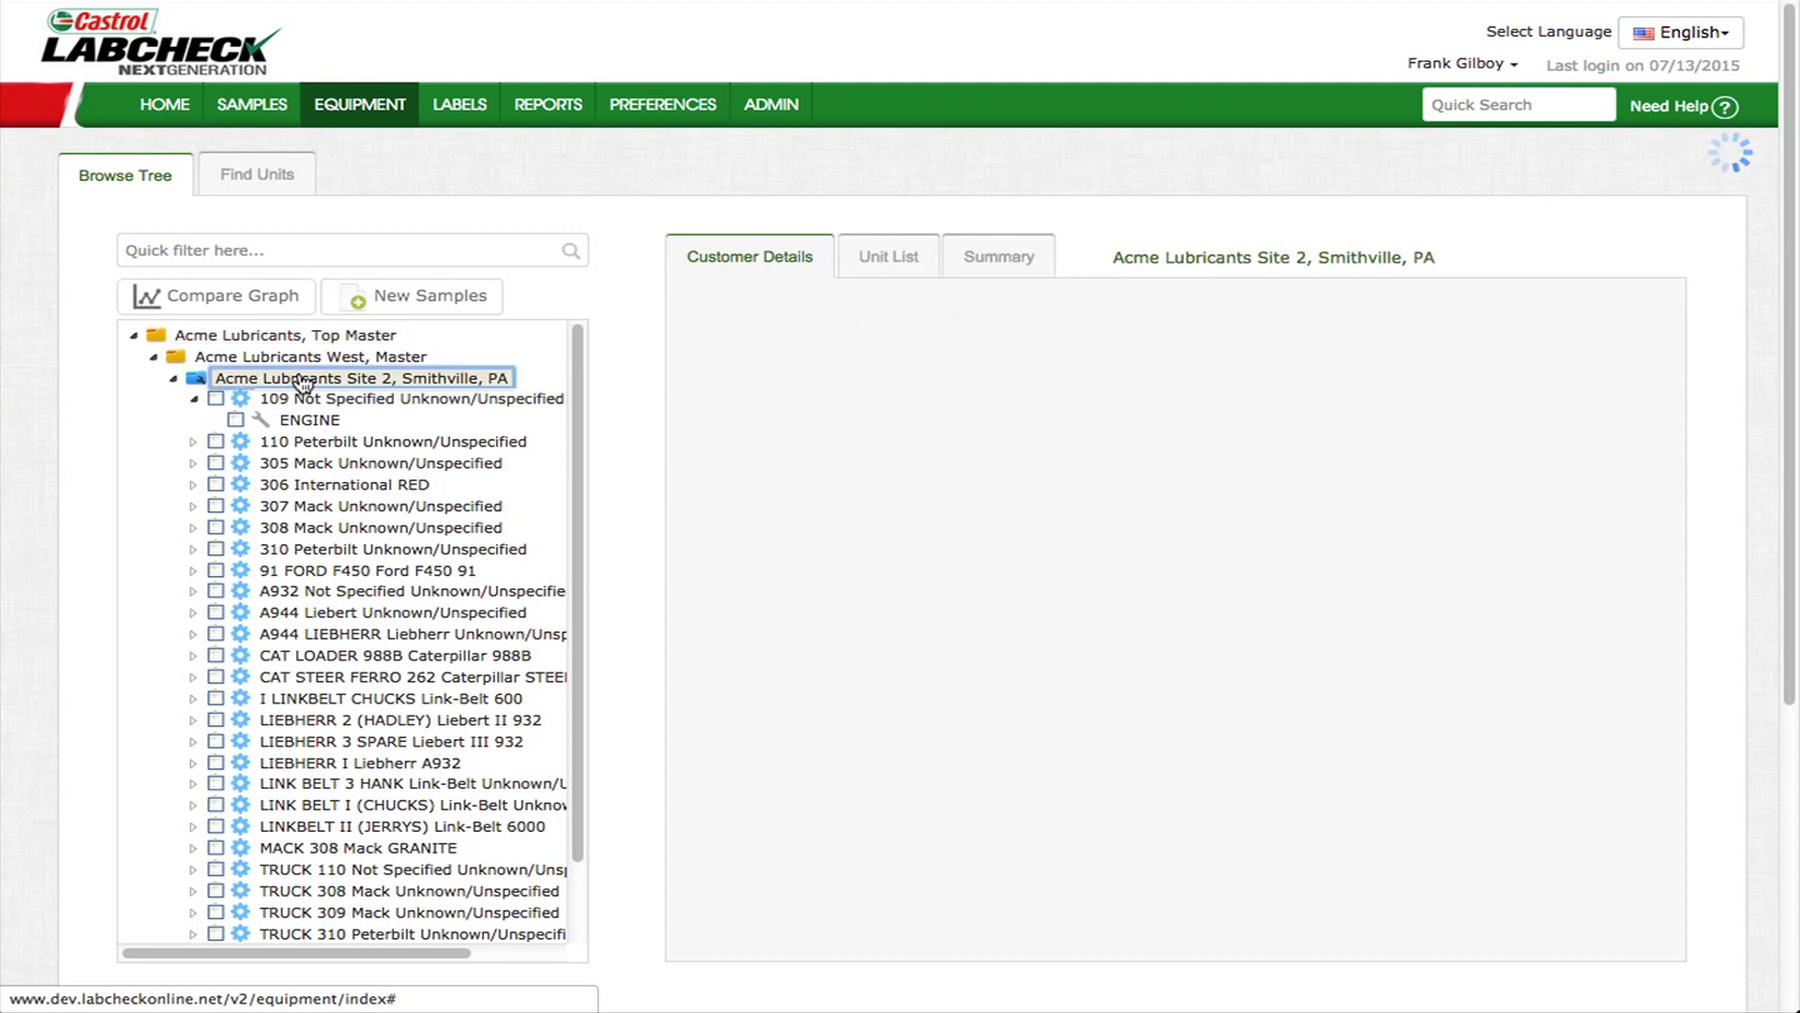
left_click(874, 265)
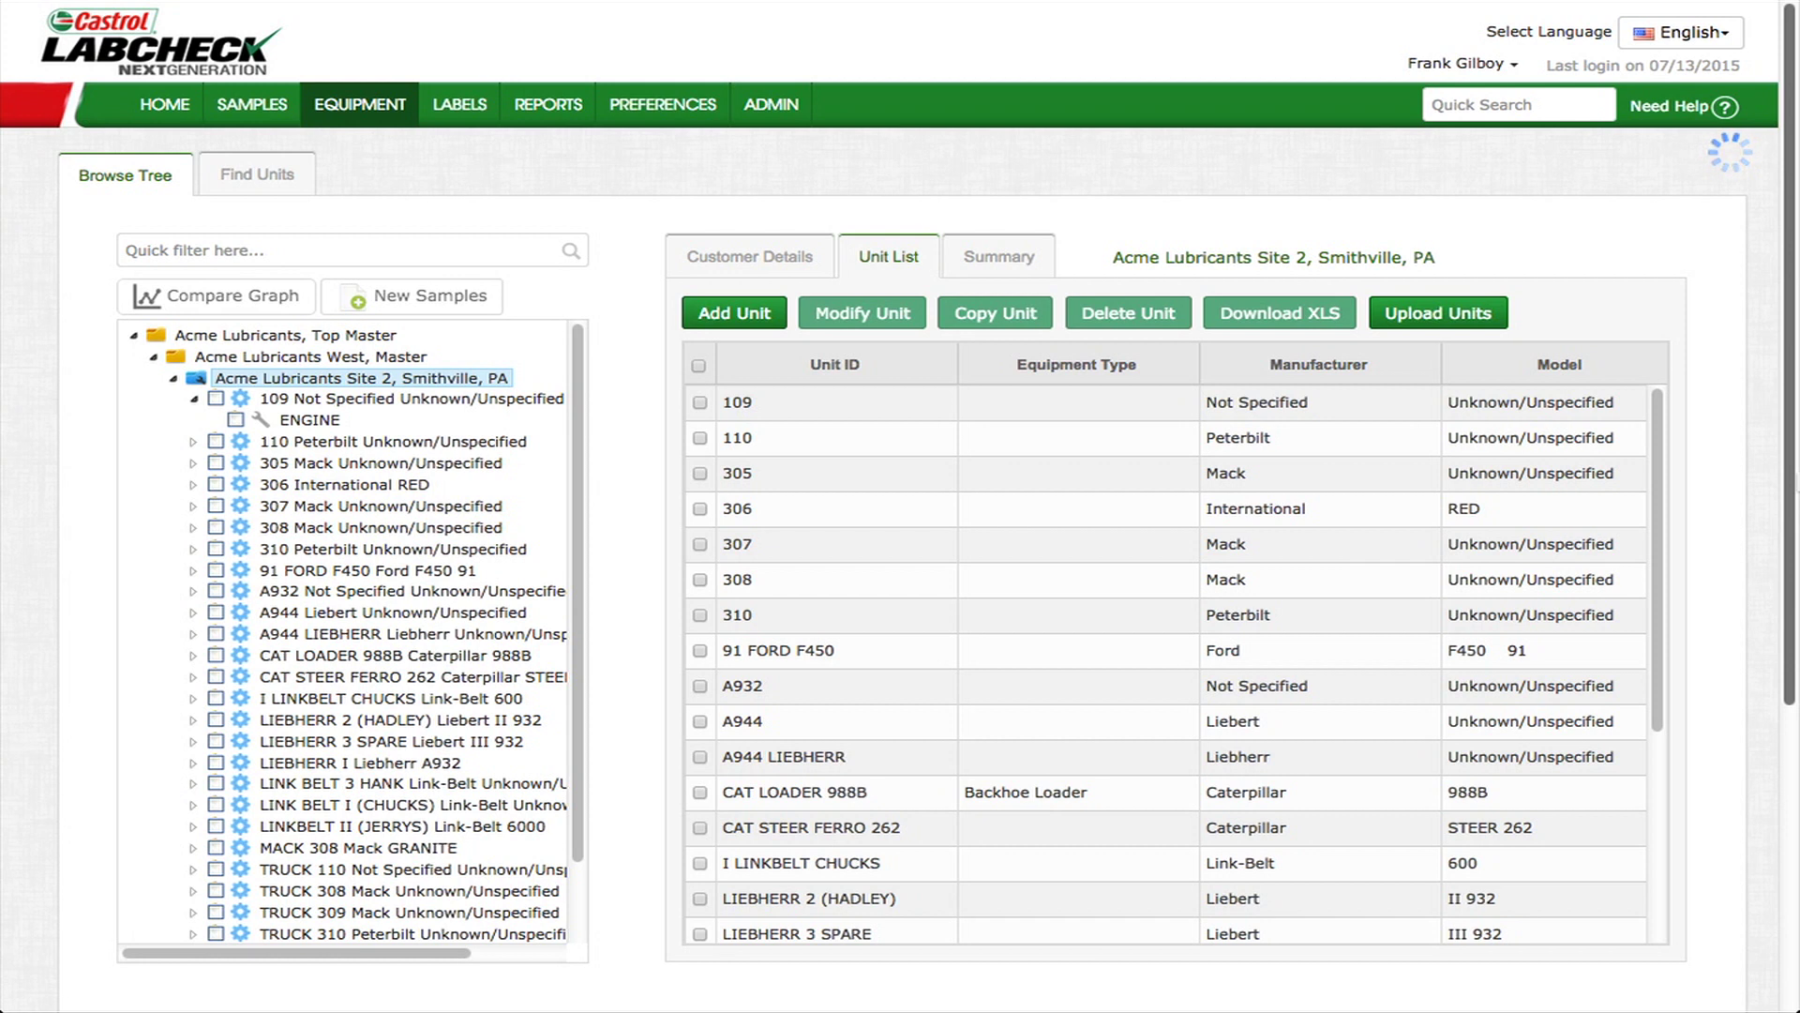
left_click(282, 403)
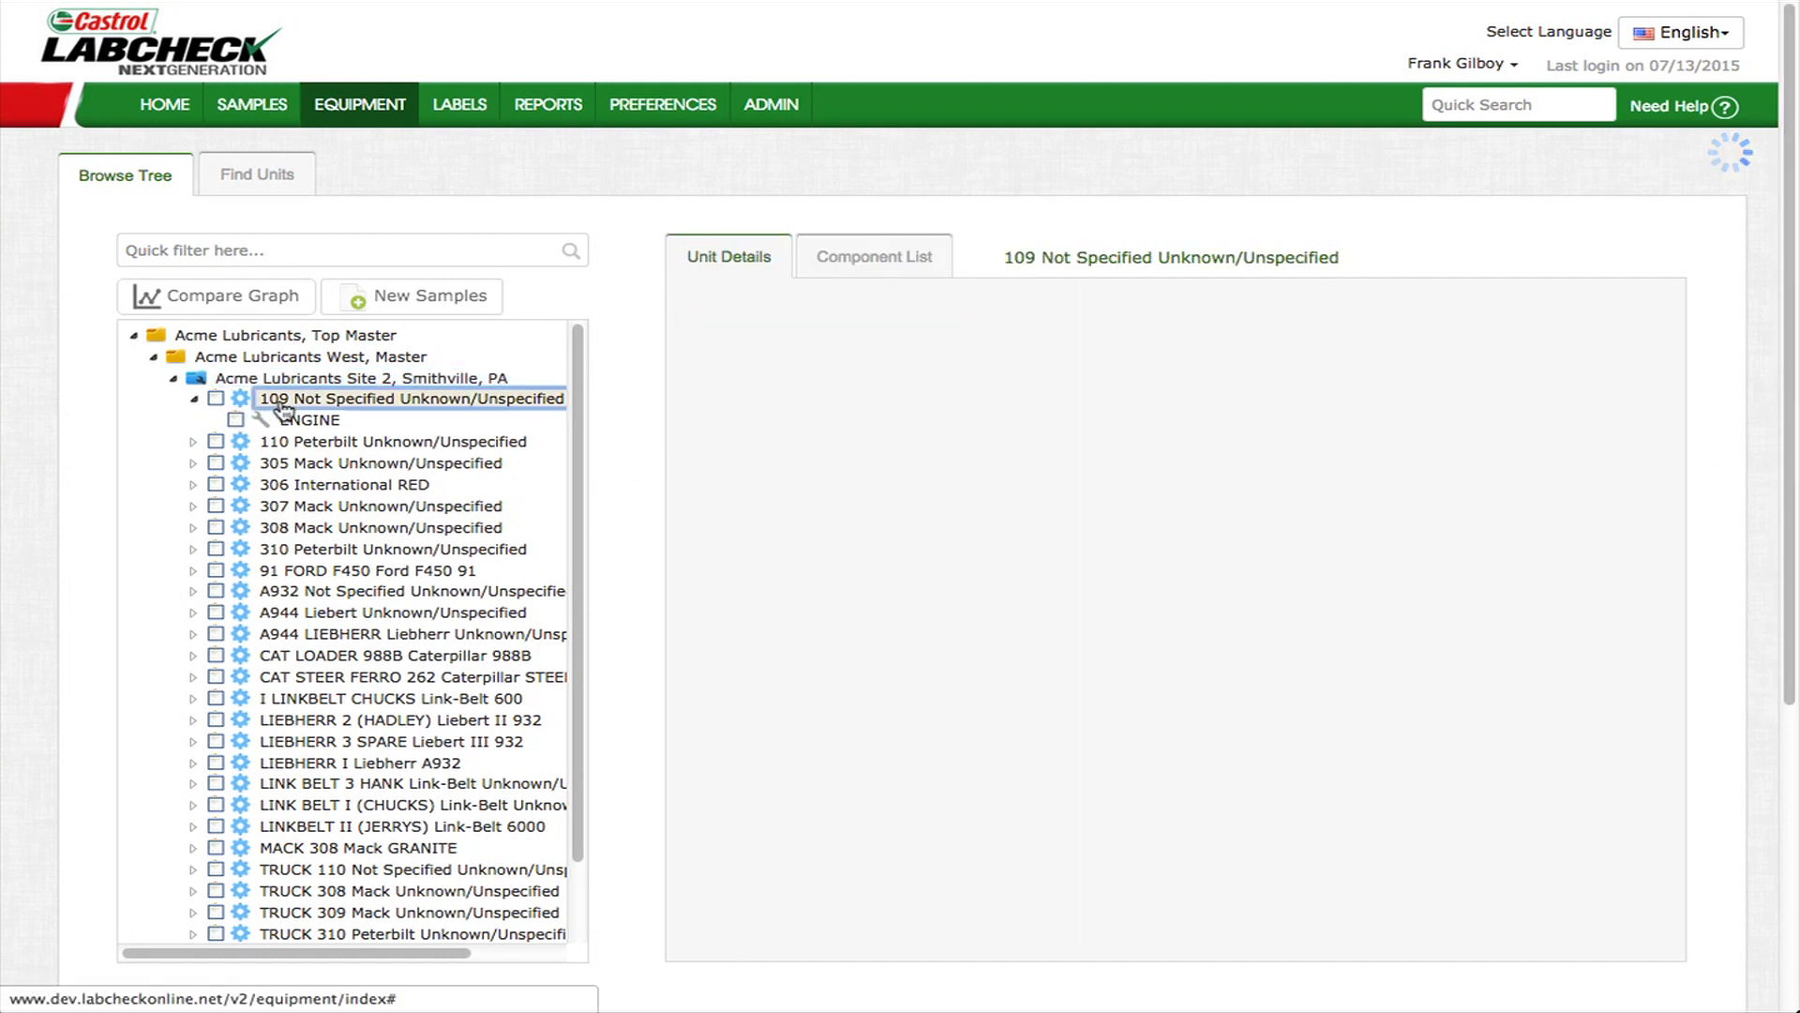
left_click(900, 267)
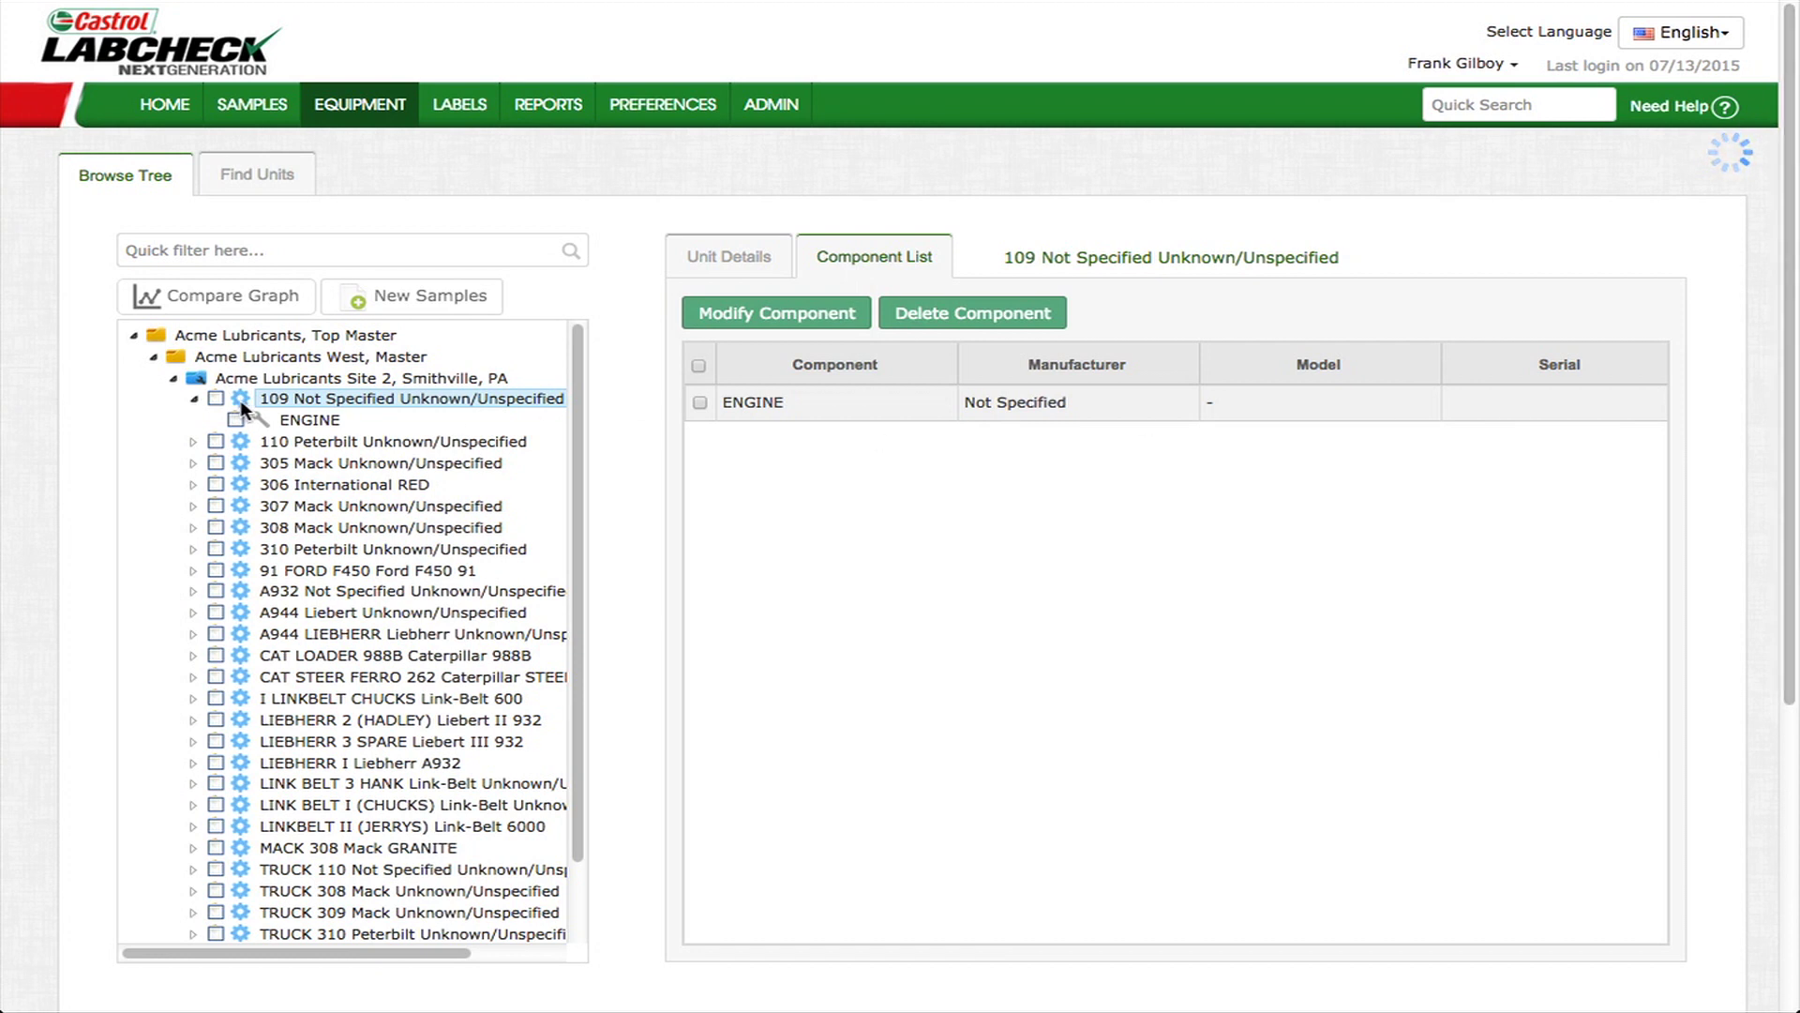
- Tick the ENGINE components of units 109 and 110 and start New Samples for them
left_click(302, 421)
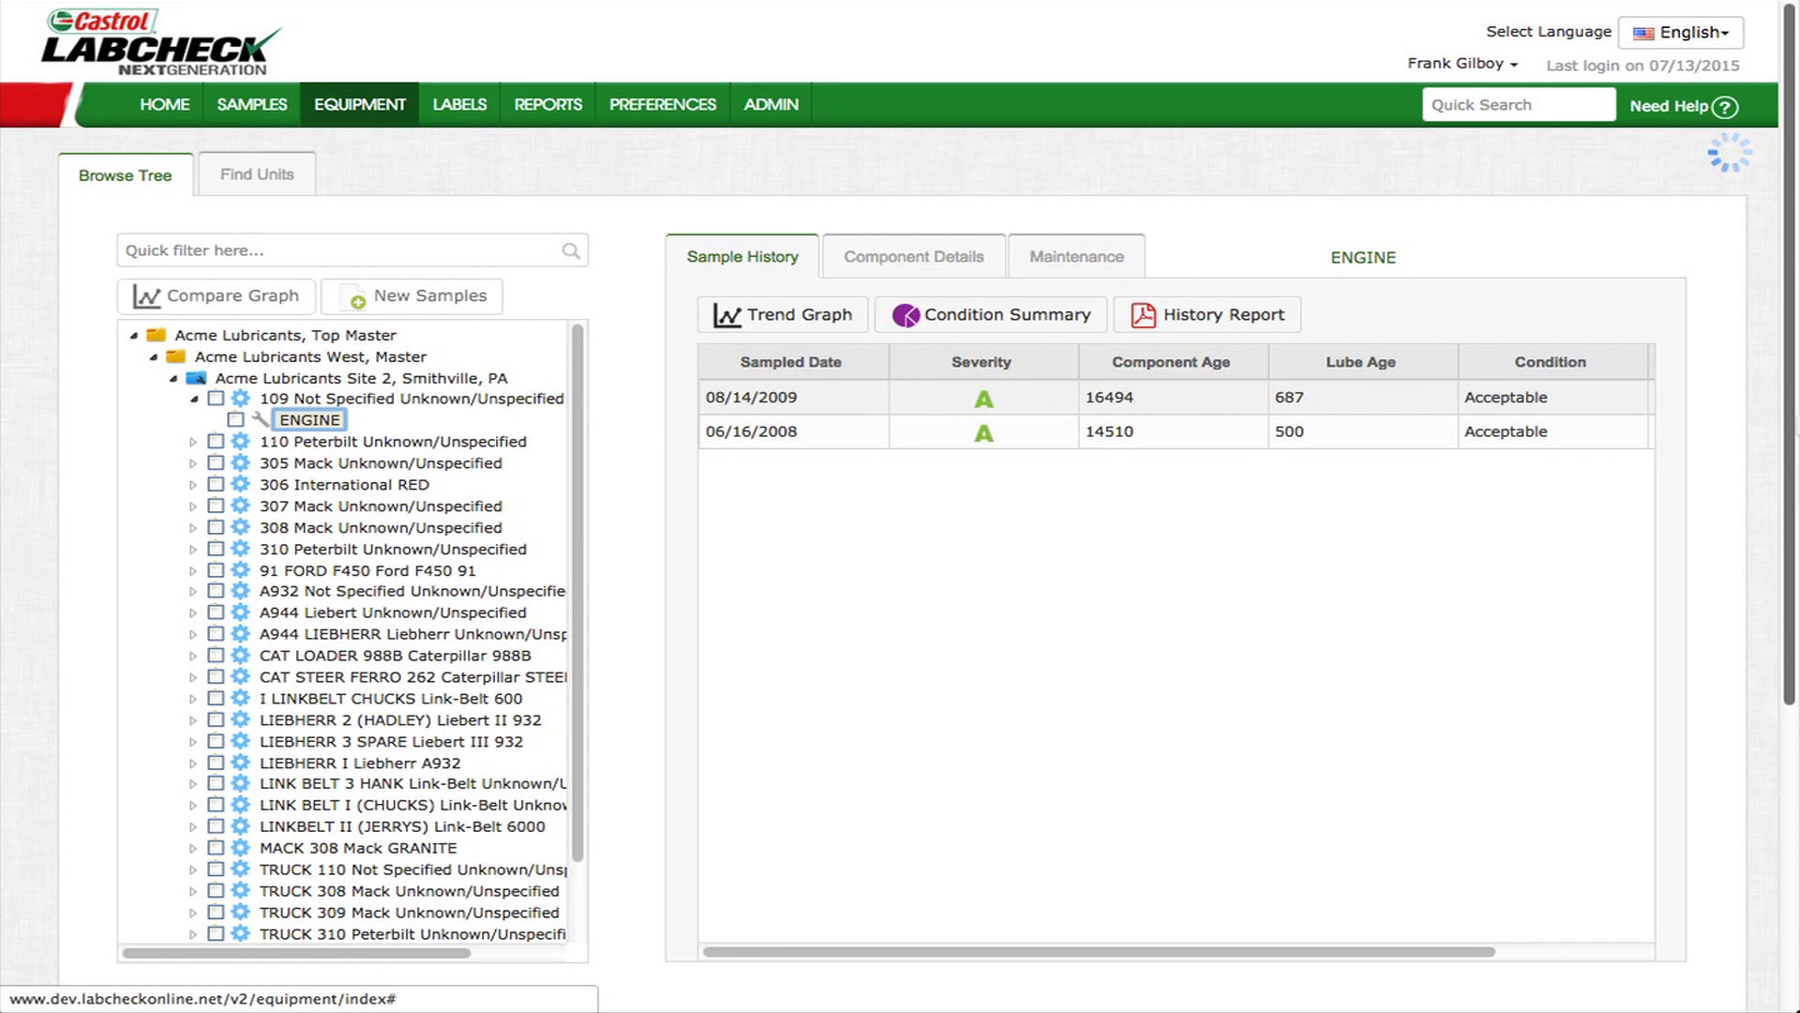
left_click(195, 441)
left_click(235, 463)
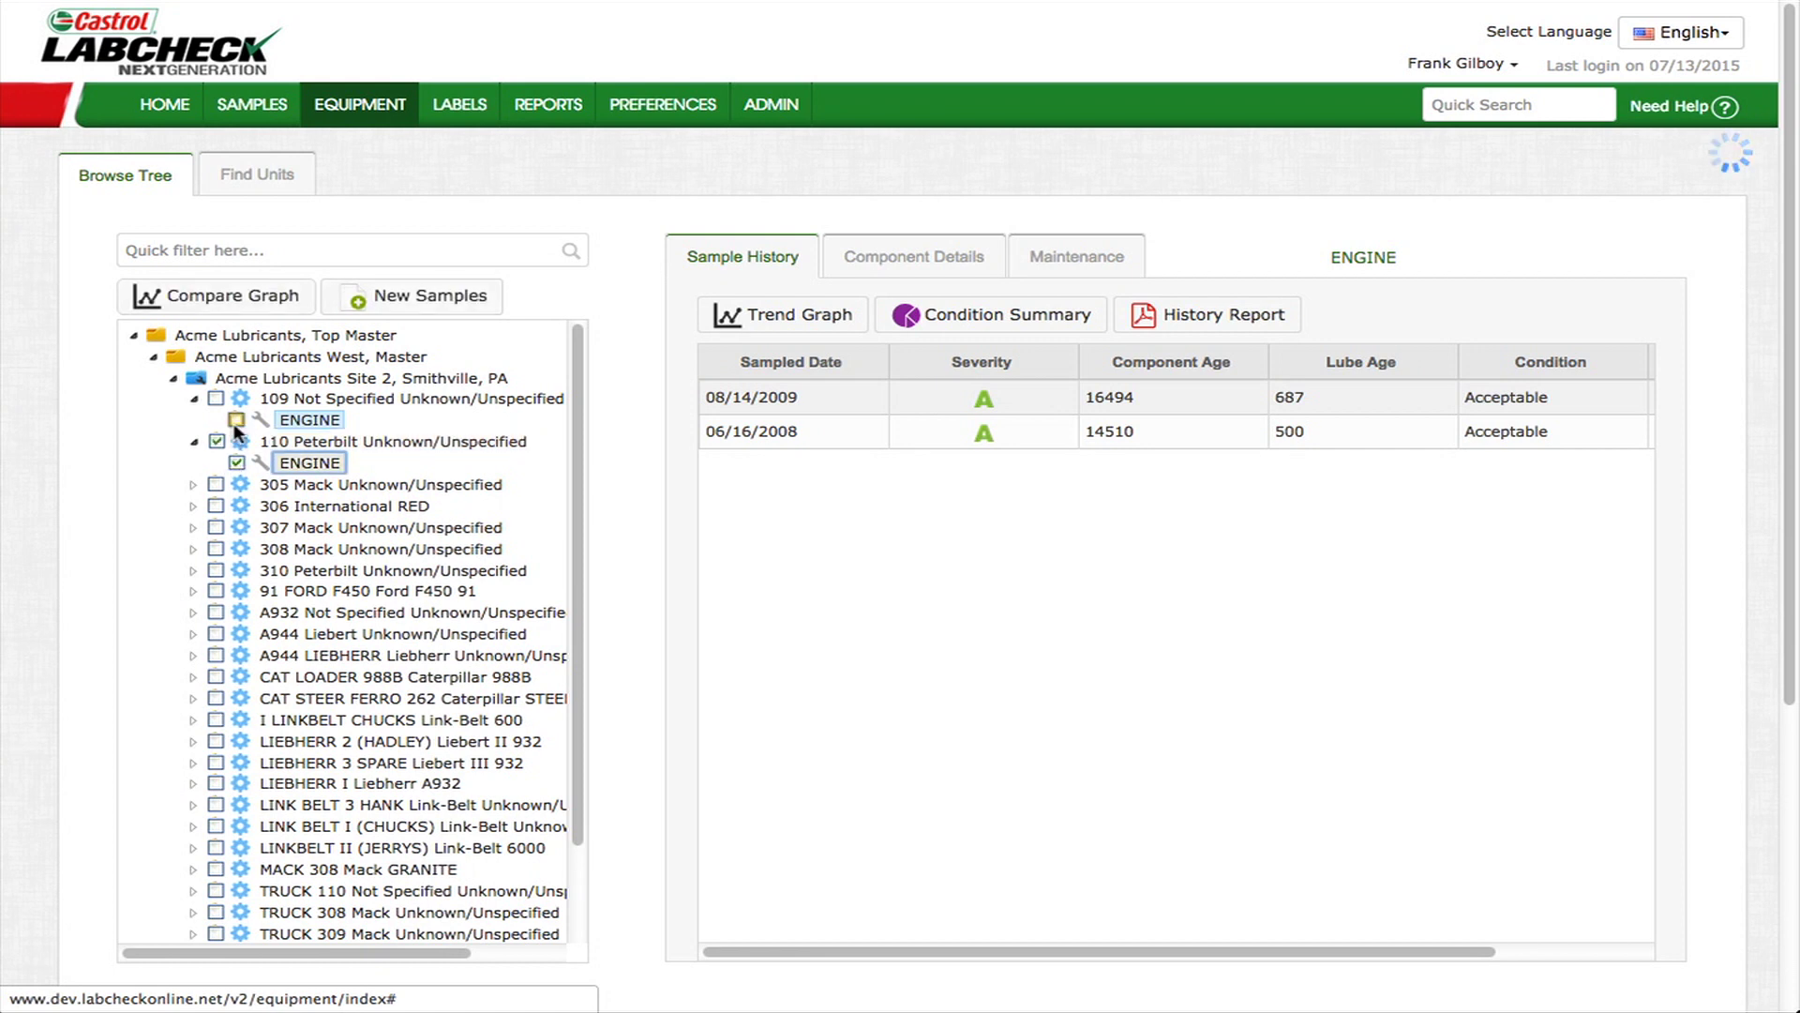
left_click(234, 419)
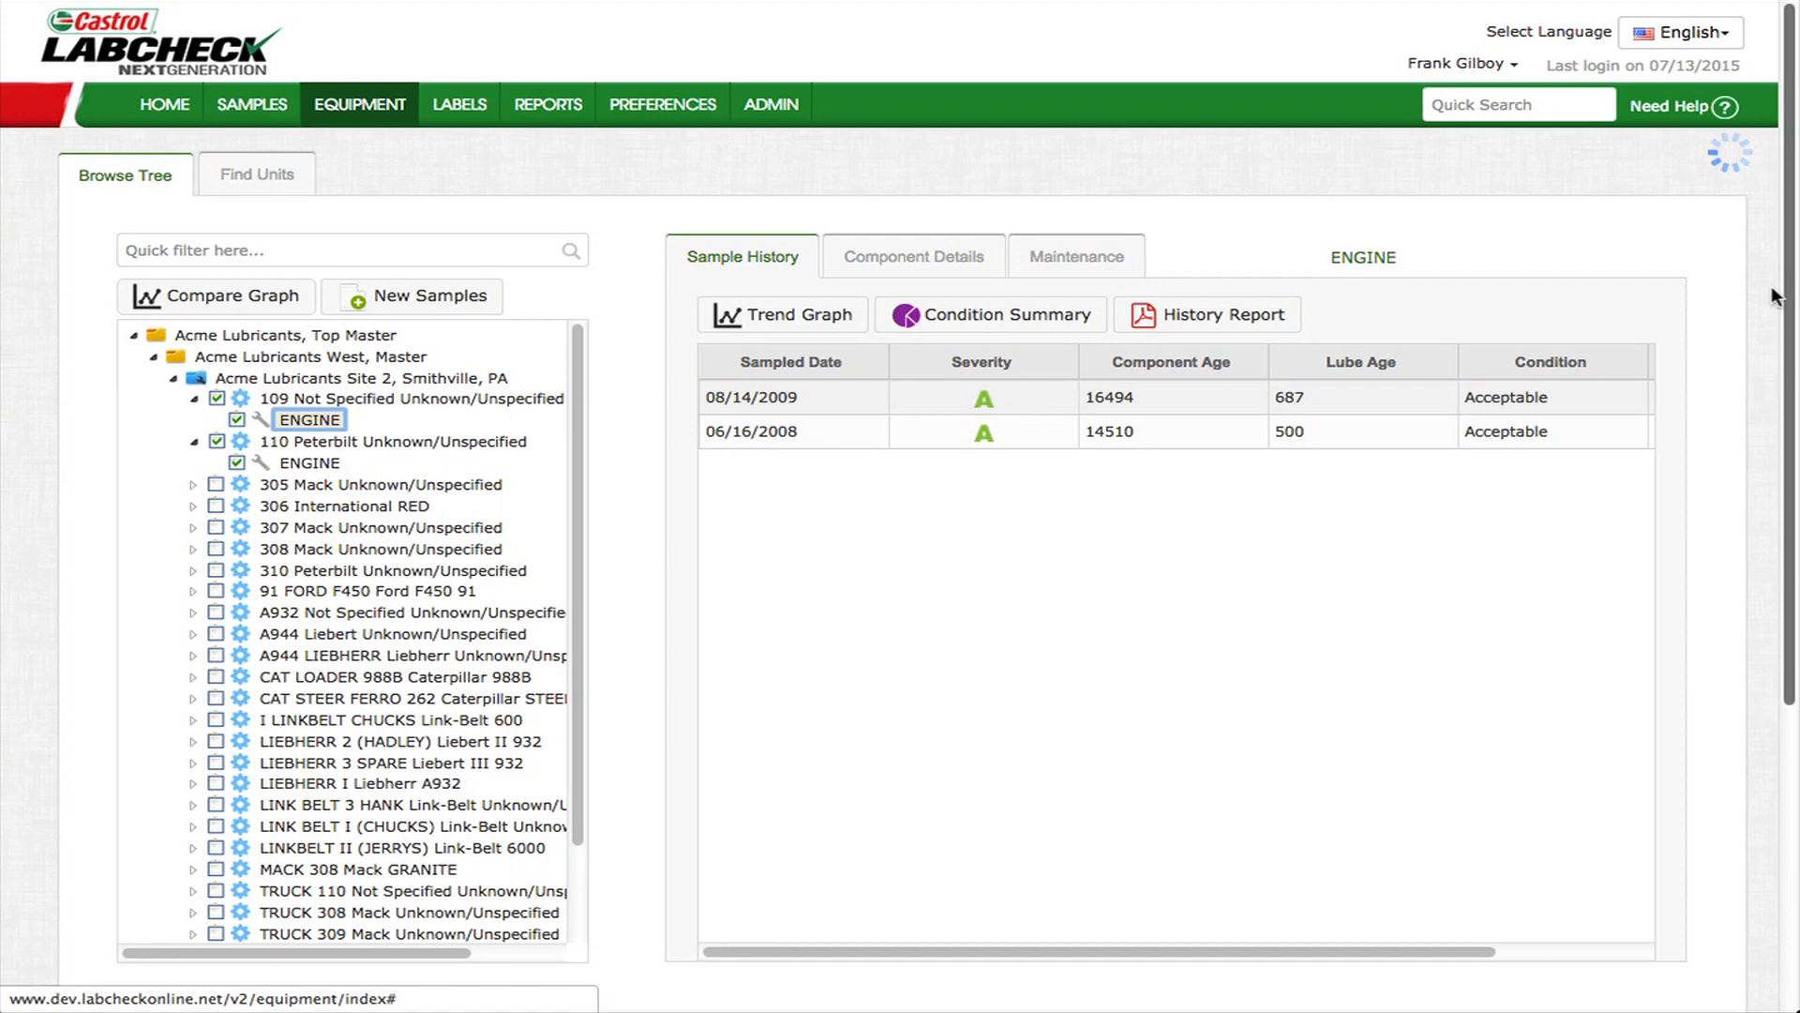
left_click(400, 302)
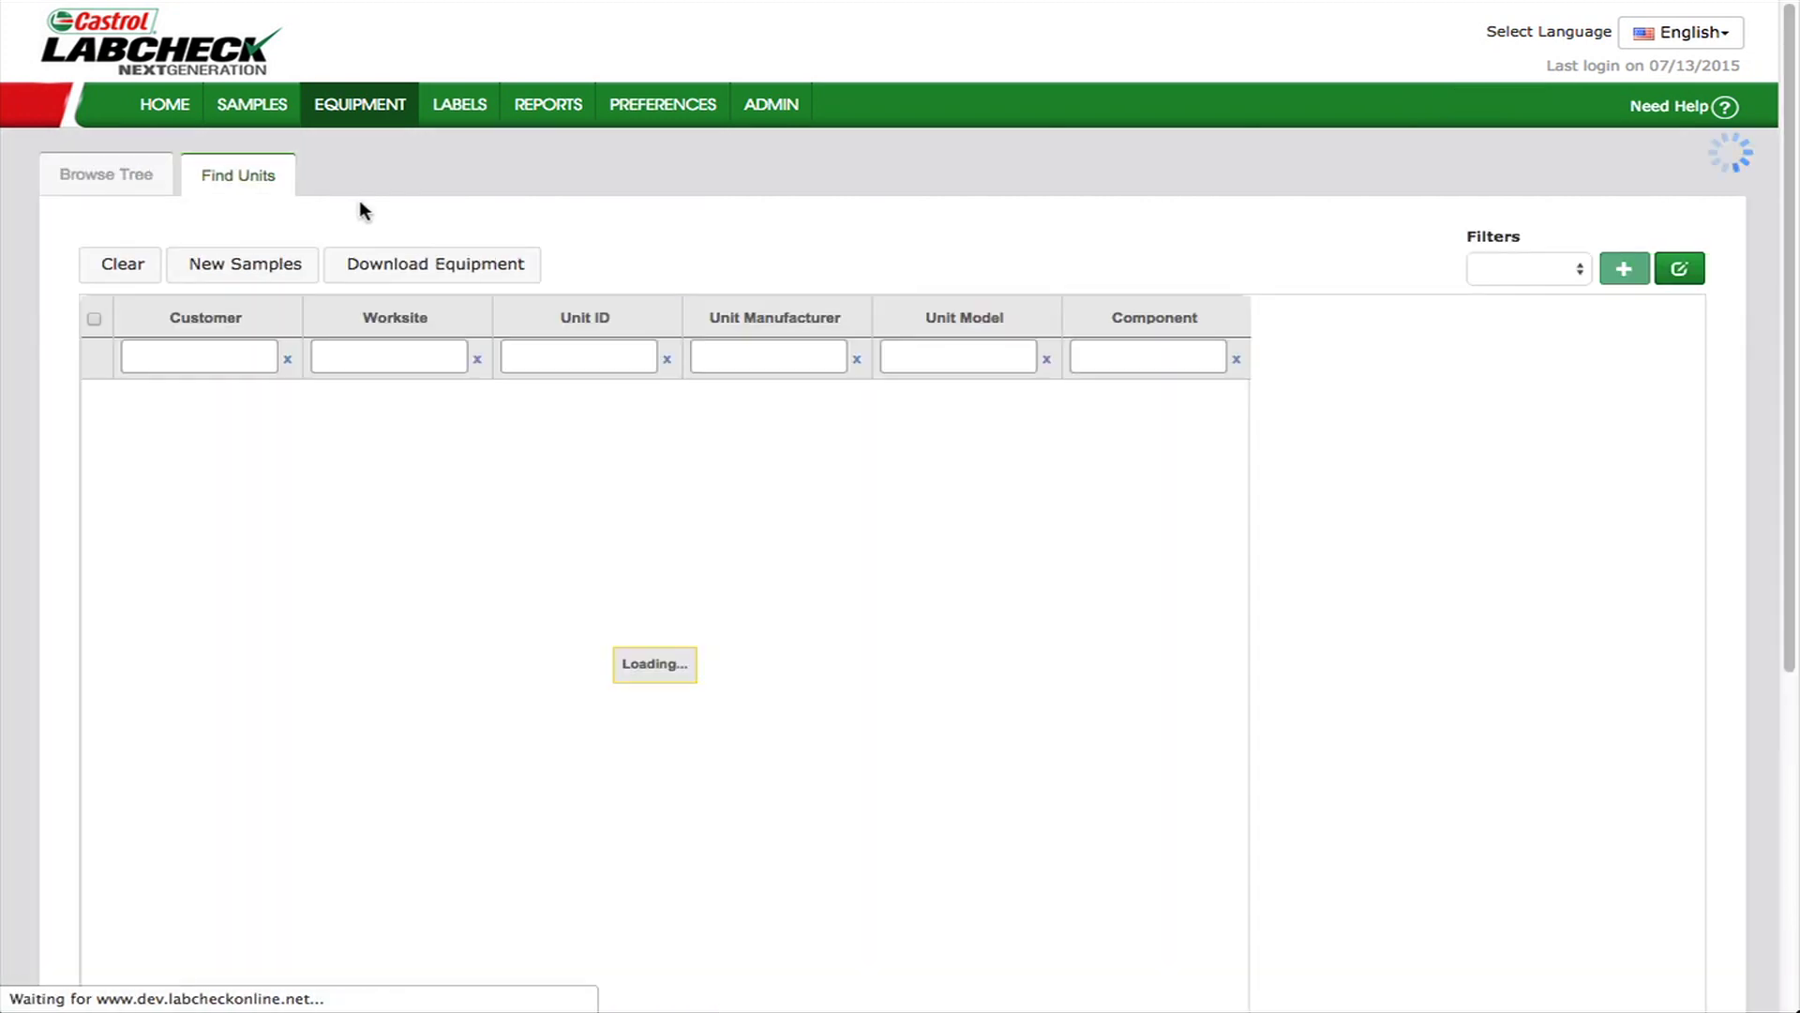
- Enter 1 while the New Samples form for 109 and 110 ENGINE loads
type("1")
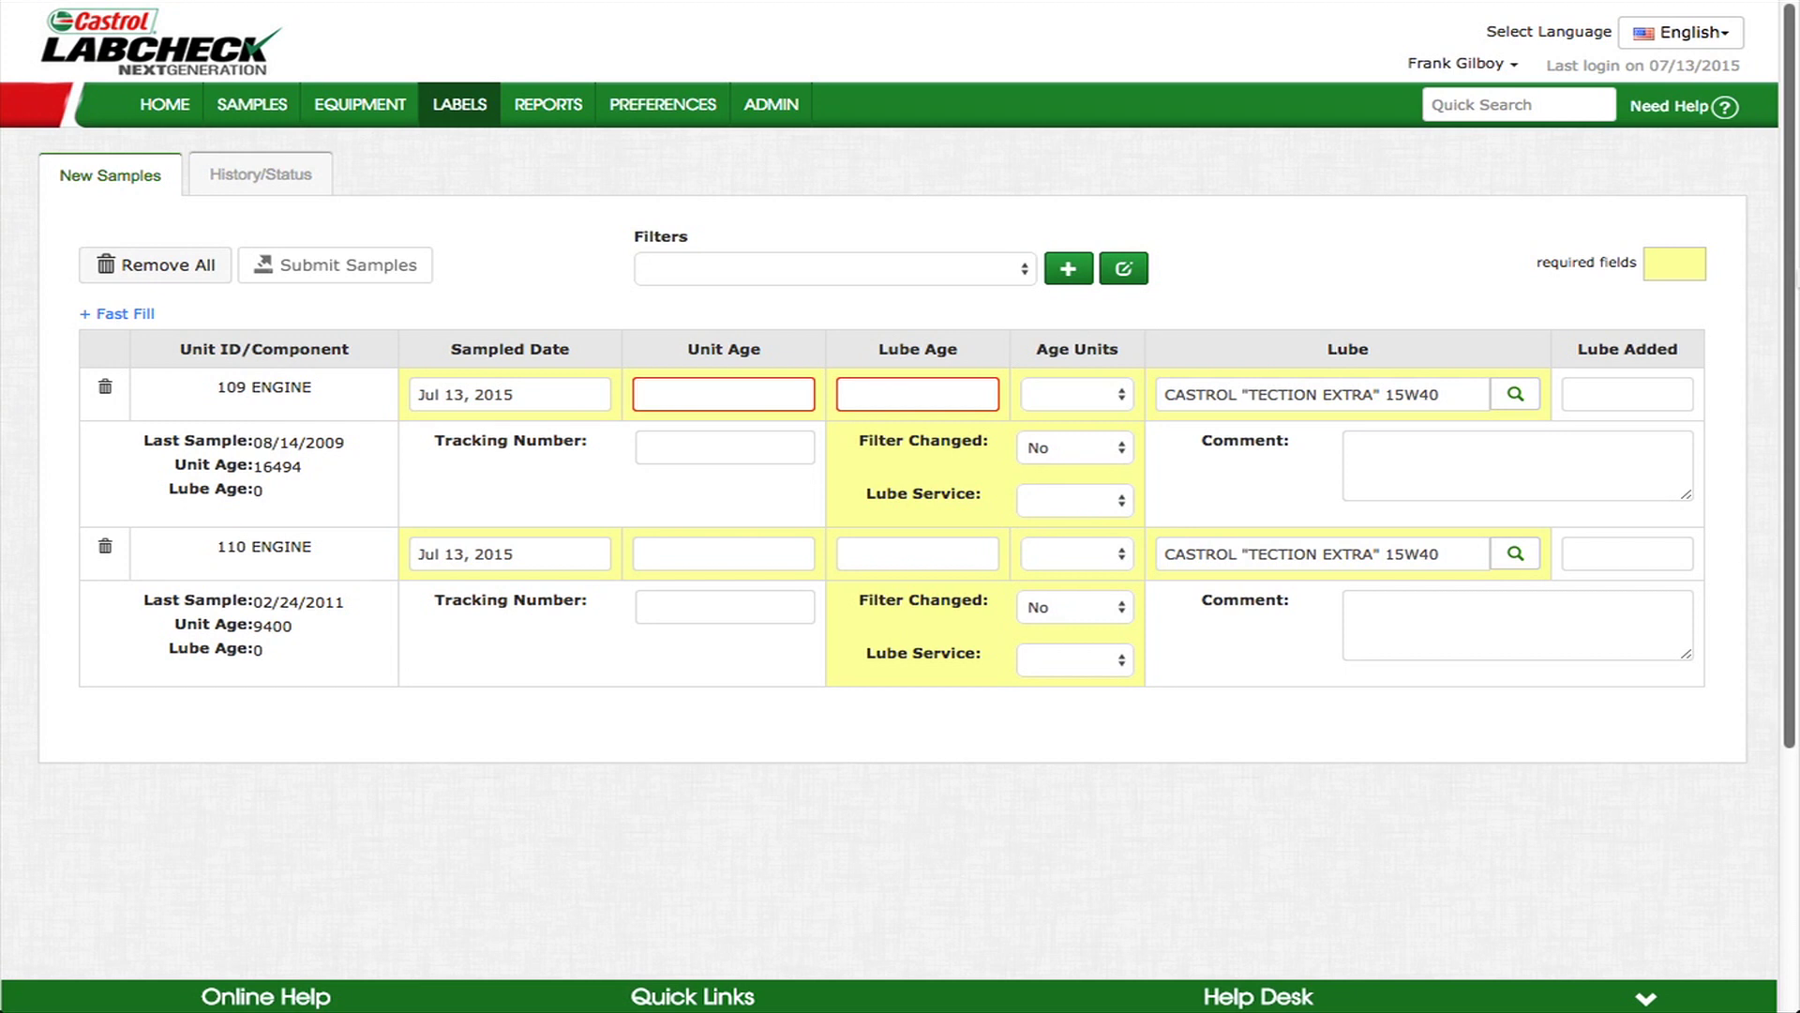
- Enter unit age 150000 Mi for 109 ENGINE and 135000 for 110 ENGINE
left_click(724, 394)
type("1")
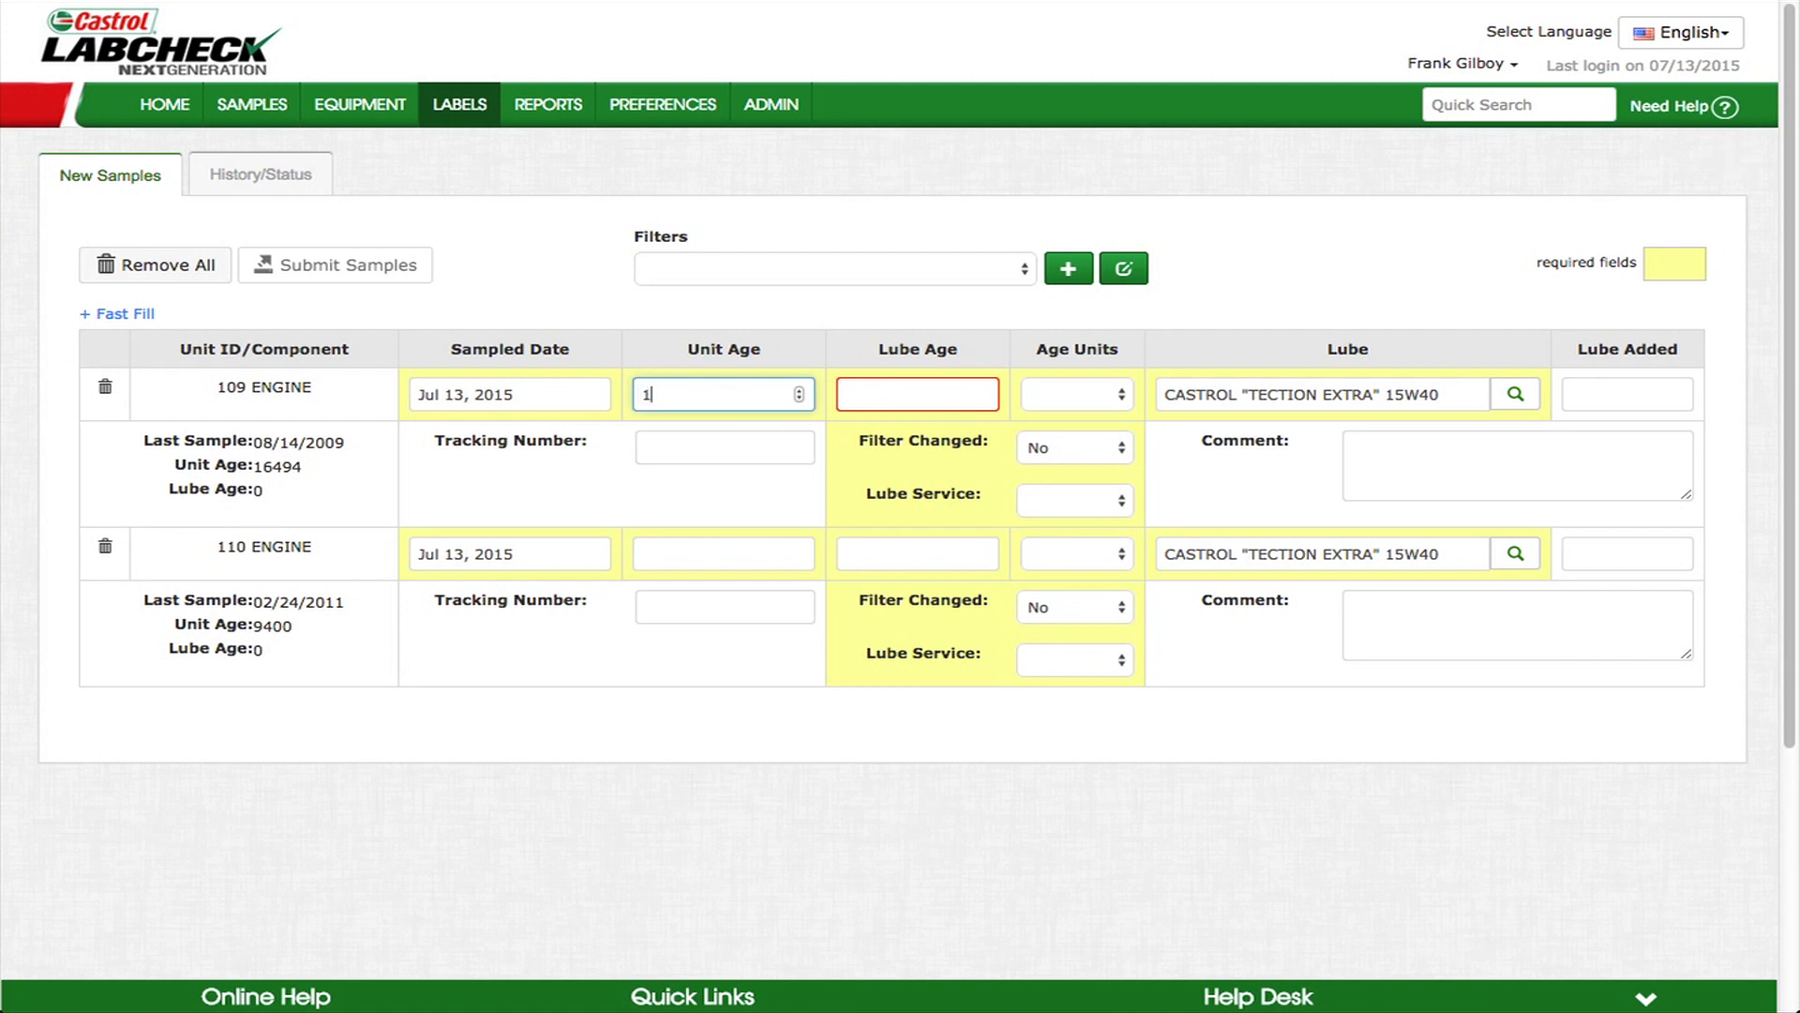
type("50000")
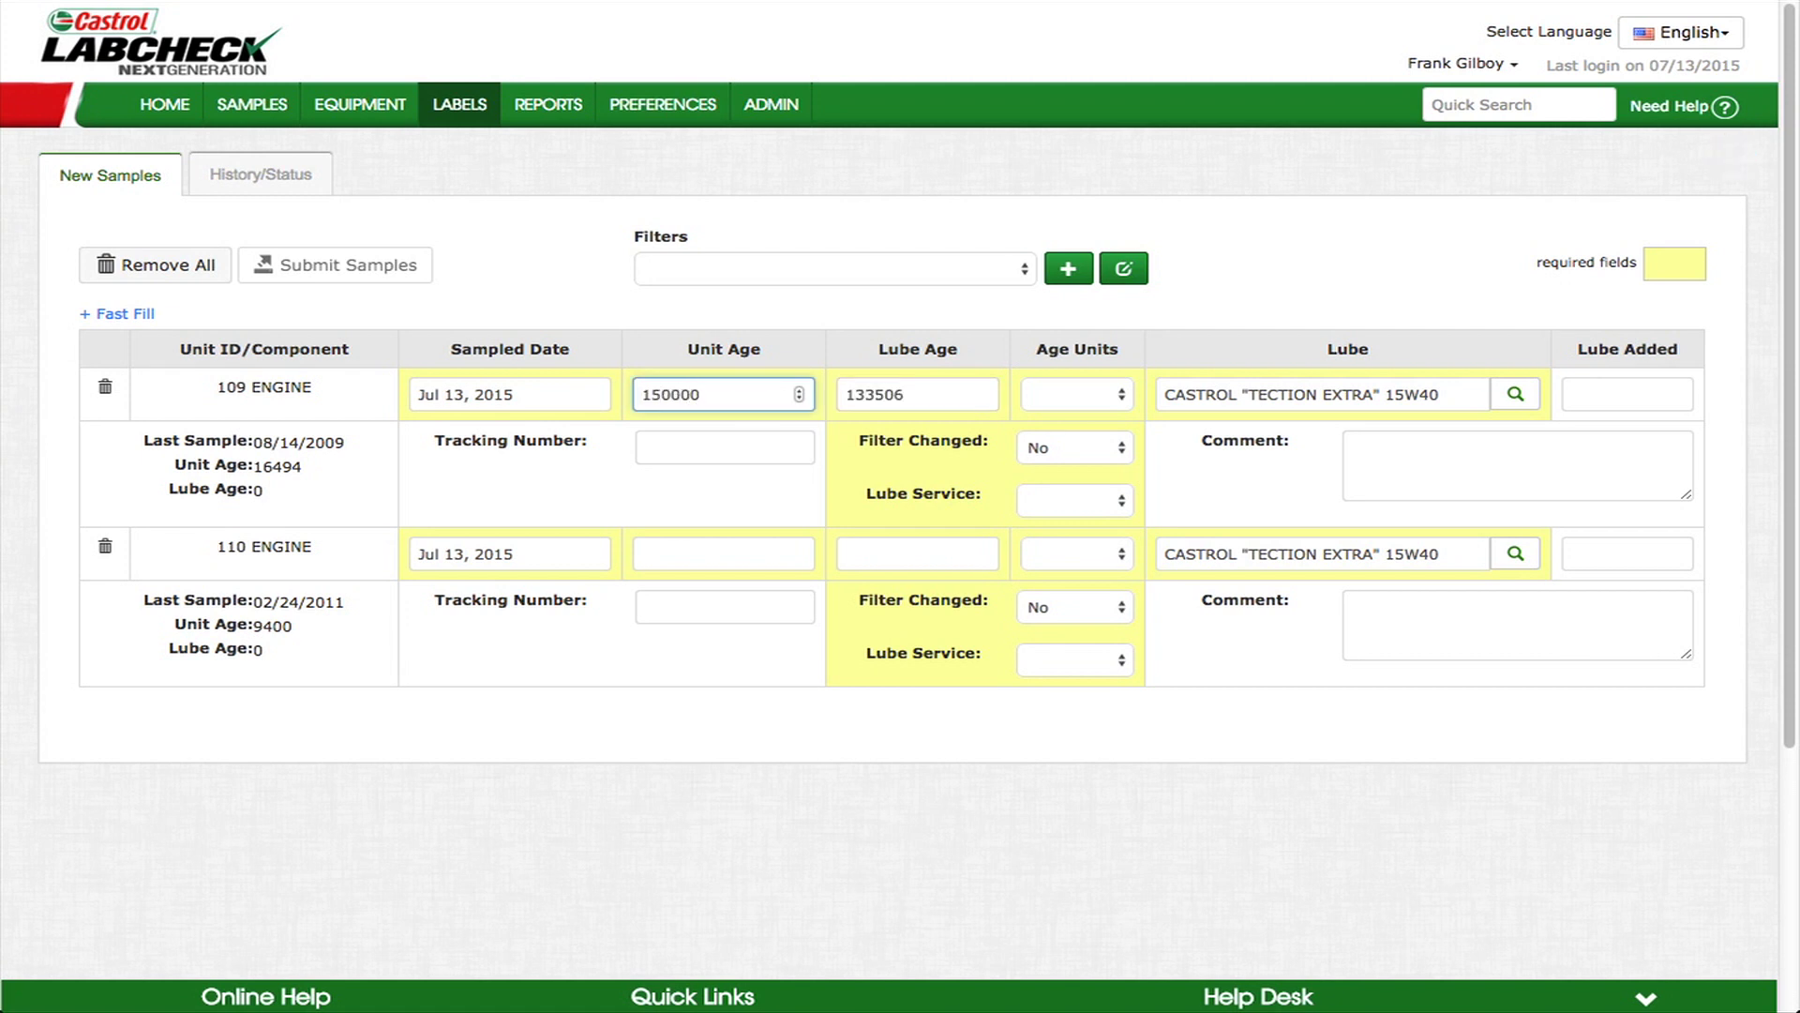
left_click(1126, 399)
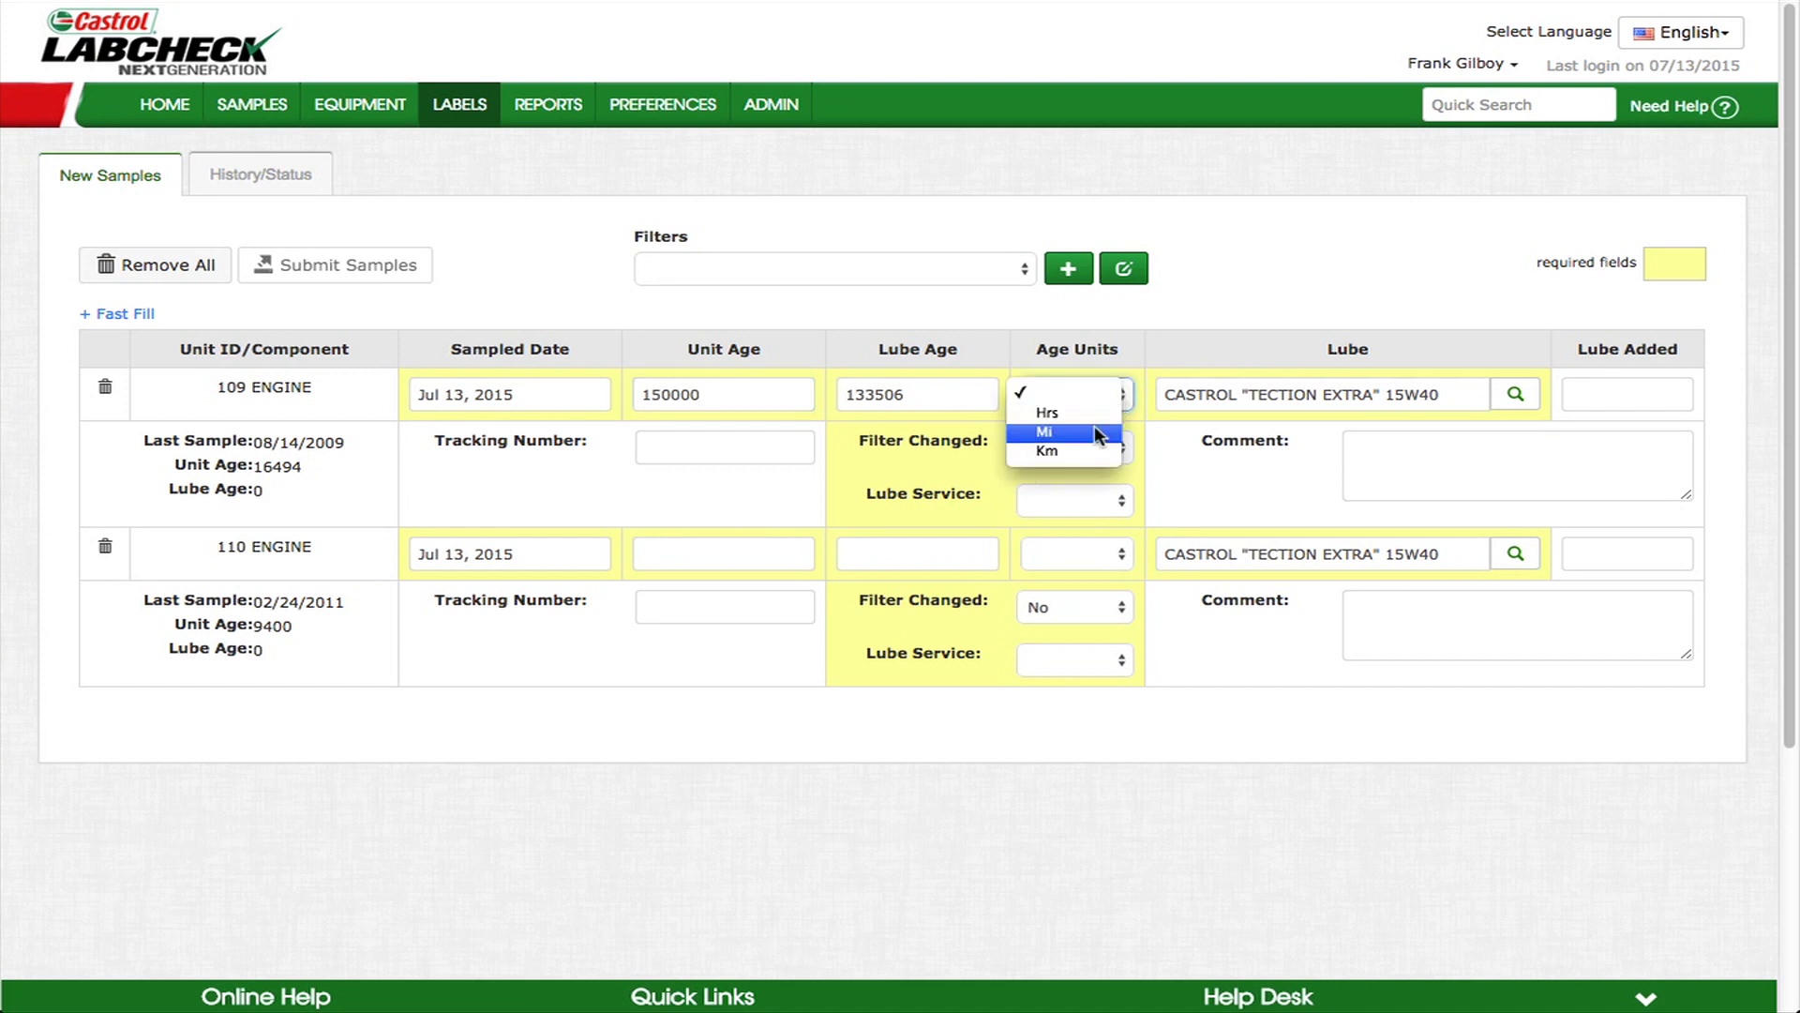
left_click(1094, 427)
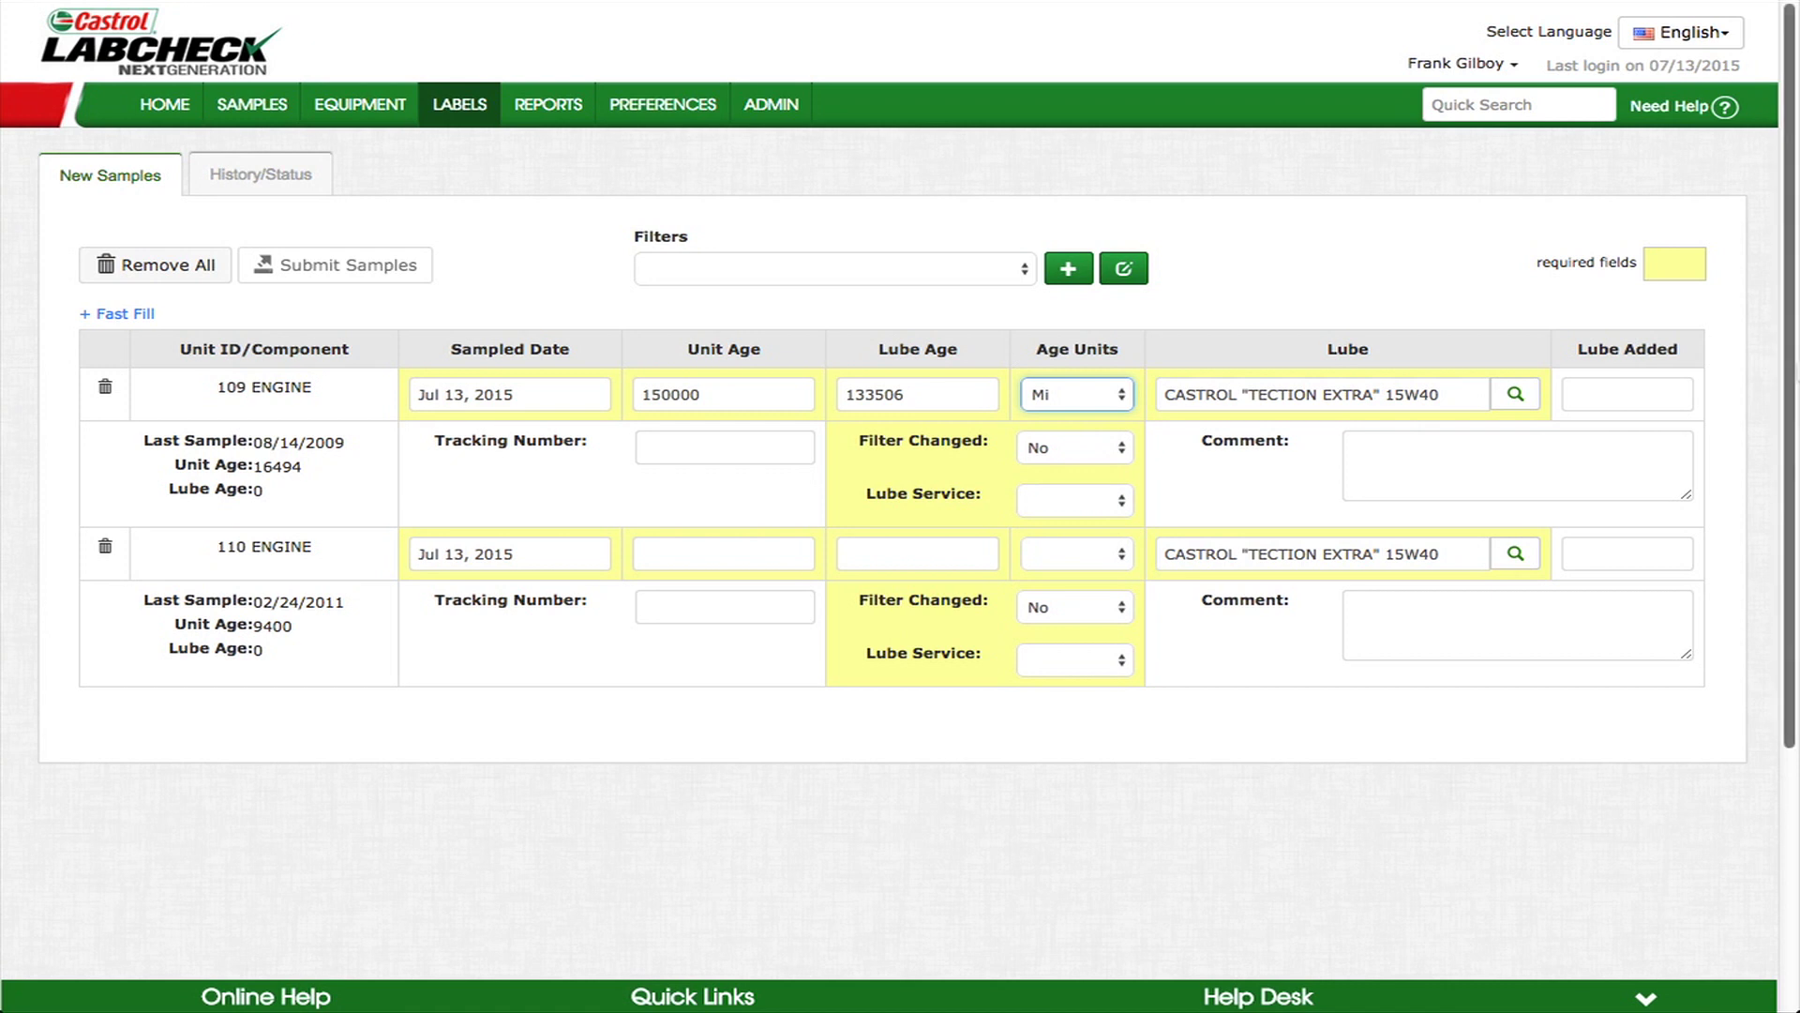
left_click(737, 555)
type("1")
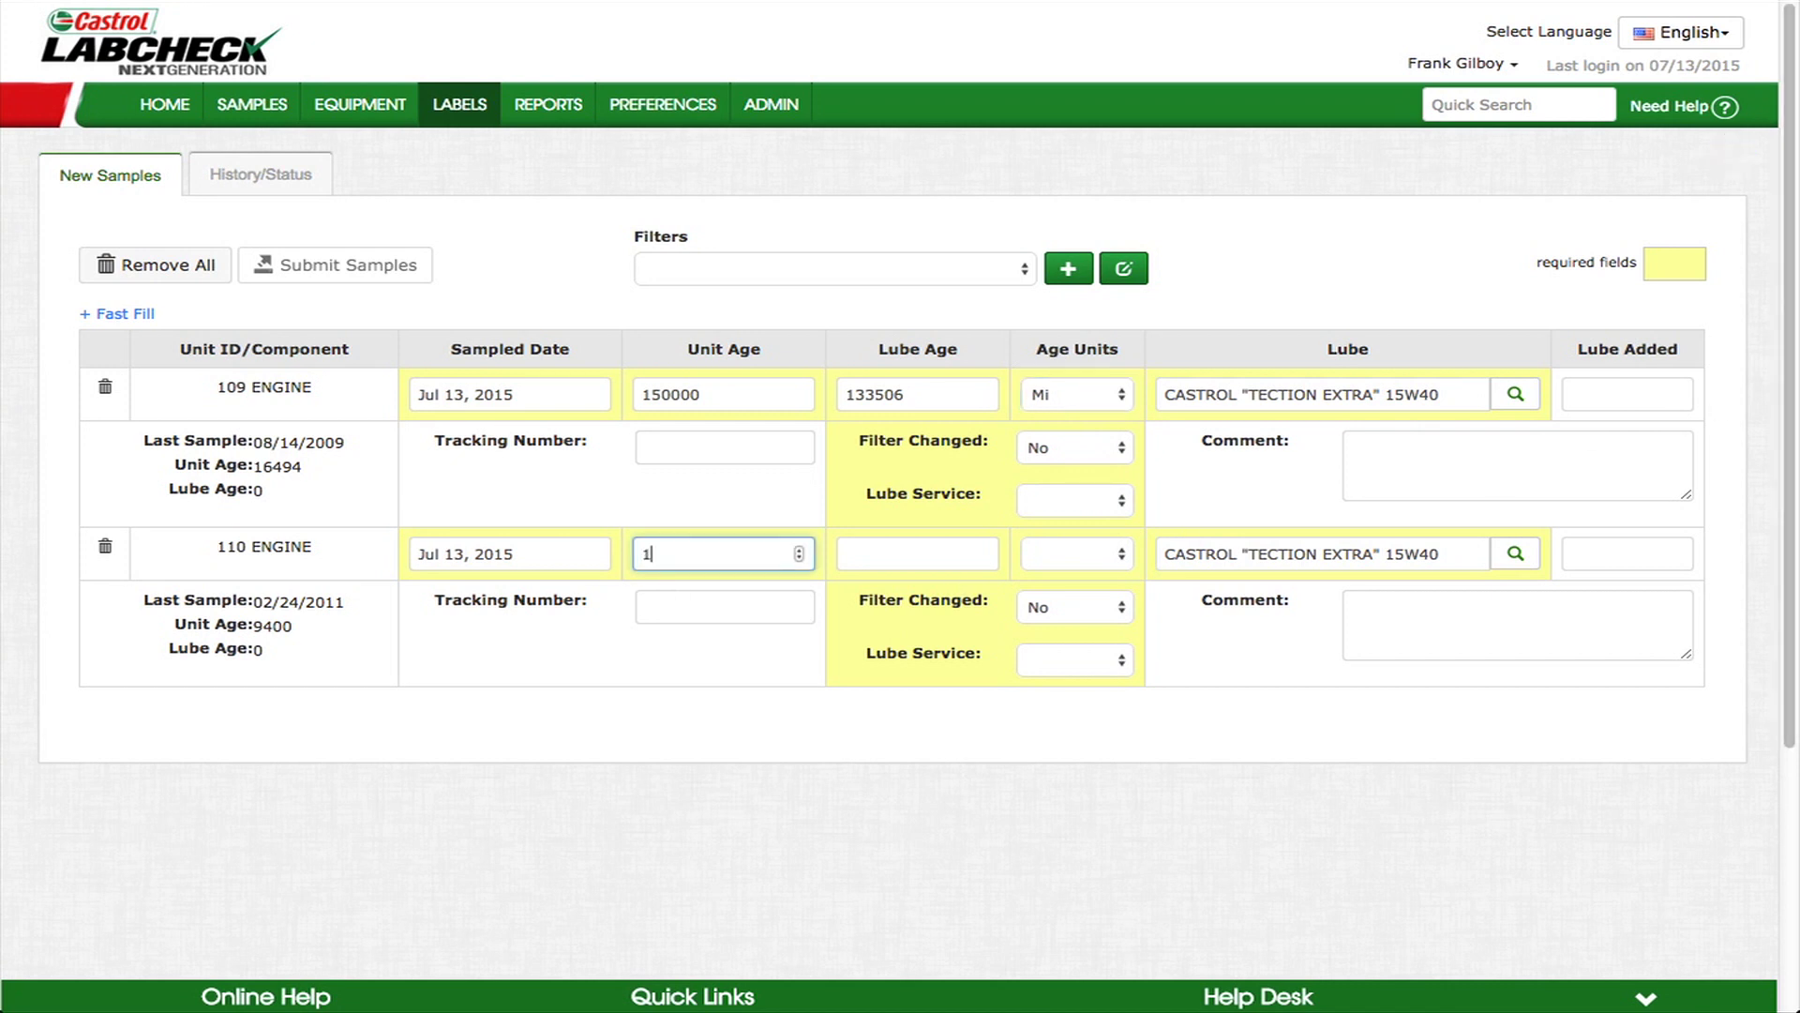
type("35000")
- Set engine 109's lube to CASTROL TECTION 15W40 from the lube suggestions
left_click(1471, 398)
key("BackSpace")
type("4")
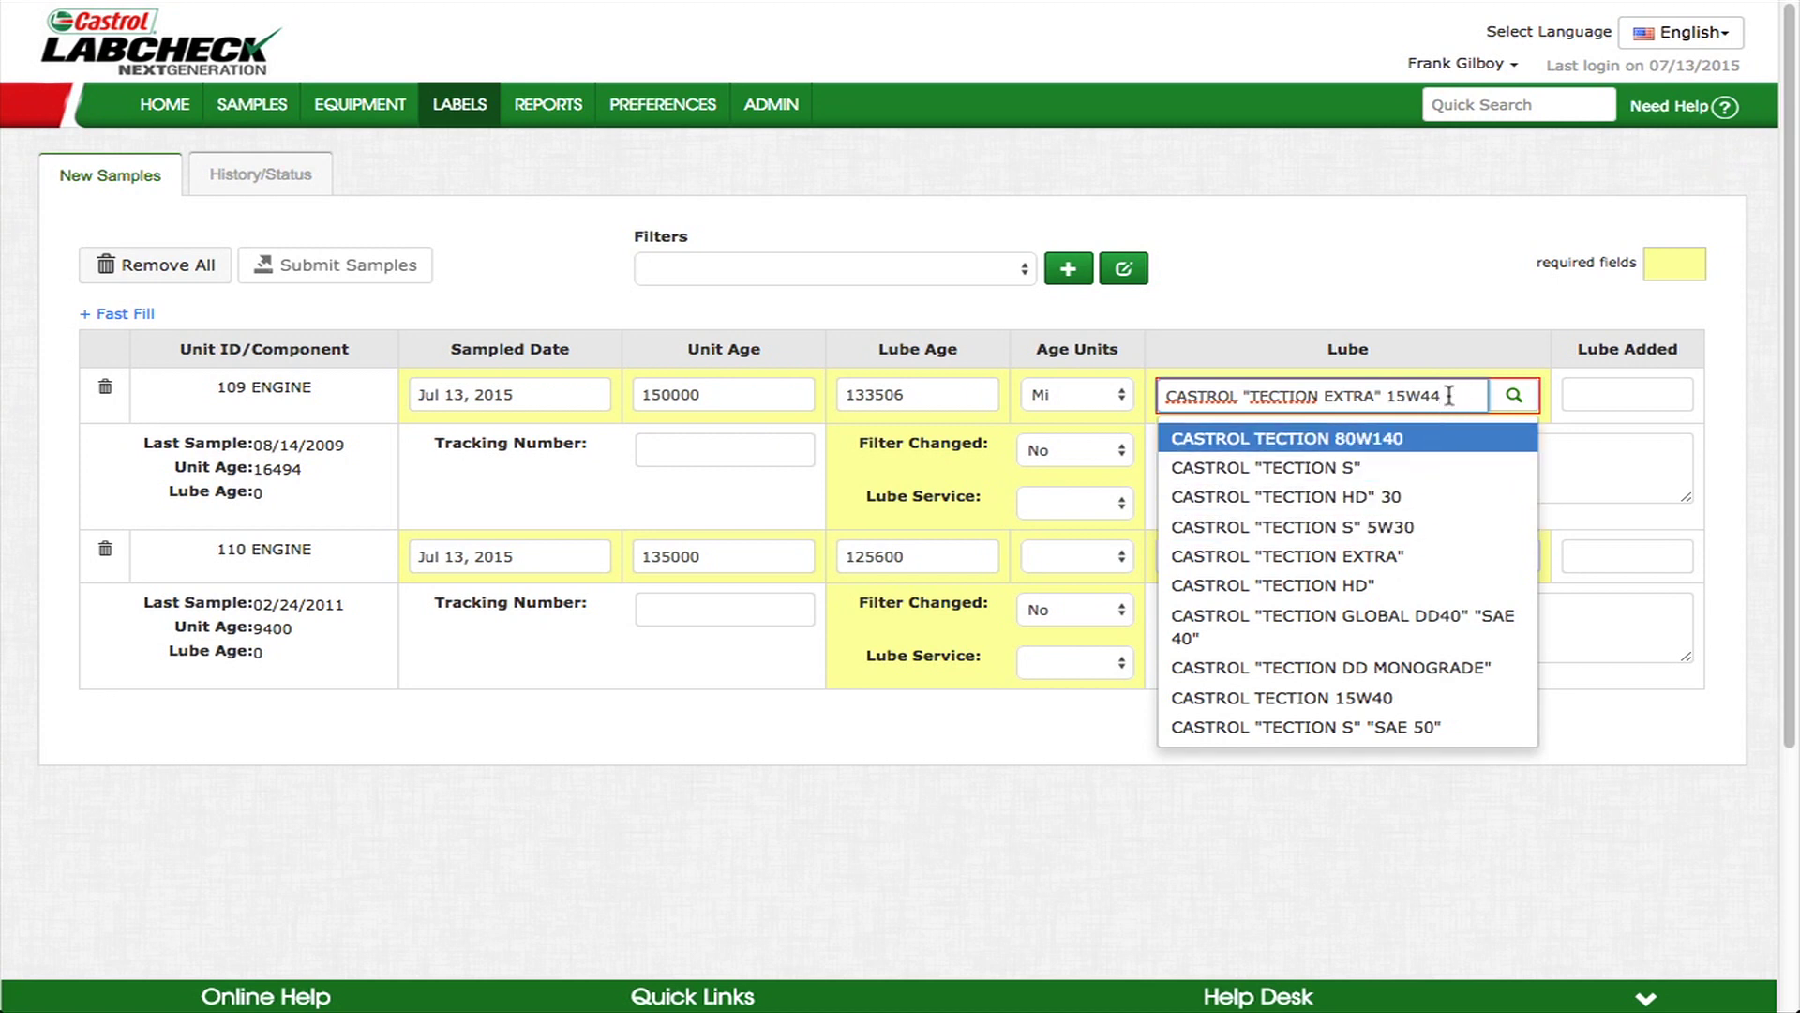
left_click(1457, 355)
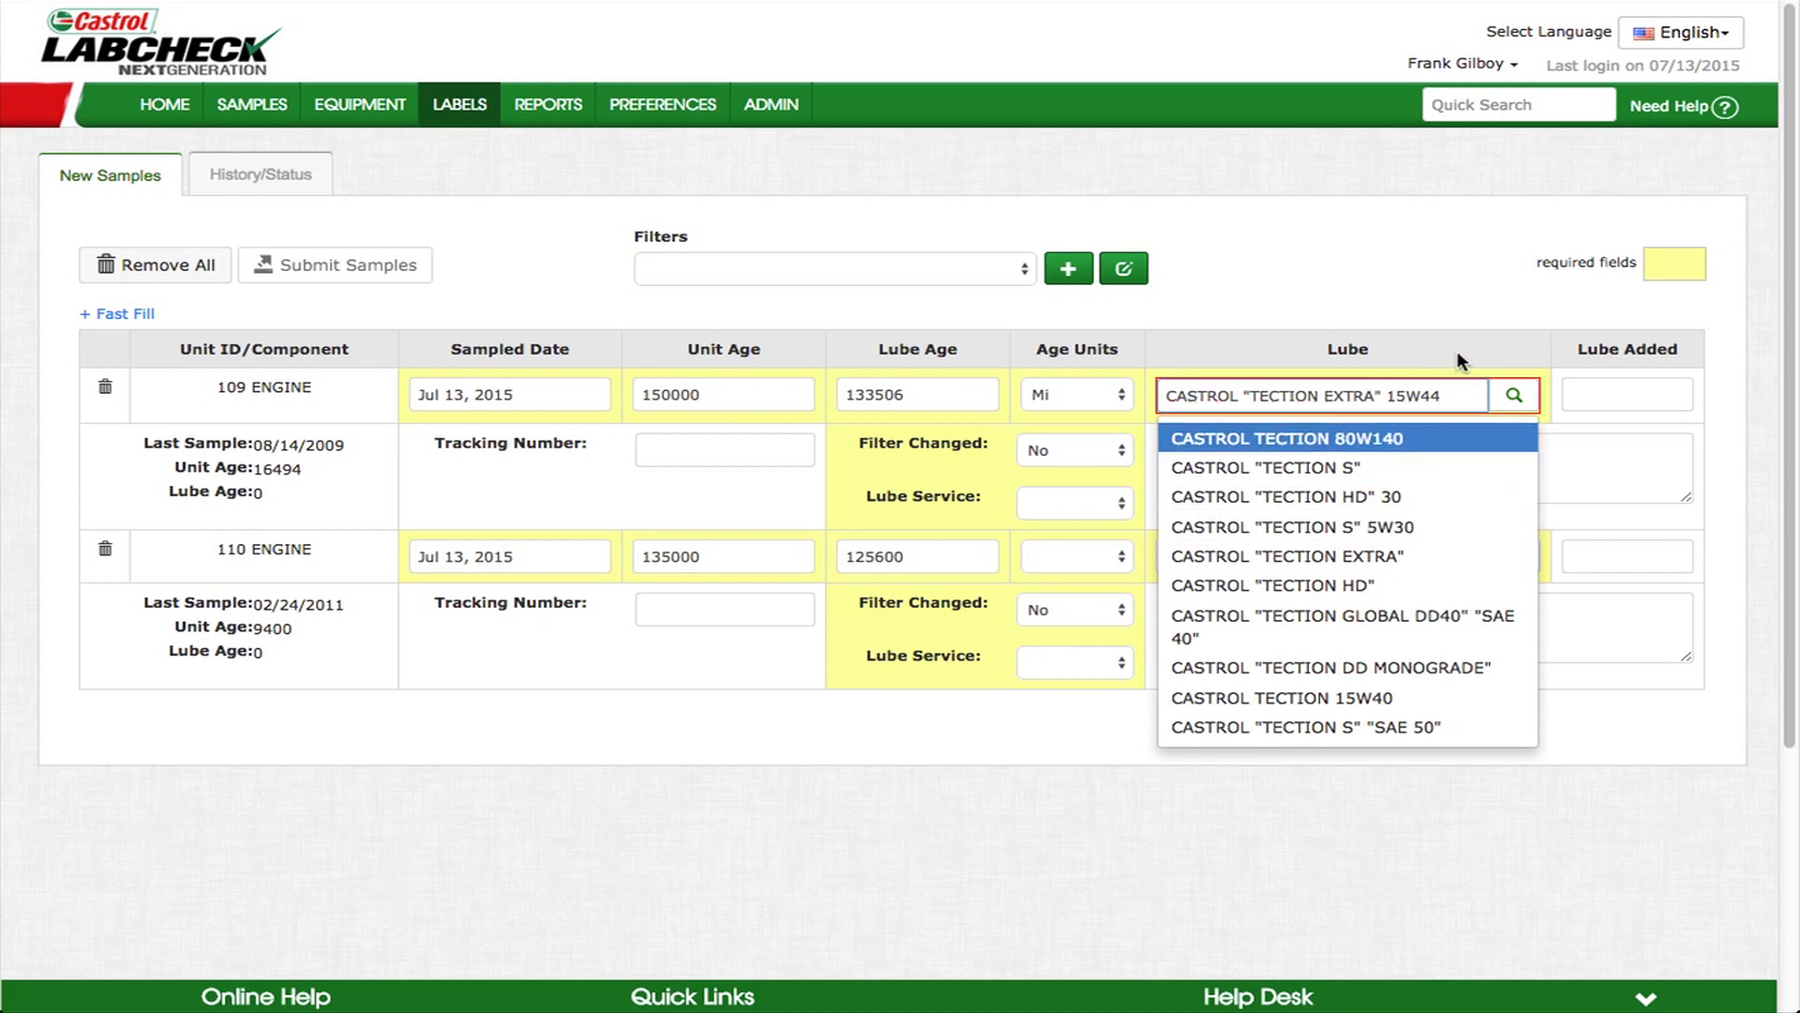
left_click(1515, 397)
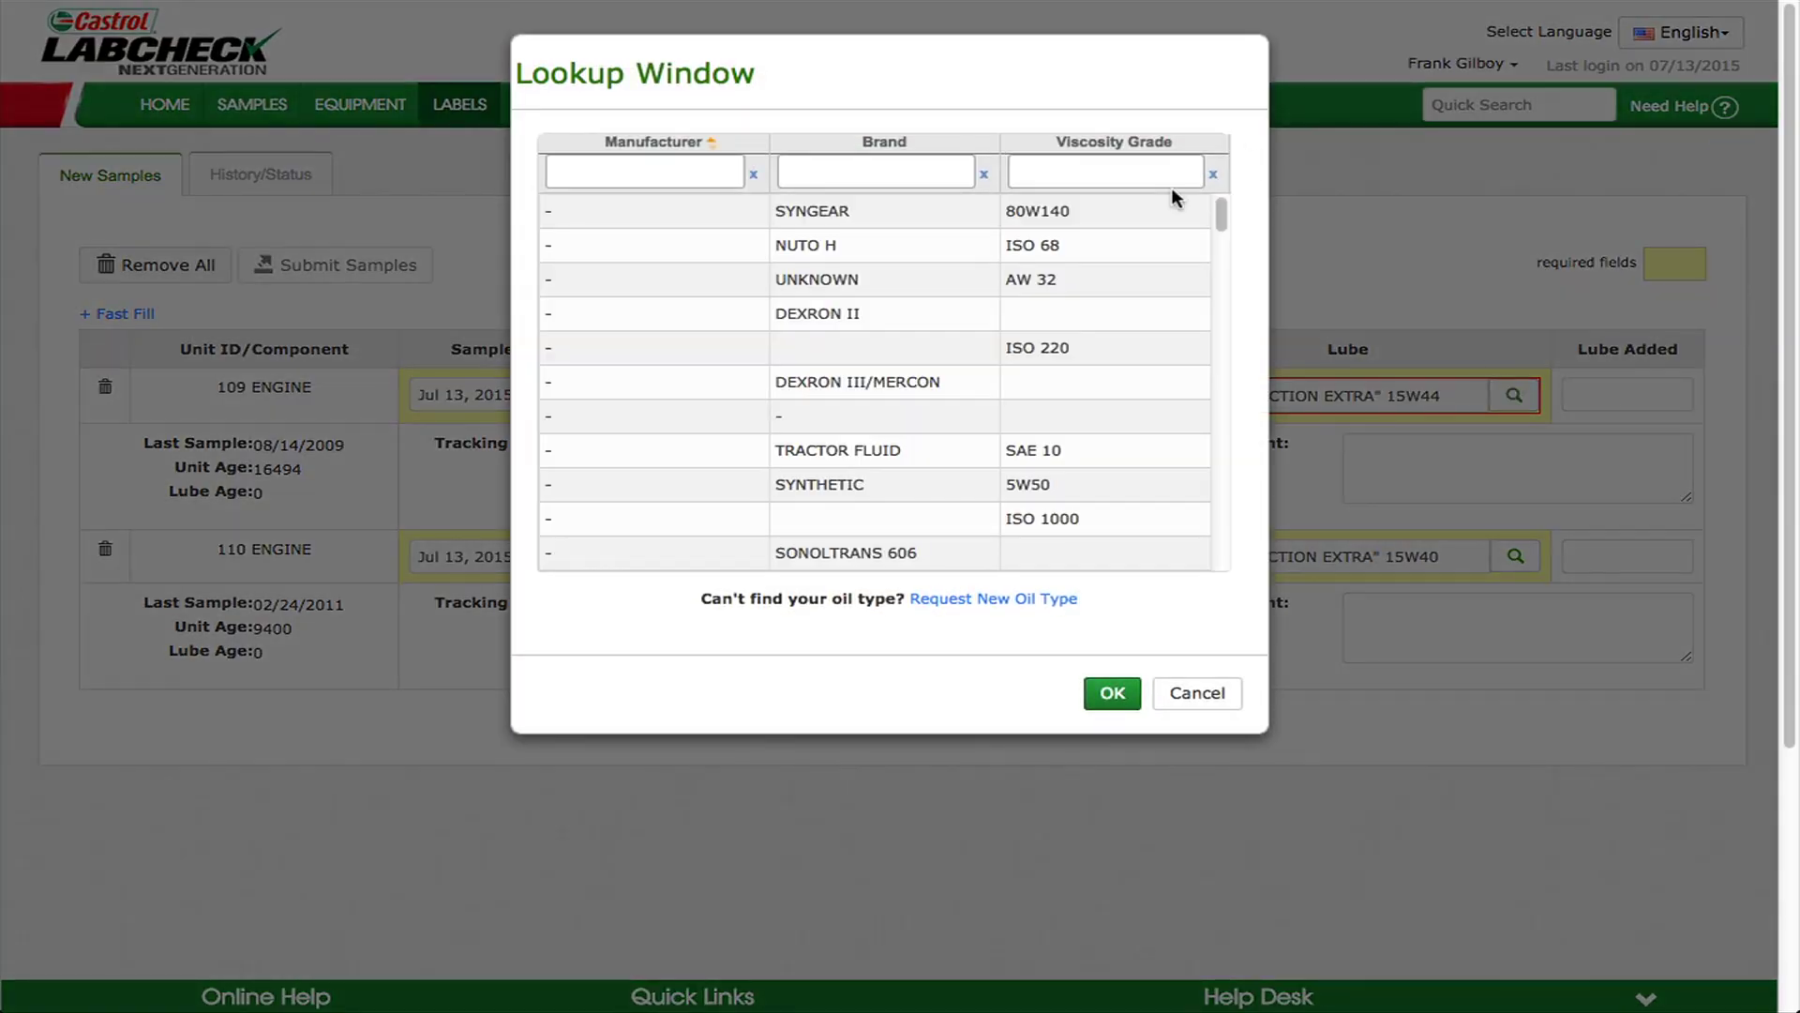
left_click(1212, 692)
left_click(1456, 394)
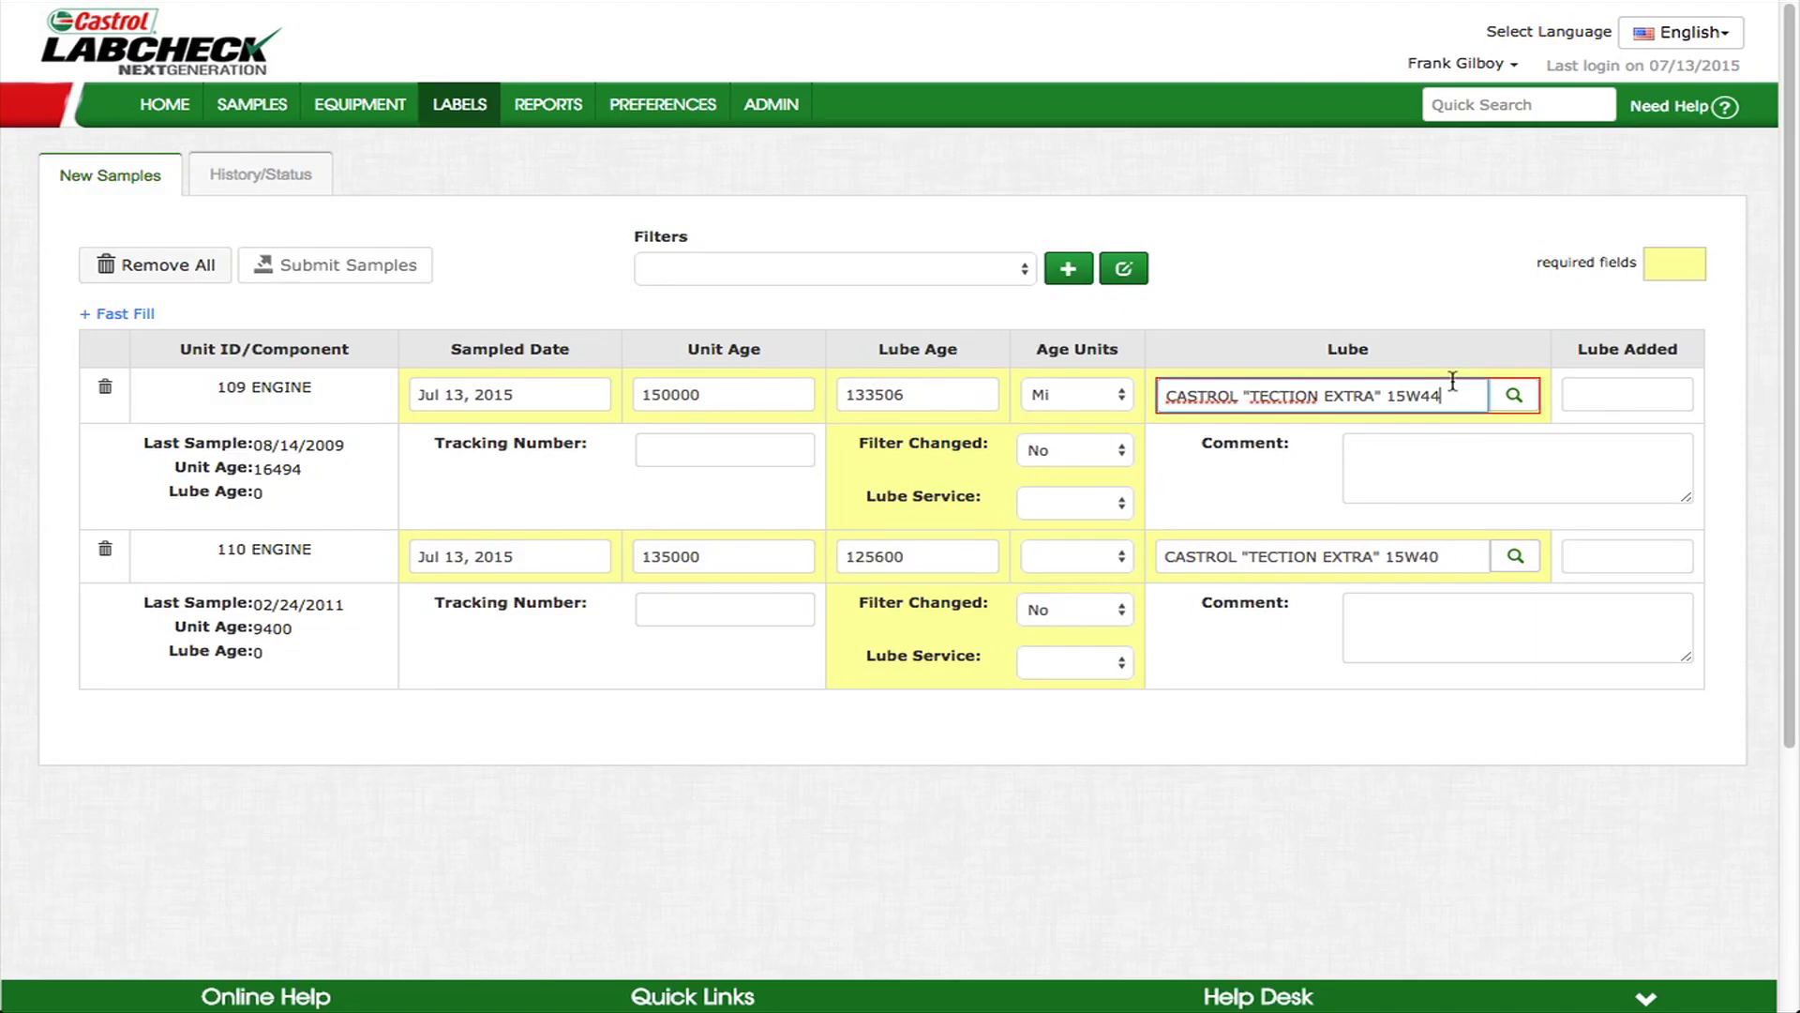
key("BackSpace")
type("0")
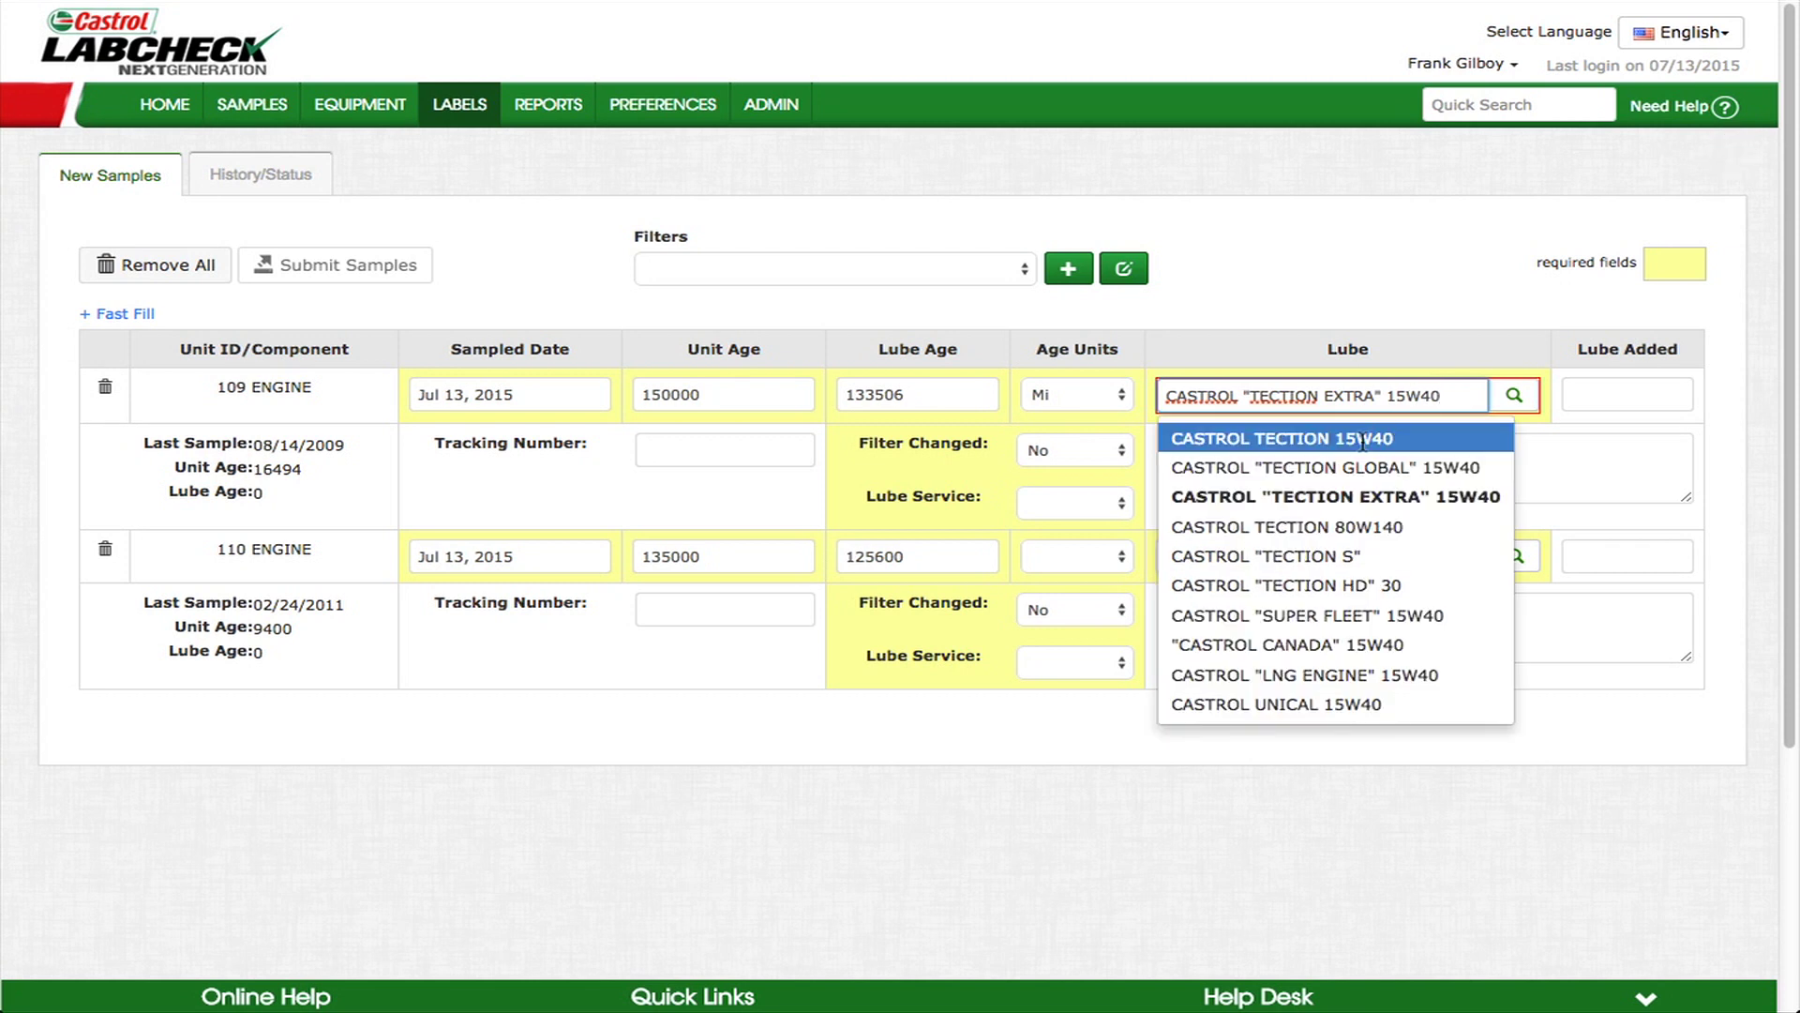
left_click(1362, 444)
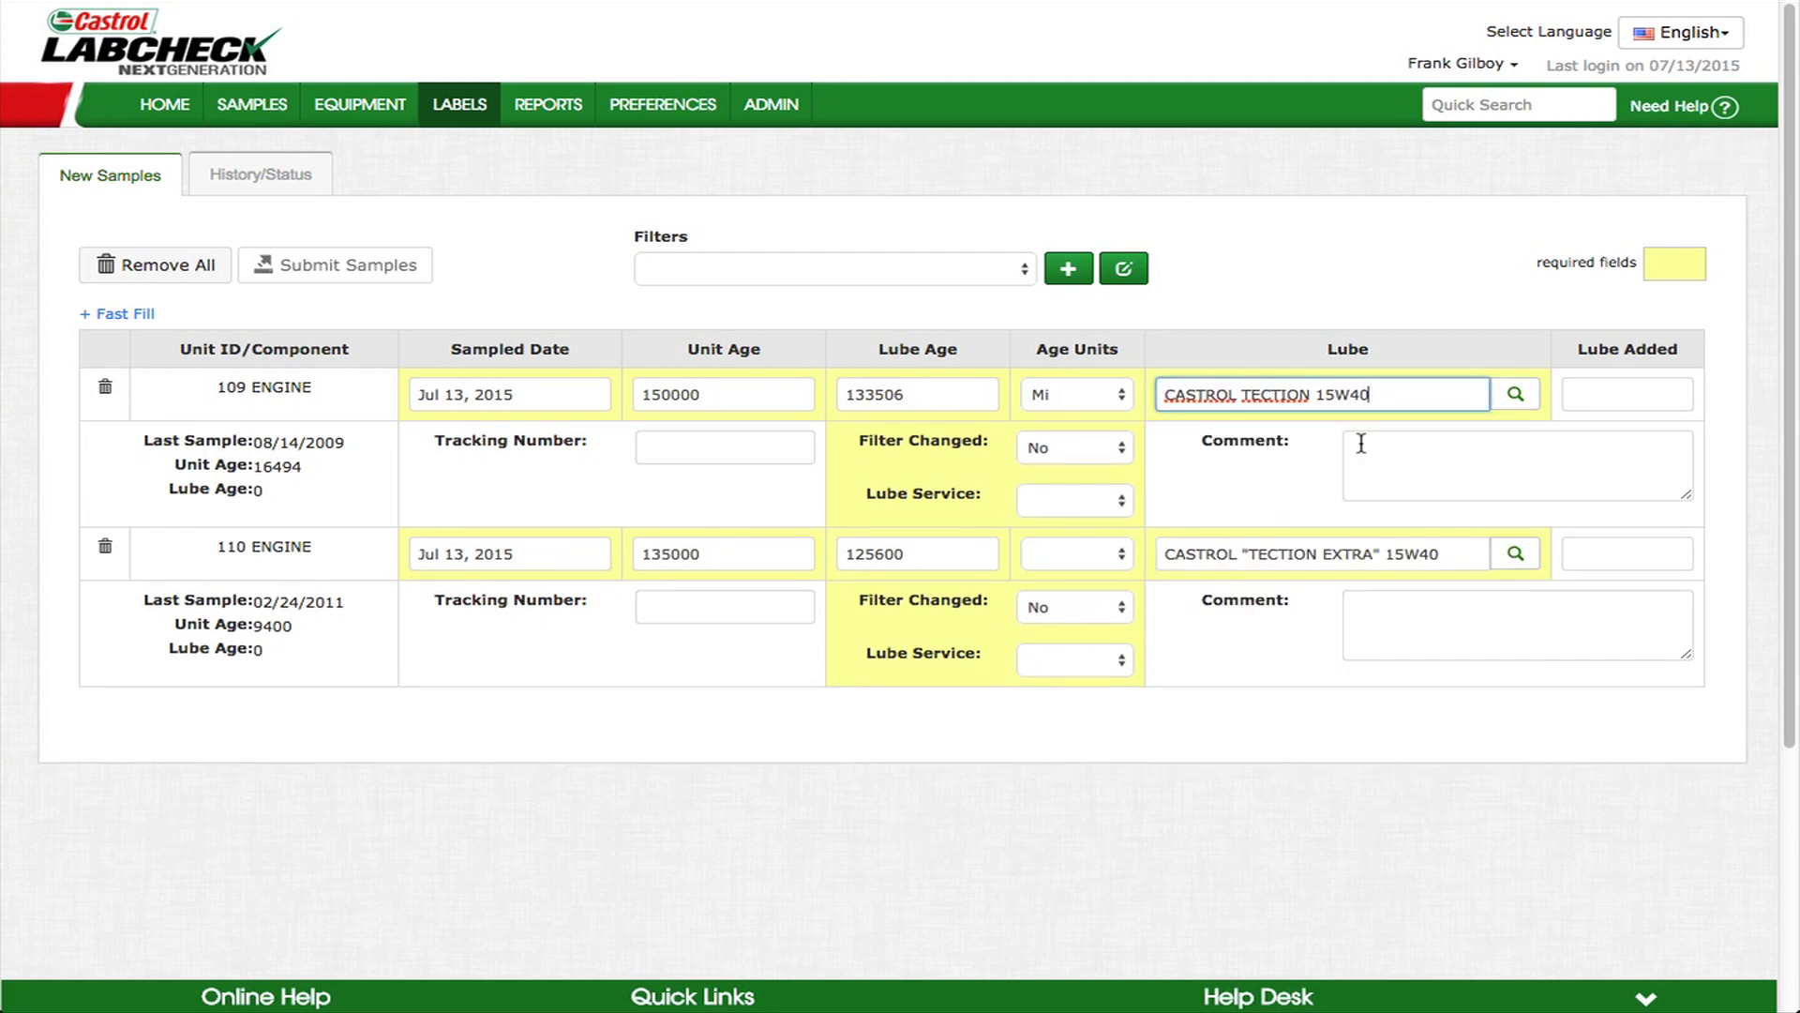
- Set Lube Service to Changed for both engines and 110's age units to miles
left_click(1094, 506)
left_click(1059, 532)
left_click(1104, 661)
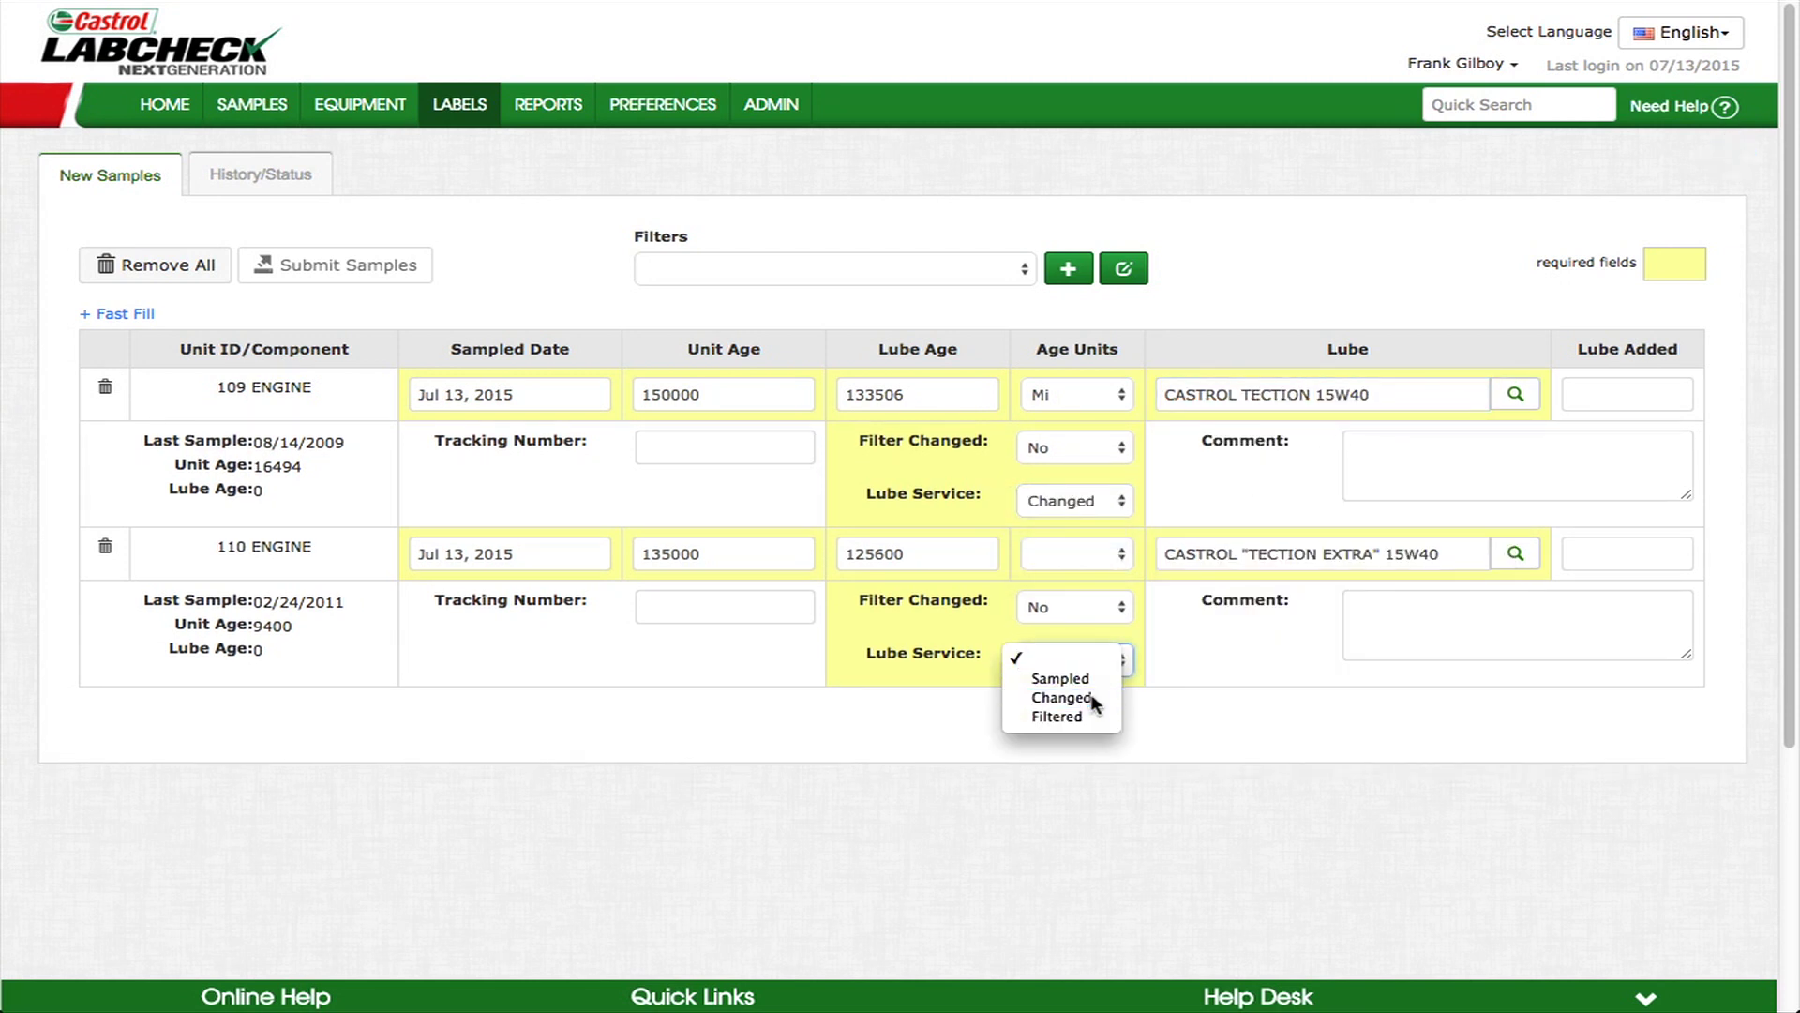
left_click(1088, 698)
left_click(1110, 554)
left_click(1086, 590)
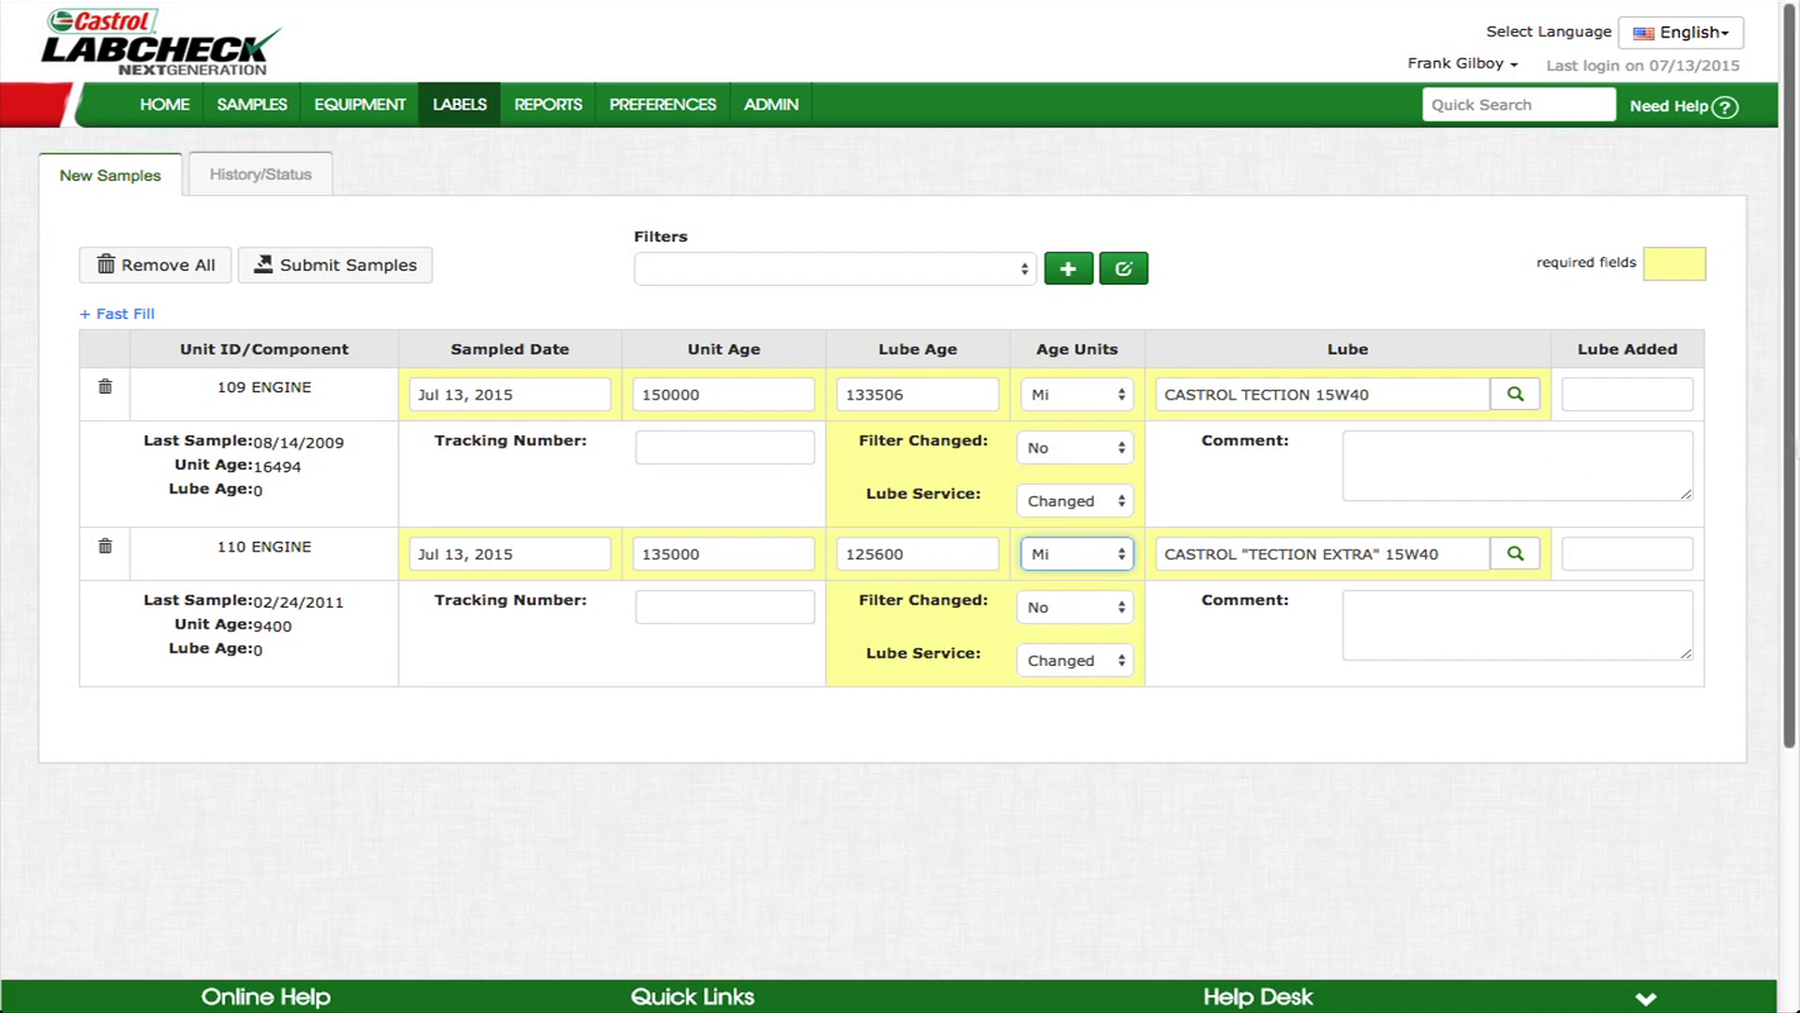
left_click(130, 313)
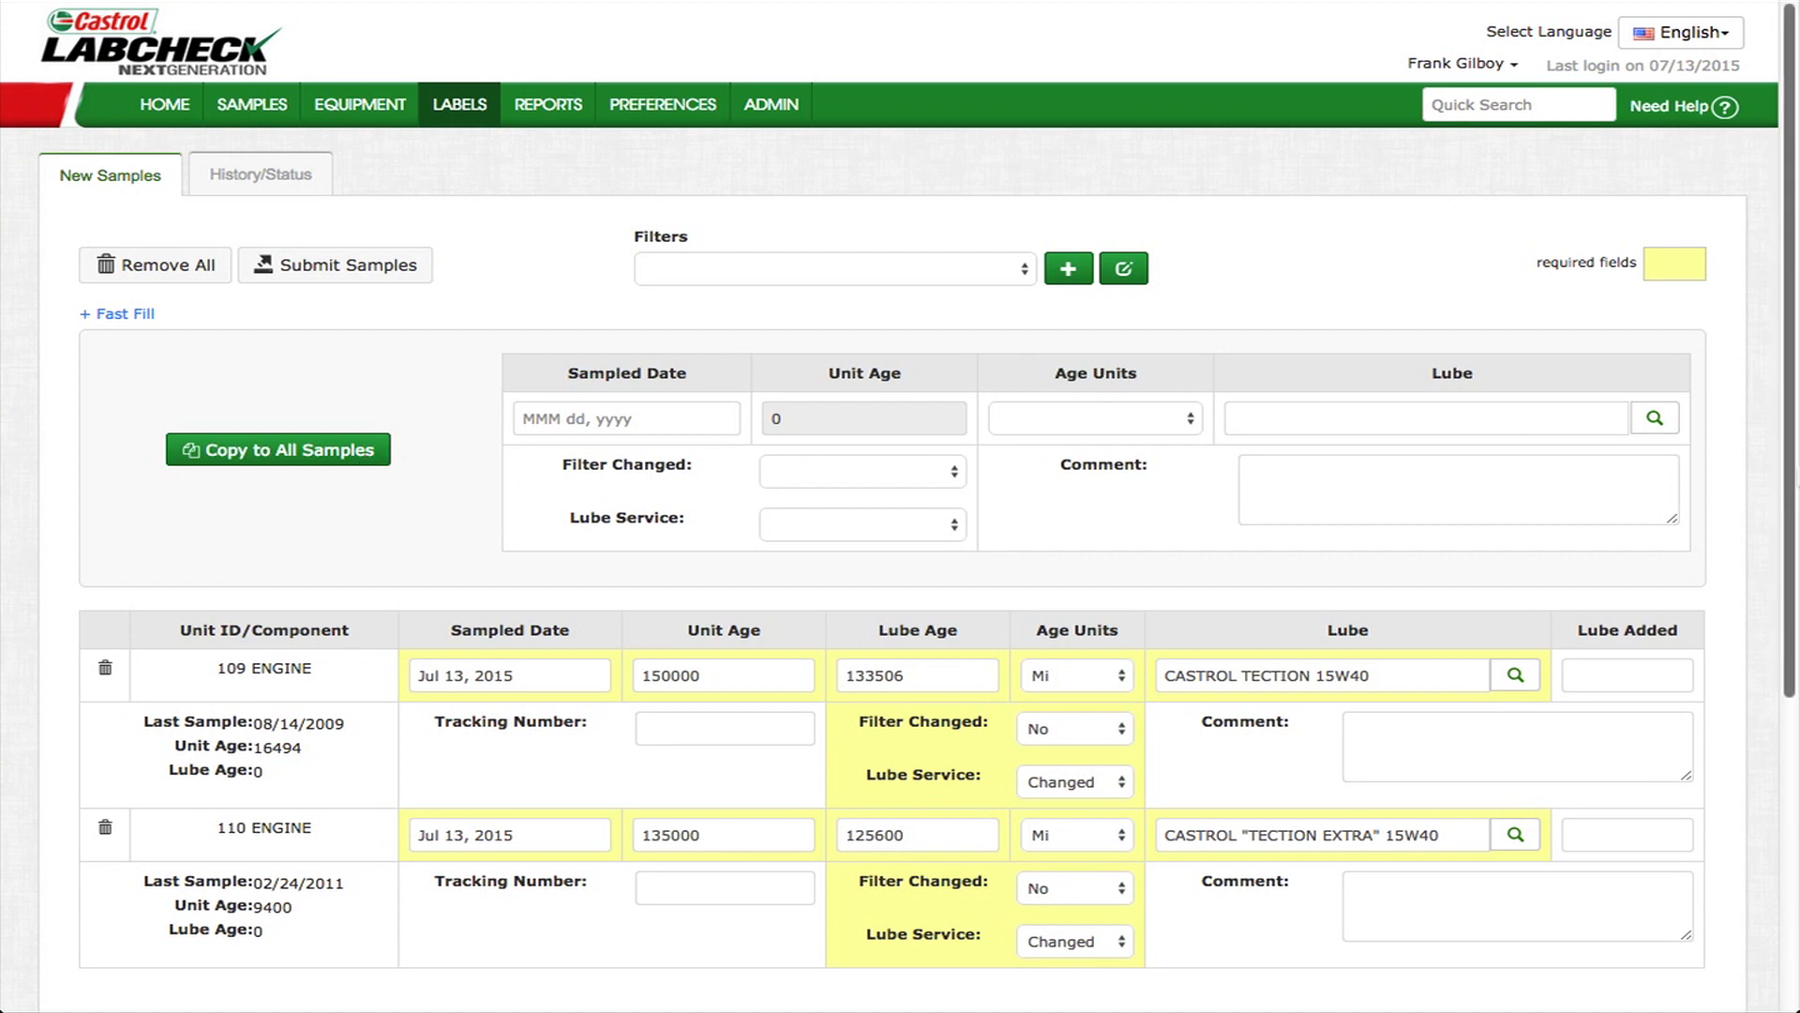
- Submit both engine samples and acknowledge their auto-generated tracking numbers
left_click(332, 272)
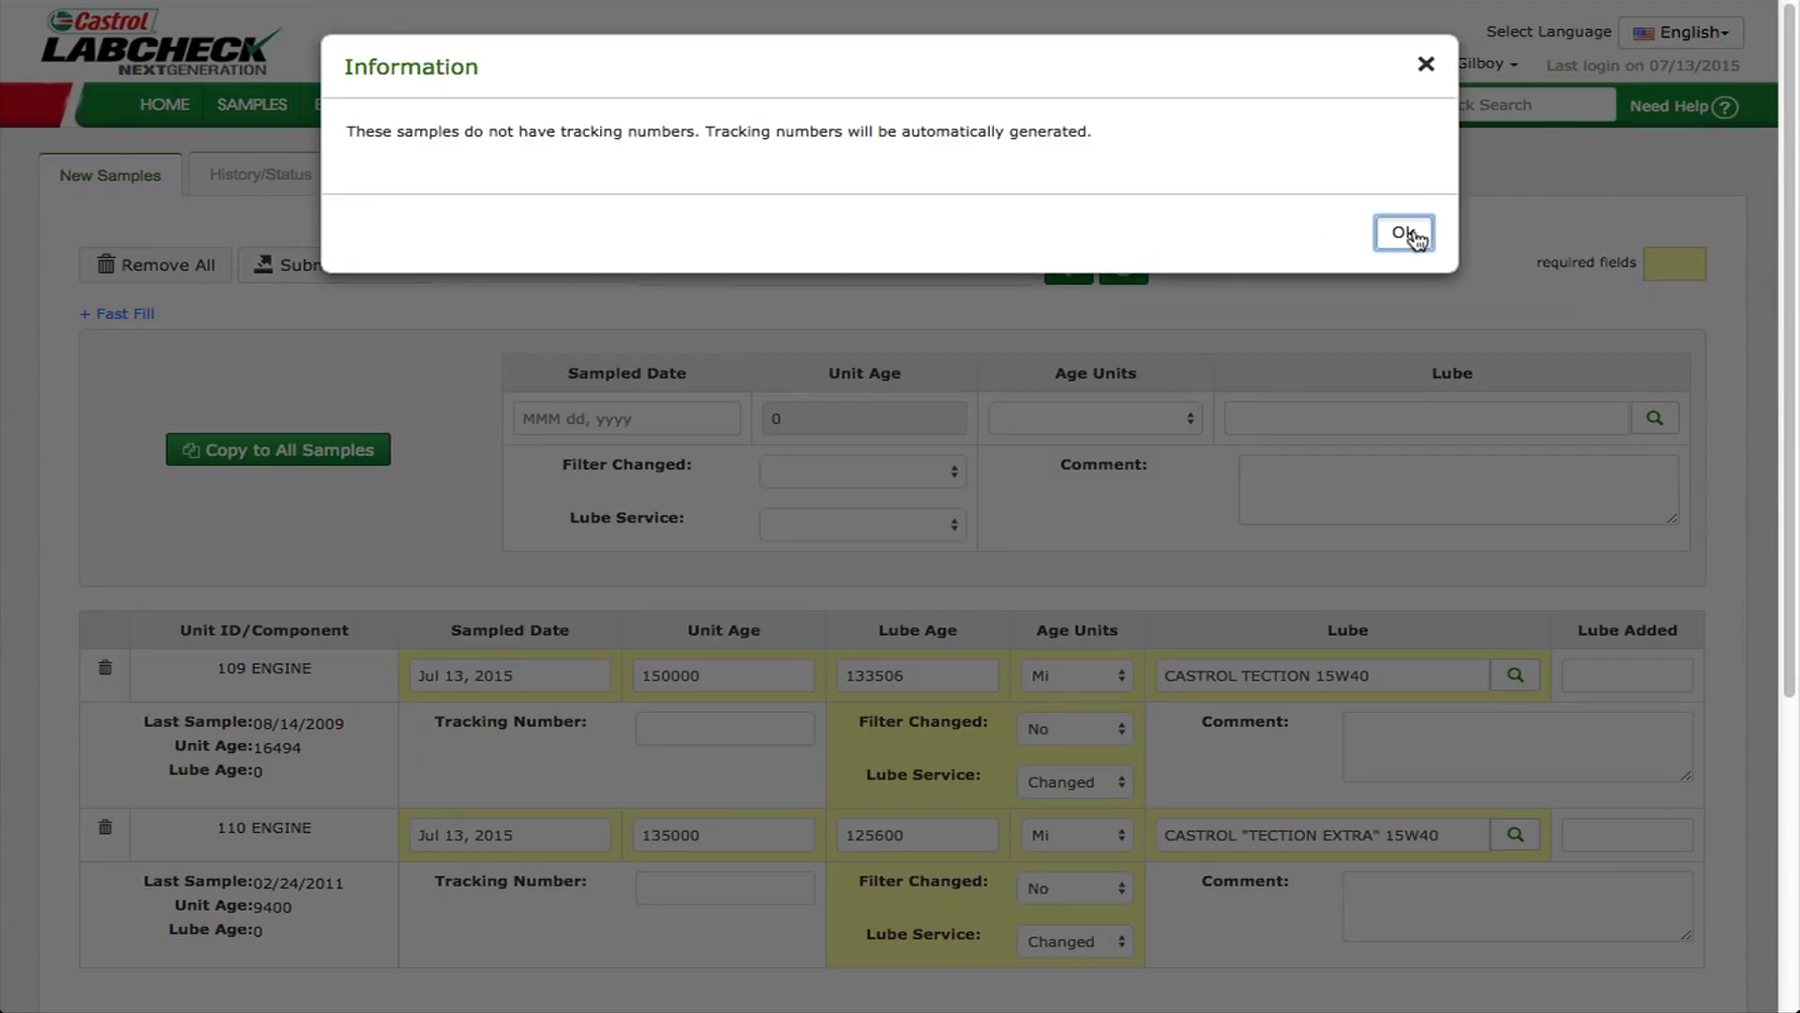
left_click(1408, 223)
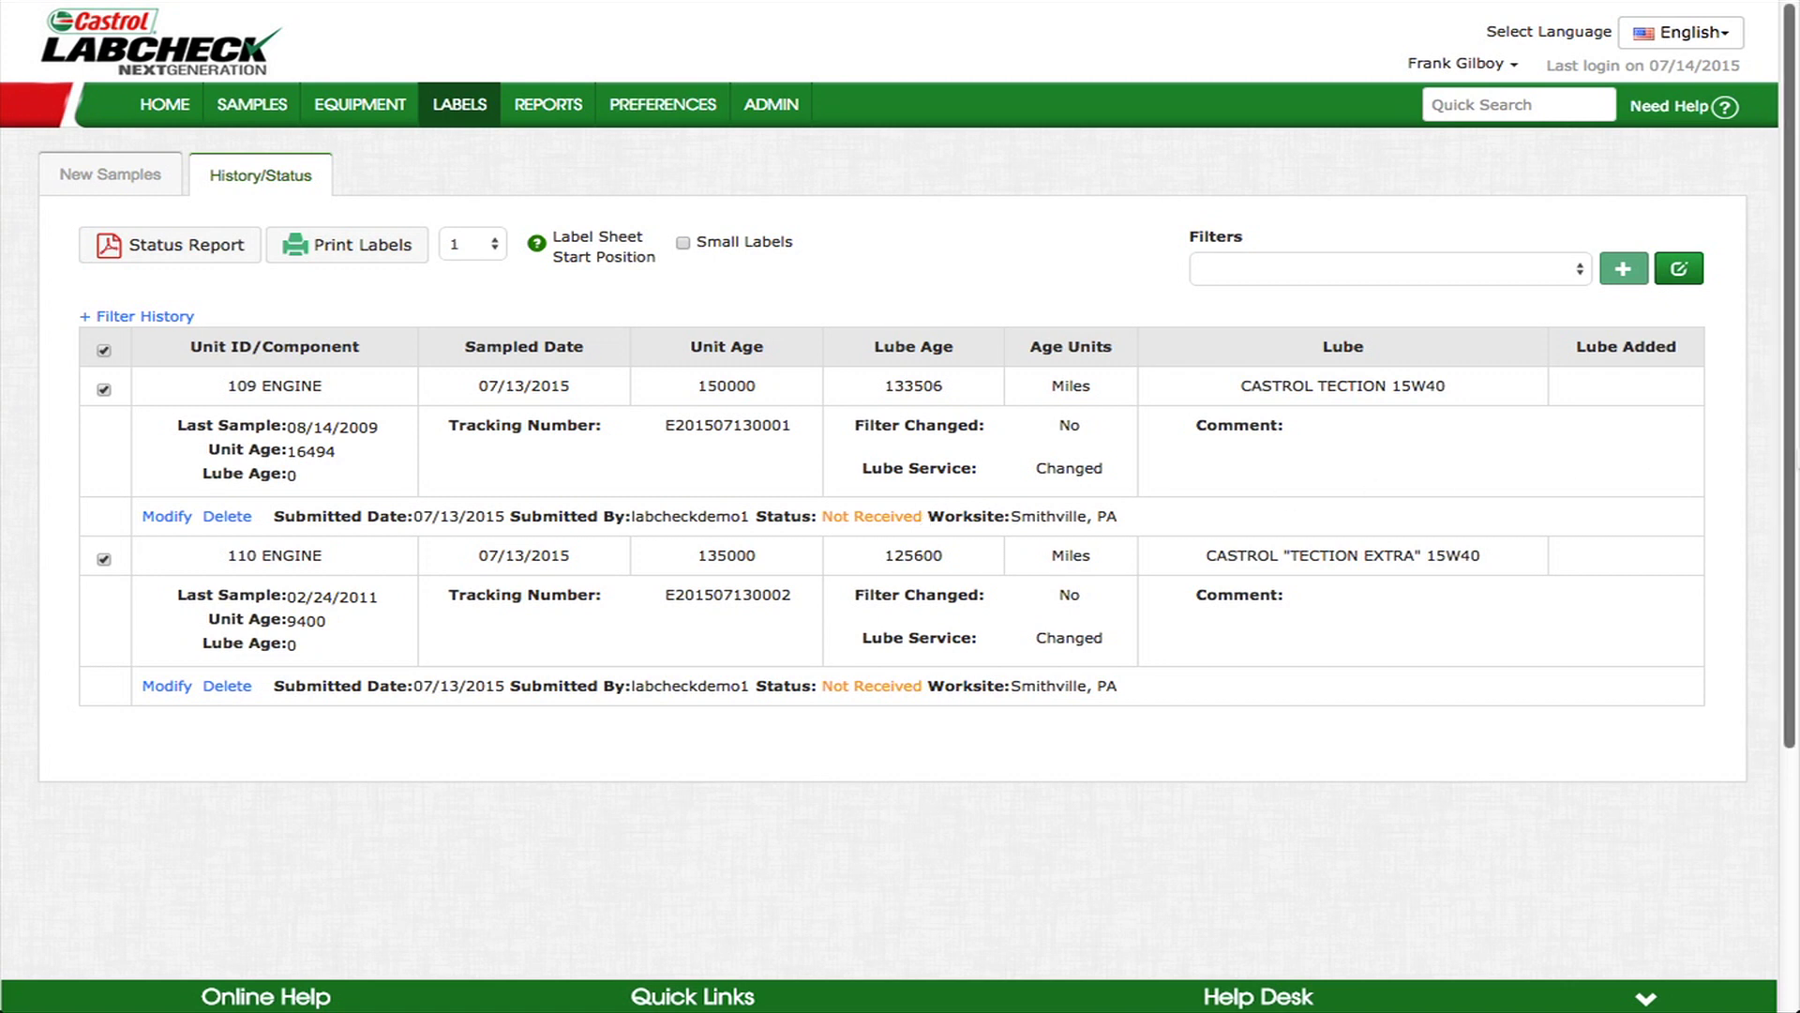
- Print labels for the two submitted samples starting at label sheet position 5
left_click(166, 316)
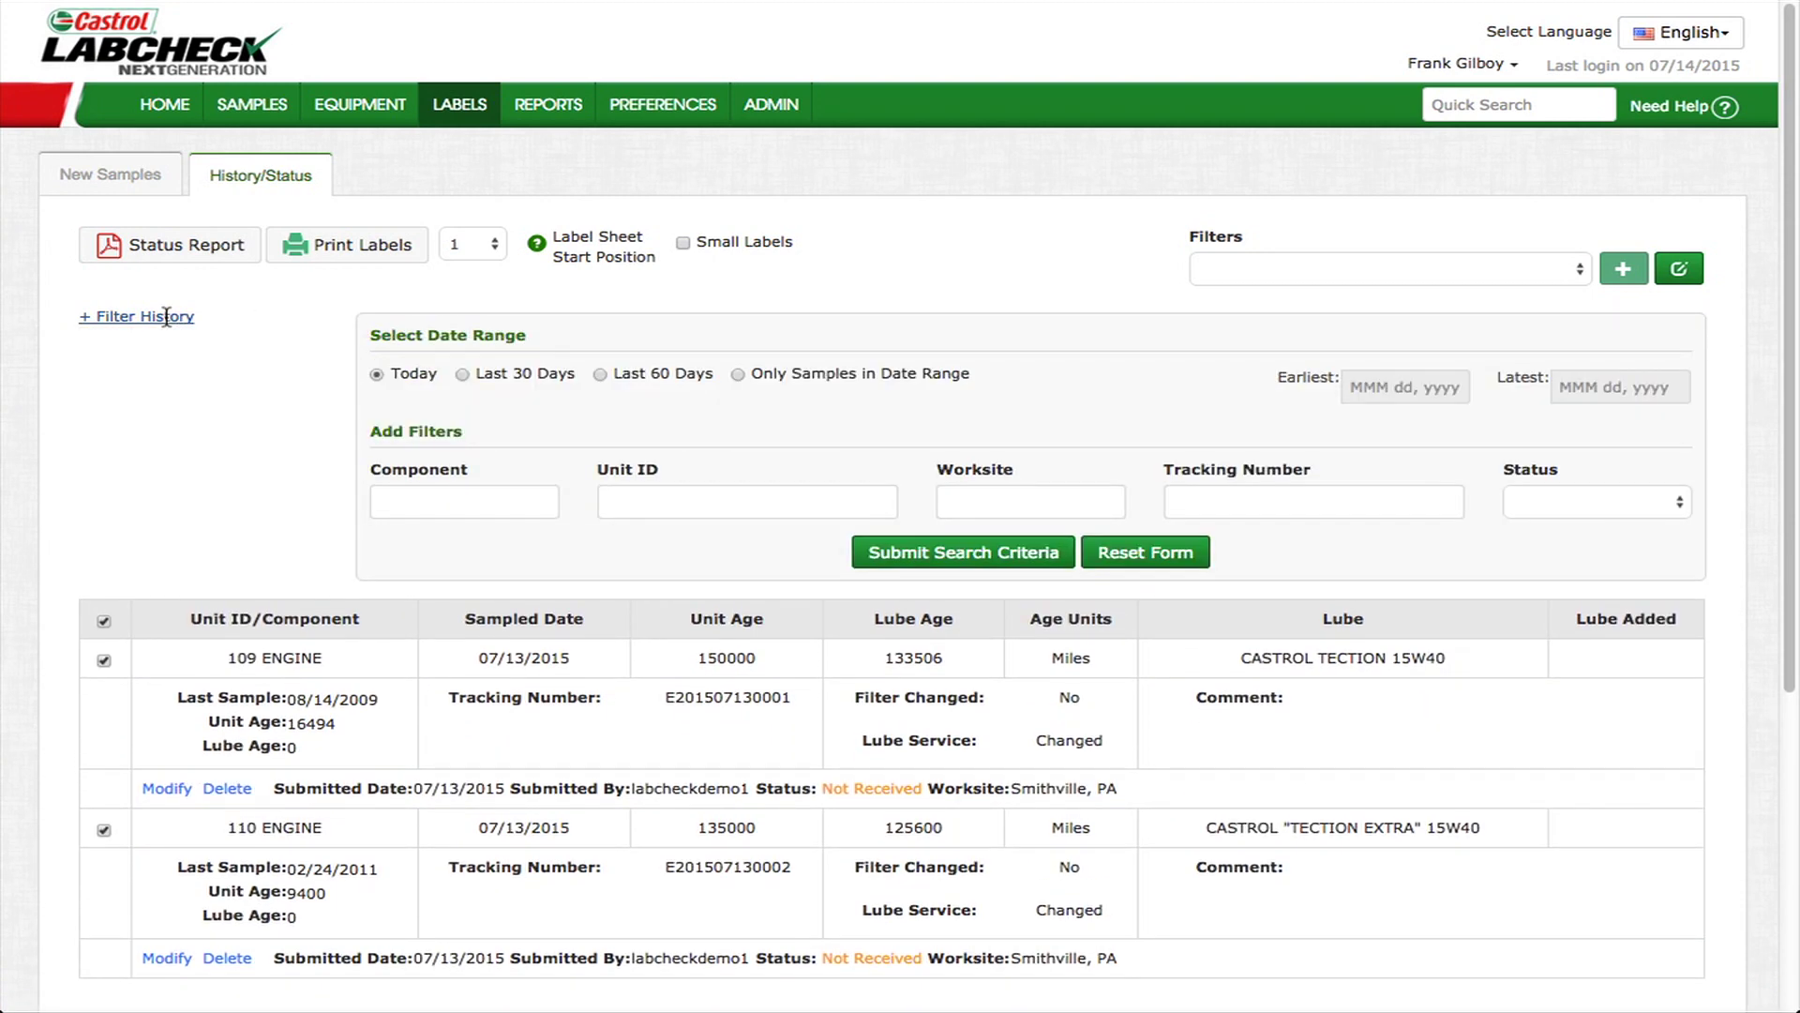
left_click(166, 316)
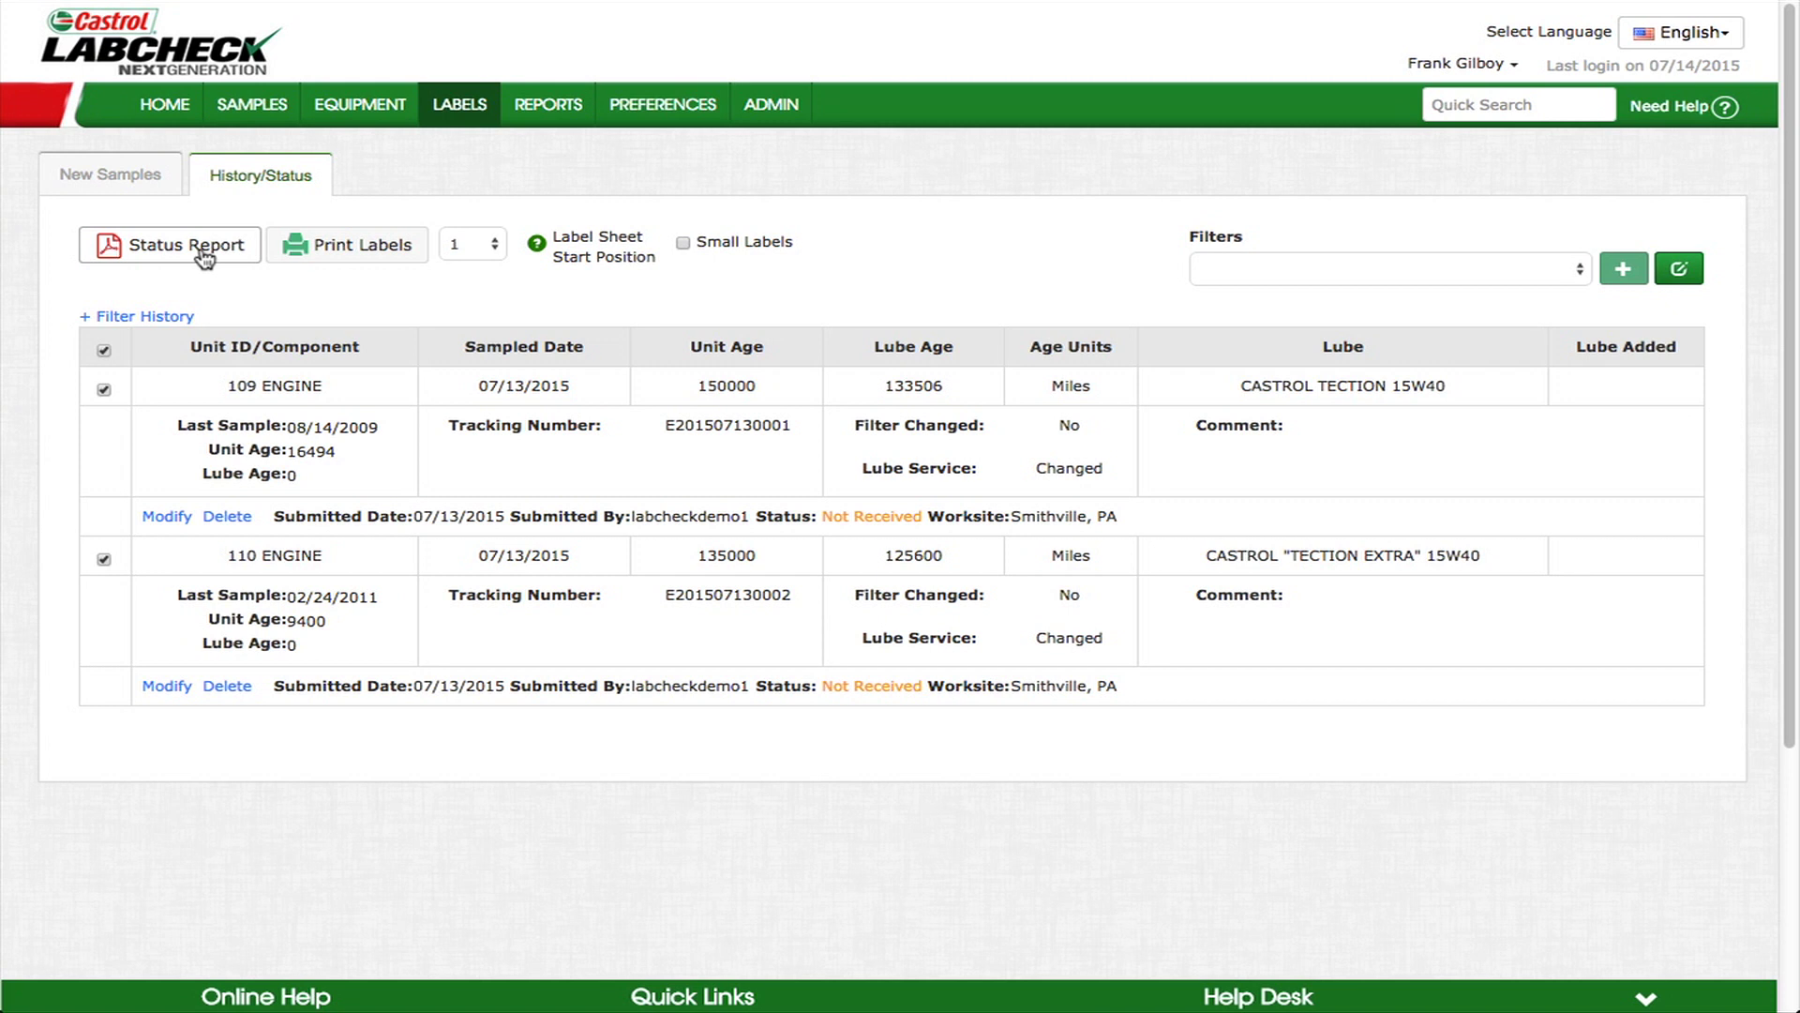
mouse_move(548, 249)
left_click(502, 249)
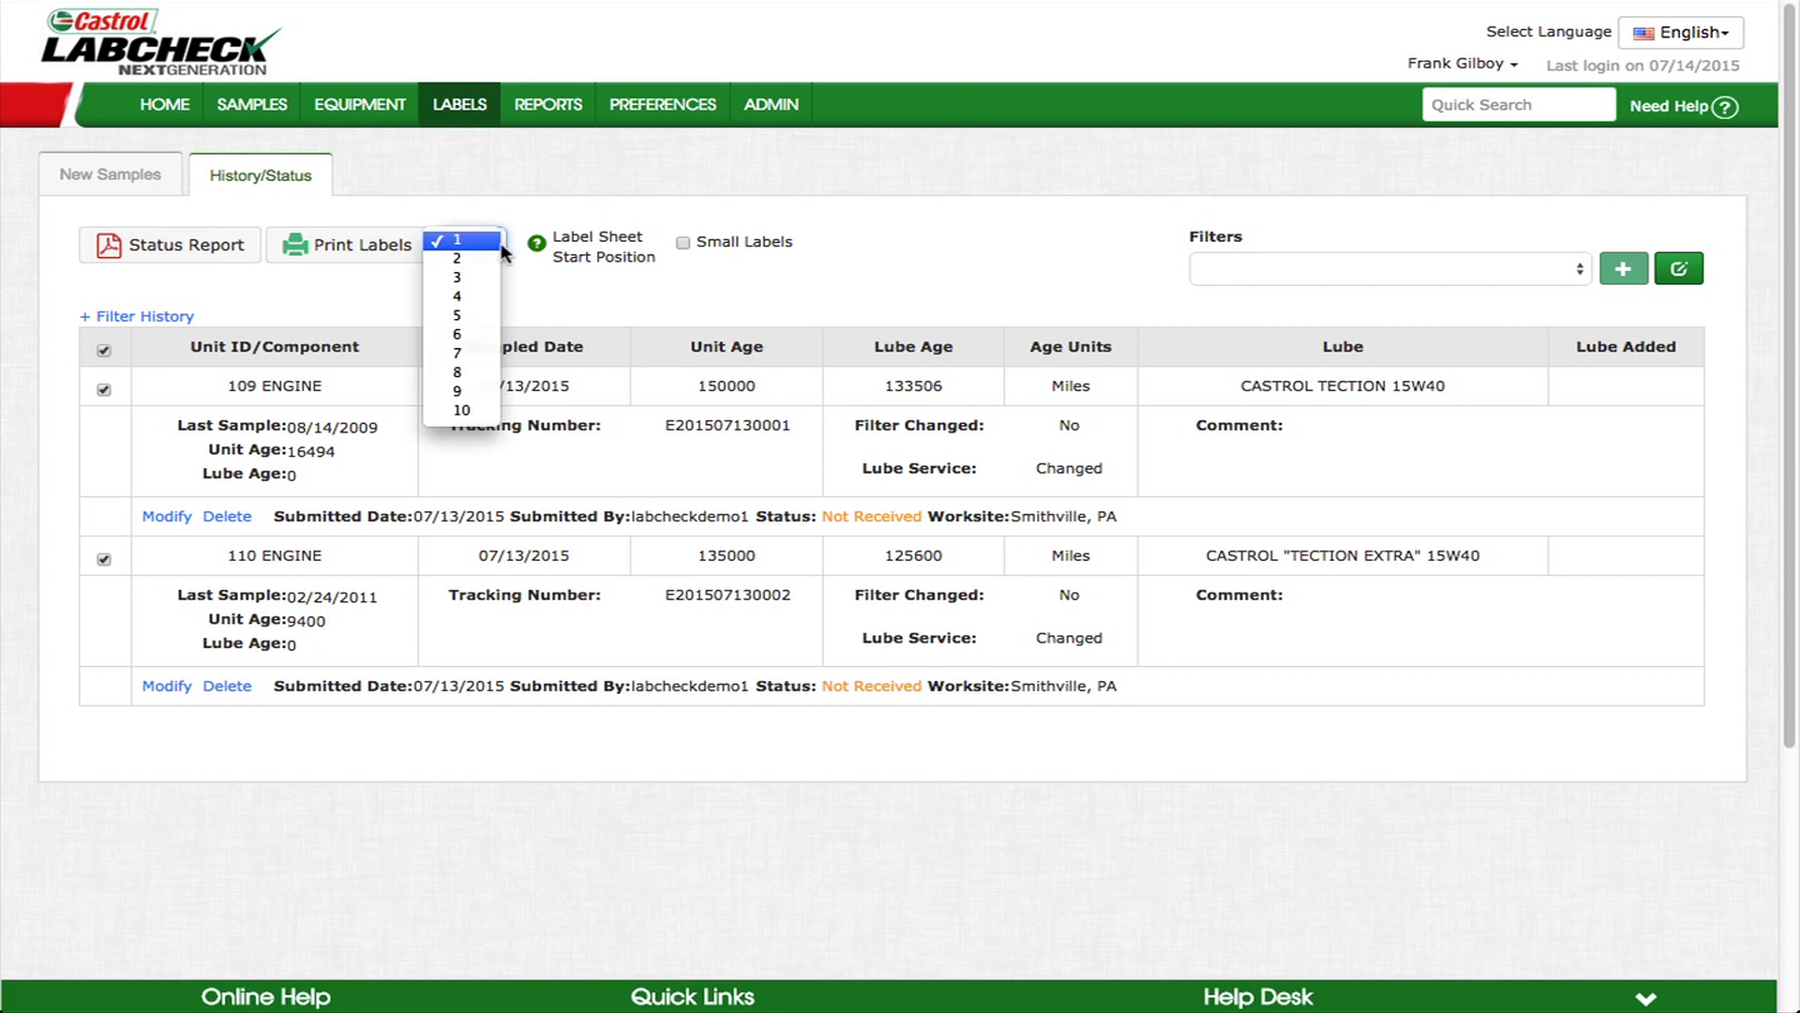
left_click(476, 315)
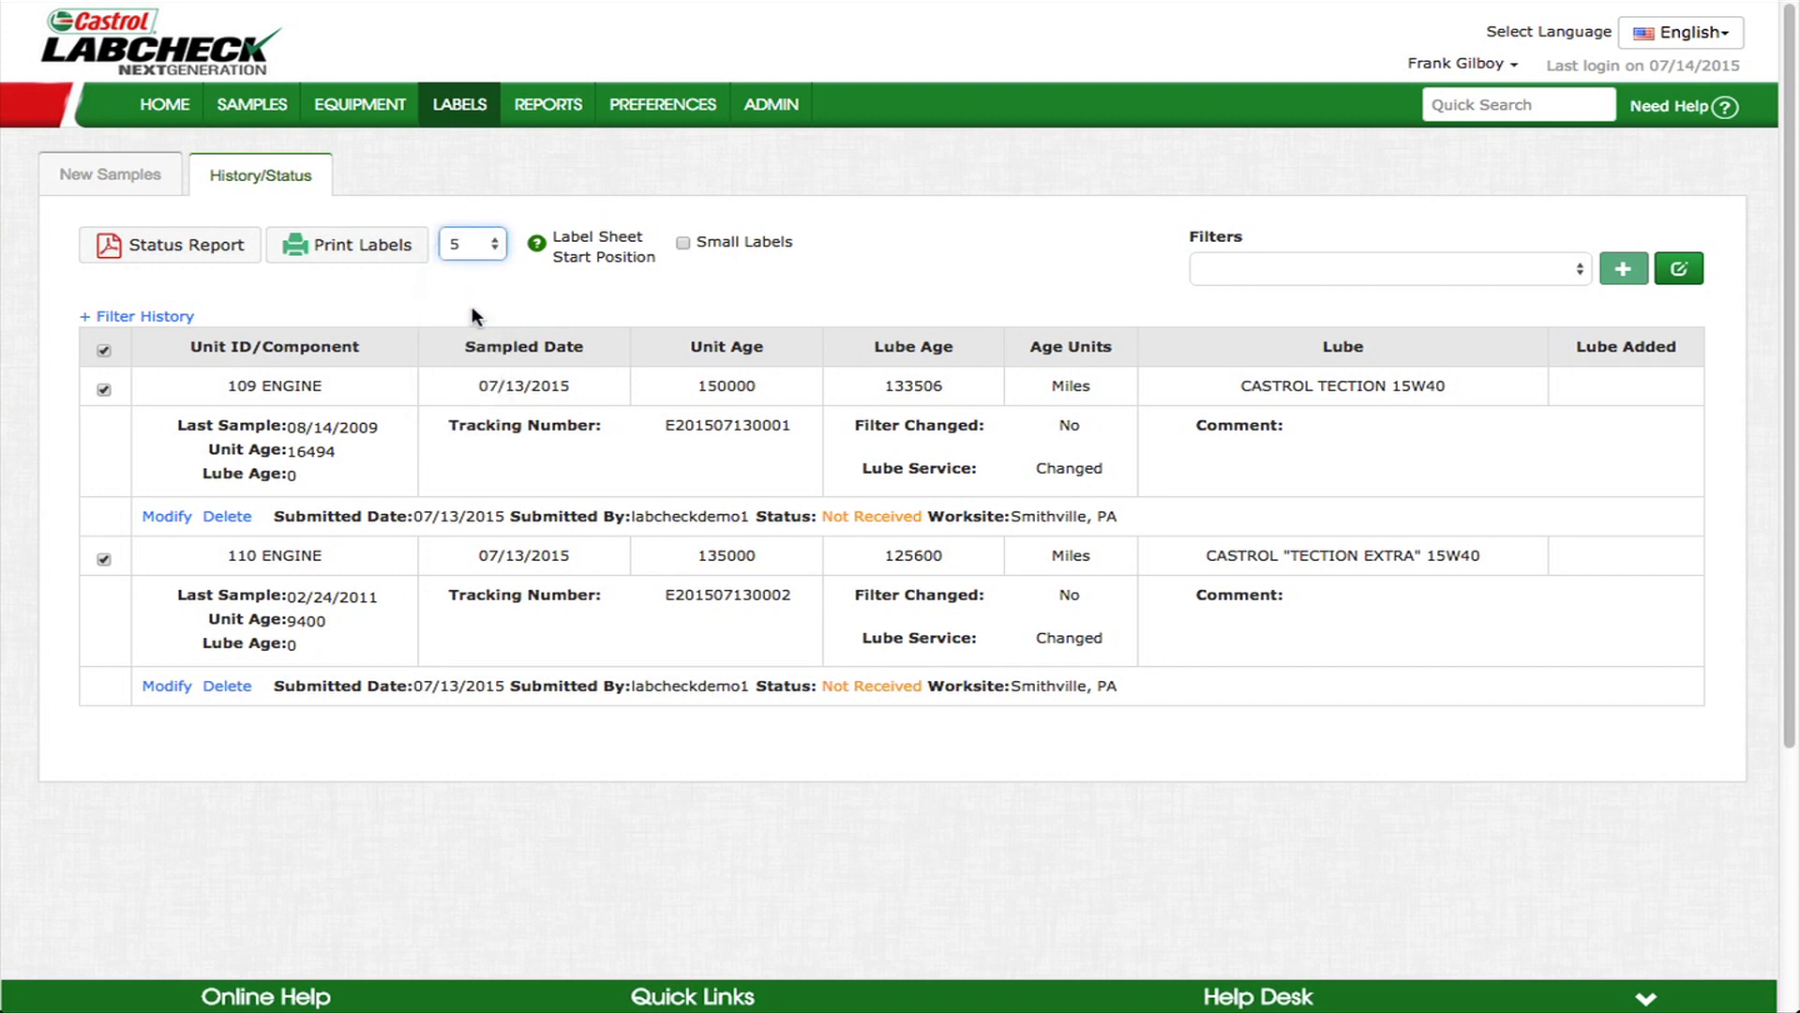
left_click(388, 249)
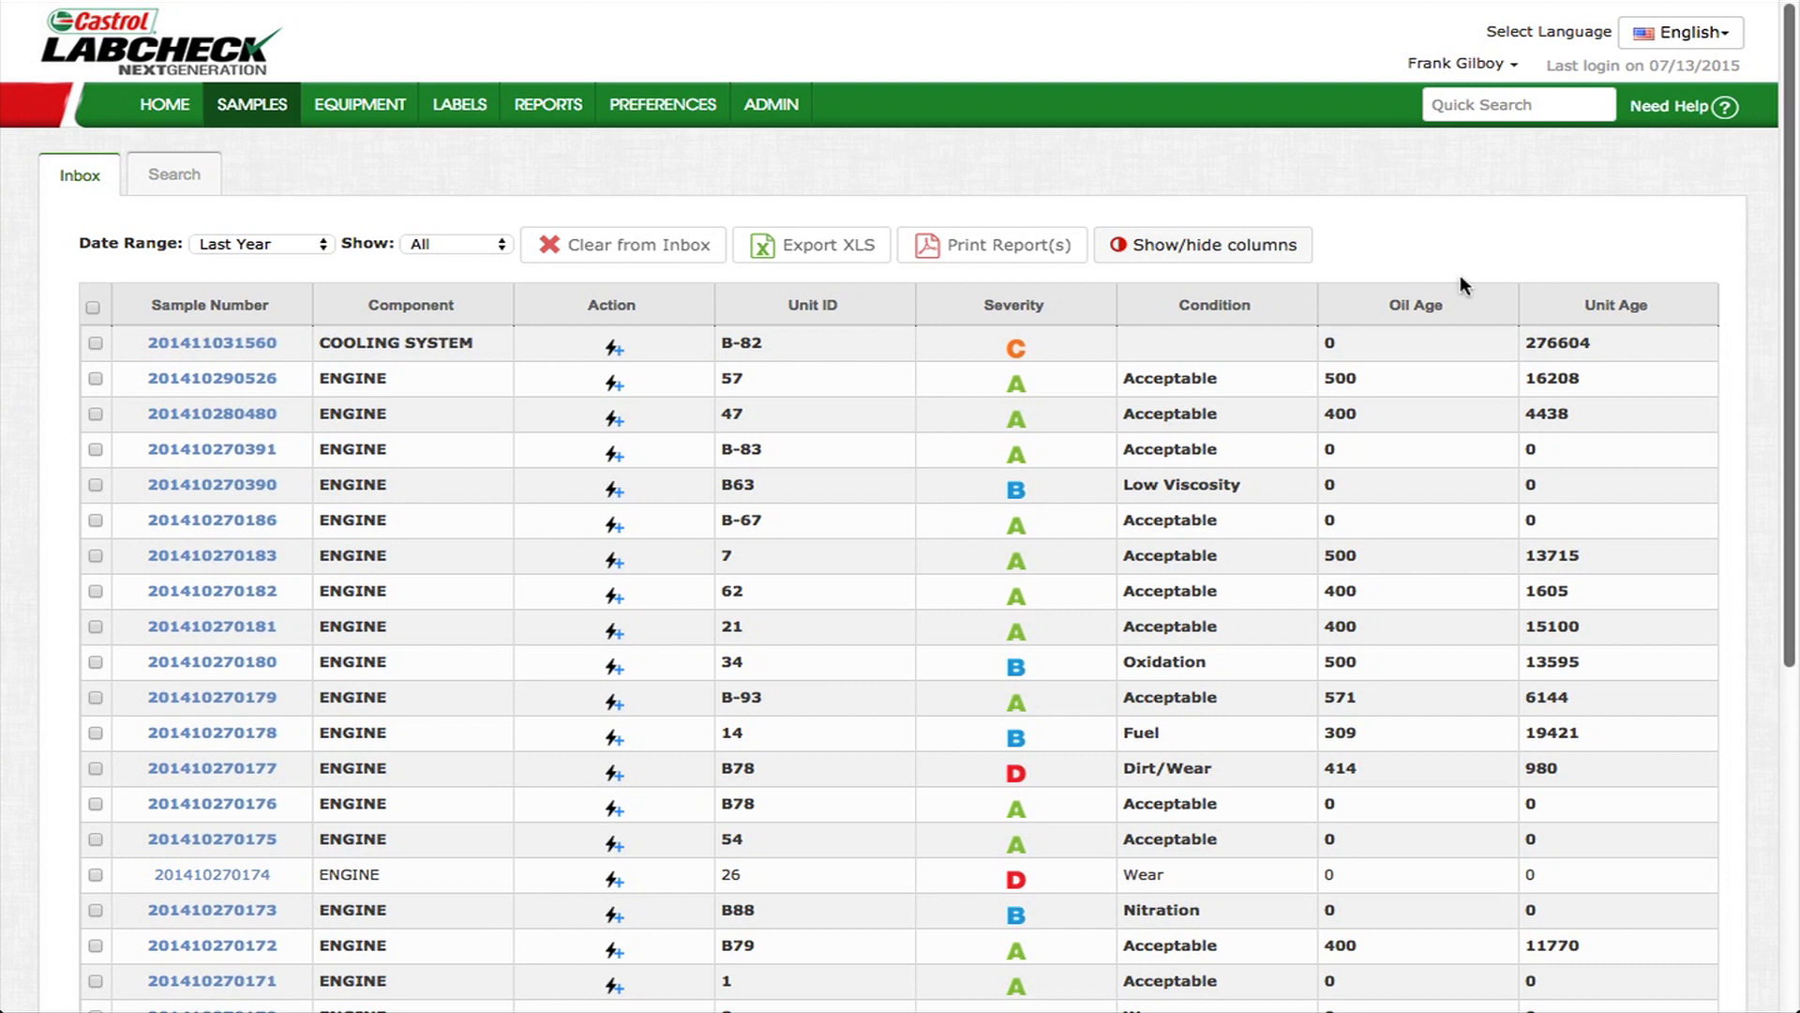
- Rearrange the inbox columns: Unit Age beside Unit ID, Severity right after Component
mouse_move(255, 120)
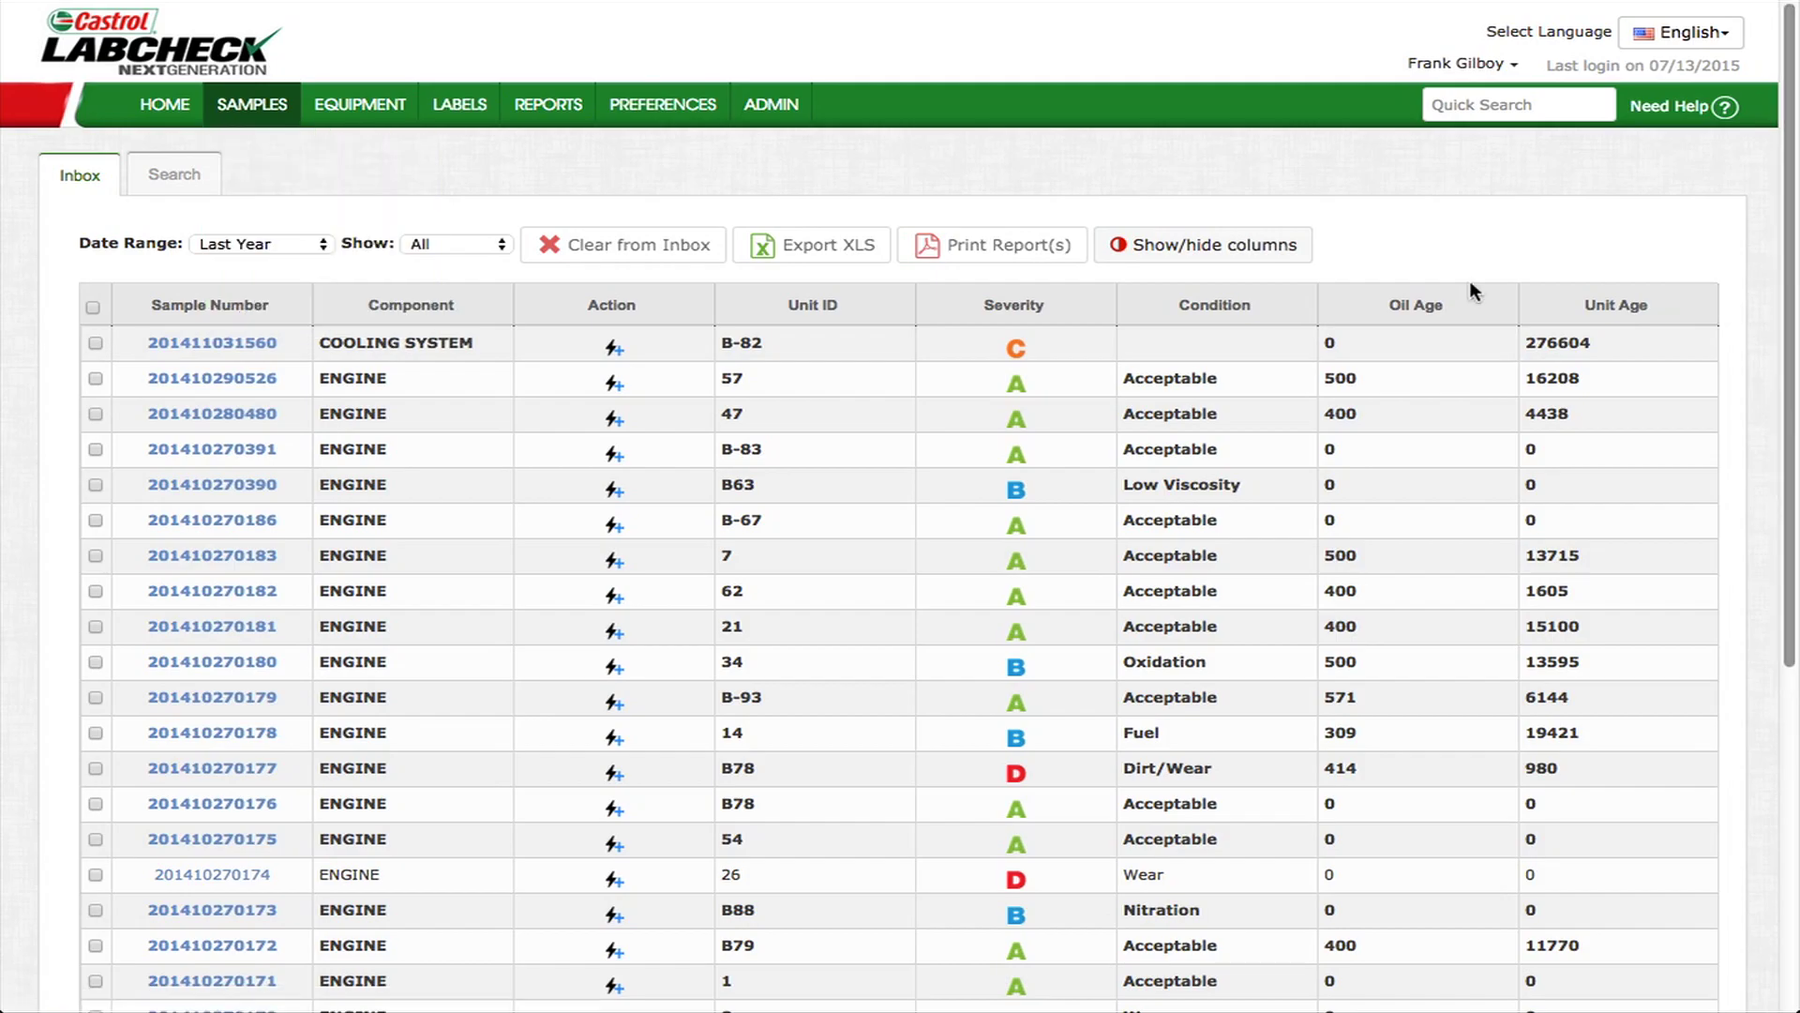
left_click(1241, 255)
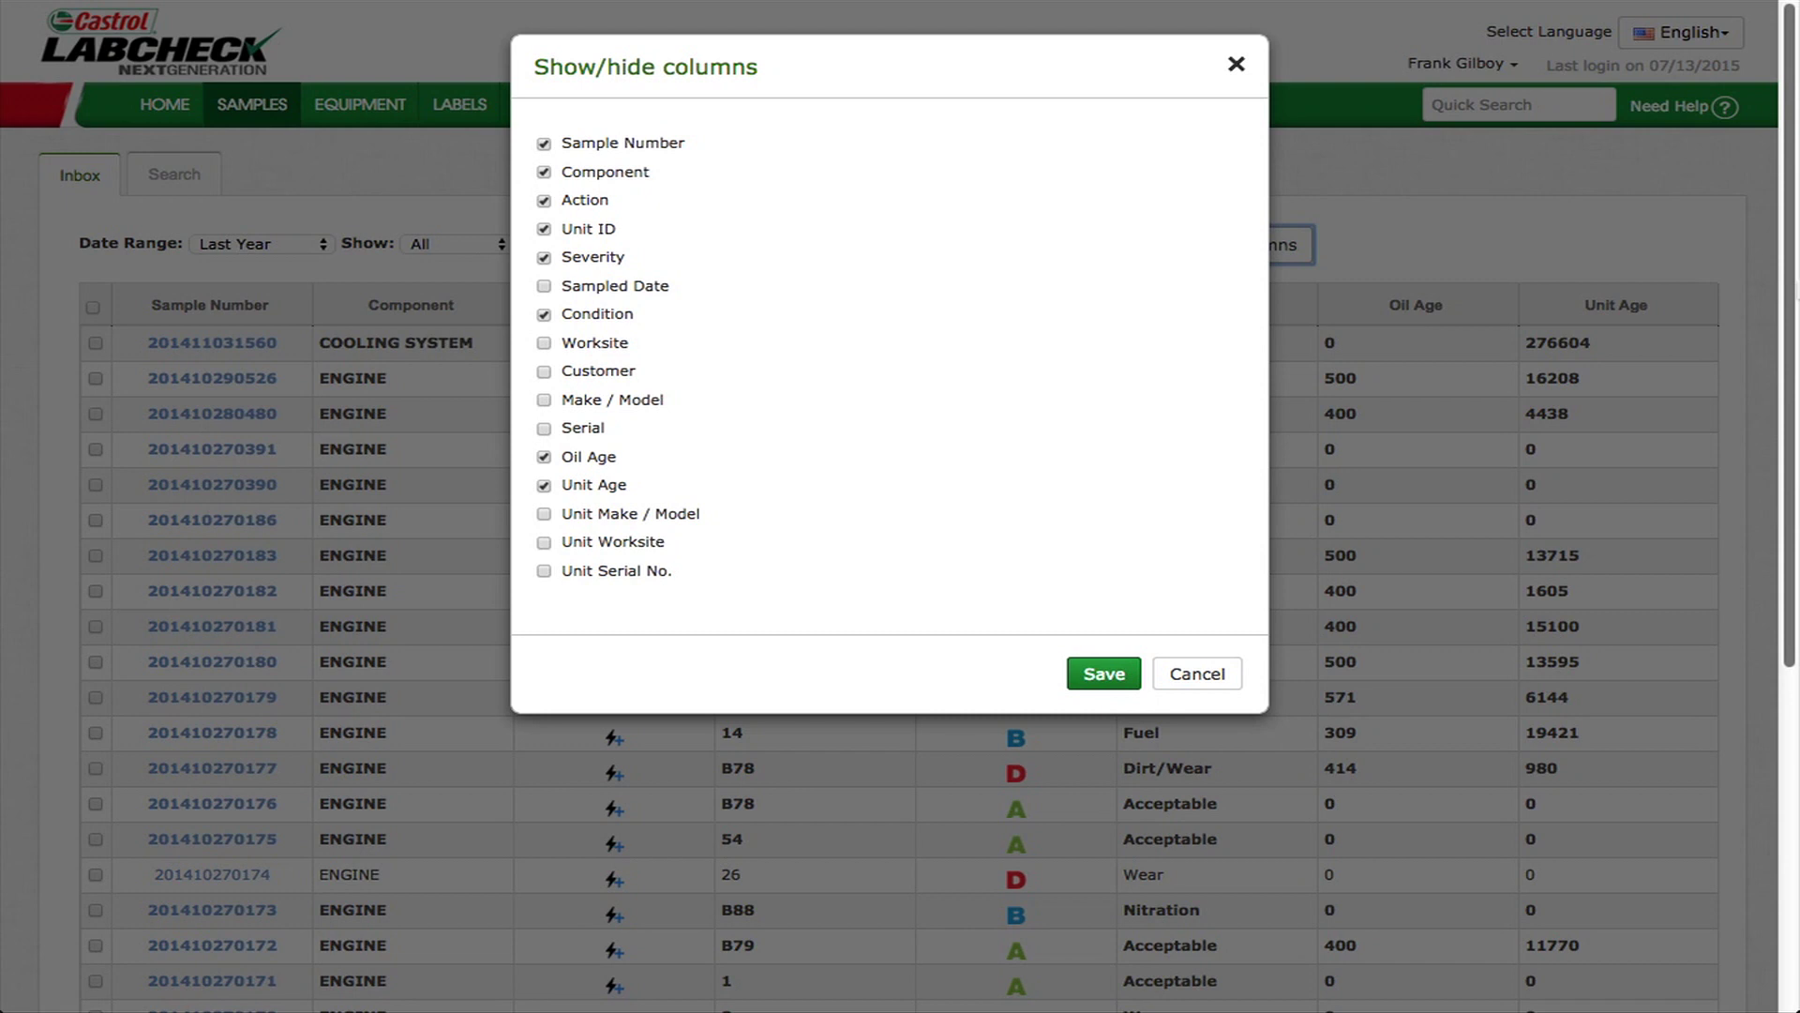
left_click(1238, 67)
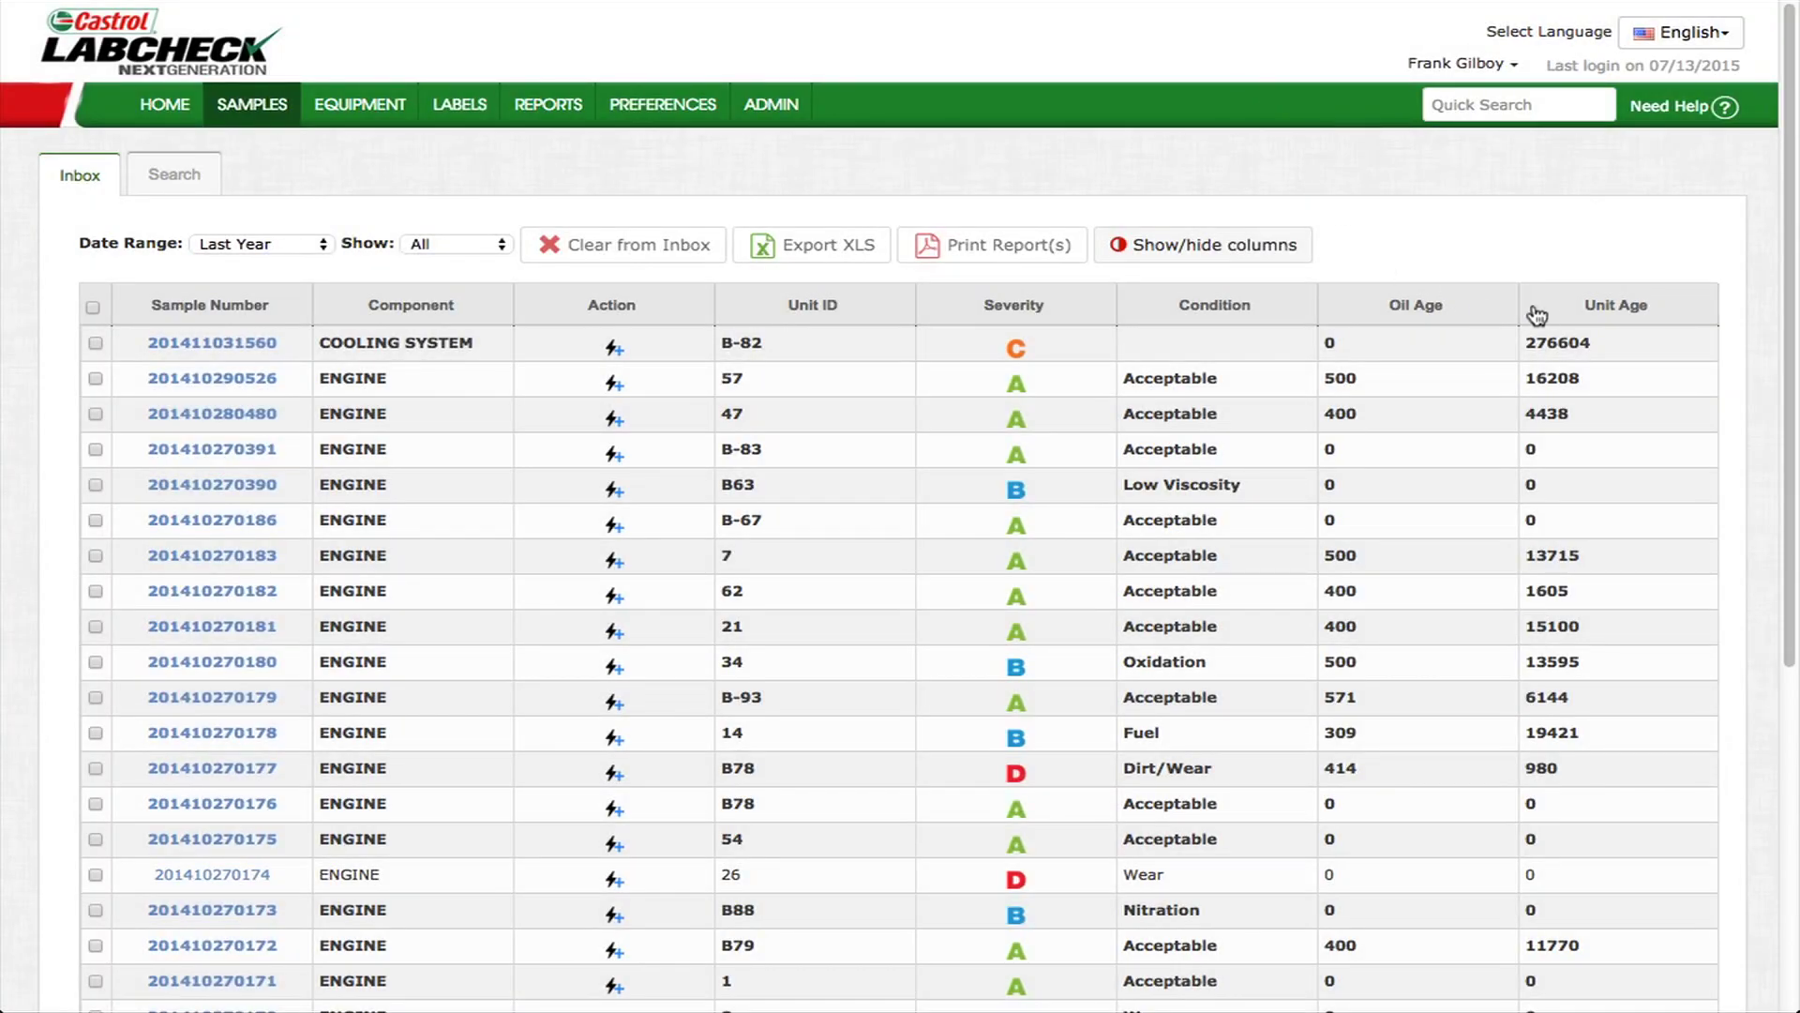
left_click_drag(1579, 309, 949, 313)
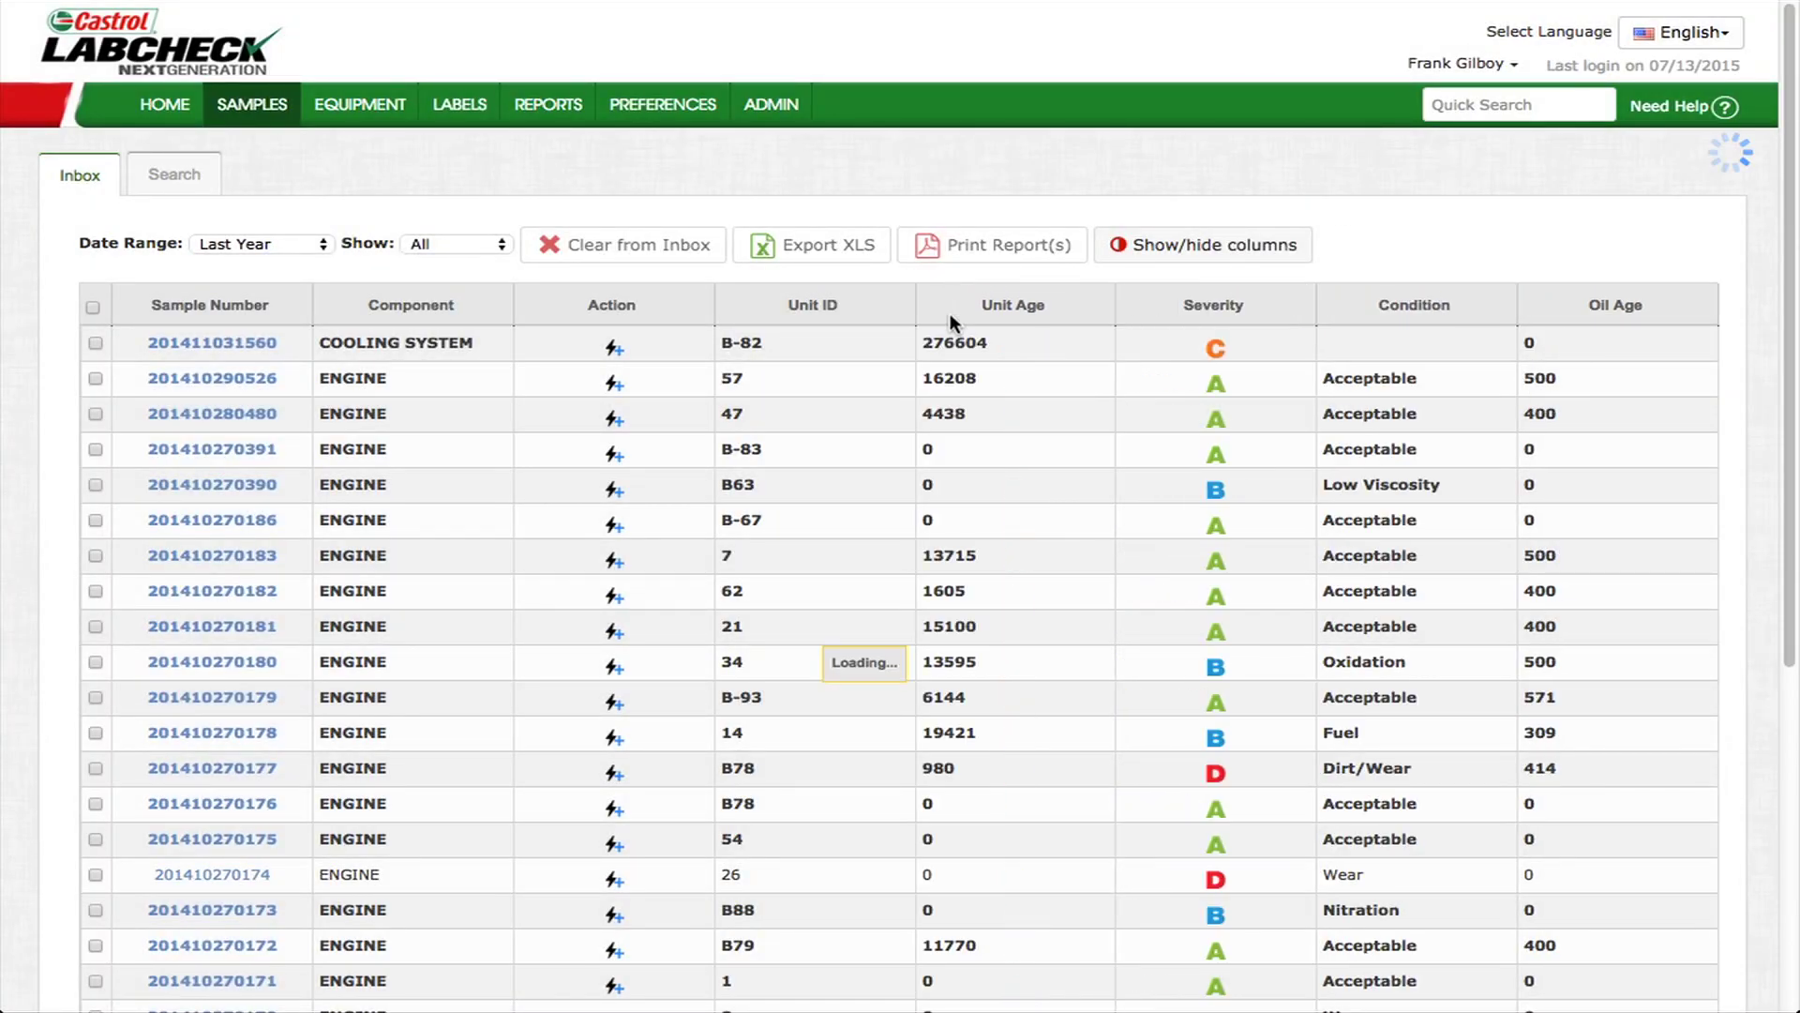
left_click_drag(1170, 313, 737, 320)
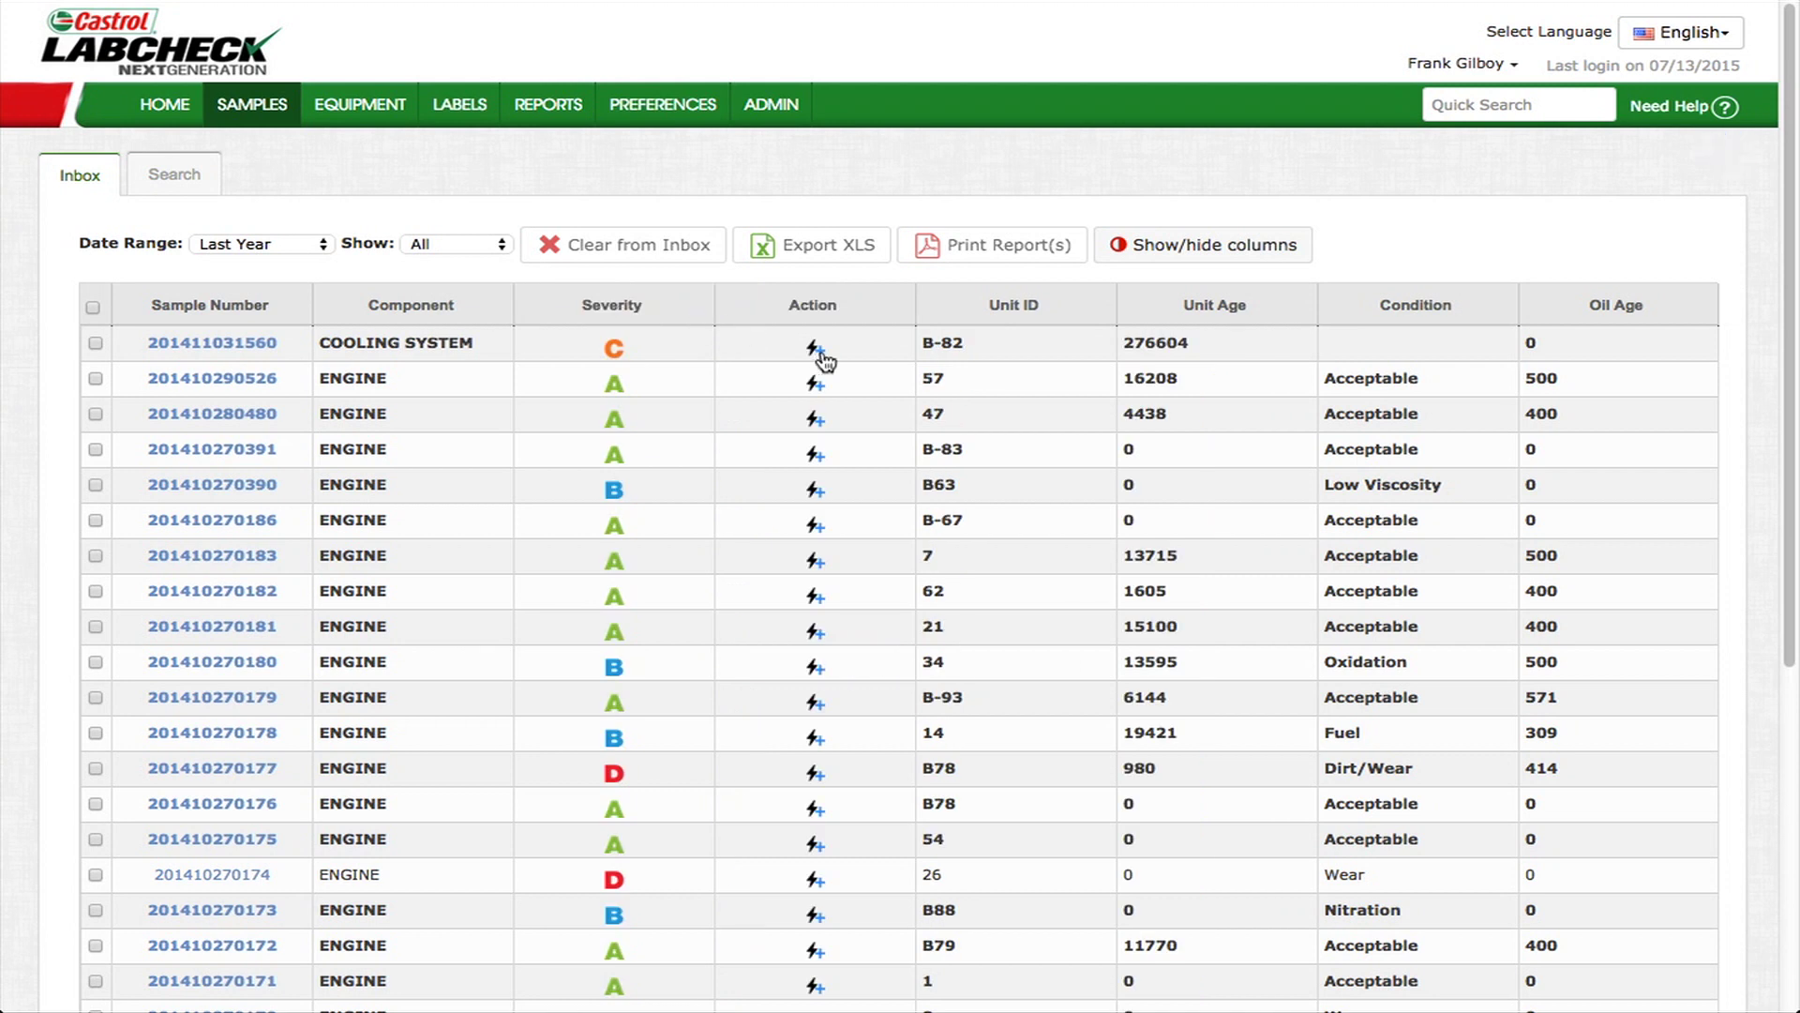
- Sort samples by Severity with worst first, keeping Last Year and all samples shown
left_click(624, 307)
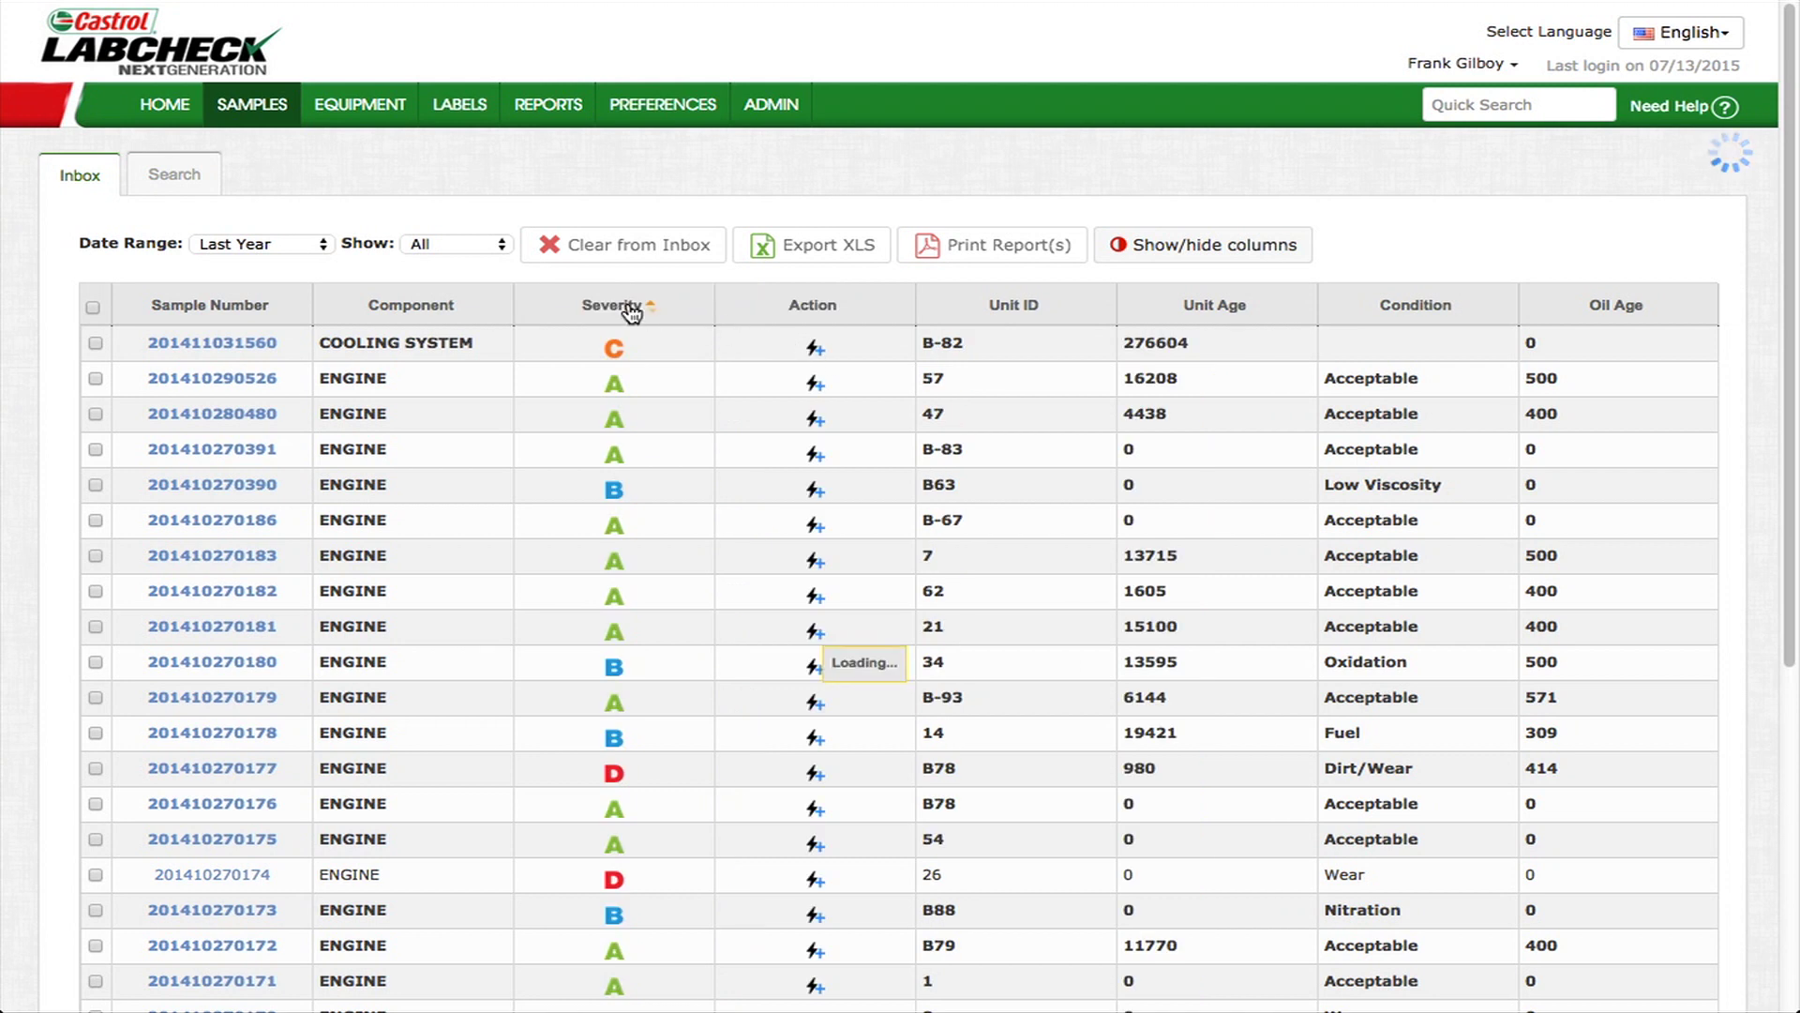
left_click(624, 306)
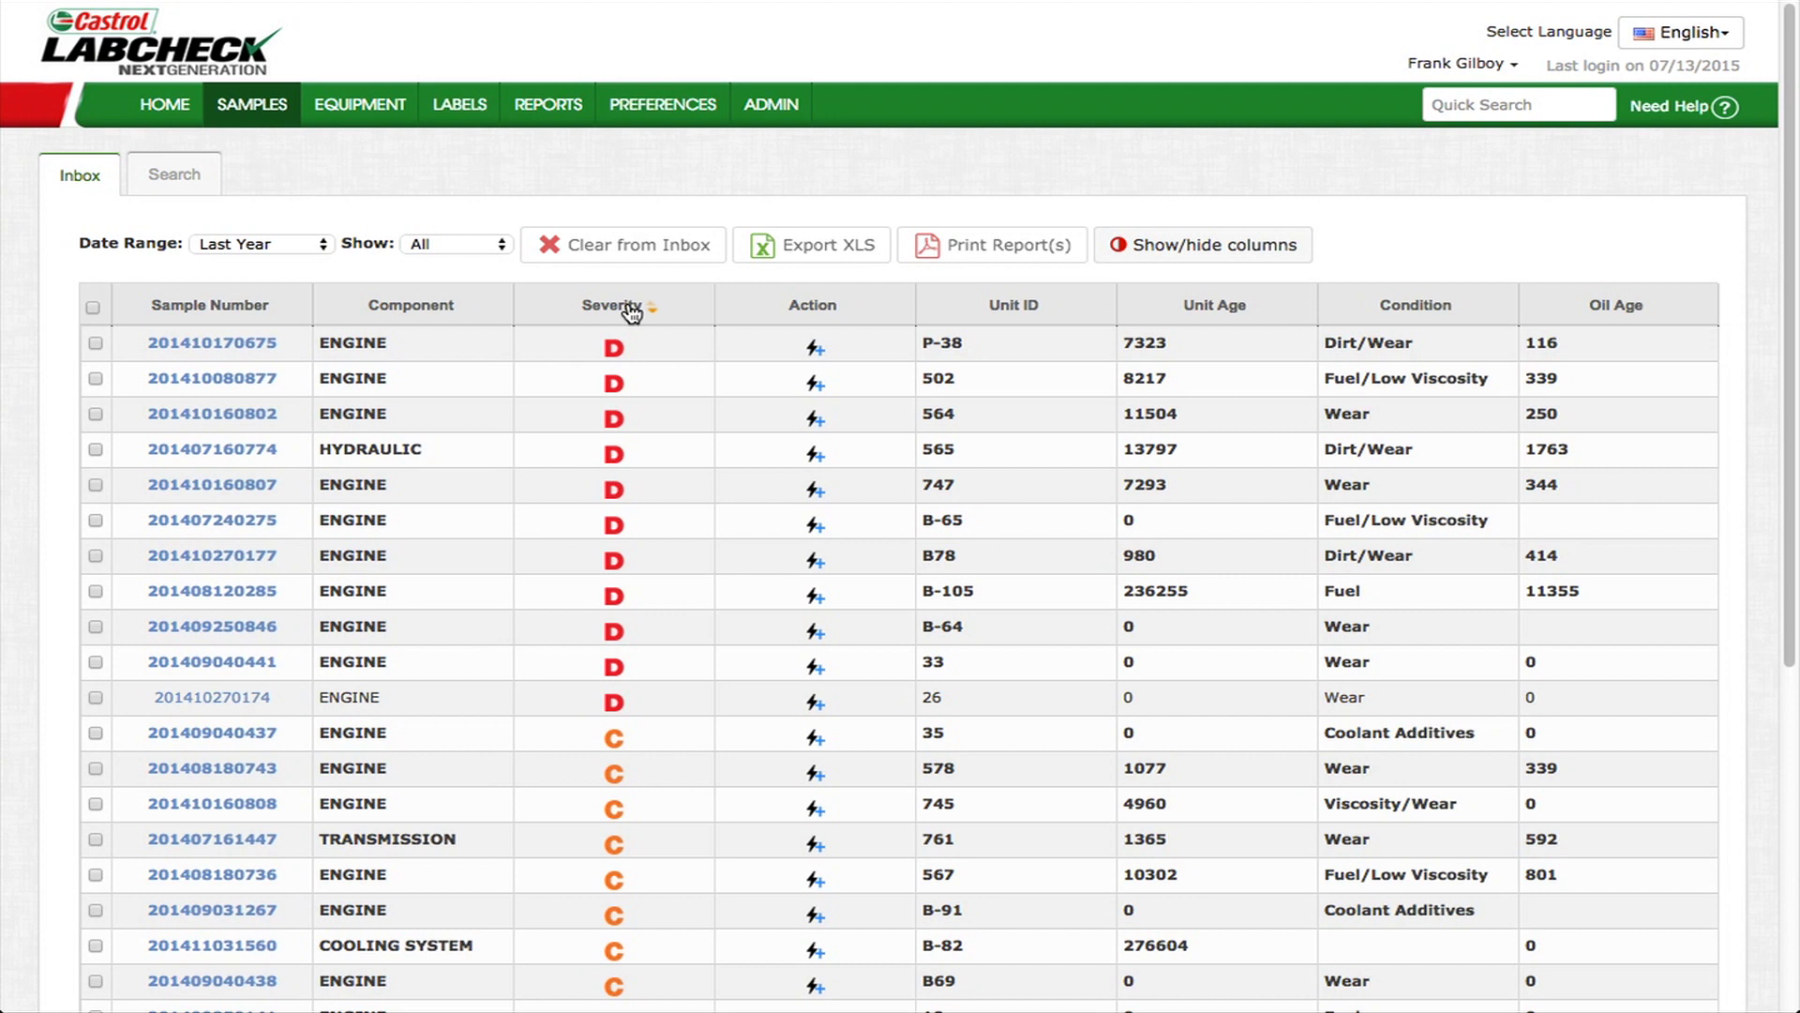
left_click(323, 245)
left_click(323, 244)
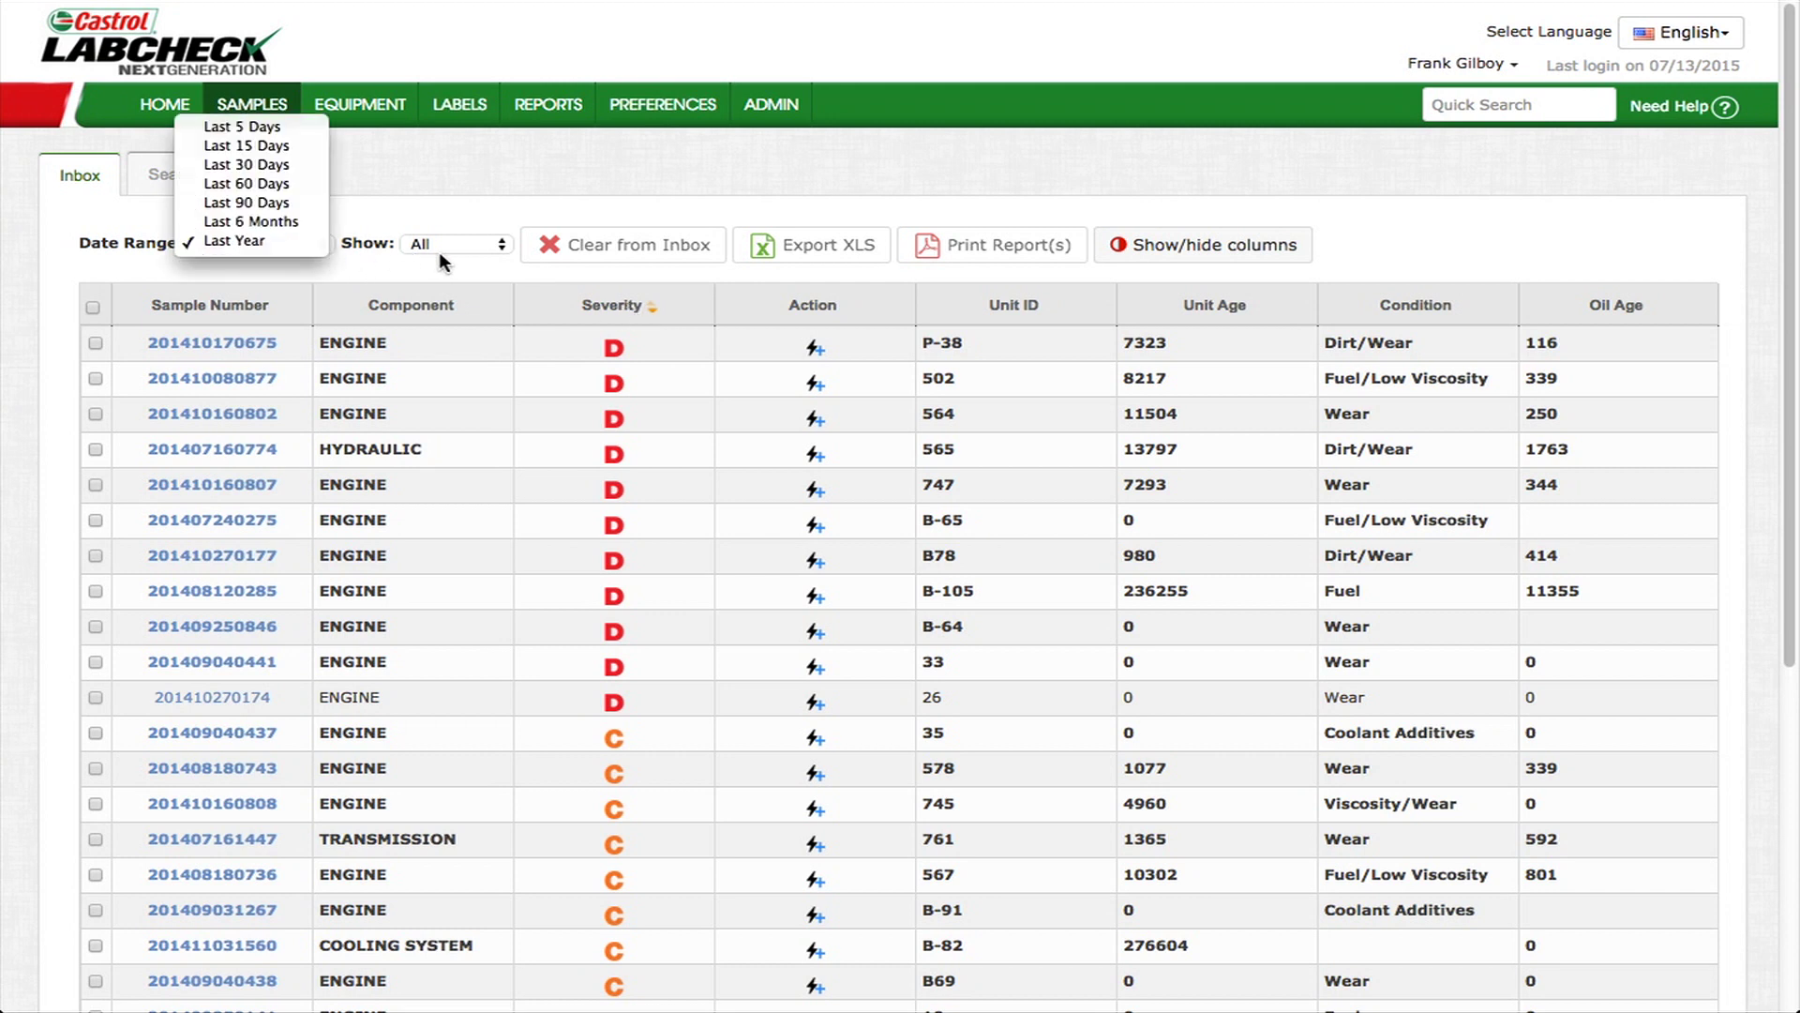
left_click(505, 244)
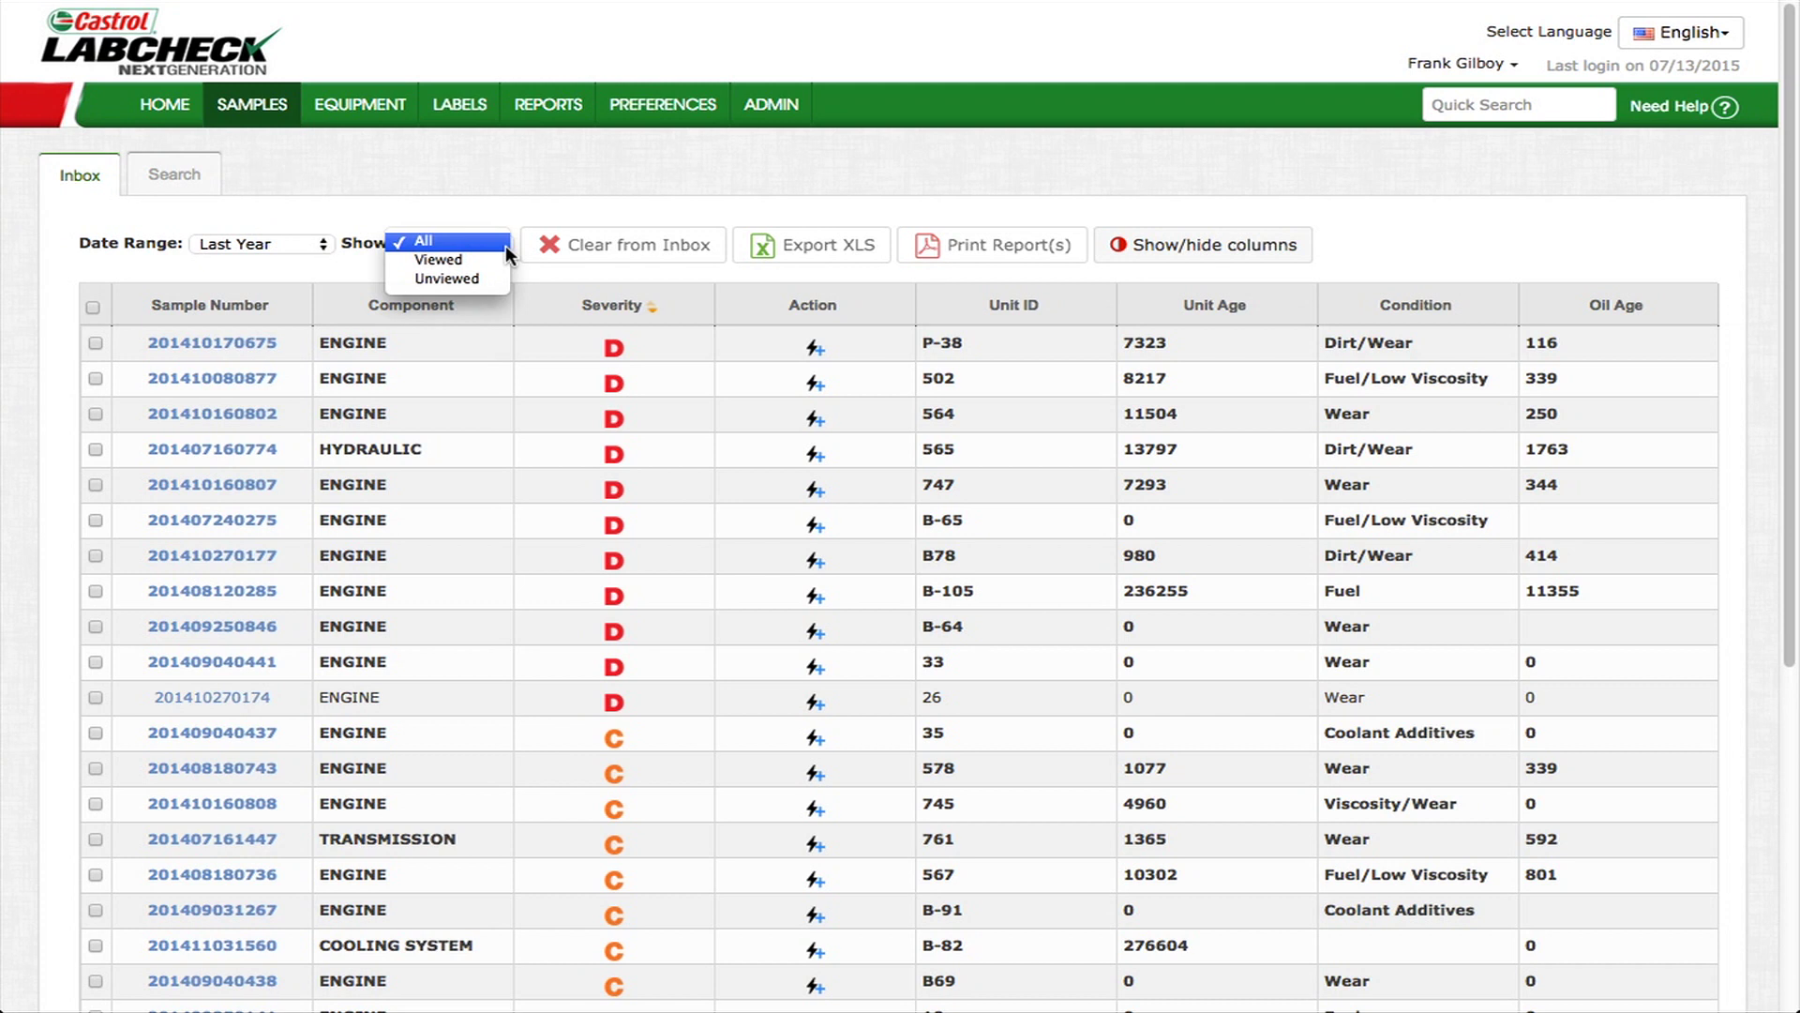
left_click(504, 245)
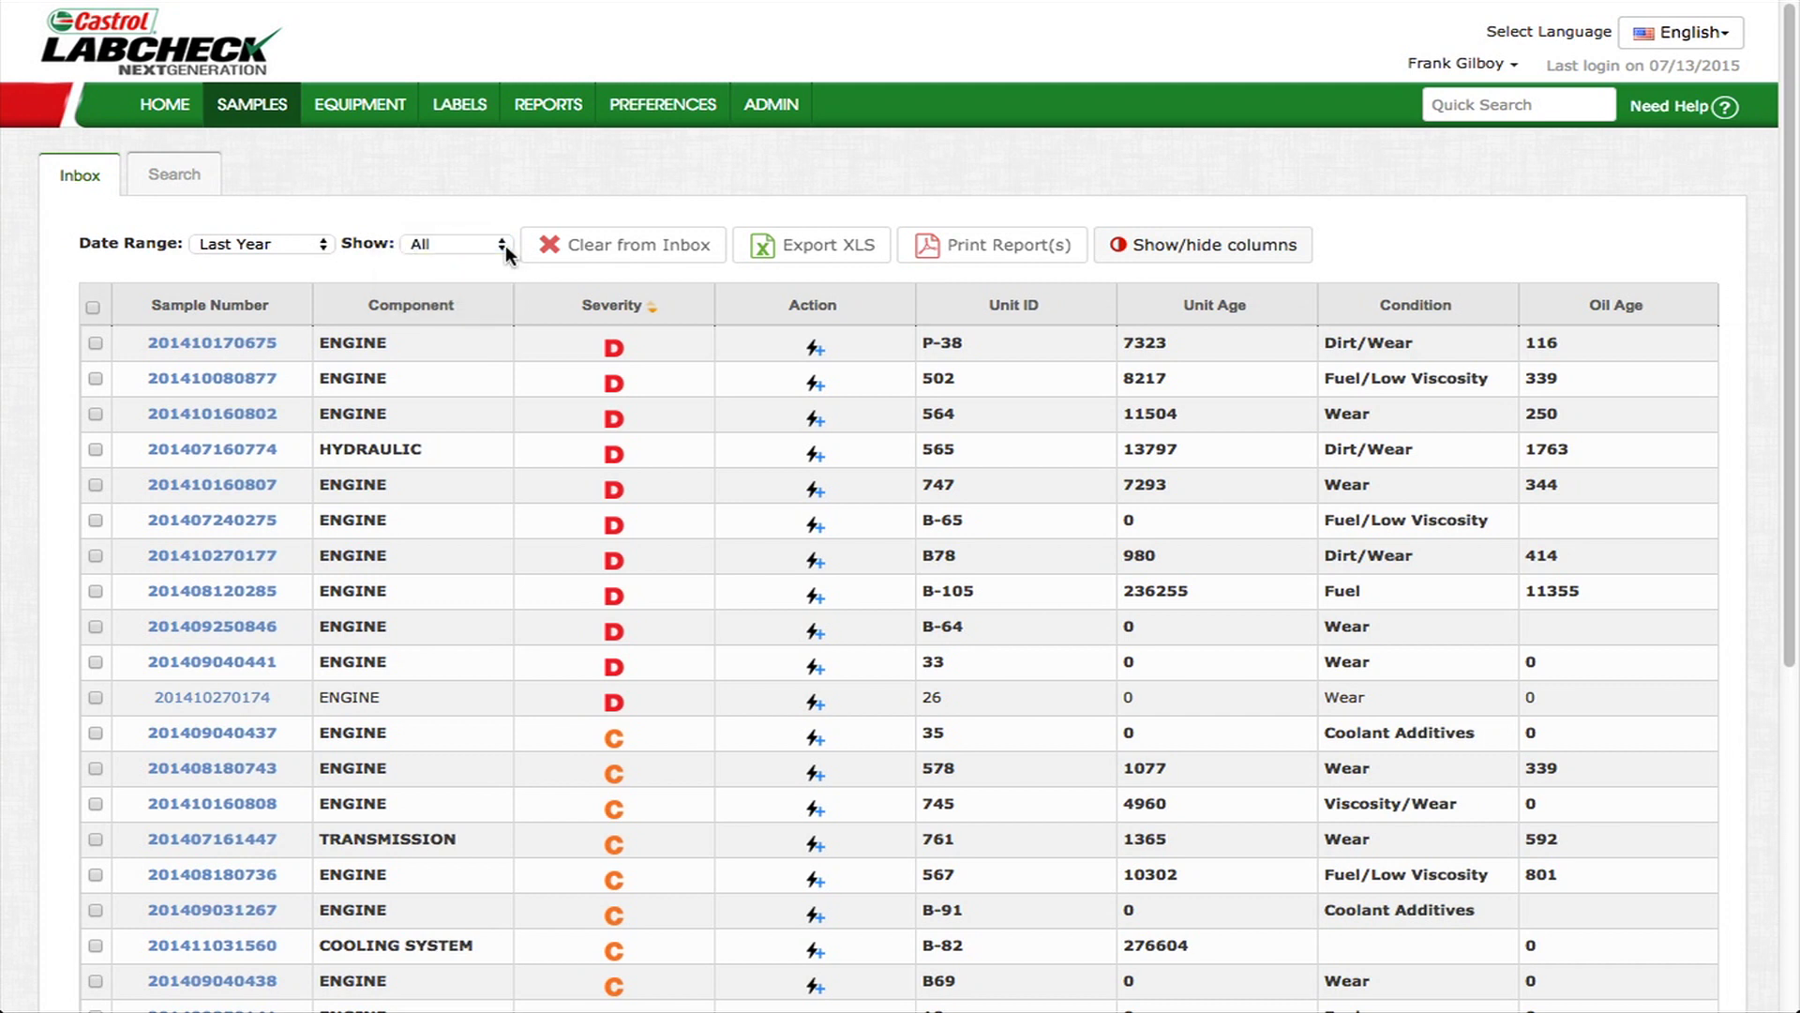
left_click(96, 343)
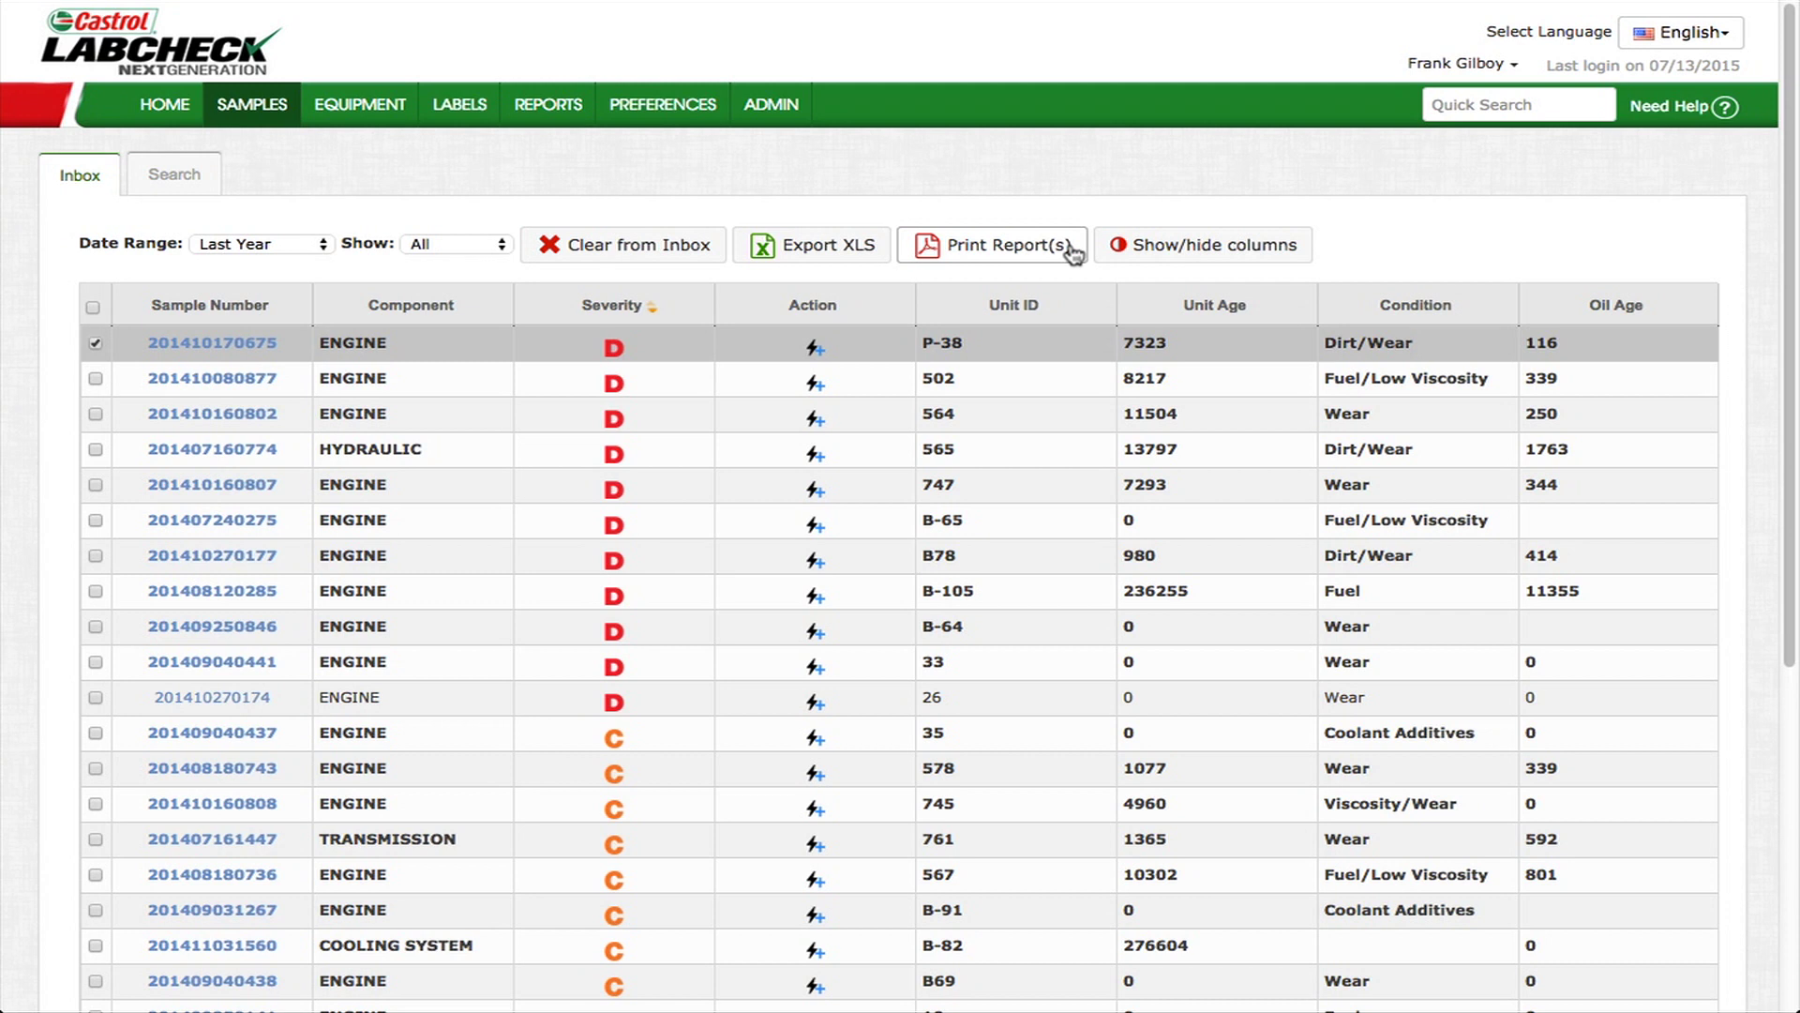
left_click(213, 184)
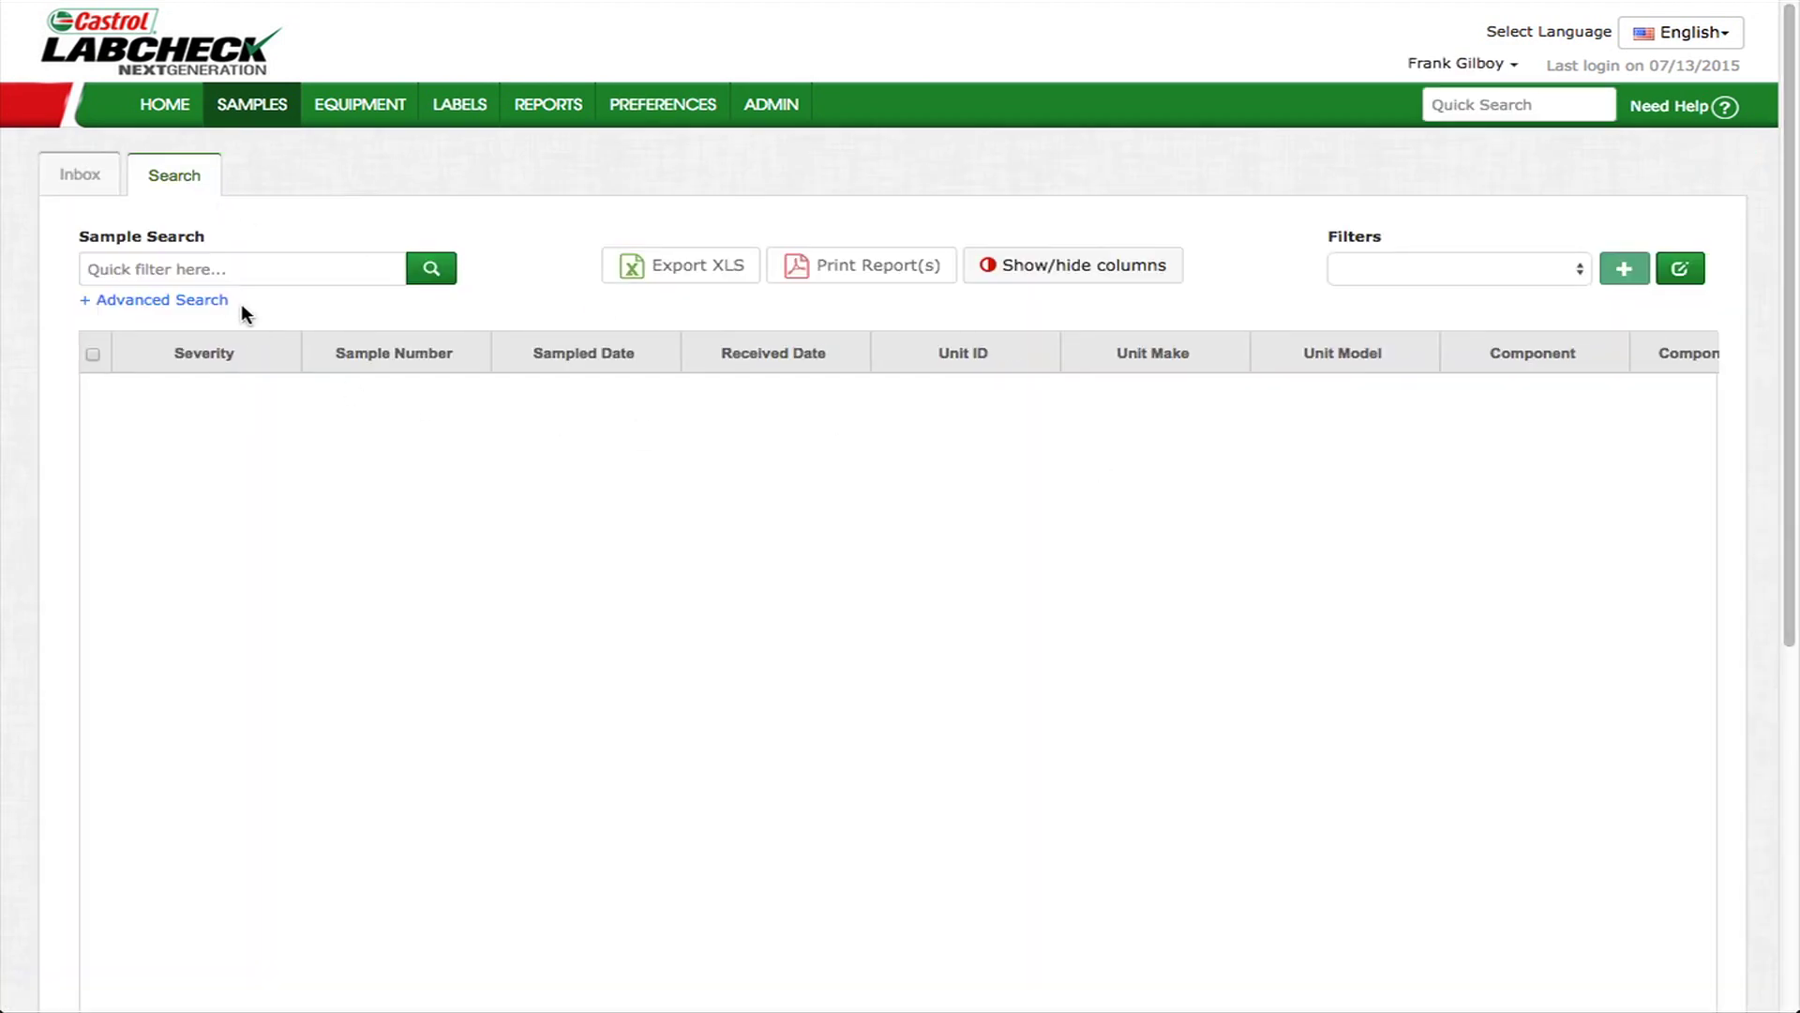
left_click(191, 300)
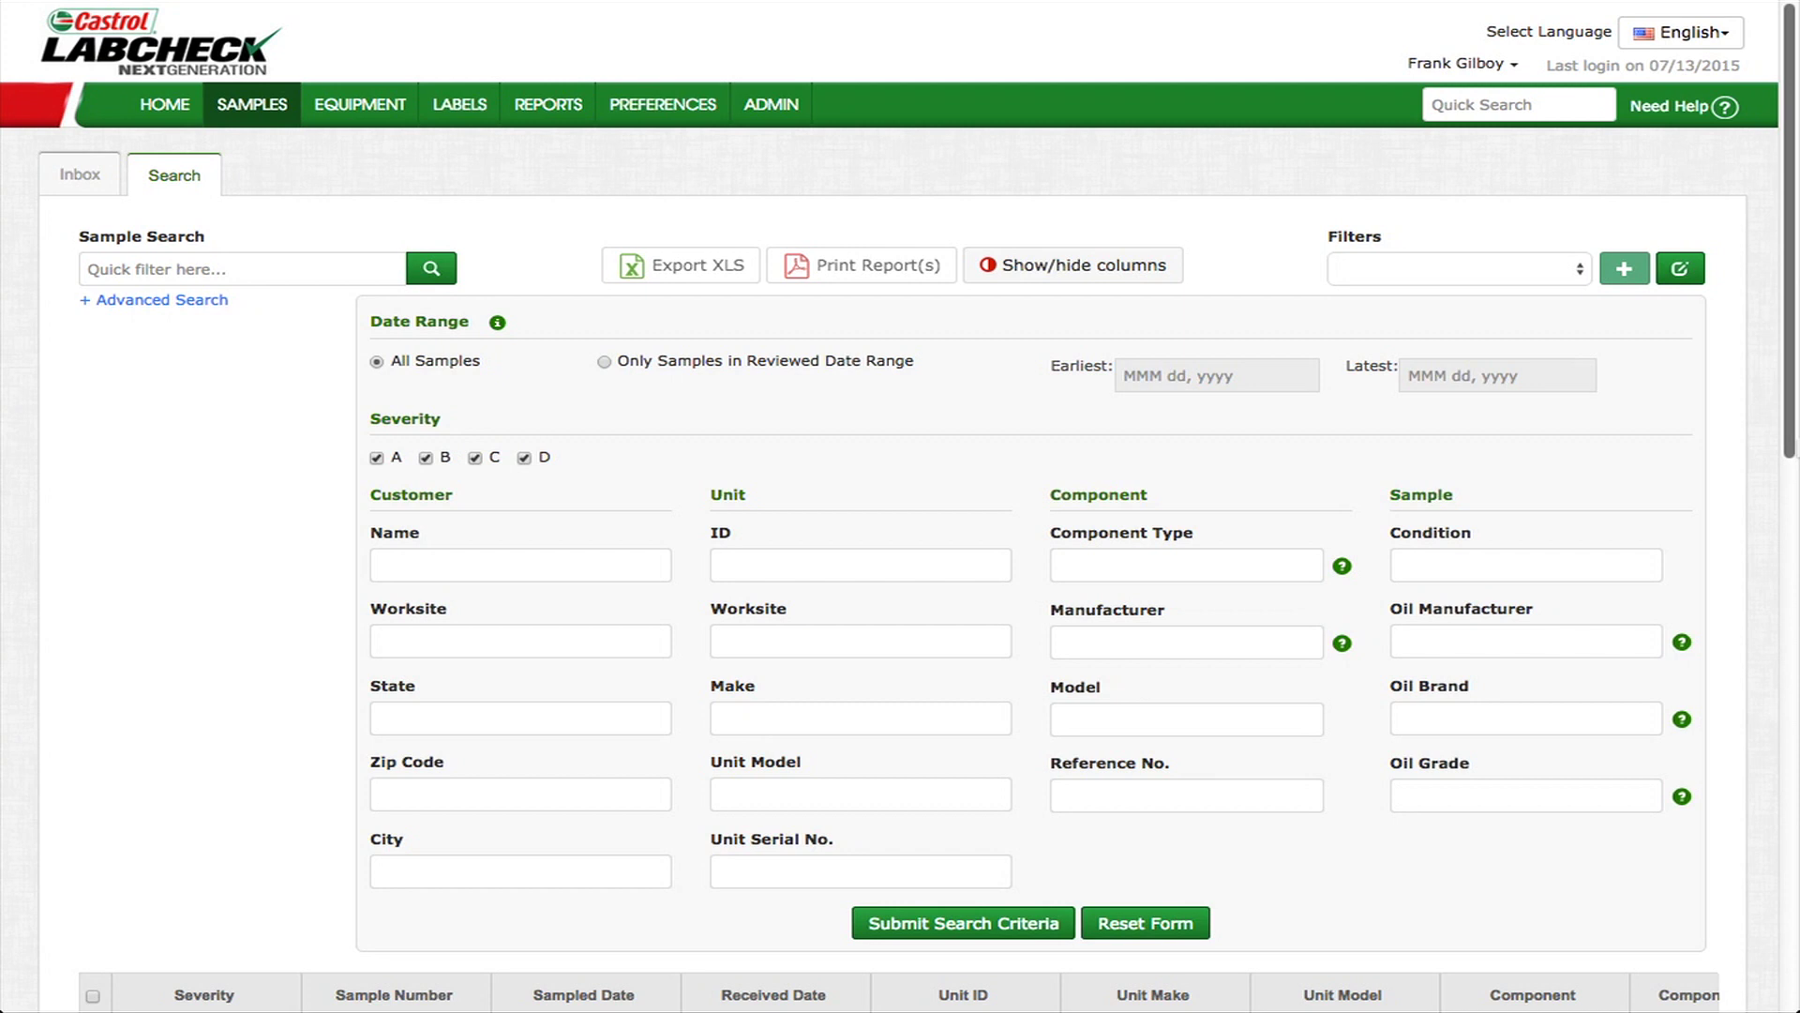
- Go back to the Samples Inbox list
left_click(66, 178)
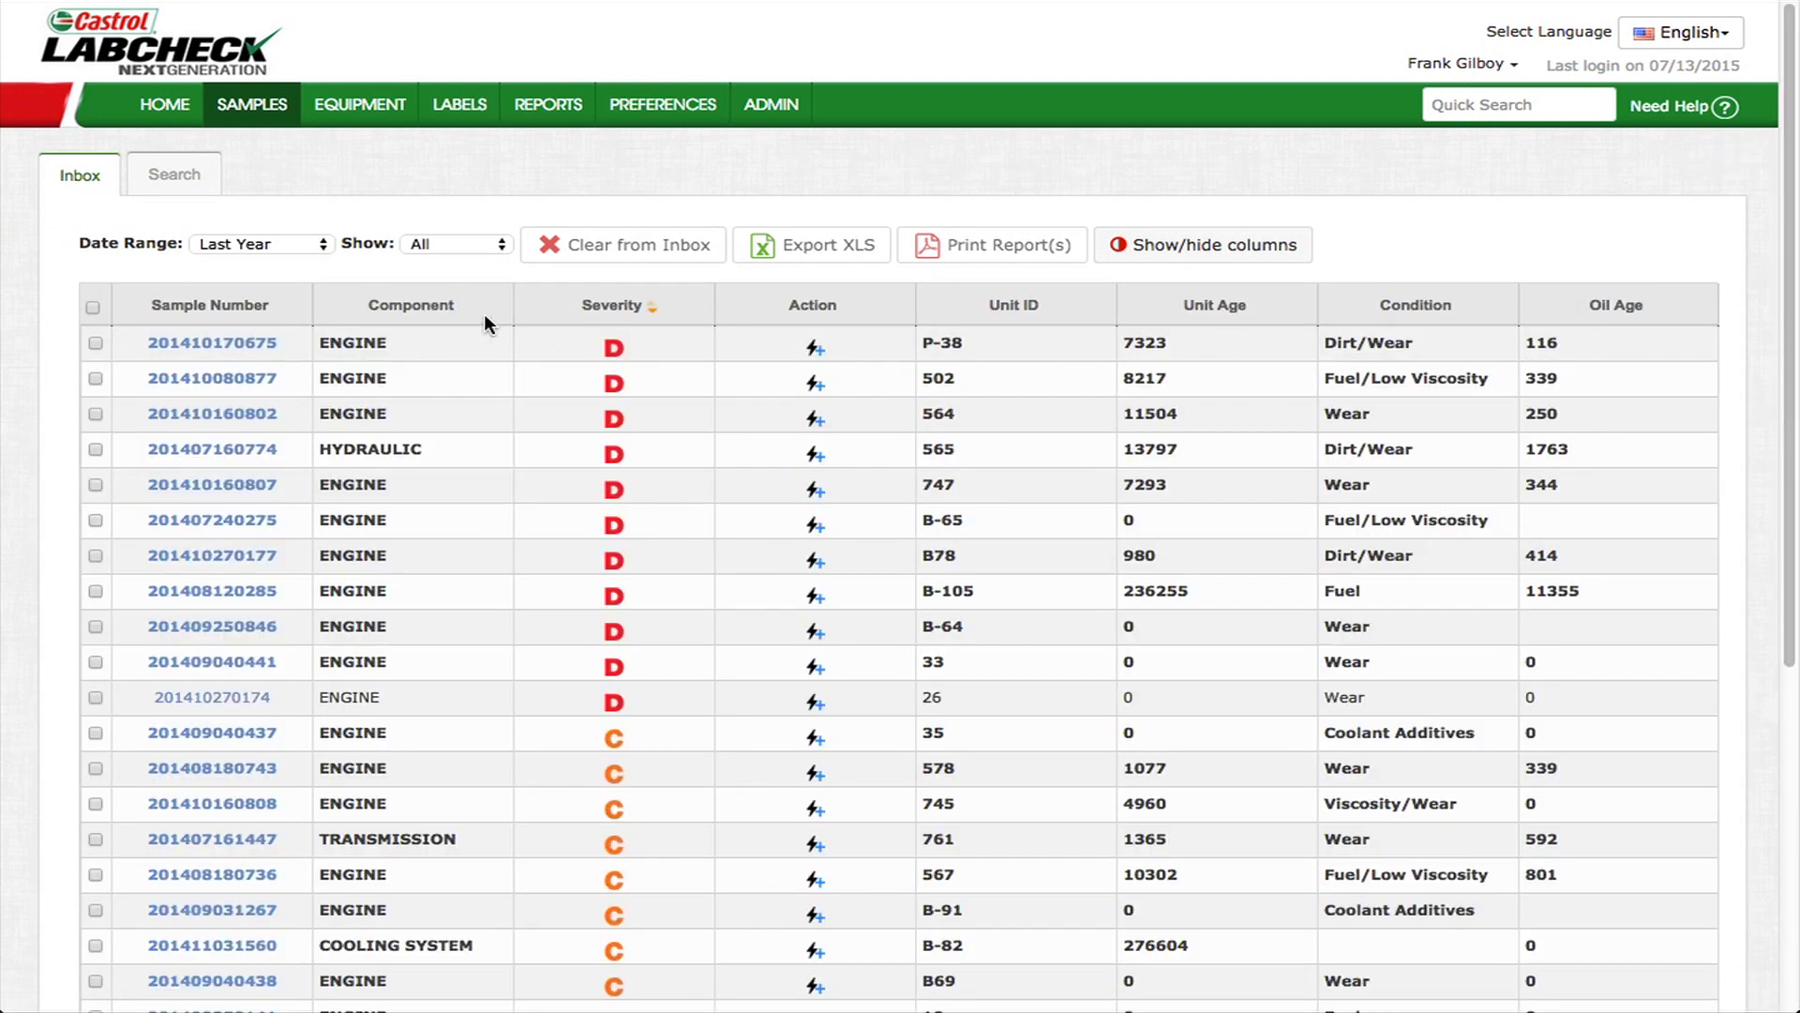
left_click(238, 349)
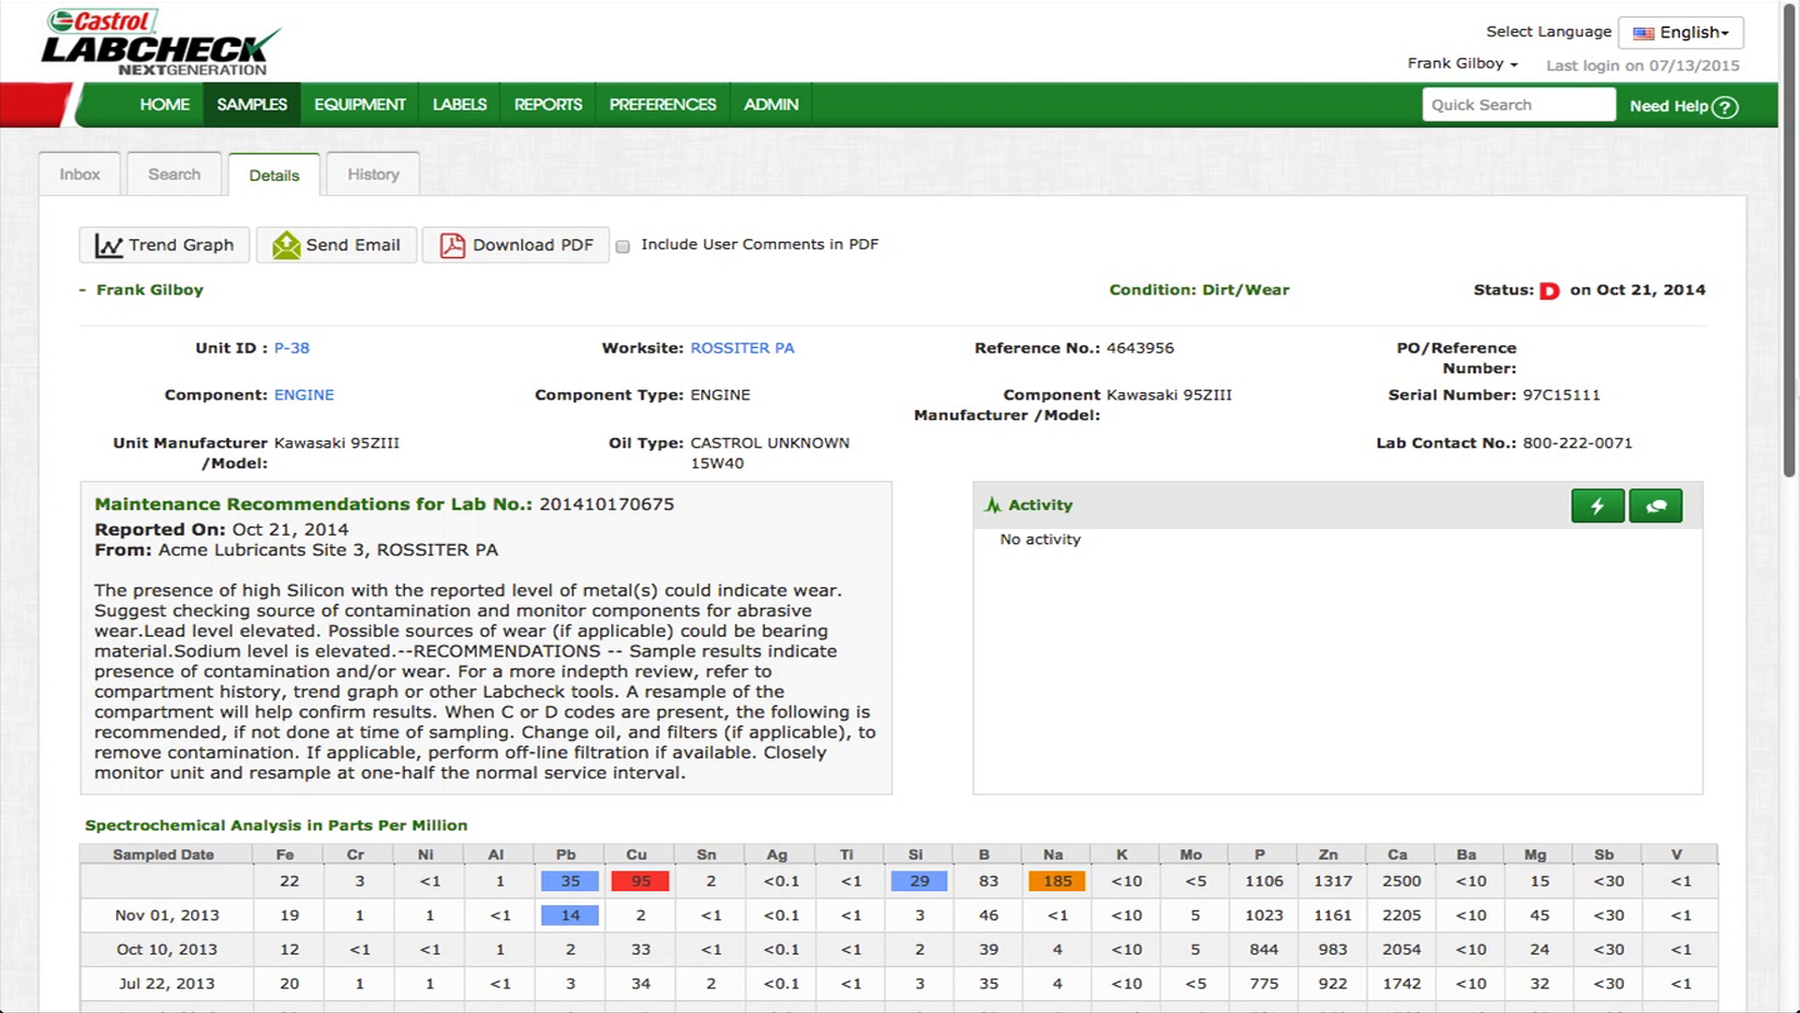
key("ctrl+minus")
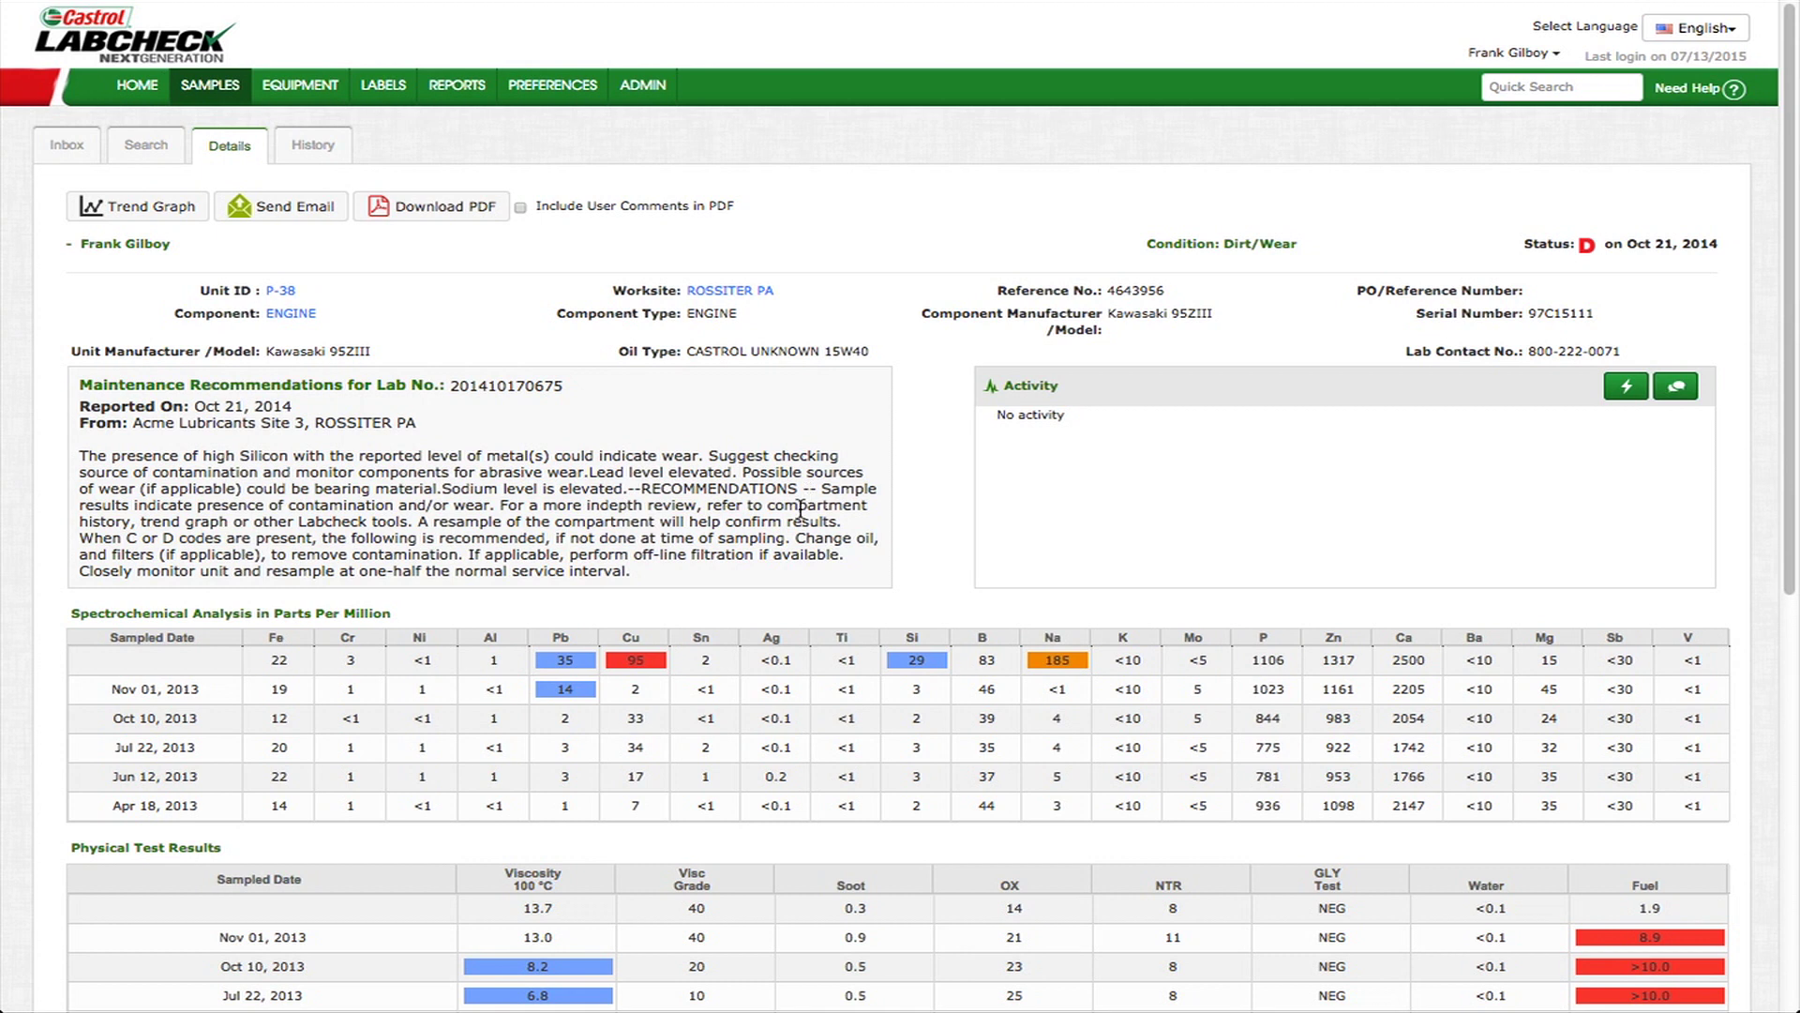
left_click_drag(688, 572, 80, 387)
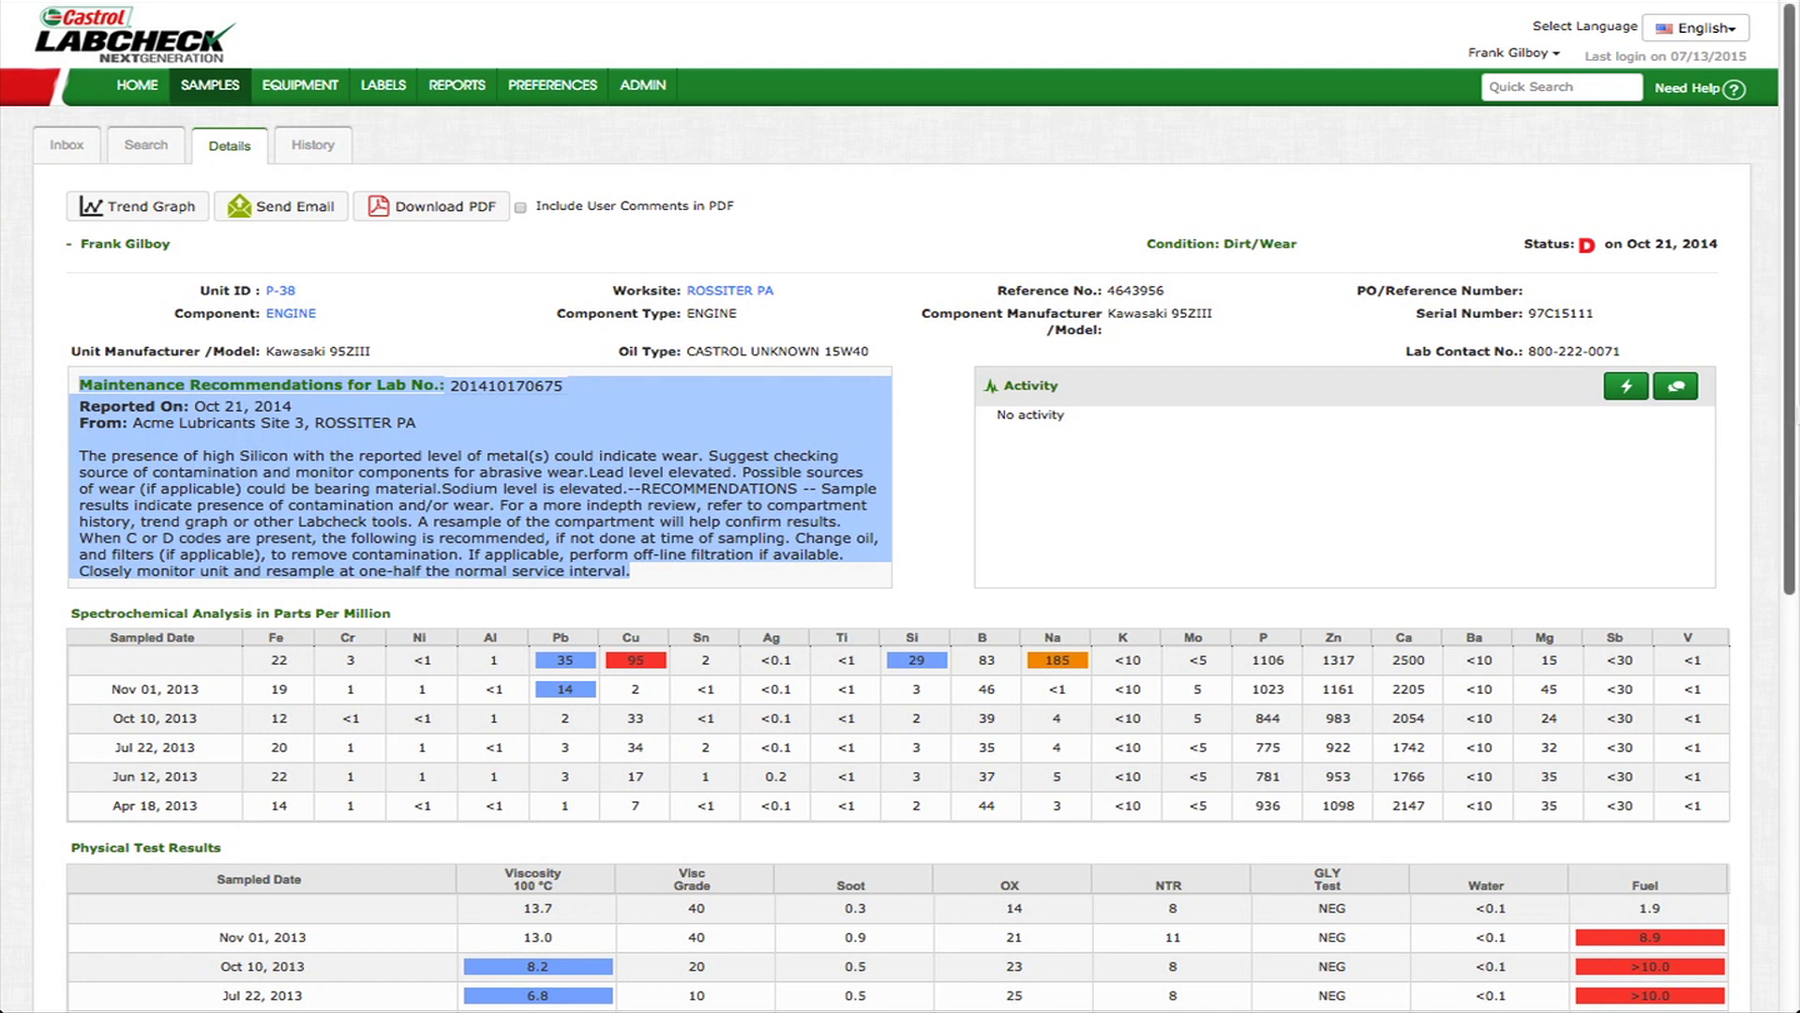
left_click(1776, 430)
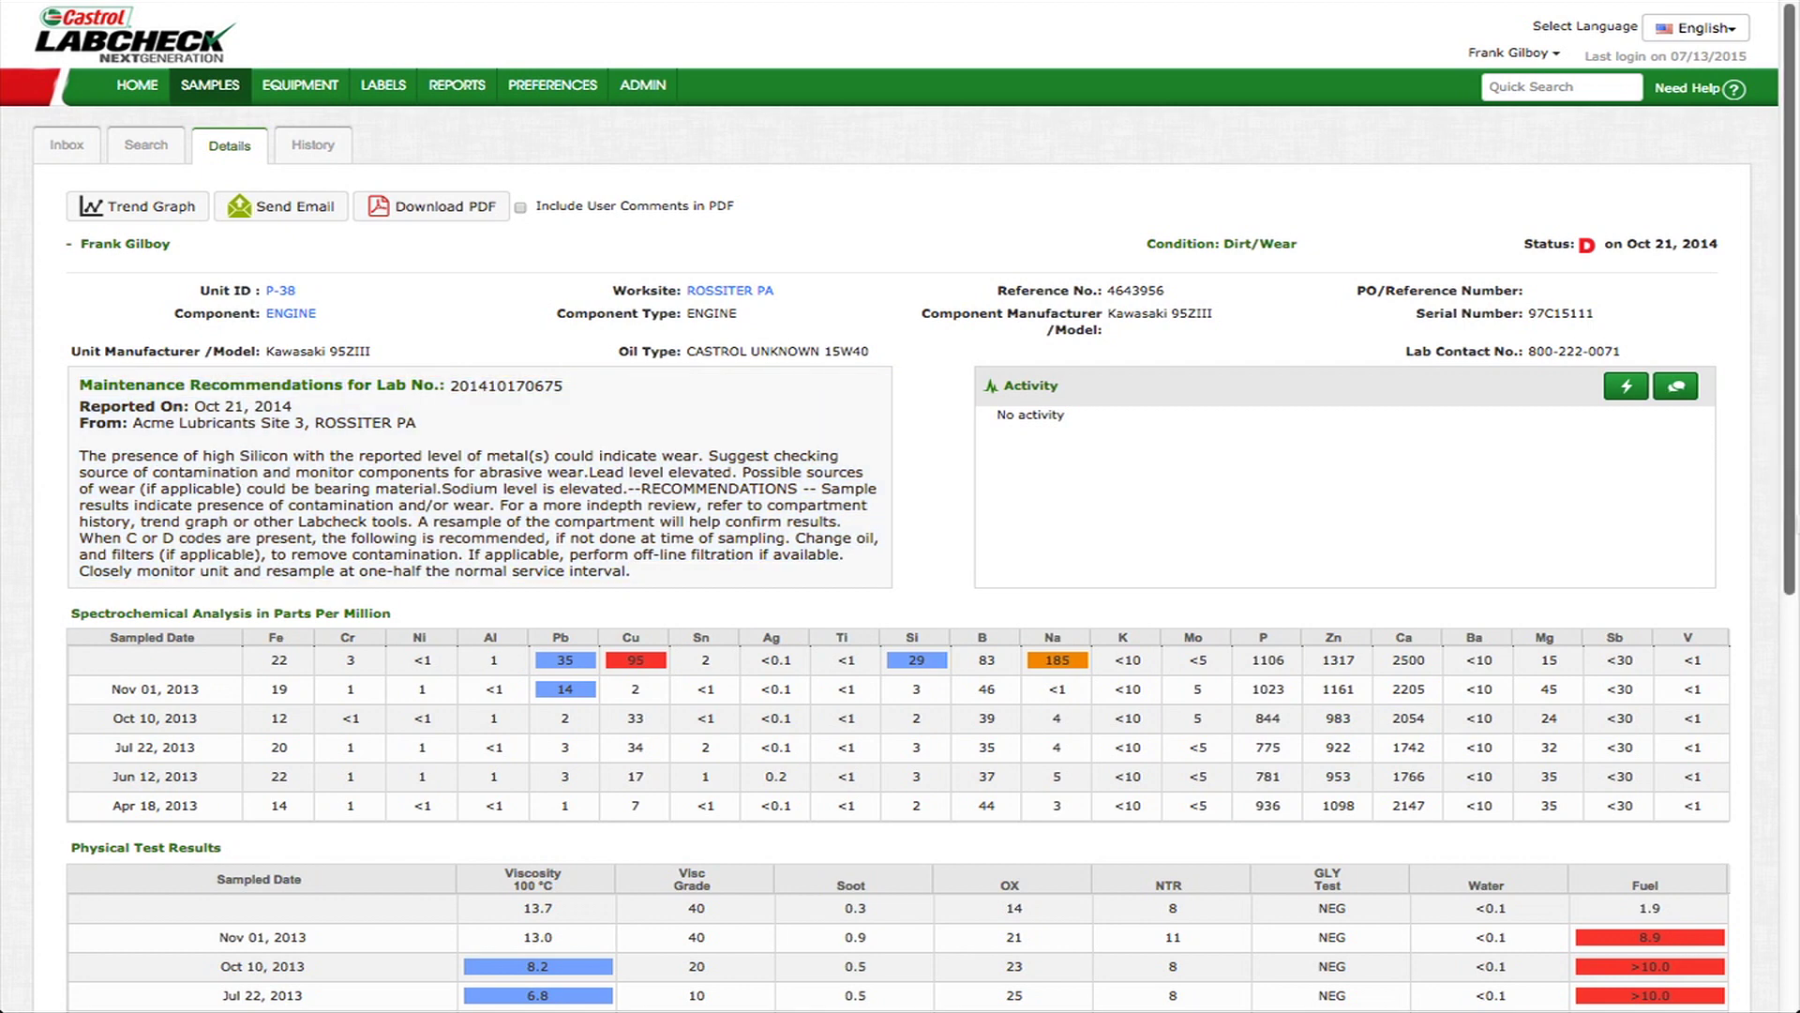
left_click(1626, 386)
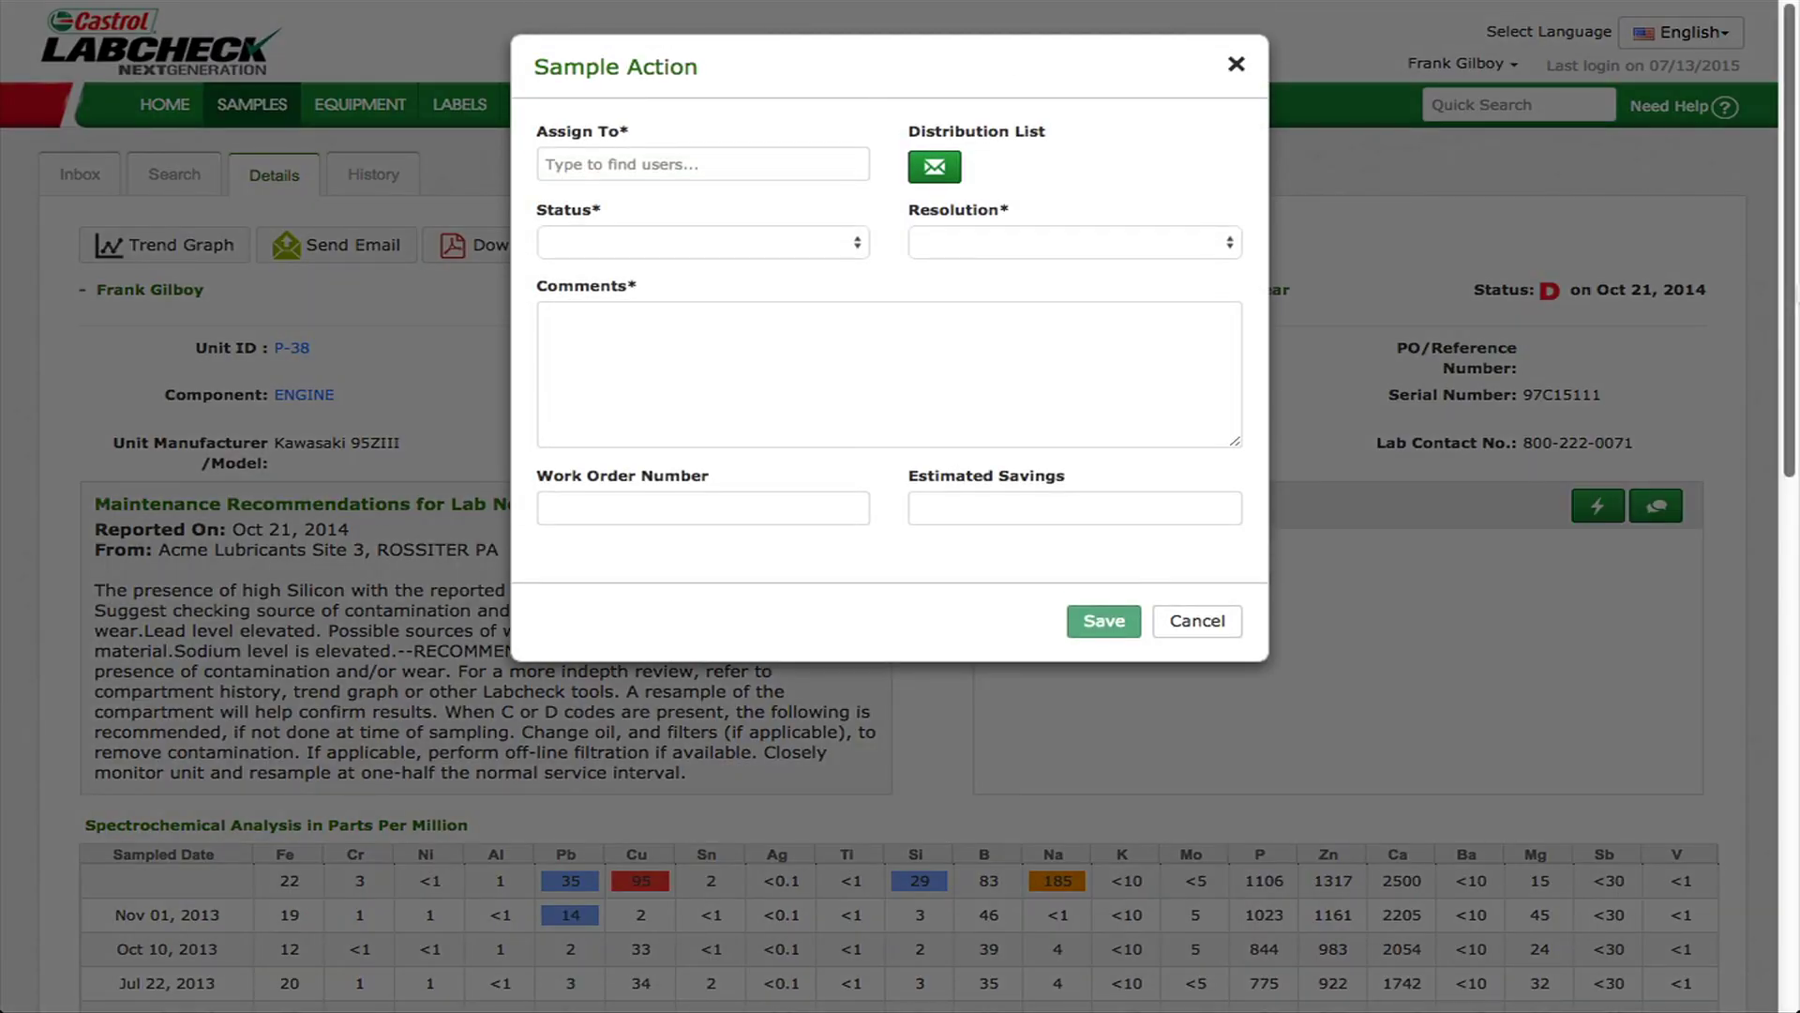
left_click(1236, 64)
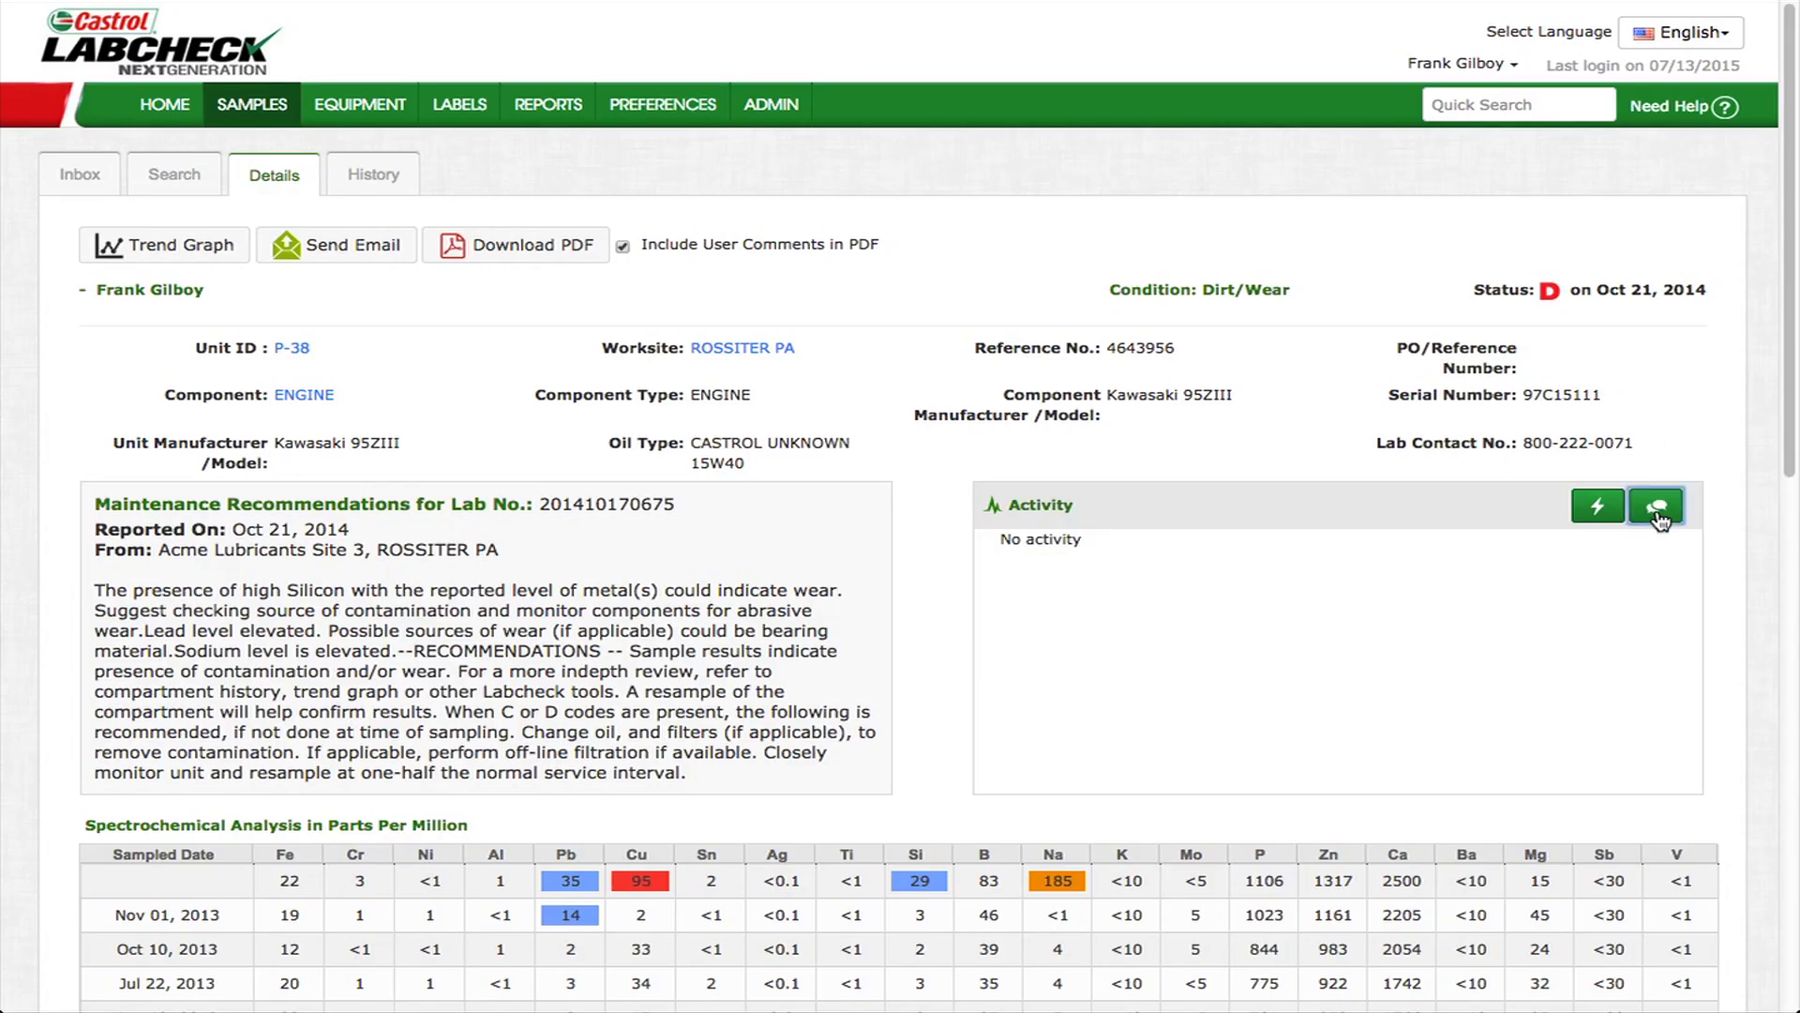
left_click(1657, 506)
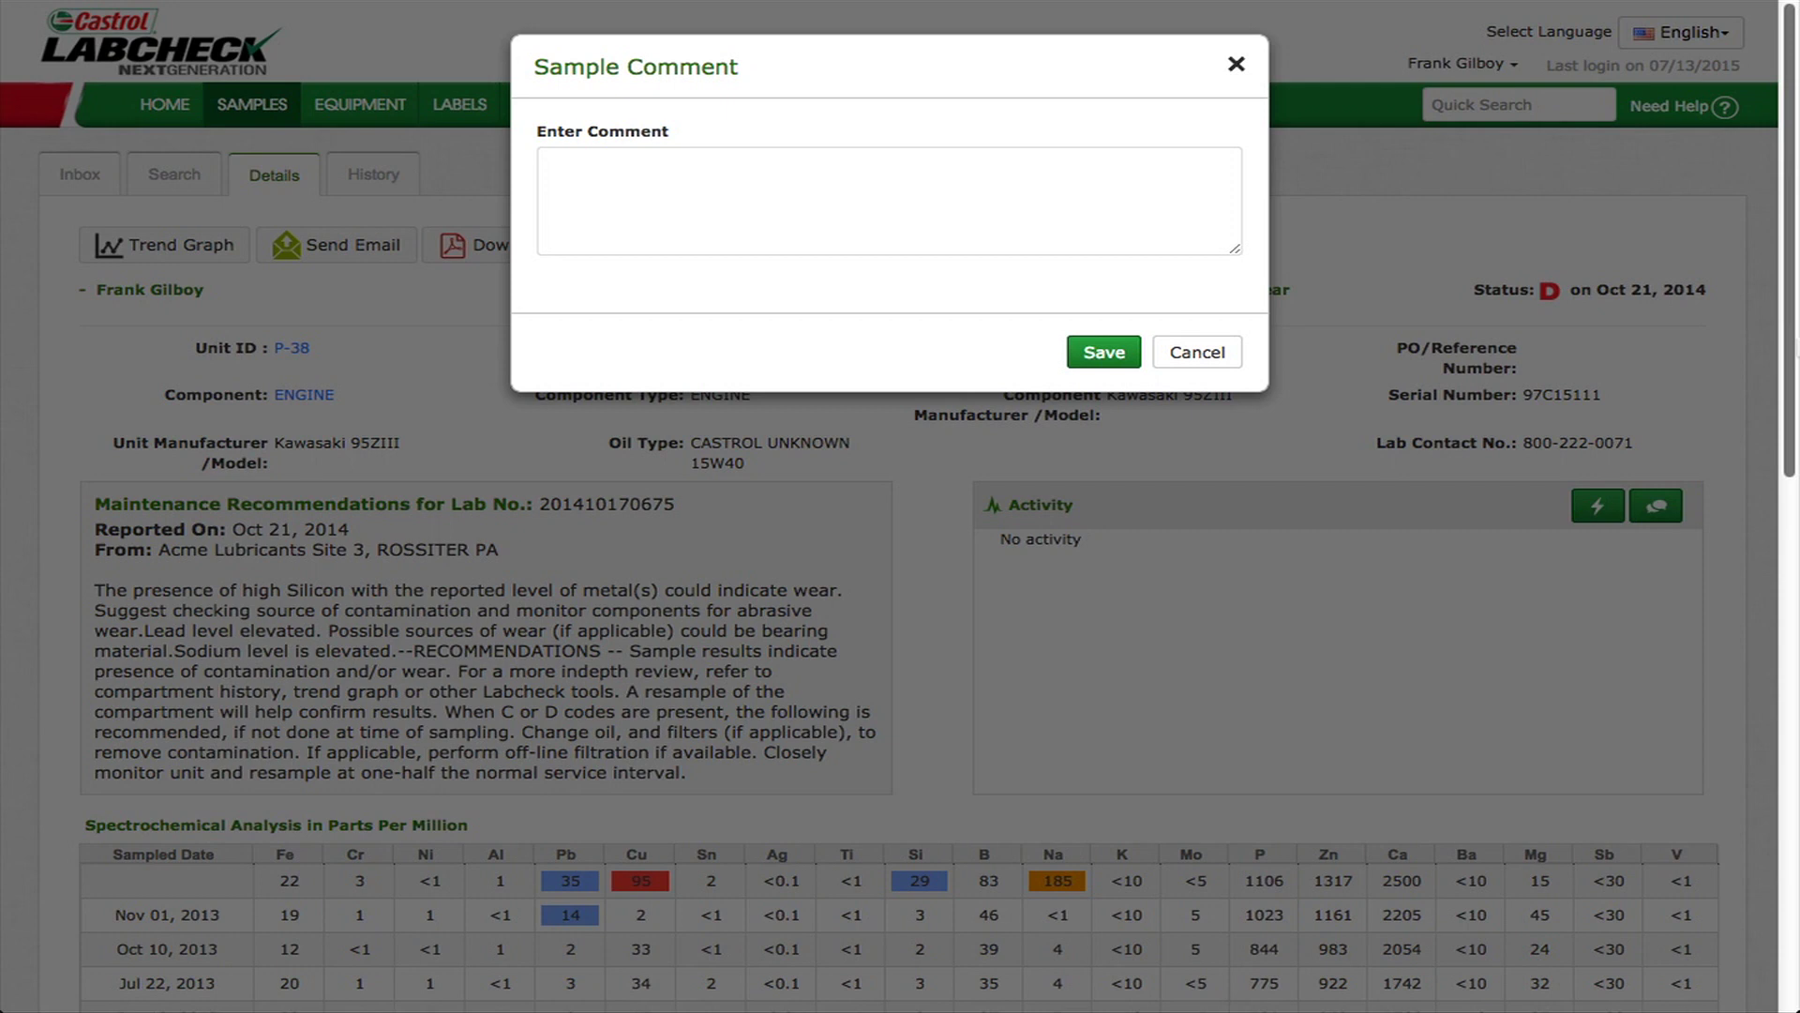
left_click(1236, 64)
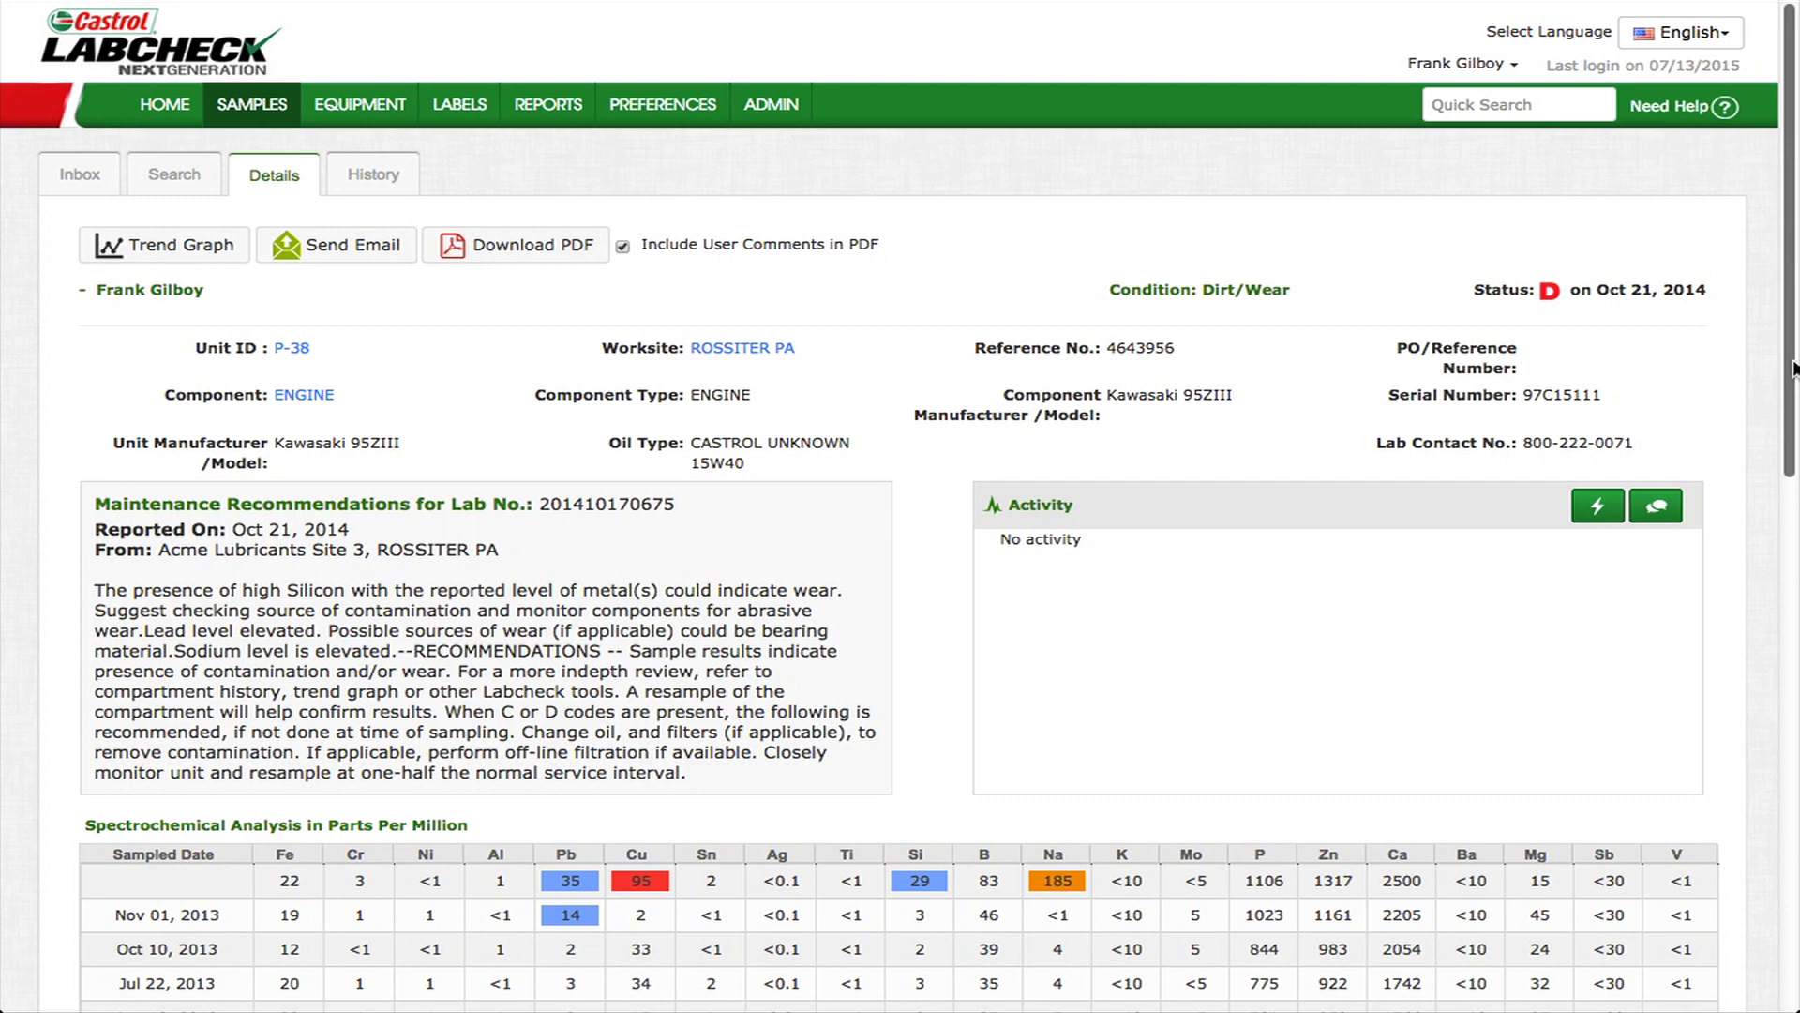
- Expand the sample's Graphs section and check its Graph Settings without changes
scroll(900, 506, "down", 3)
scroll(1793, 802, "down", 7)
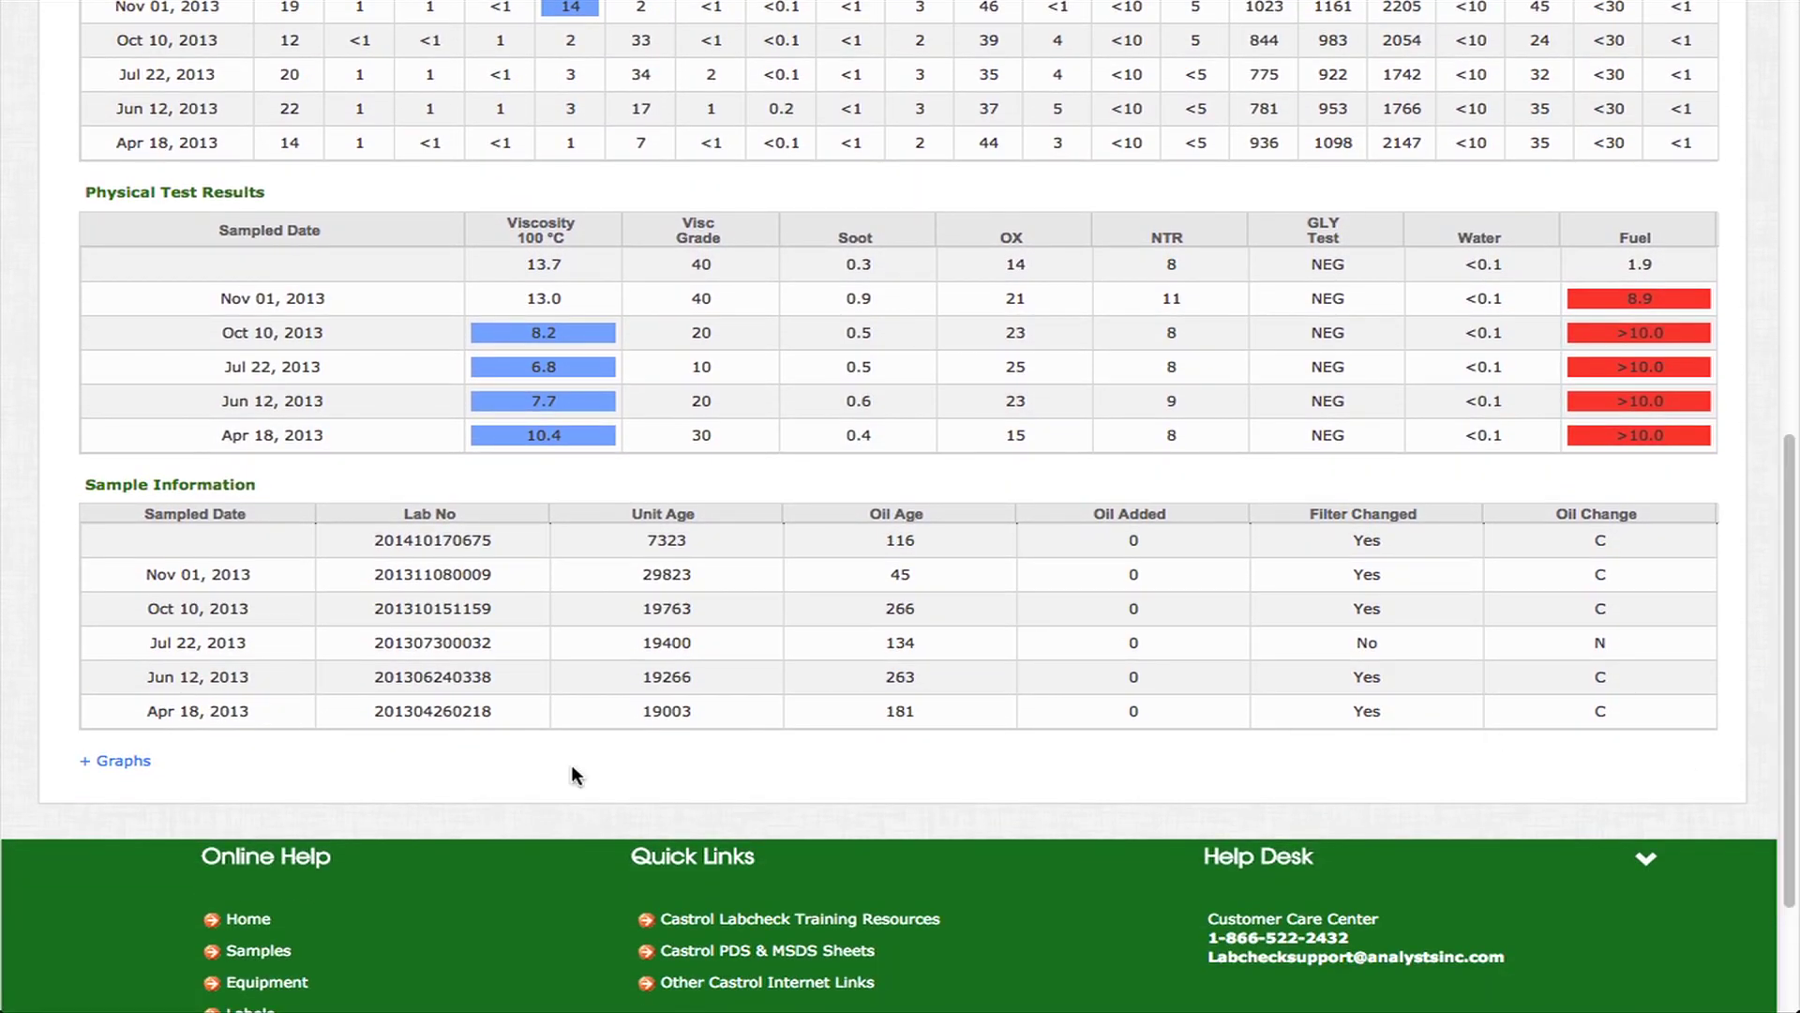
left_click(116, 760)
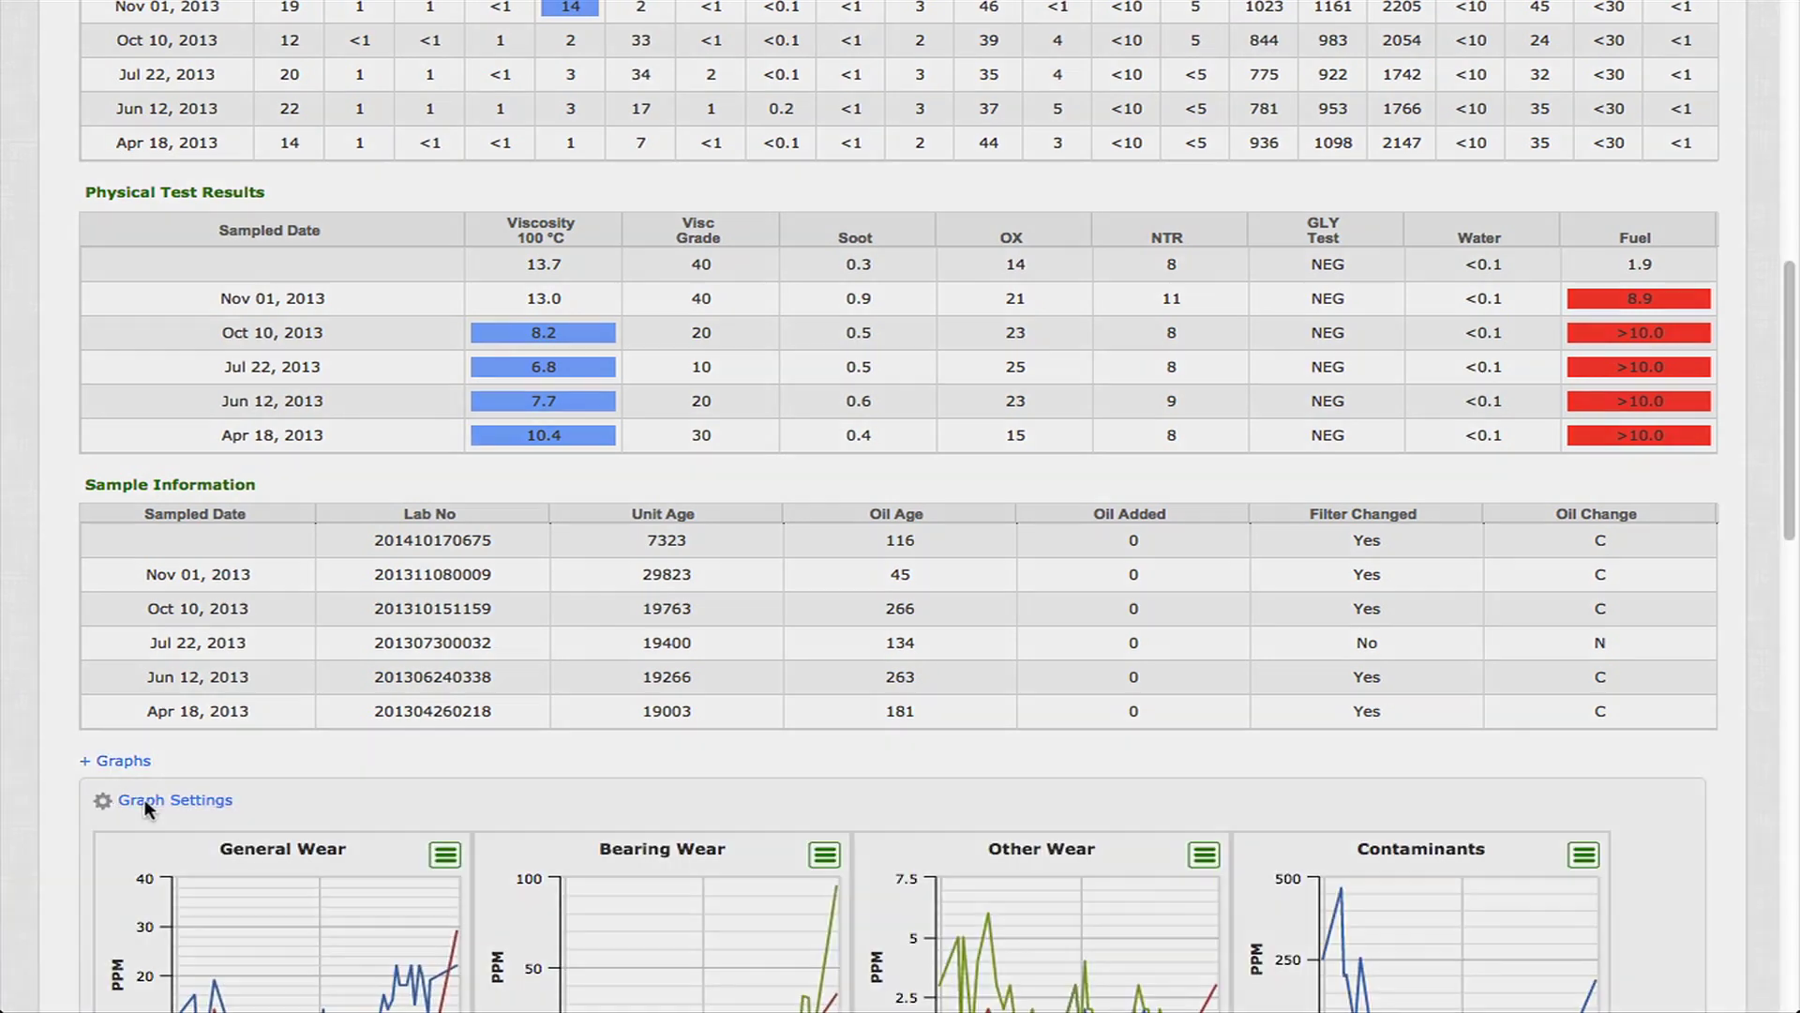
left_click(154, 800)
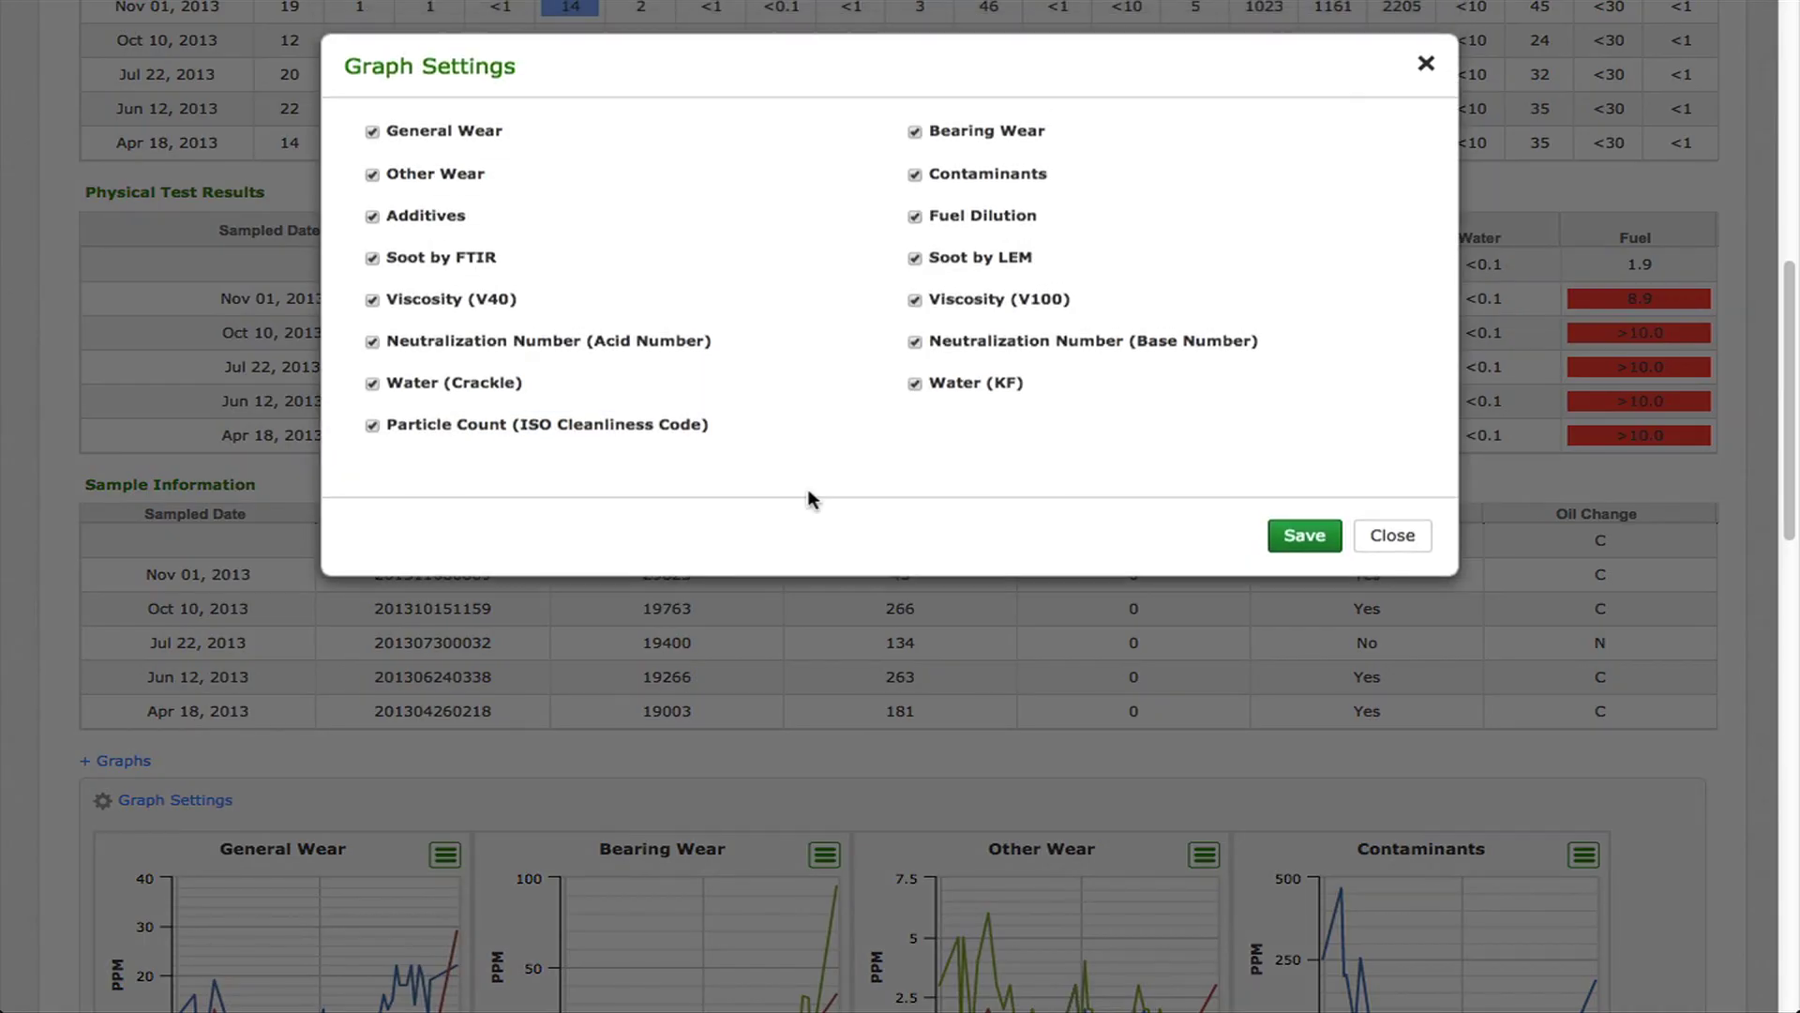
left_click(1425, 64)
scroll(1793, 473, "down", 1)
scroll(1794, 474, "down", 9)
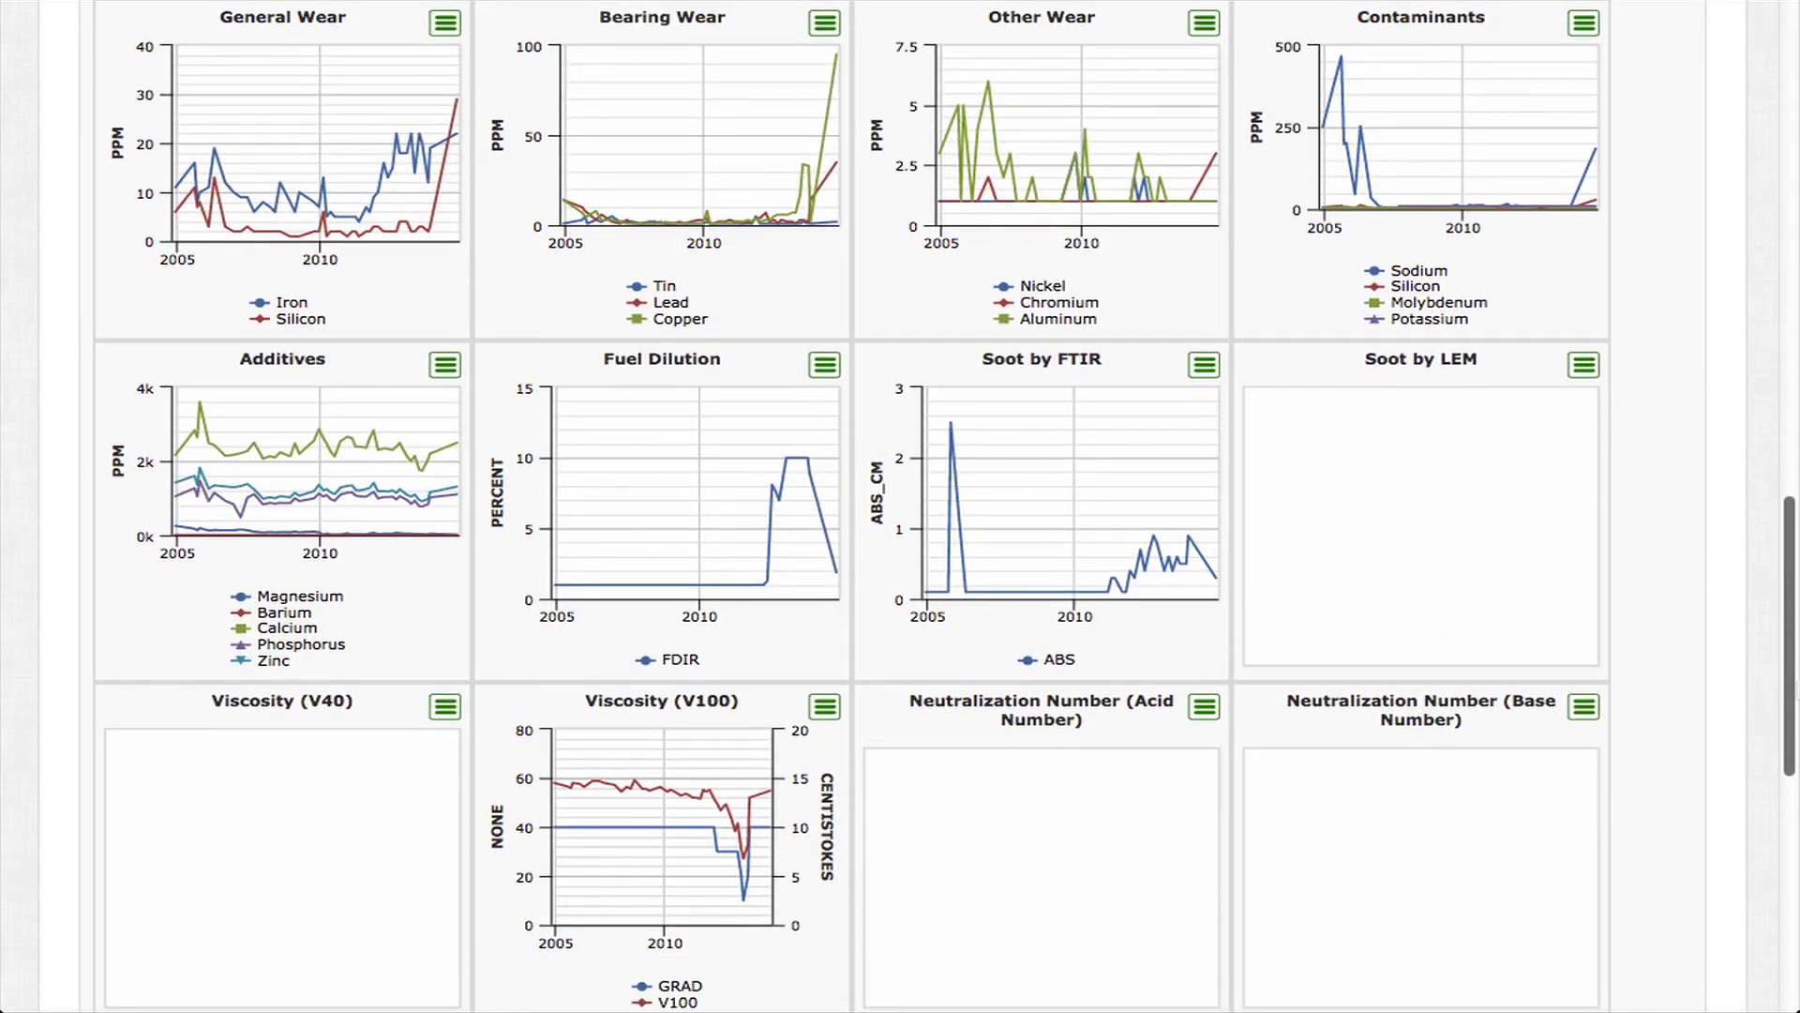
scroll(1794, 473, "up", 15)
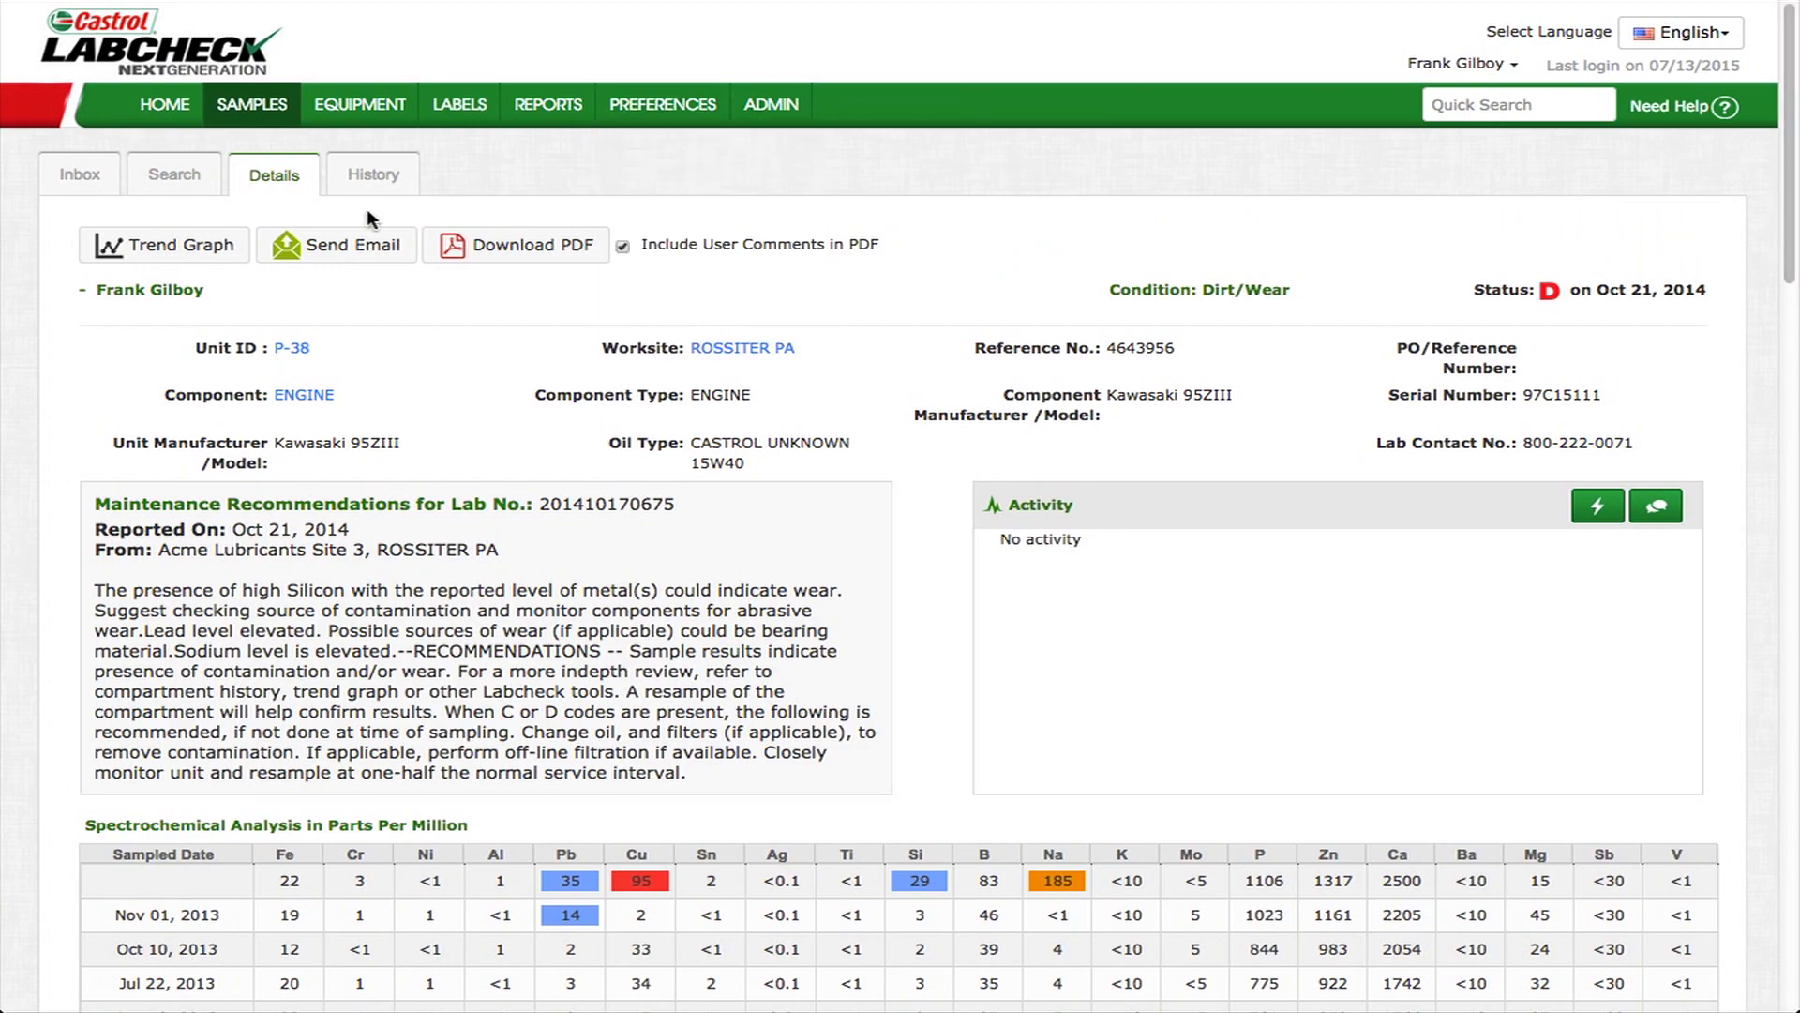
- Show the unit's trend graph over All Data as General Wear
left_click(200, 246)
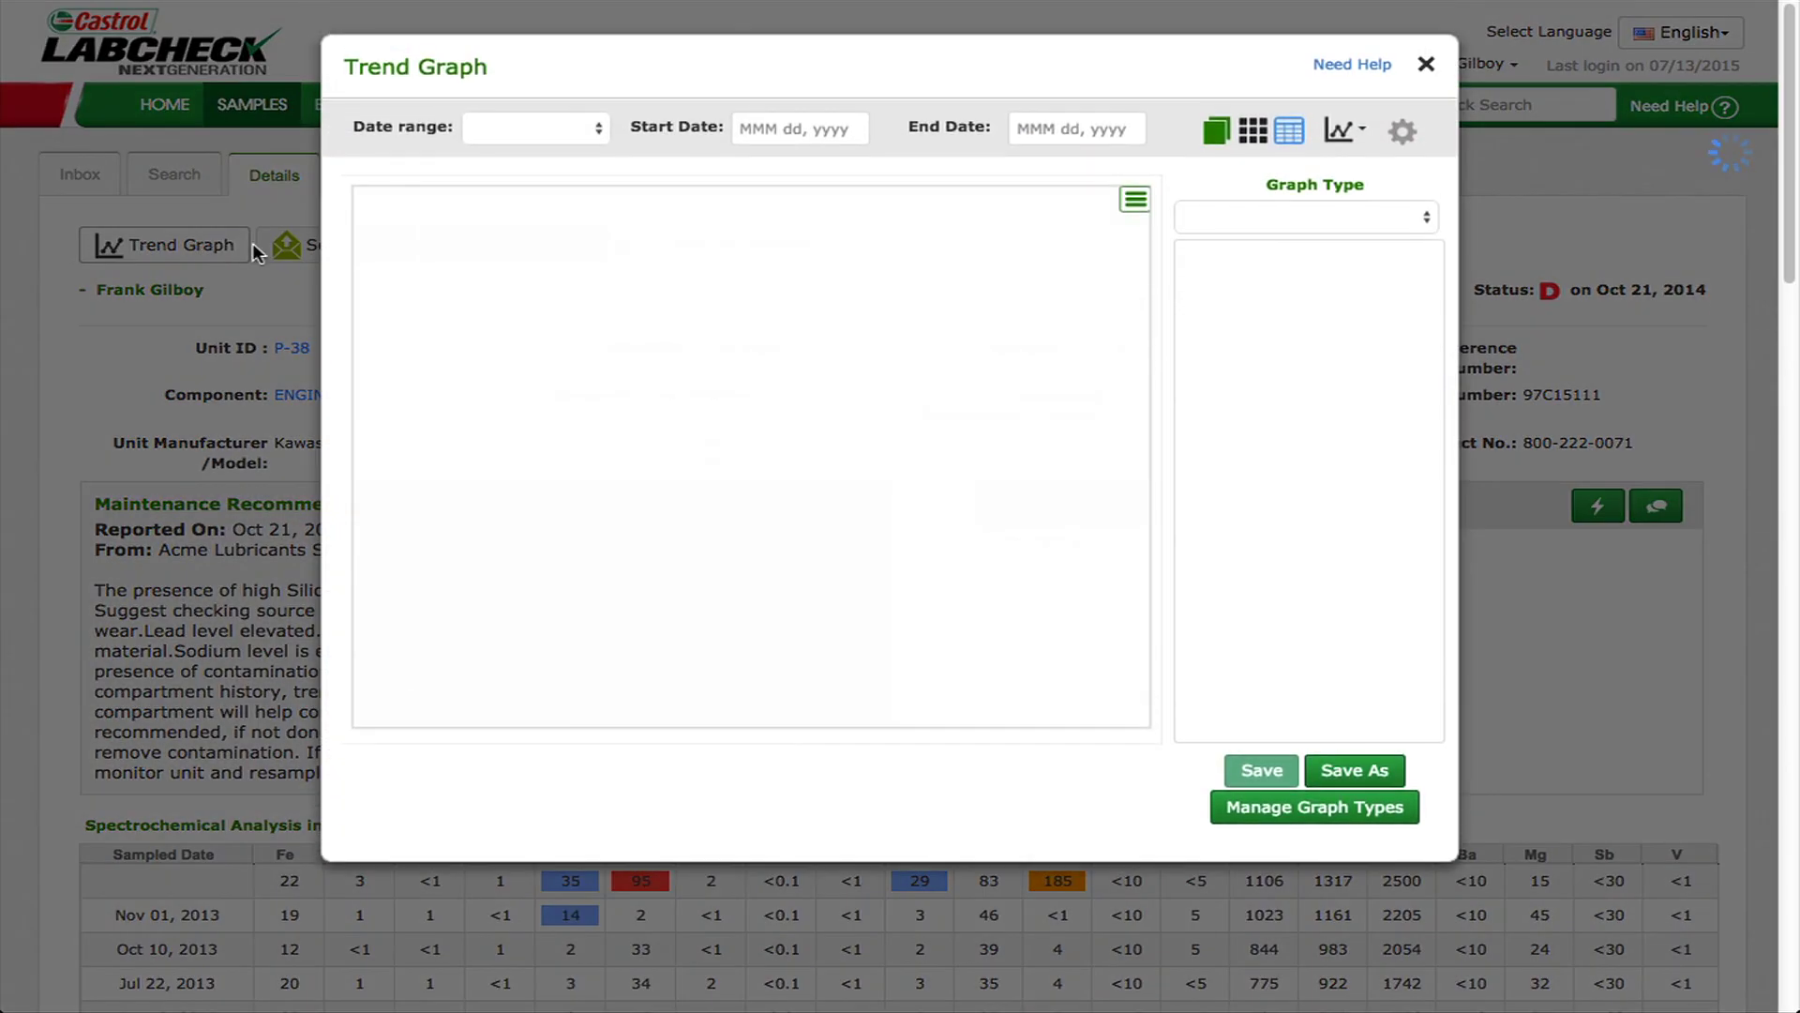
left_click(548, 132)
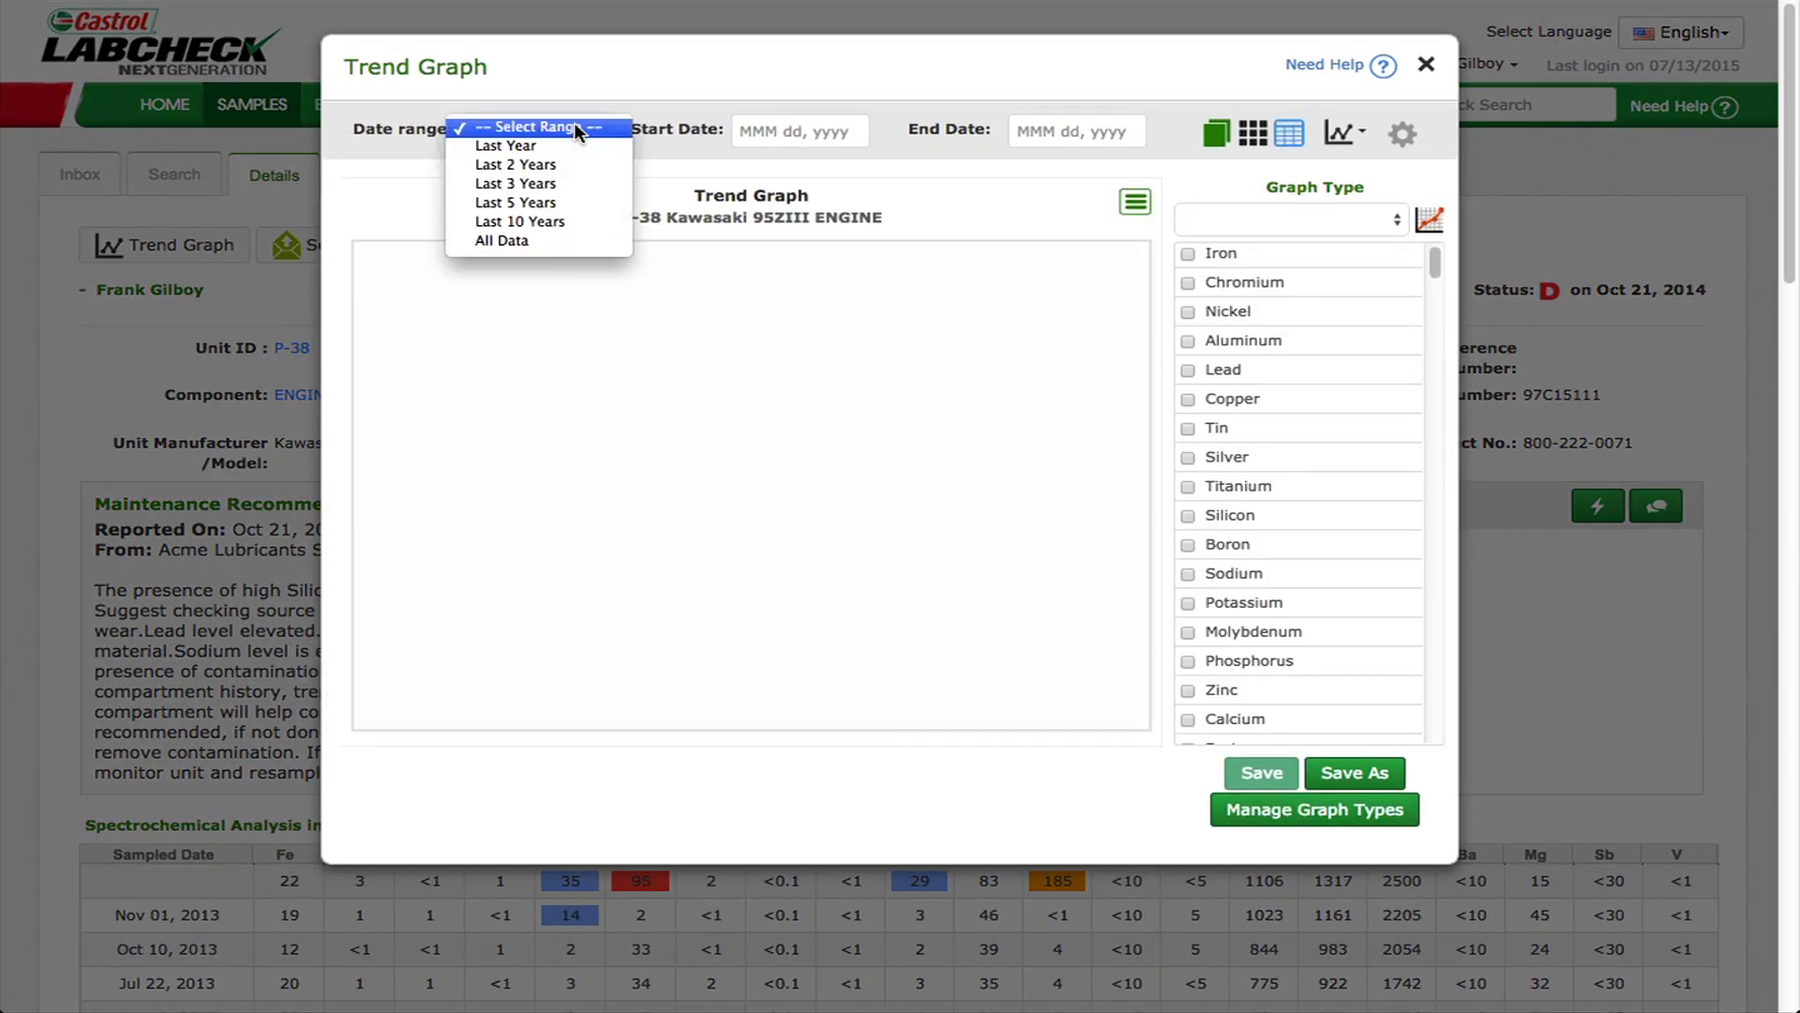
left_click(545, 240)
left_click(1313, 219)
left_click(1320, 213)
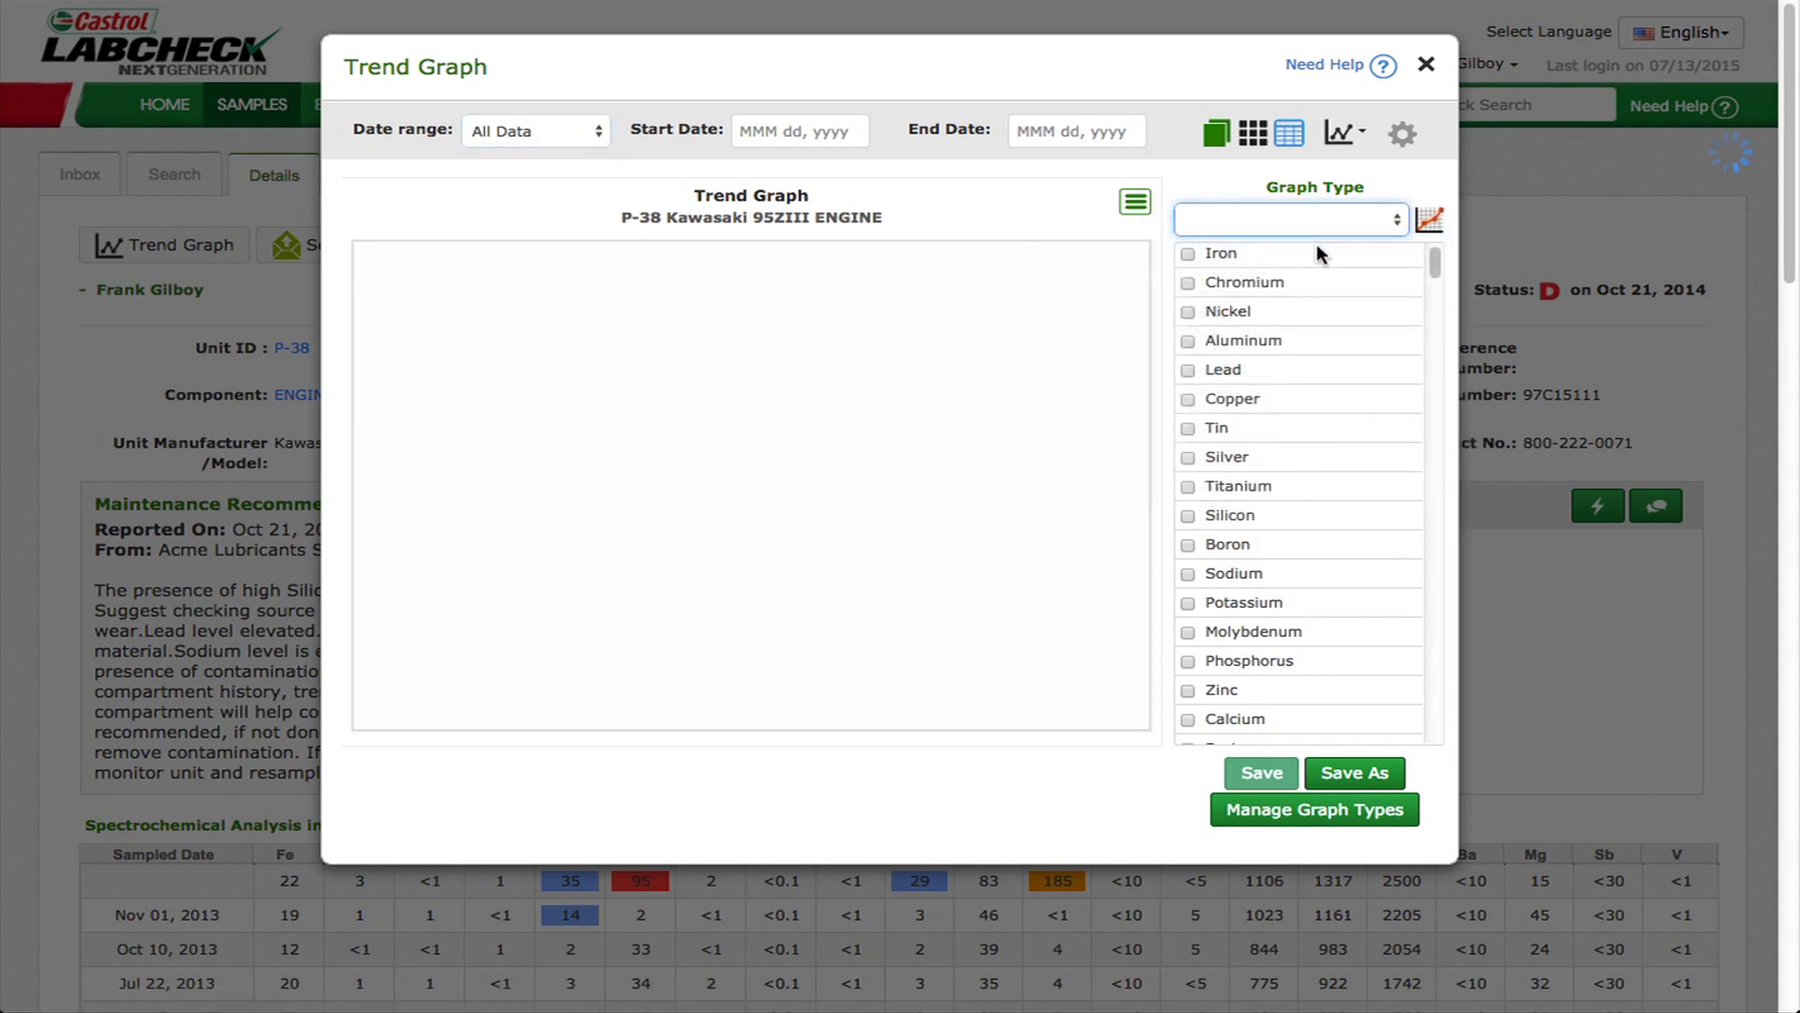
left_click(1320, 253)
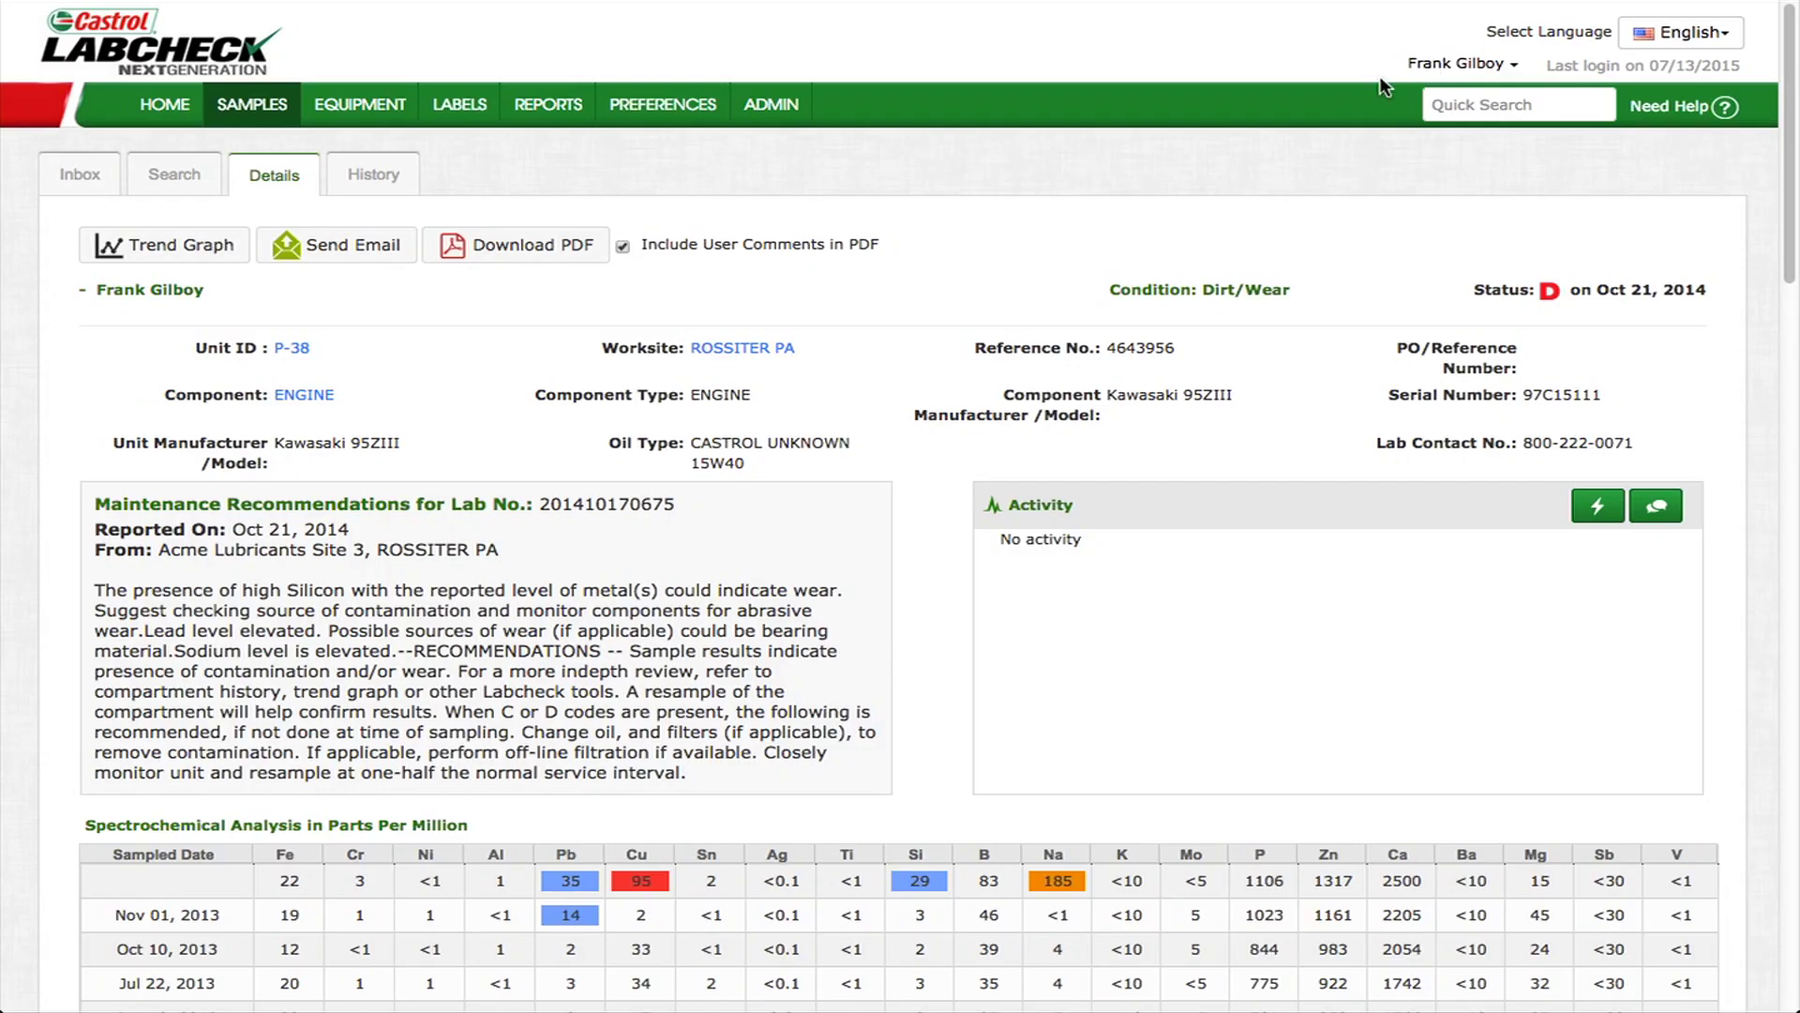
left_click(347, 250)
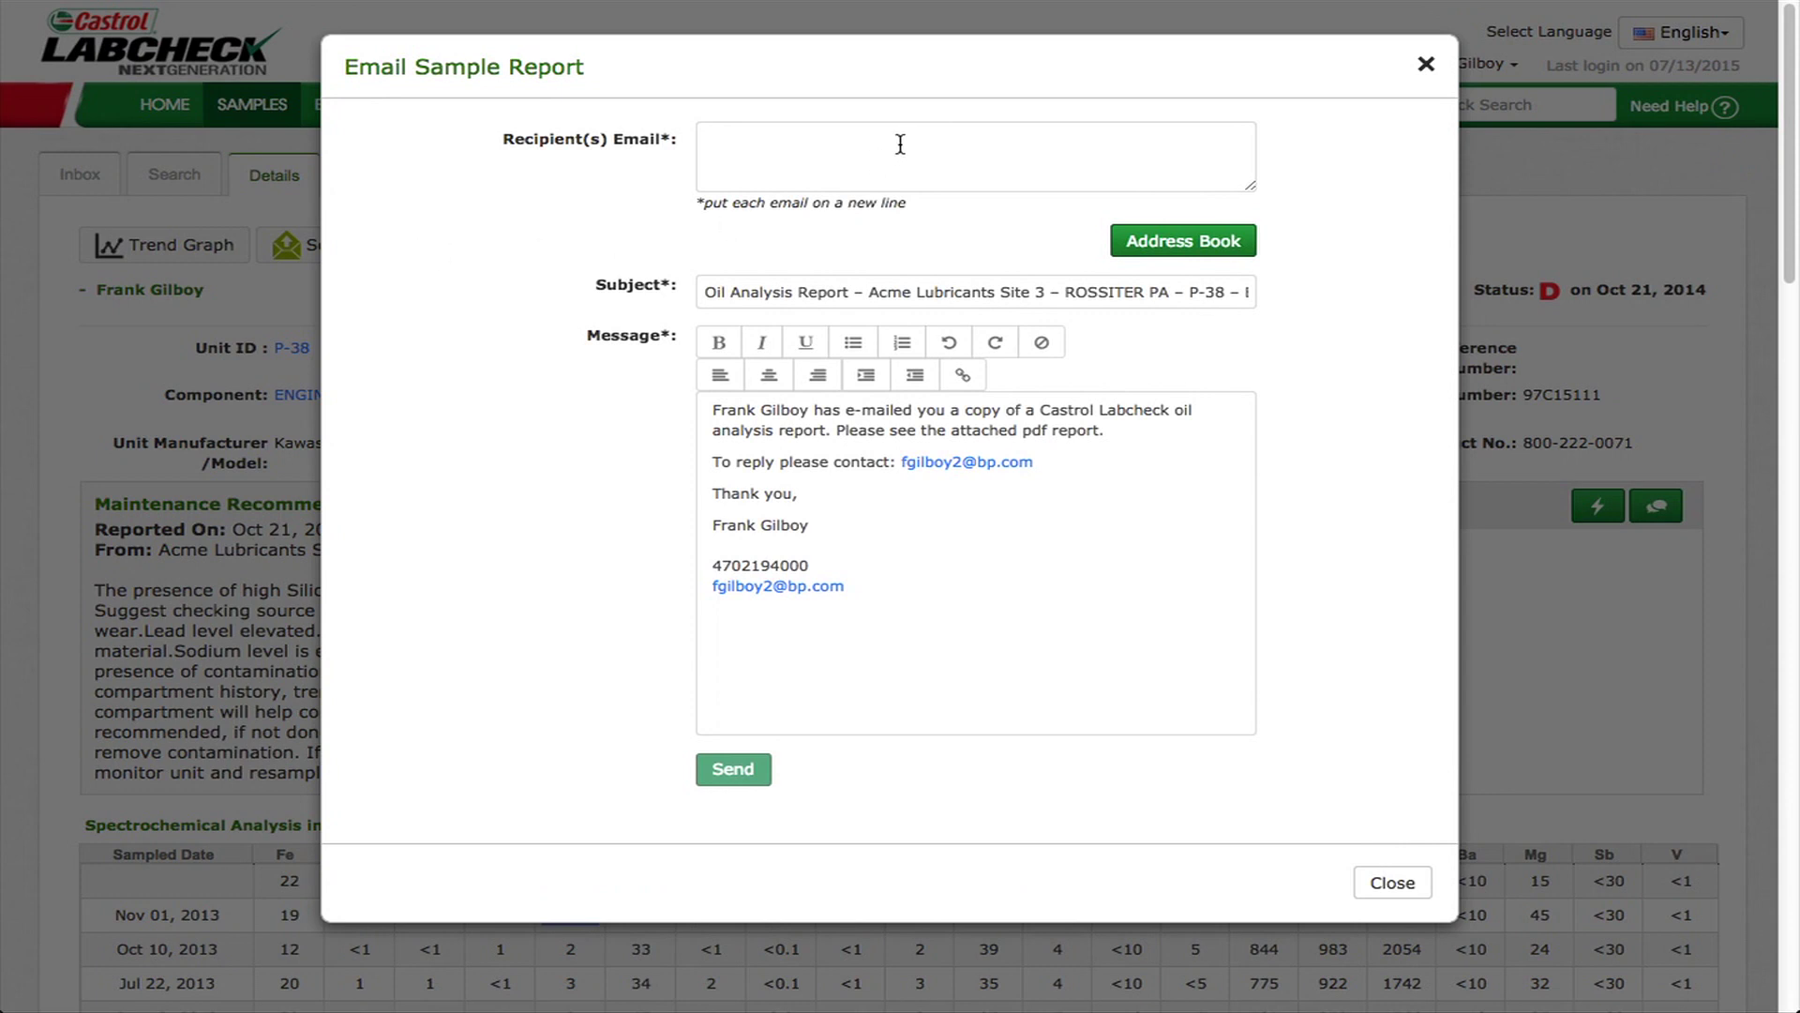
left_click(900, 145)
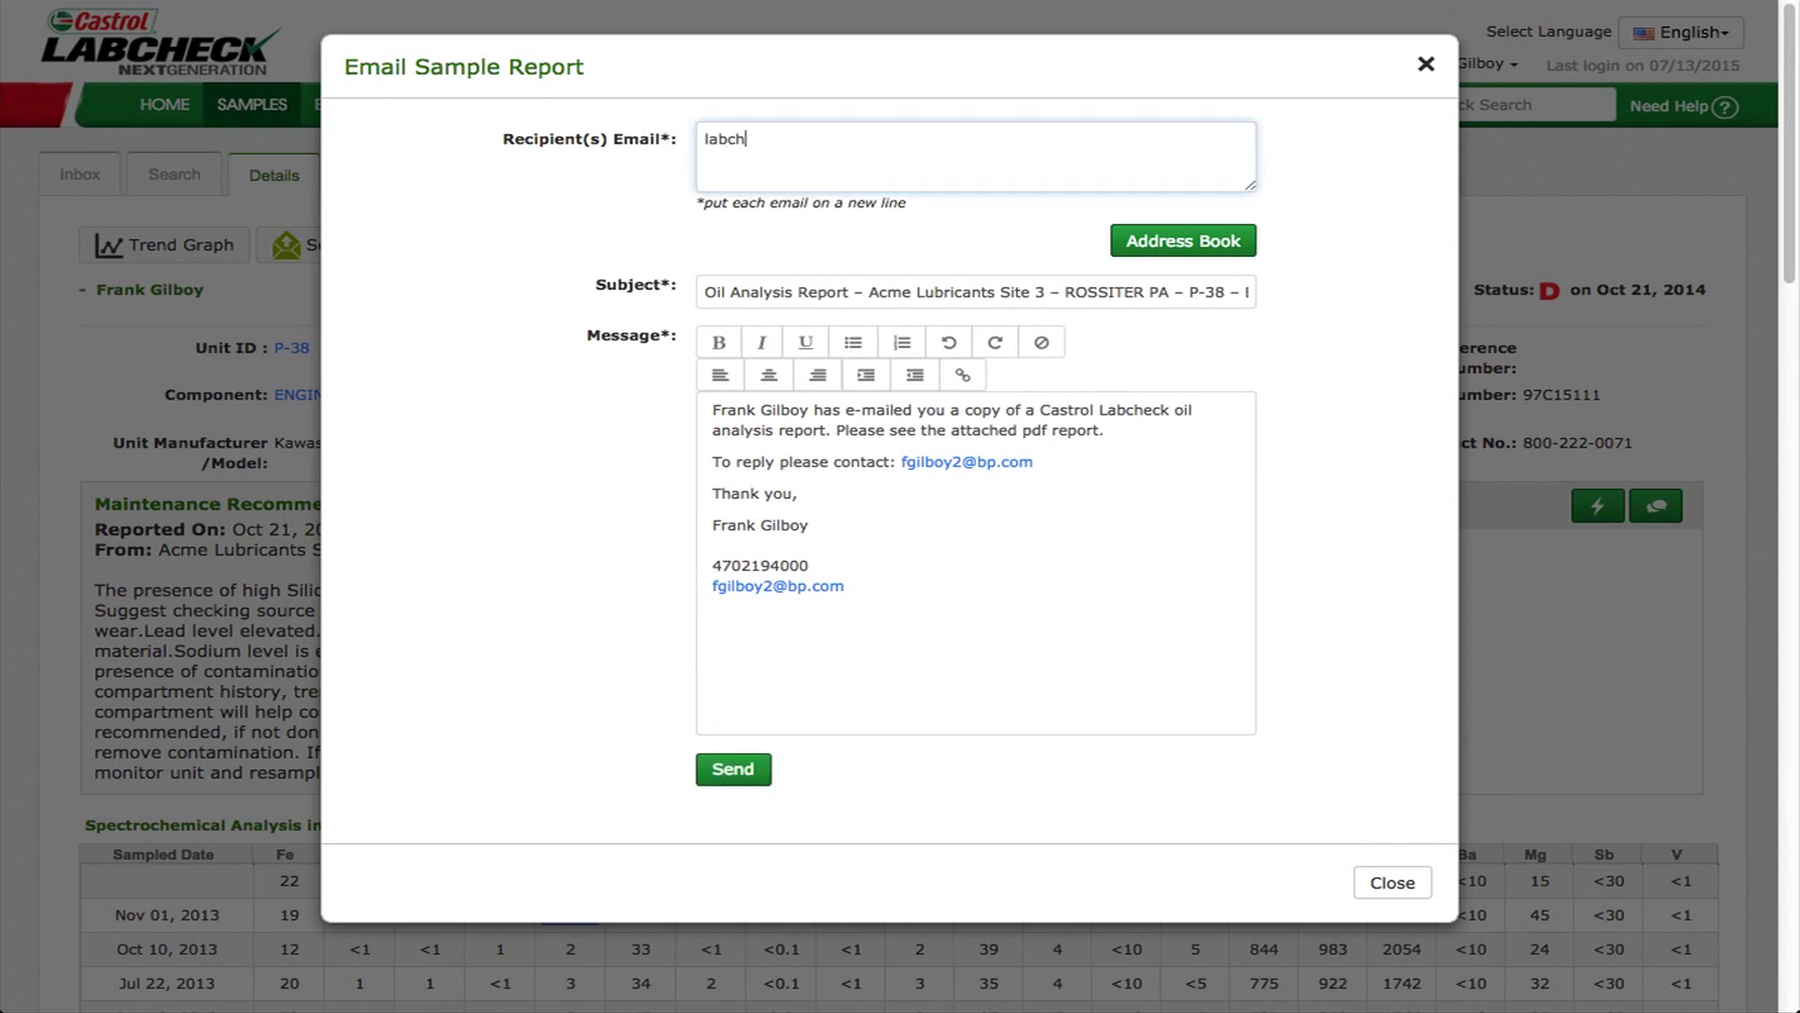
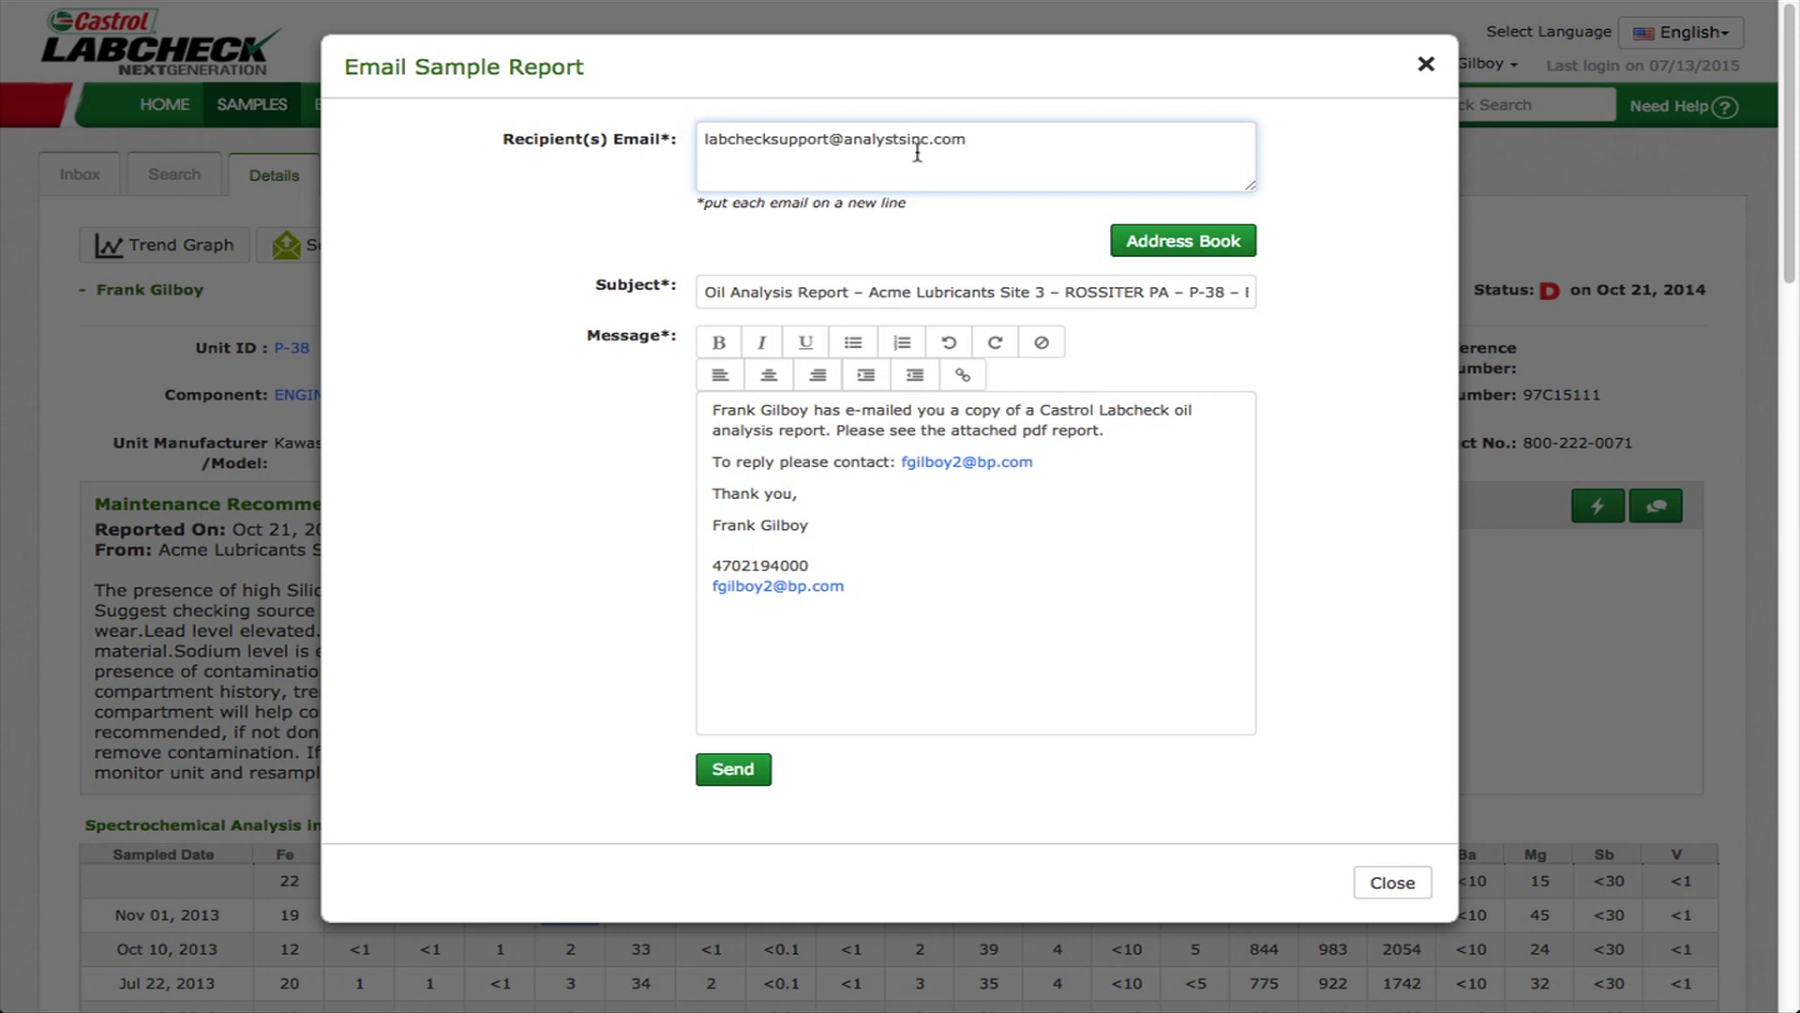
left_click(1162, 244)
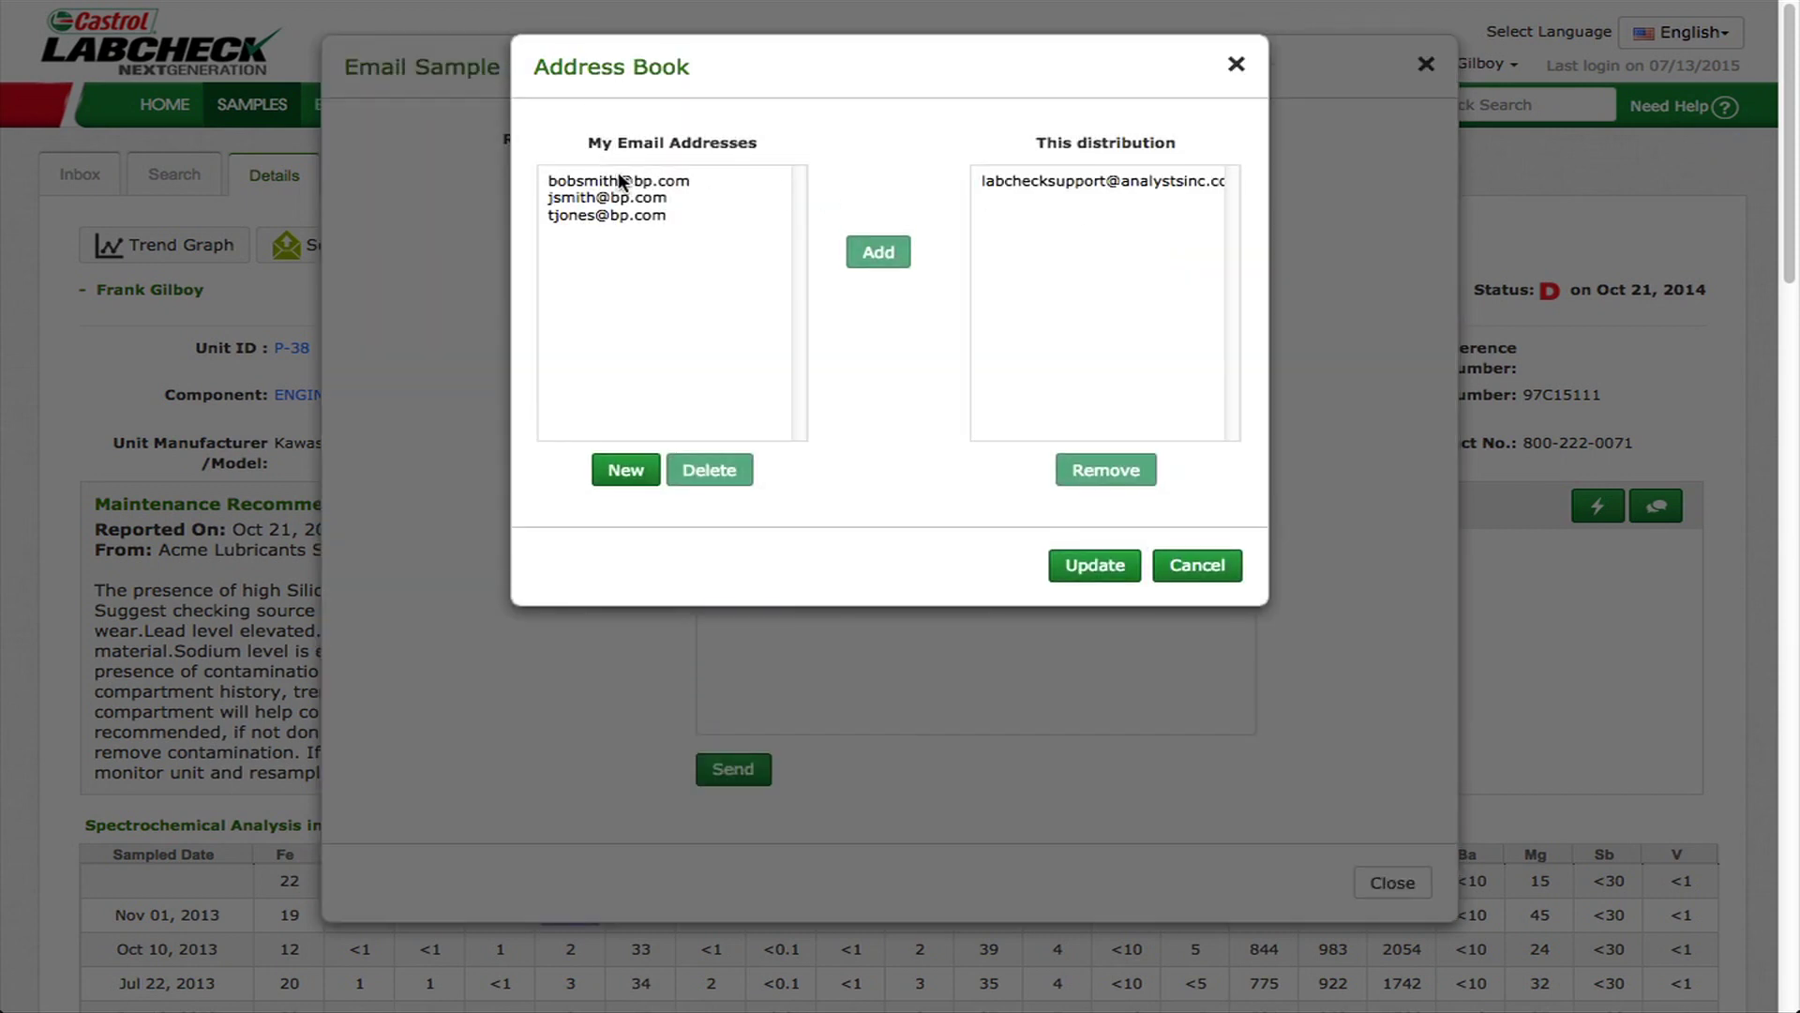
left_click_drag(611, 180, 616, 215)
left_click(856, 257)
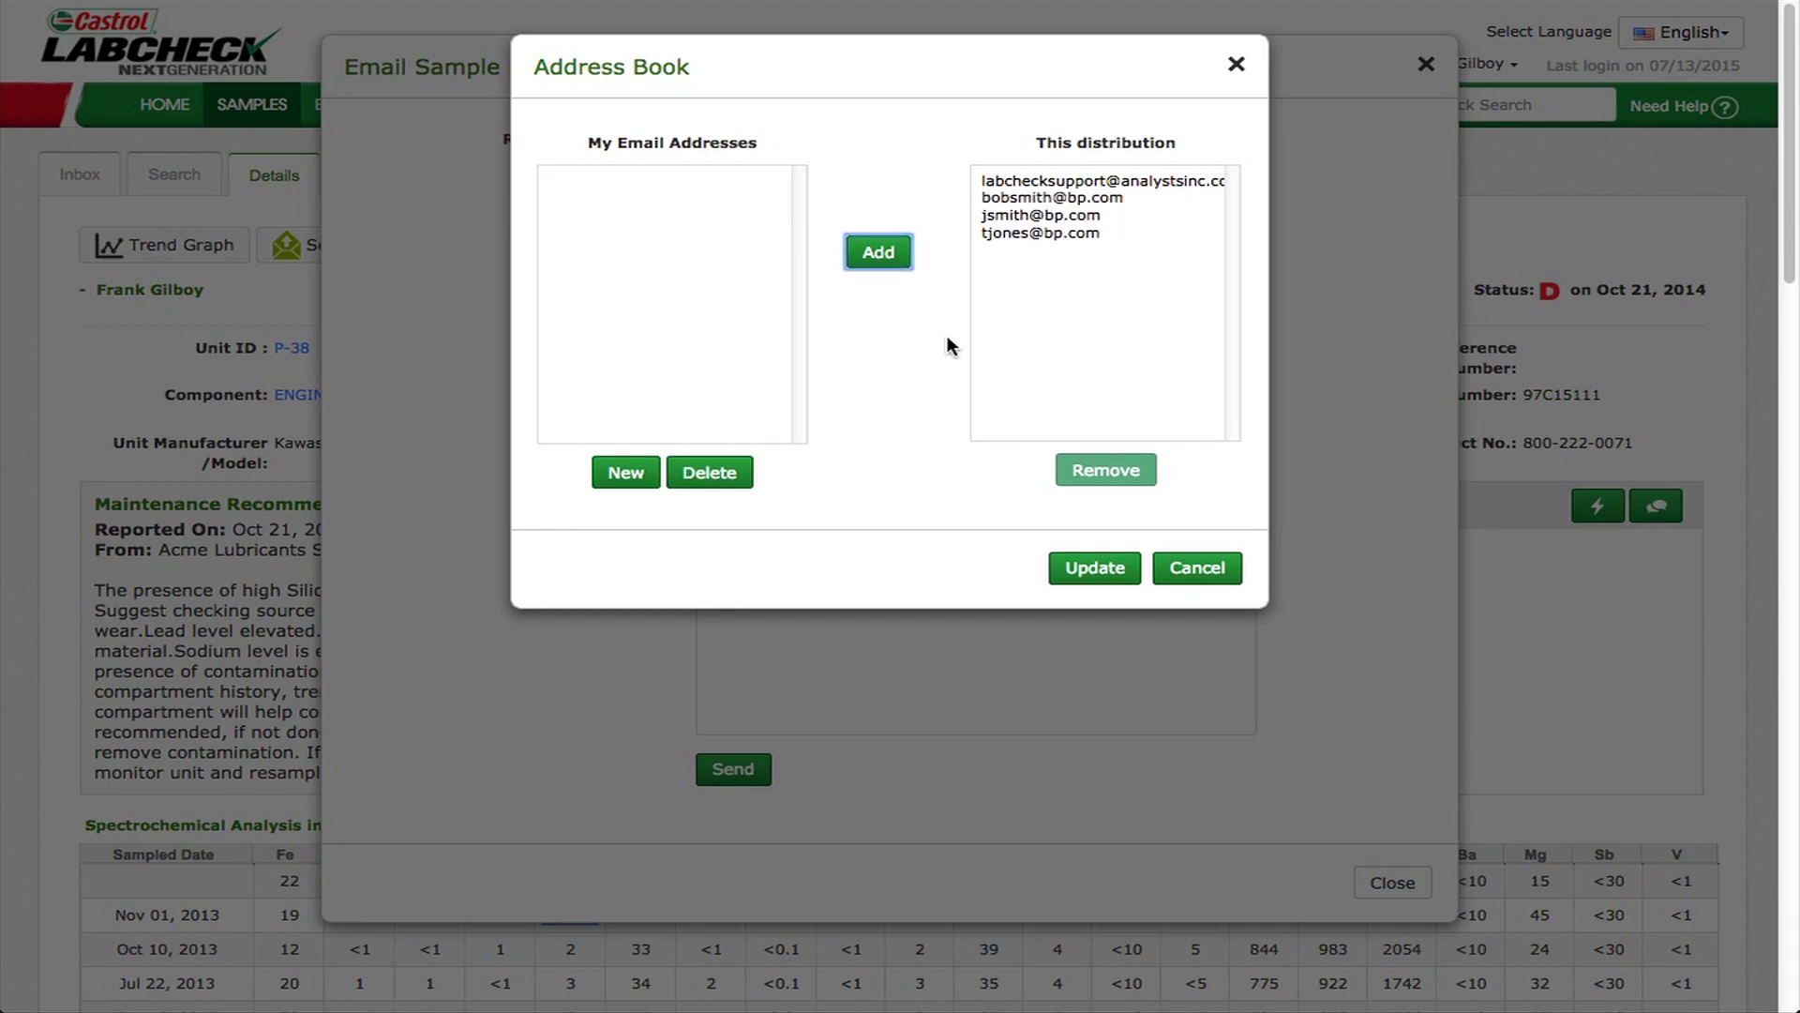
left_click(1087, 582)
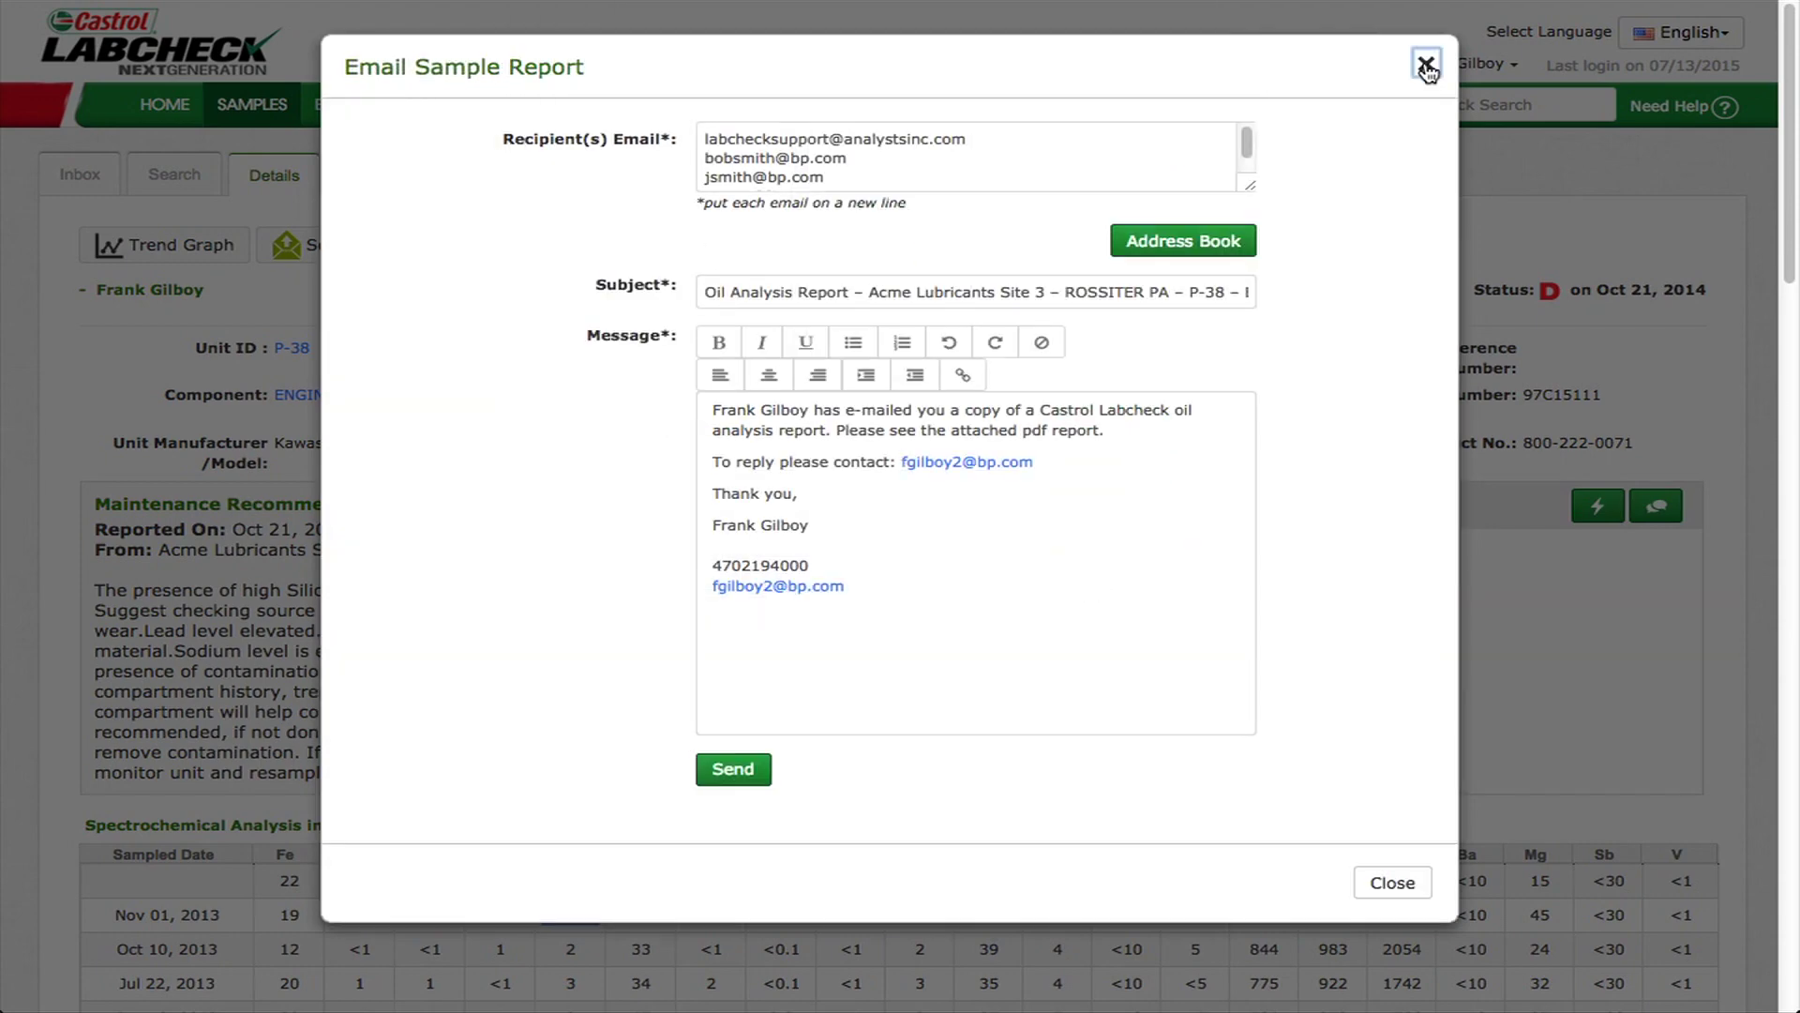
left_click(1426, 65)
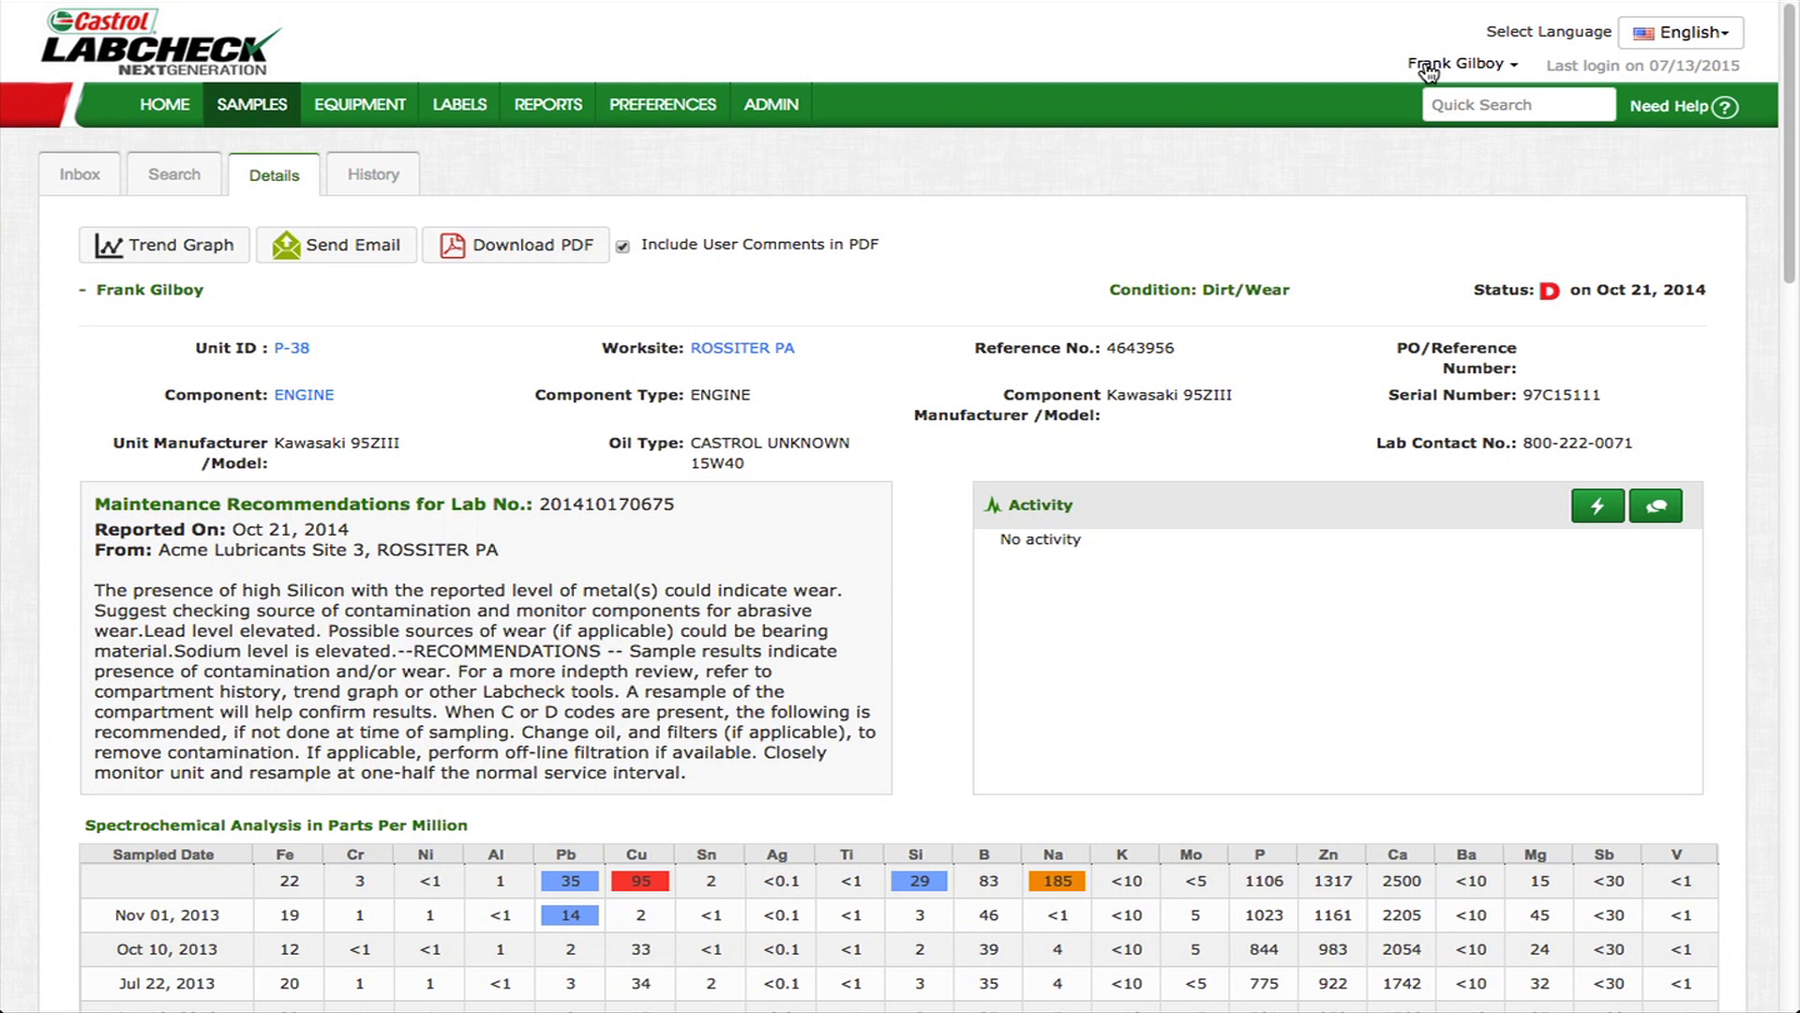
- Switch from Details to the History tab for this unit's samples
left_click(376, 182)
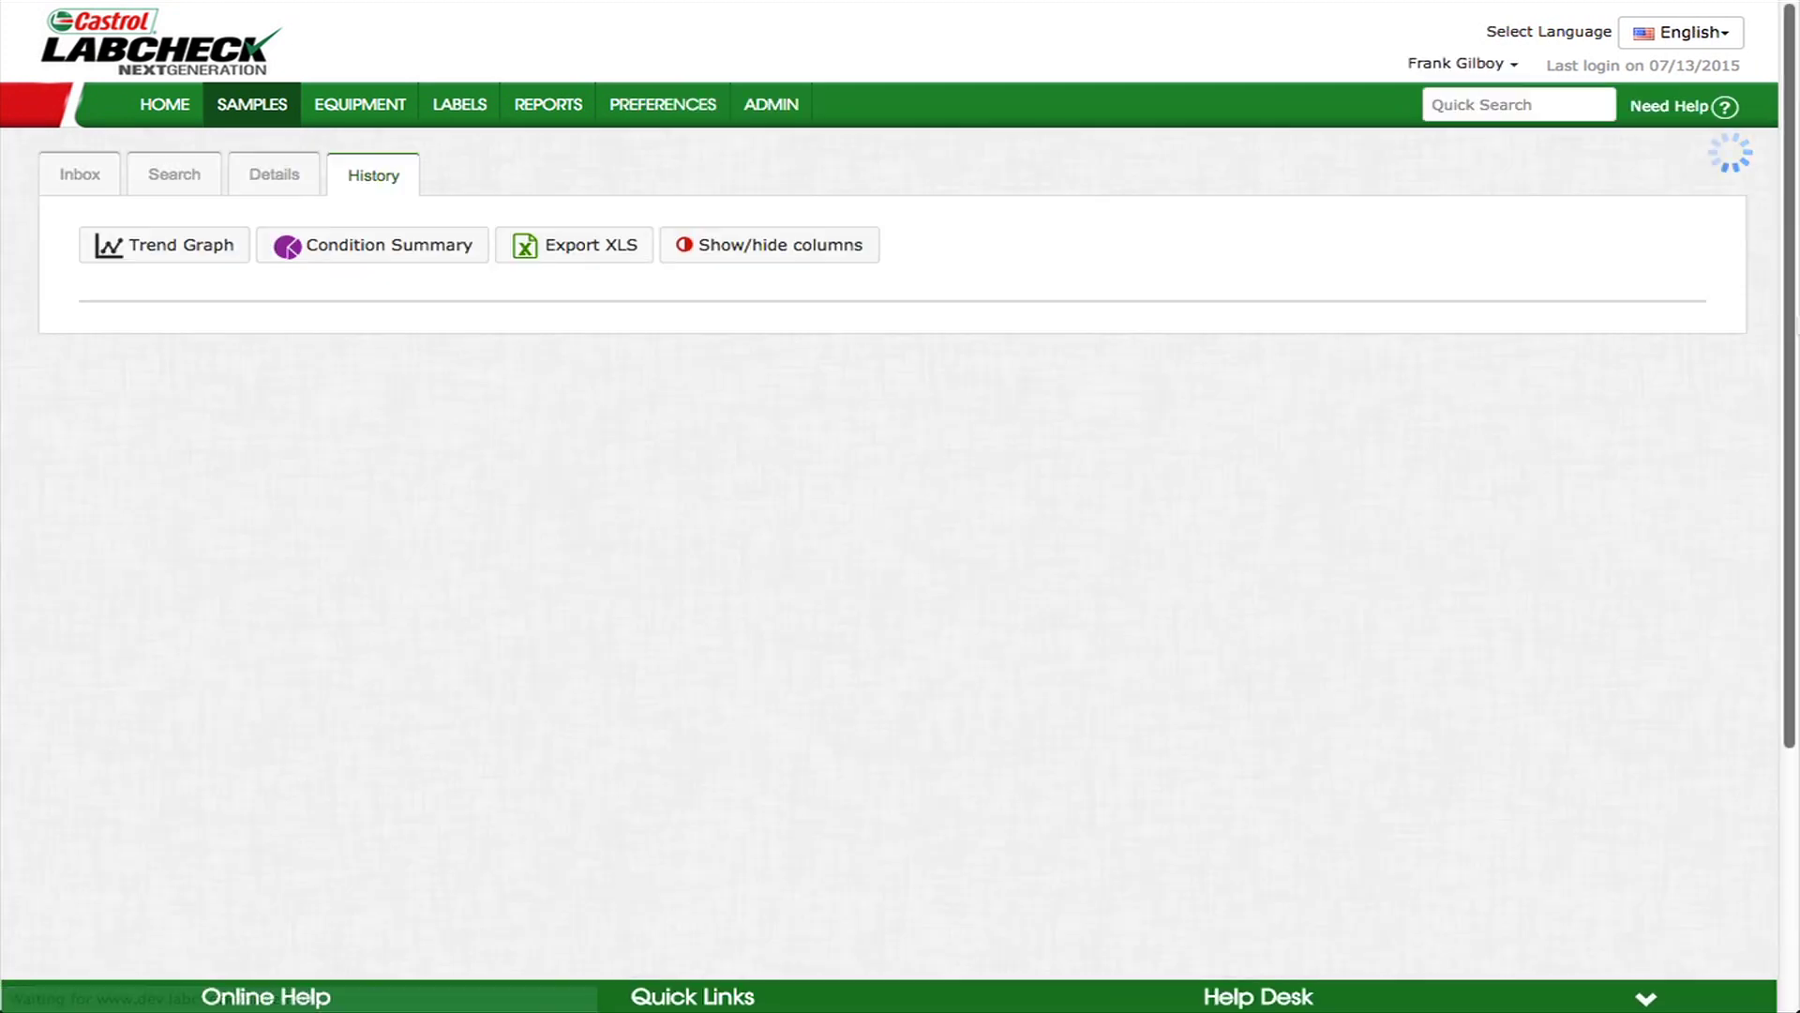